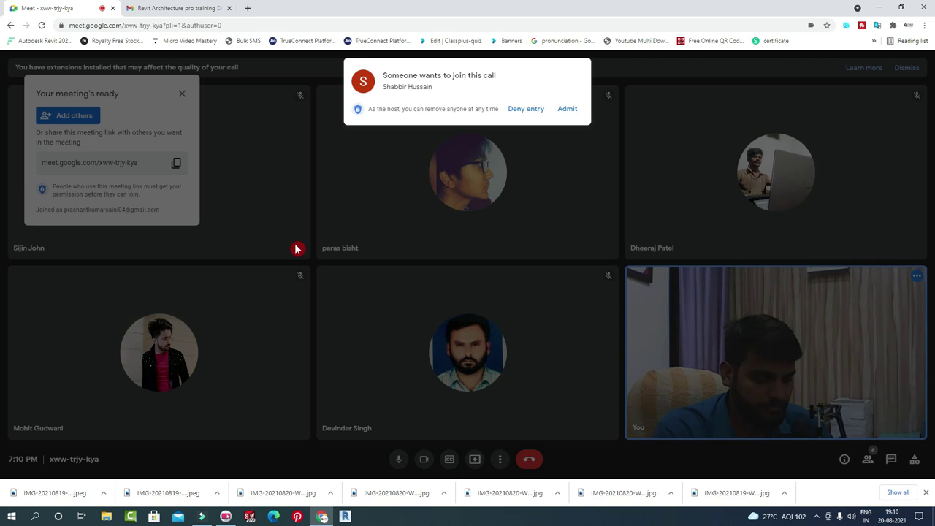
# Admit the two individual join requests, then use View all to admit everyone still waiting.
pyautogui.click(559, 110)
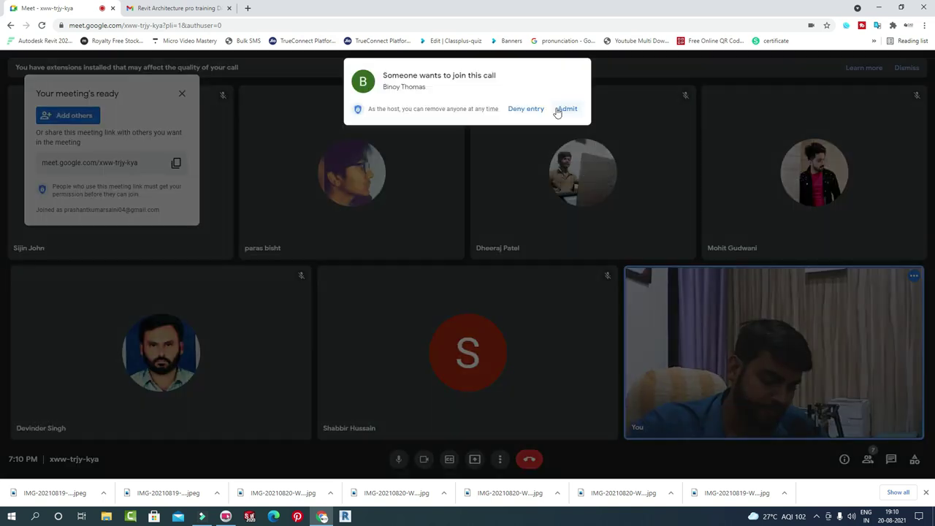
pyautogui.click(561, 109)
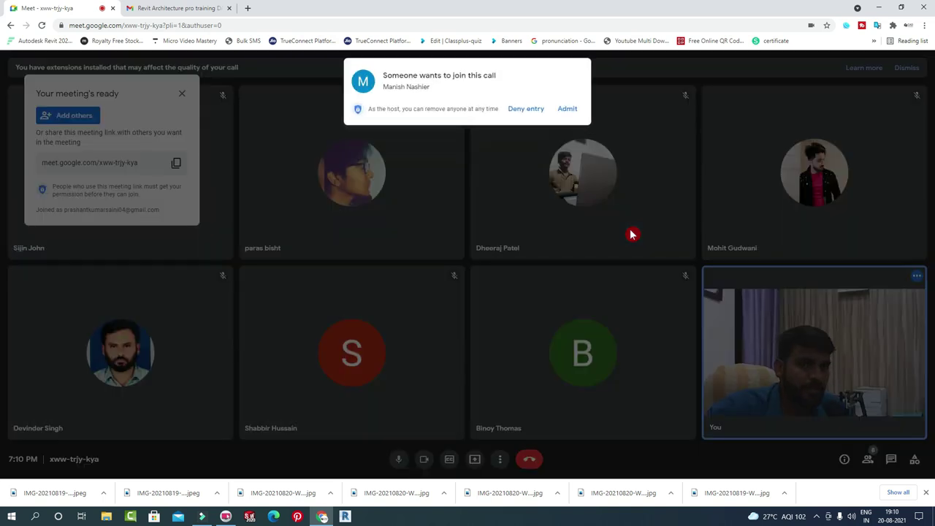
pyautogui.click(559, 108)
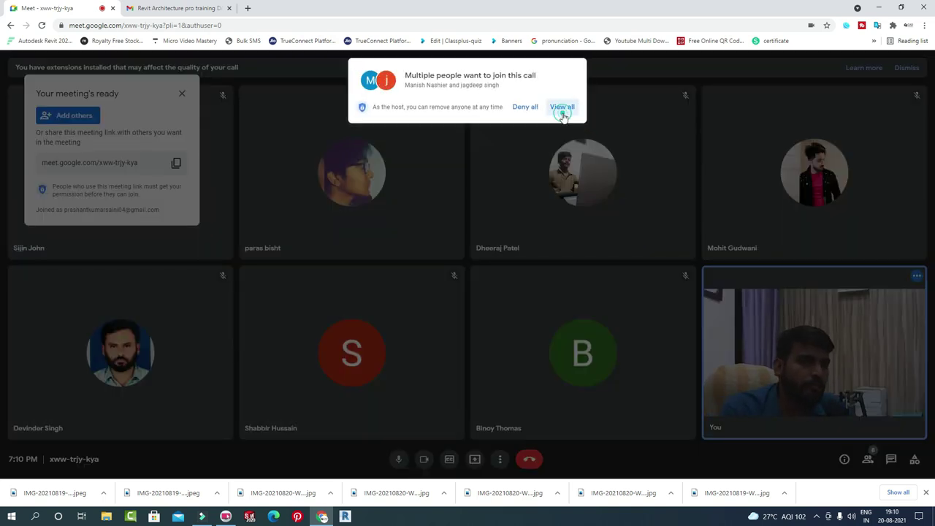
pyautogui.click(556, 173)
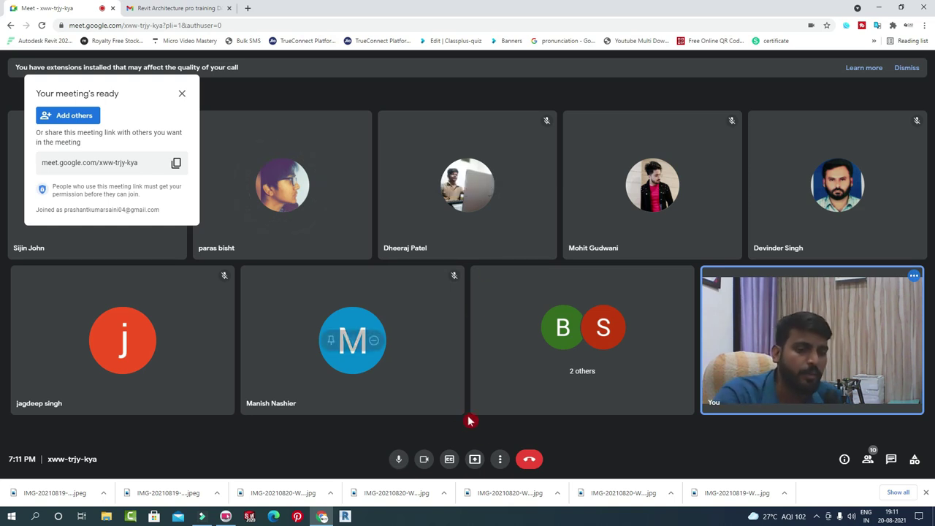
# Share your entire screen to the Meet call through Present now.
pyautogui.click(474, 458)
pyautogui.click(489, 382)
pyautogui.moveTo(415, 137)
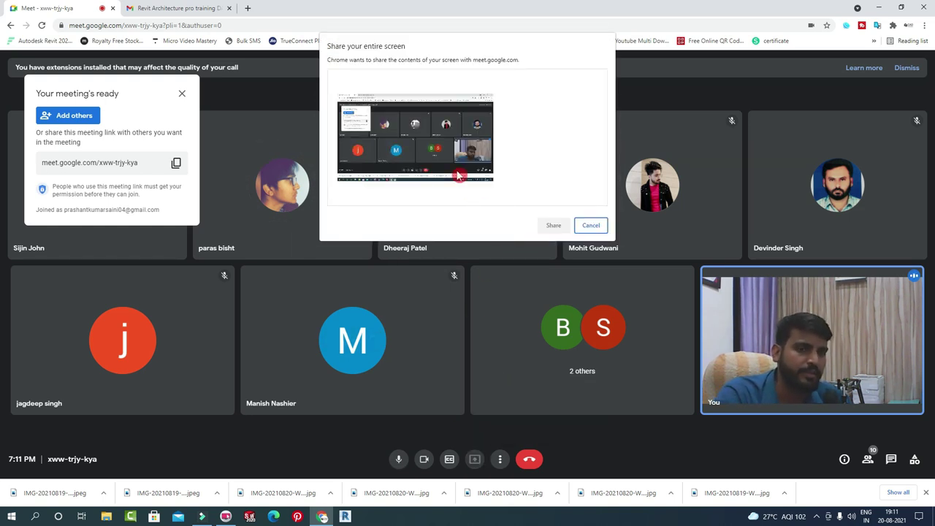
pyautogui.click(460, 176)
pyautogui.click(555, 227)
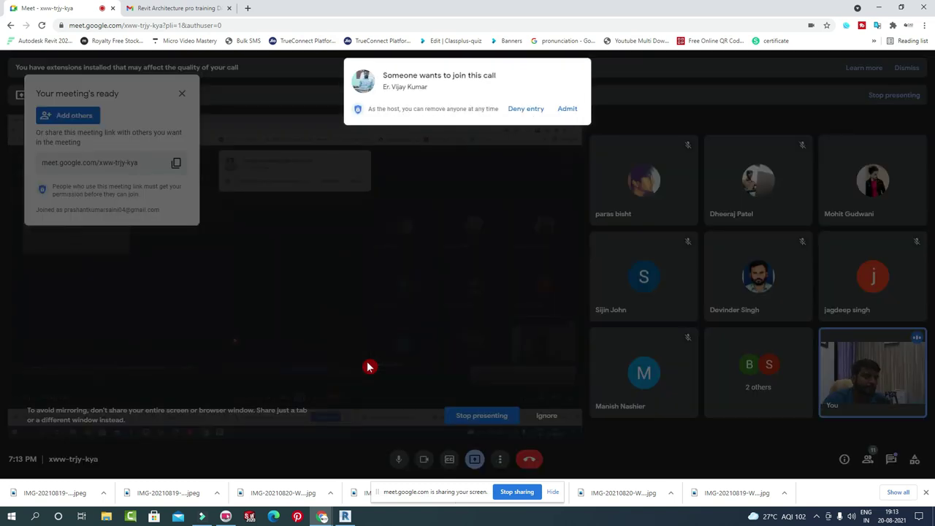
# Admit the next two join requests, then bring the Revit 2020 window to the front.
pyautogui.click(567, 109)
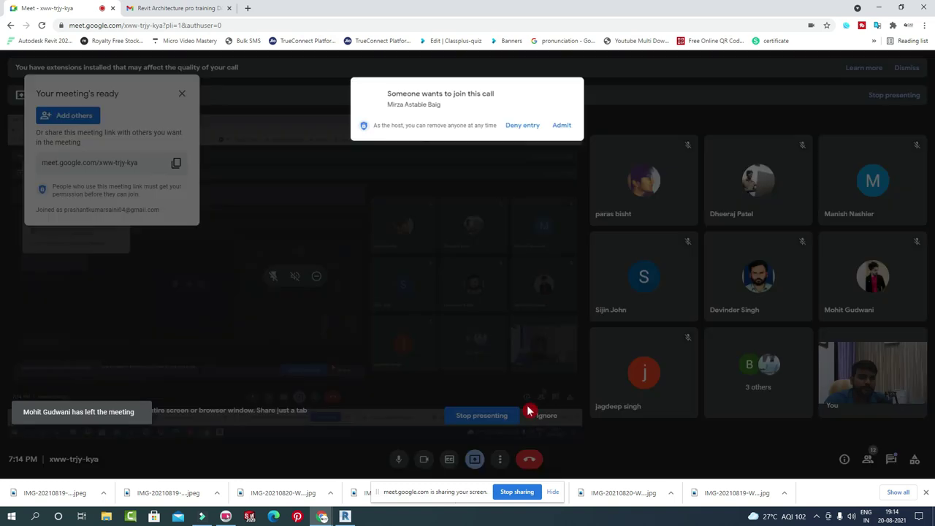
pyautogui.click(577, 114)
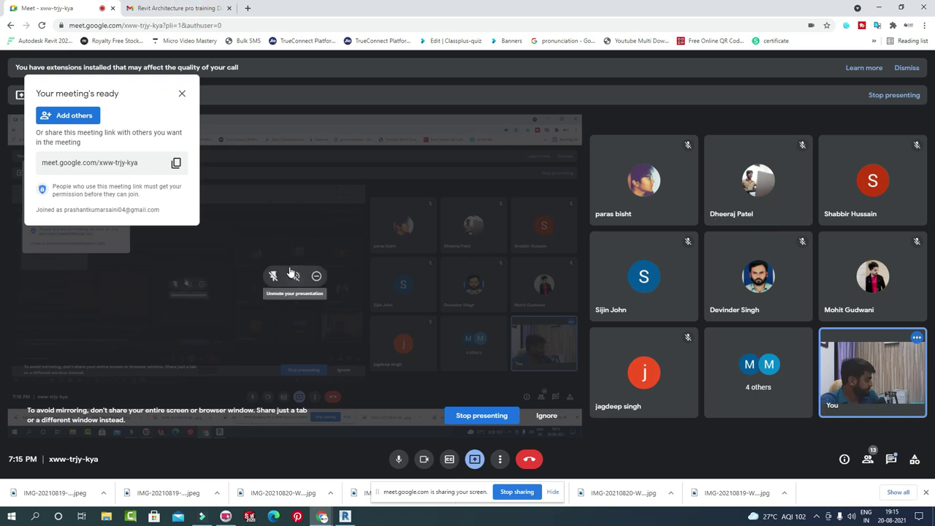
pyautogui.moveTo(294, 276)
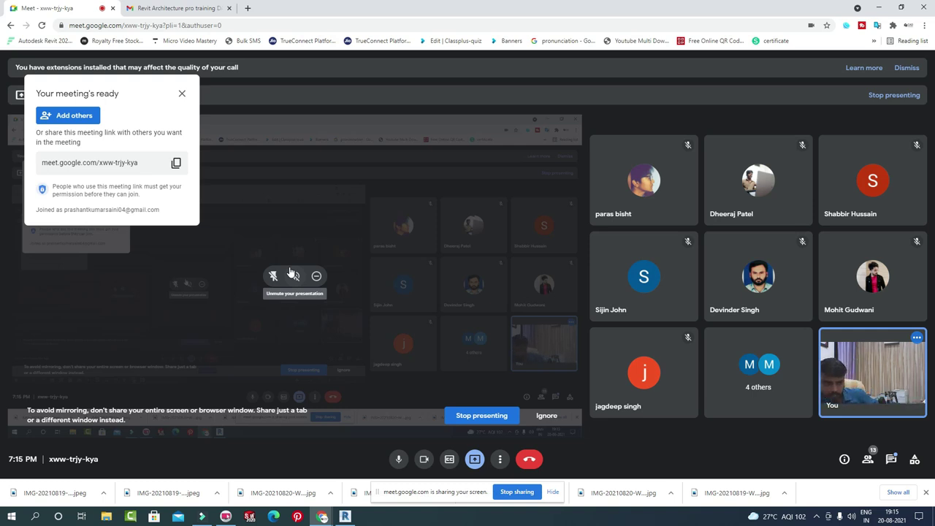
pyautogui.click(273, 271)
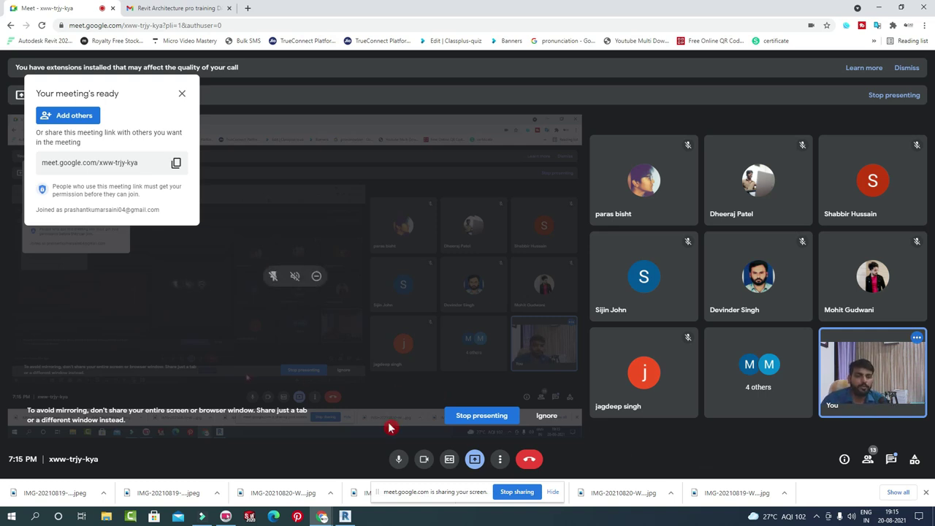
pyautogui.click(345, 517)
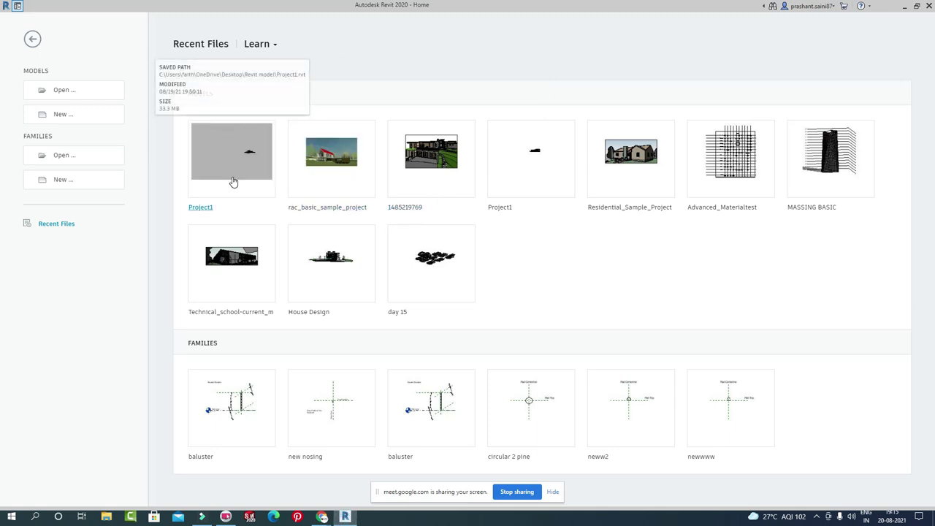
# Open Project1 from Recent Files to load its 3D building view.
pyautogui.click(246, 162)
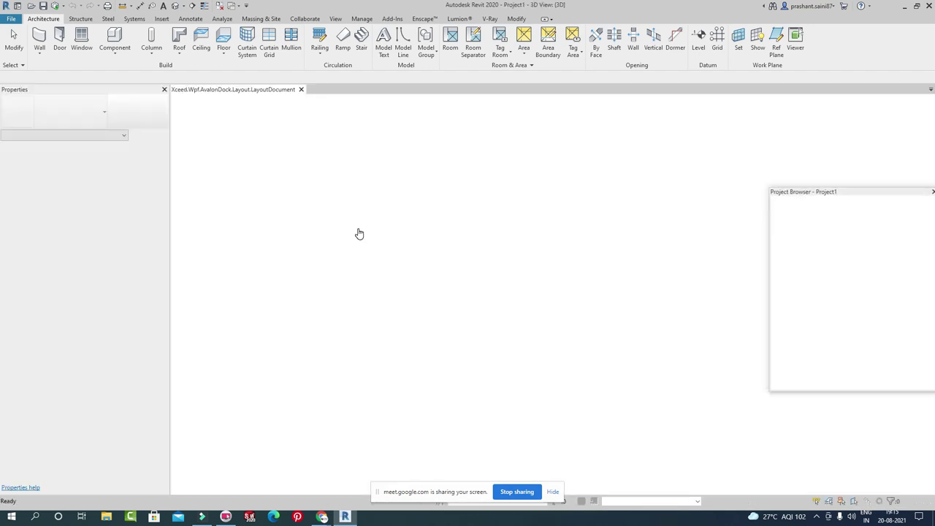
pyautogui.click(359, 233)
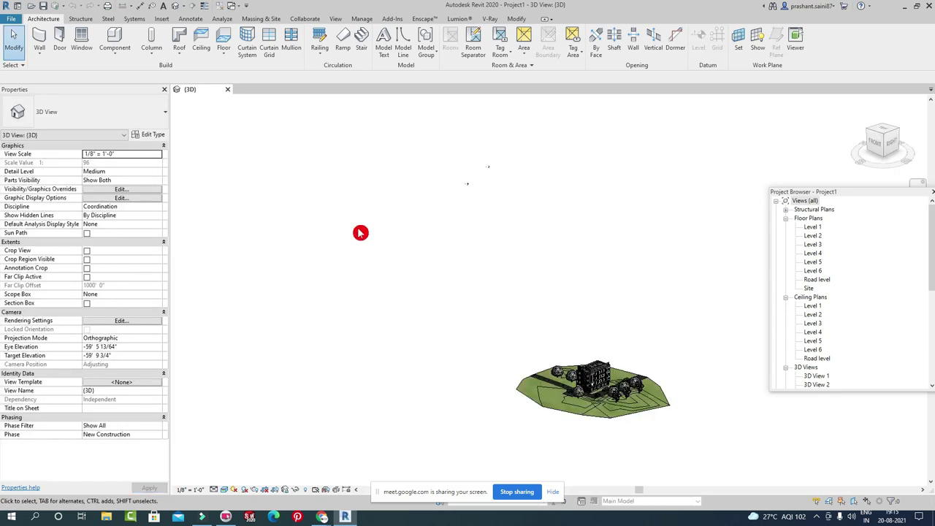
# Zoom and pan the 3D view in on the building's rooftop frame.
pyautogui.scroll(2, 622, 402)
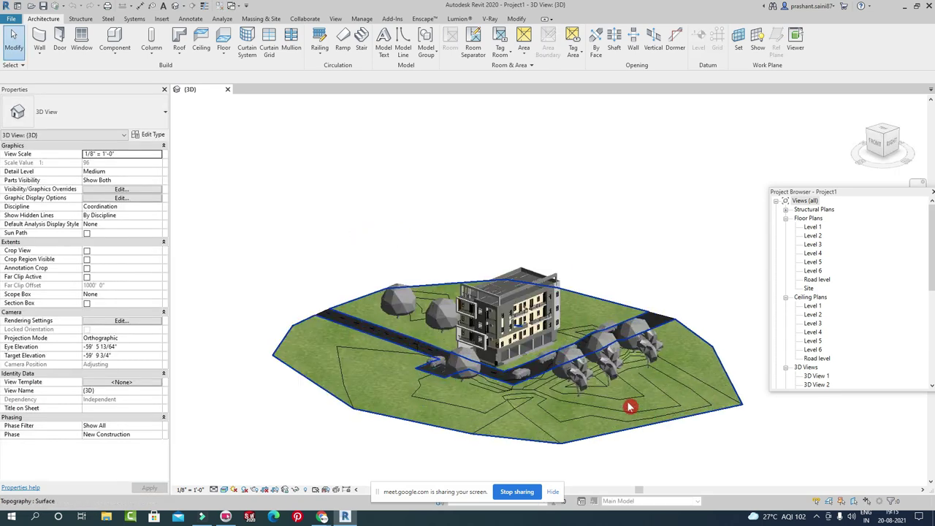
pyautogui.scroll(2, 618, 393)
pyautogui.scroll(1, 613, 395)
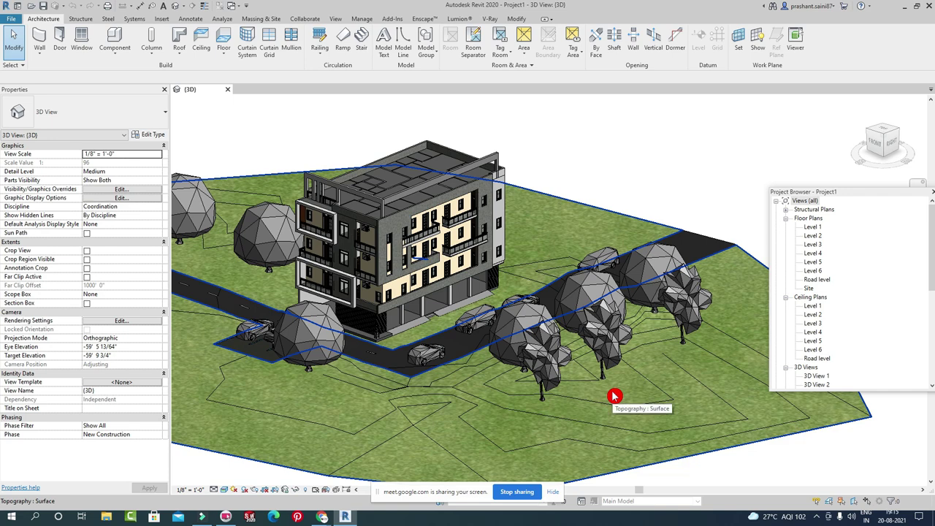
pyautogui.scroll(1, 438, 322)
pyautogui.scroll(1, 487, 320)
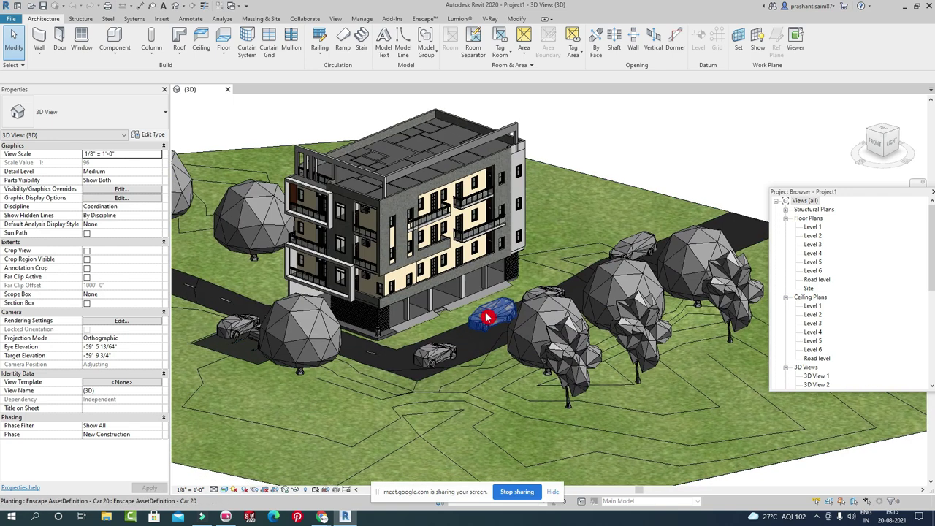
pyautogui.moveTo(487, 316)
pyautogui.mouseDown(button='middle')
pyautogui.moveTo(575, 292)
pyautogui.moveTo(548, 343)
pyautogui.moveTo(497, 229)
pyautogui.mouseUp(button='middle')
pyautogui.scroll(2, 575, 292)
pyautogui.scroll(-3, 563, 382)
pyautogui.scroll(-2, 563, 382)
pyautogui.moveTo(563, 382)
pyautogui.keyDown('shift'); pyautogui.mouseDown(button='middle')
pyautogui.moveTo(511, 345)
pyautogui.moveTo(555, 307)
pyautogui.mouseUp(button='middle'); pyautogui.keyUp('shift')
pyautogui.scroll(3, 574, 261)
pyautogui.scroll(2, 575, 261)
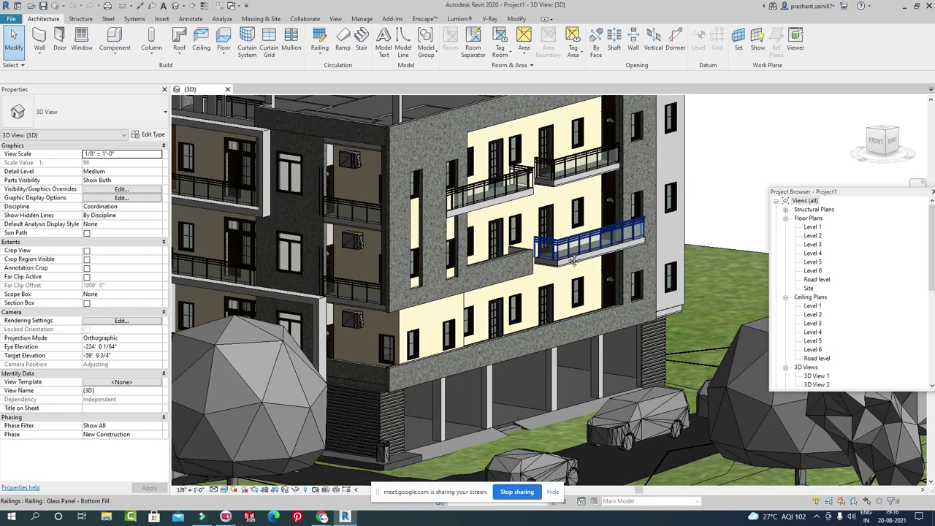
pyautogui.keyDown('shift'); pyautogui.moveTo(574, 261); pyautogui.dragTo(588, 277, button='middle'); pyautogui.keyUp('shift')
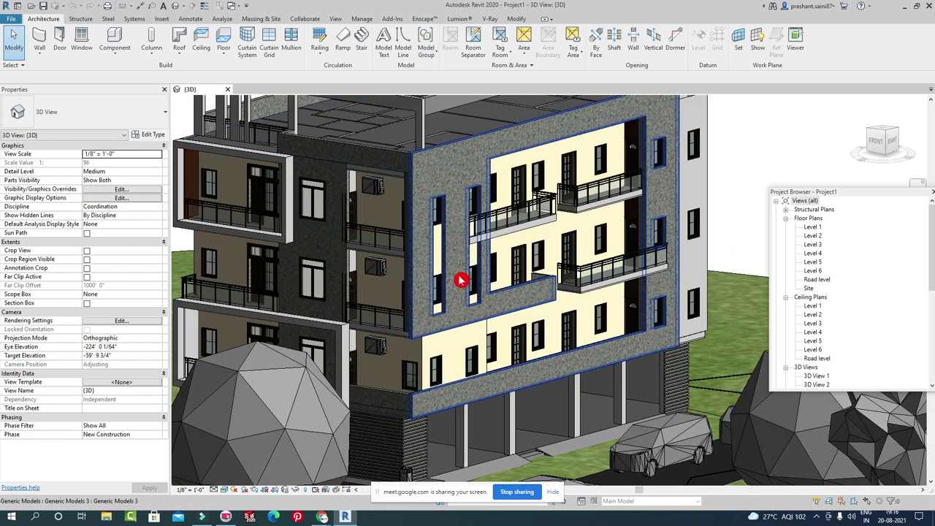
pyautogui.scroll(-2, 476, 213)
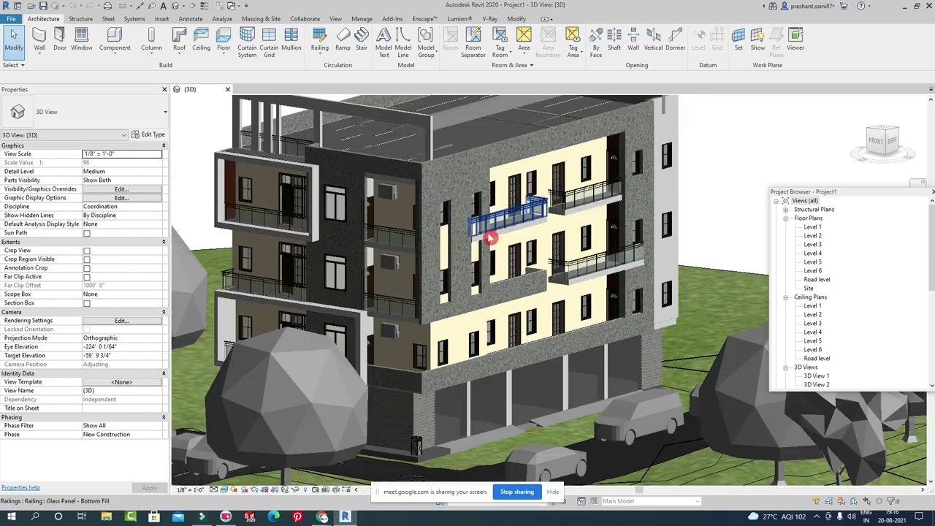
pyautogui.scroll(-2, 489, 239)
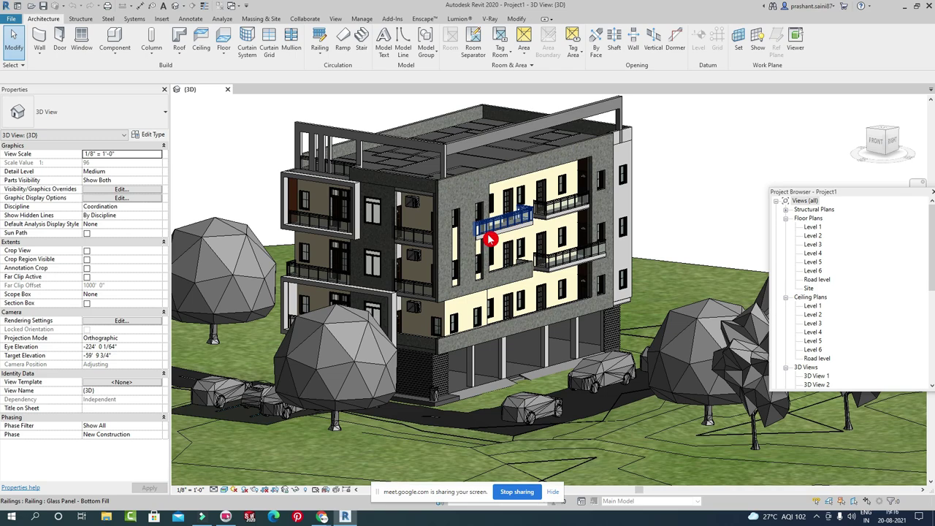
# Orbit to the building's left side and zoom out to show the whole apartment block.
pyautogui.moveTo(536, 257); pyautogui.dragTo(541, 293, button='middle')
pyautogui.scroll(1, 541, 292)
pyautogui.scroll(1, 559, 306)
pyautogui.scroll(1, 560, 307)
pyautogui.scroll(1, 441, 170)
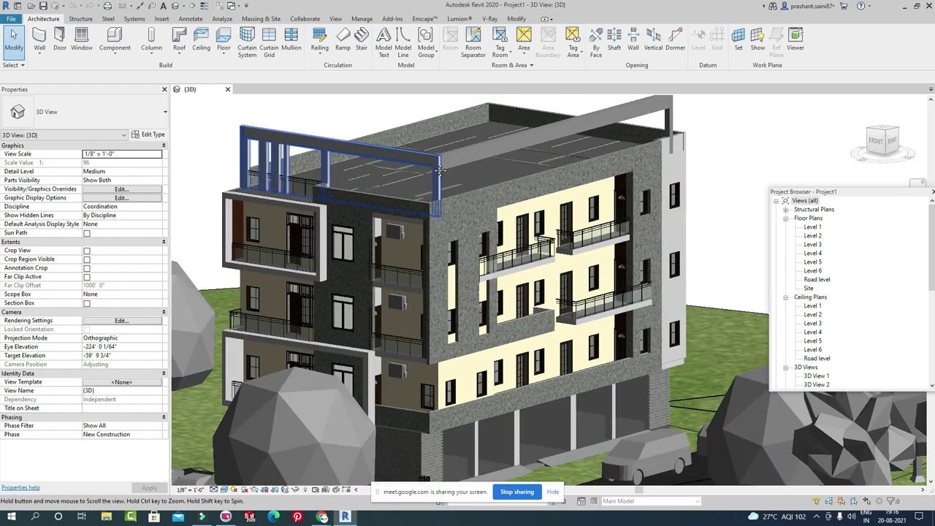
pyautogui.scroll(-3, 440, 170)
pyautogui.keyDown('shift'); pyautogui.moveTo(443, 194); pyautogui.dragTo(724, 252, button='middle'); pyautogui.keyUp('shift')
pyautogui.scroll(1, 724, 252)
pyautogui.scroll(1, 724, 252)
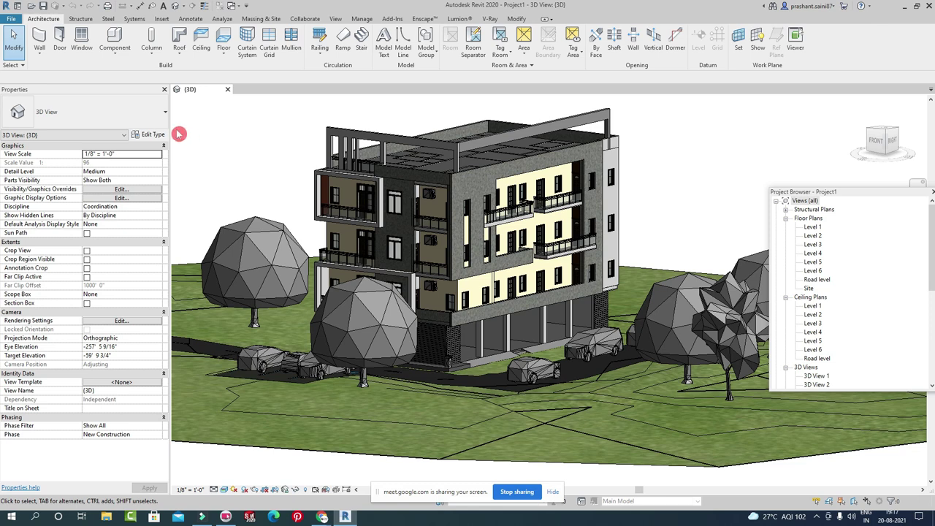
pyautogui.moveTo(322, 516)
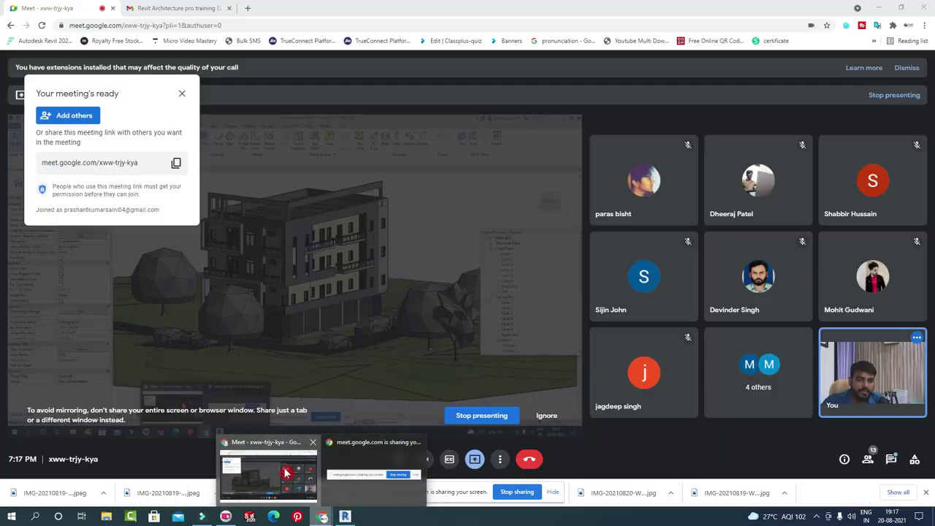
pyautogui.click(285, 473)
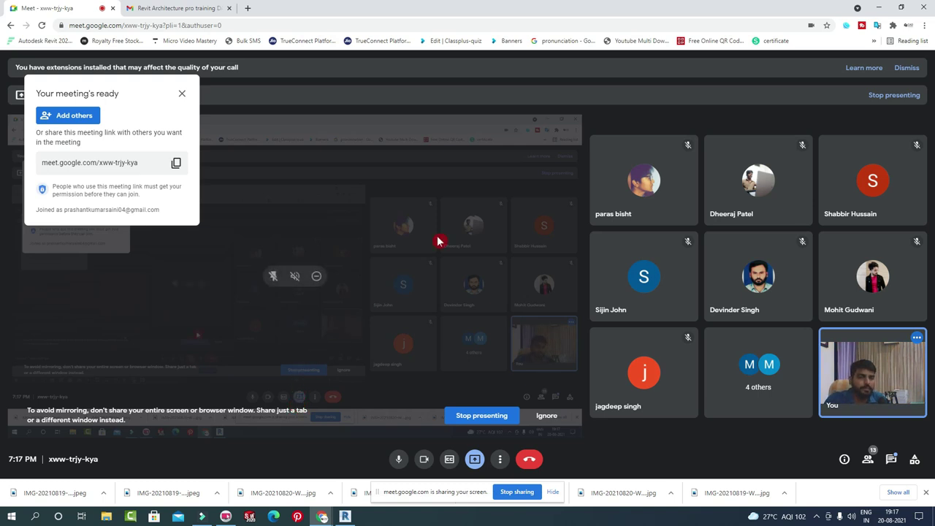
pyautogui.click(345, 517)
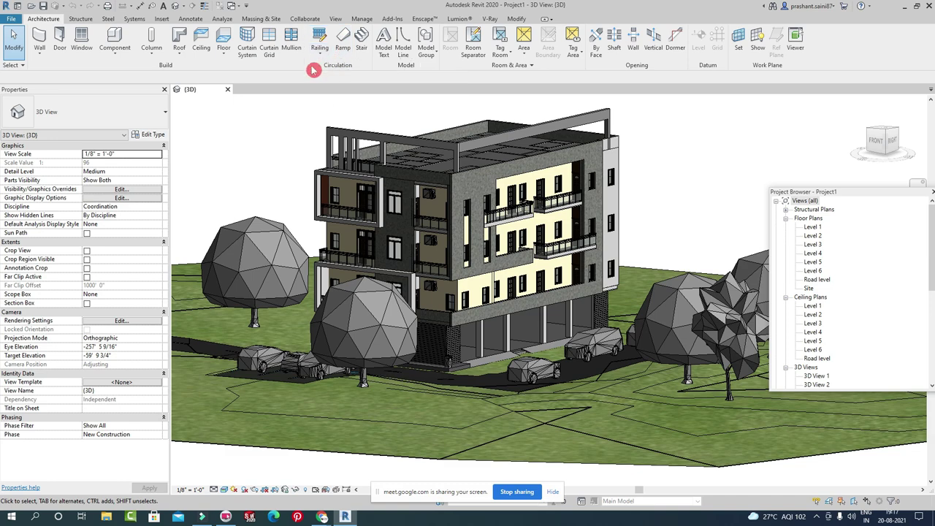
# Zoom in on the cream-wall balconies and start placing a Window-Fixed 24" x 36" window.
pyautogui.scroll(5, 476, 208)
pyautogui.scroll(3, 458, 254)
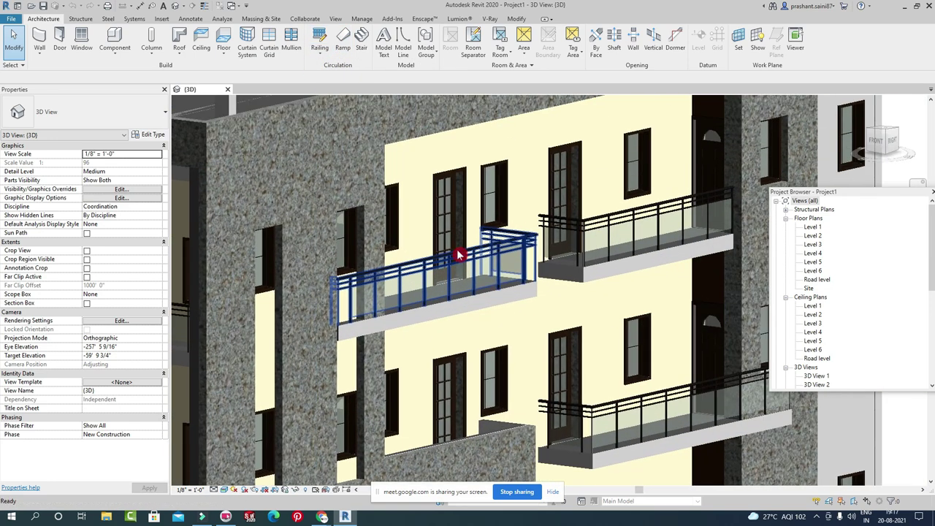
pyautogui.click(81, 41)
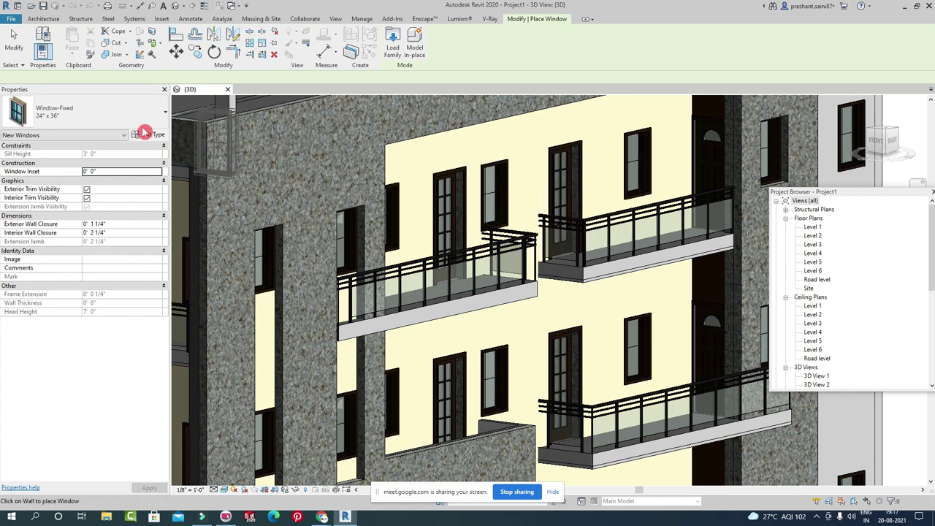
# Try loading Door-Double-Glass.rfa as a window family and dismiss the cannot-load warning.
pyautogui.click(398, 45)
pyautogui.doubleClick(592, 169)
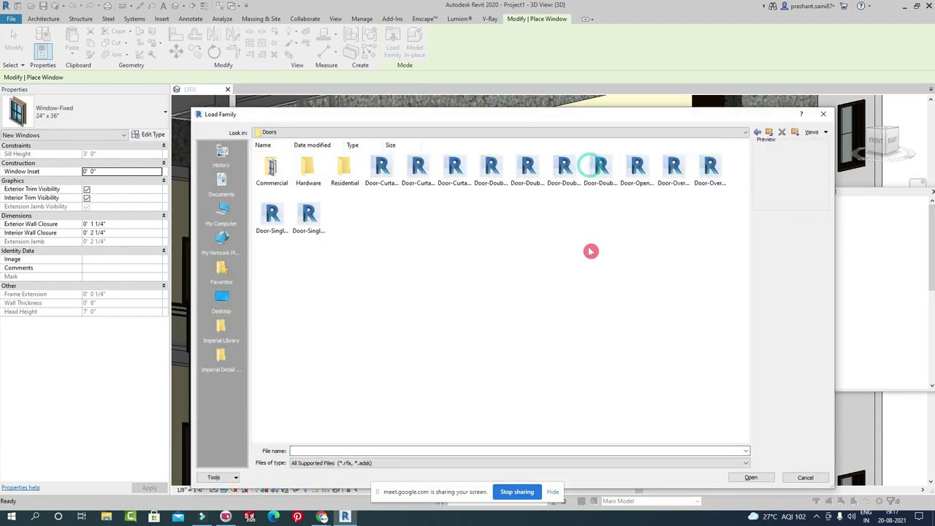
pyautogui.click(562, 168)
pyautogui.click(751, 477)
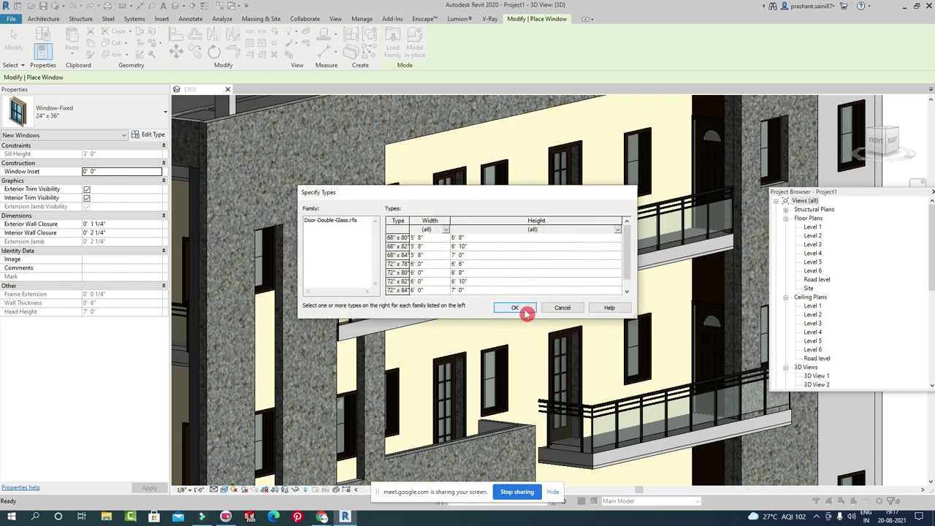
pyautogui.click(525, 307)
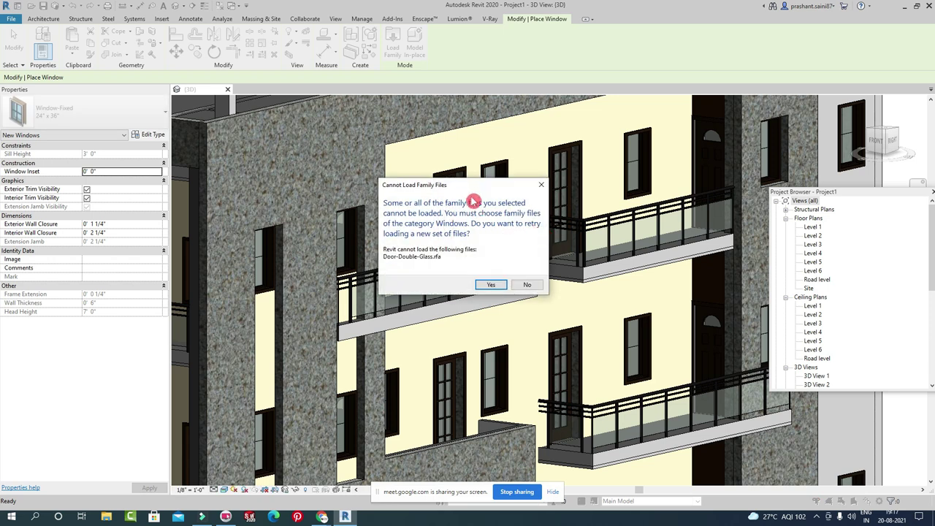
pyautogui.moveTo(474, 186); pyautogui.dragTo(539, 148)
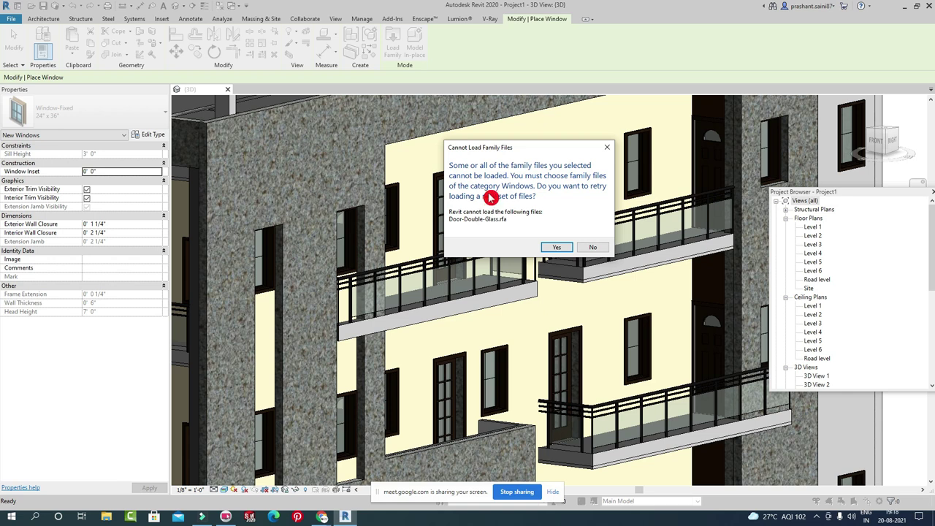
pyautogui.press('Escape')
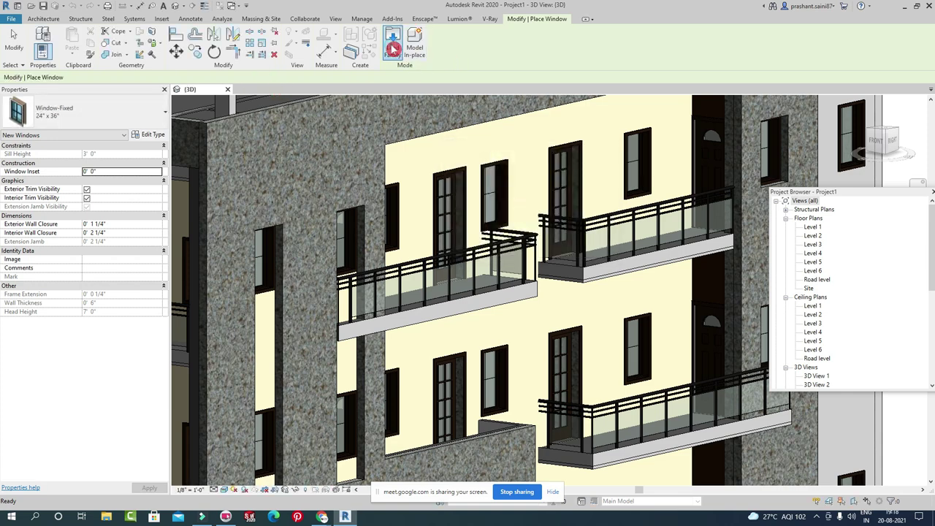
pyautogui.click(393, 49)
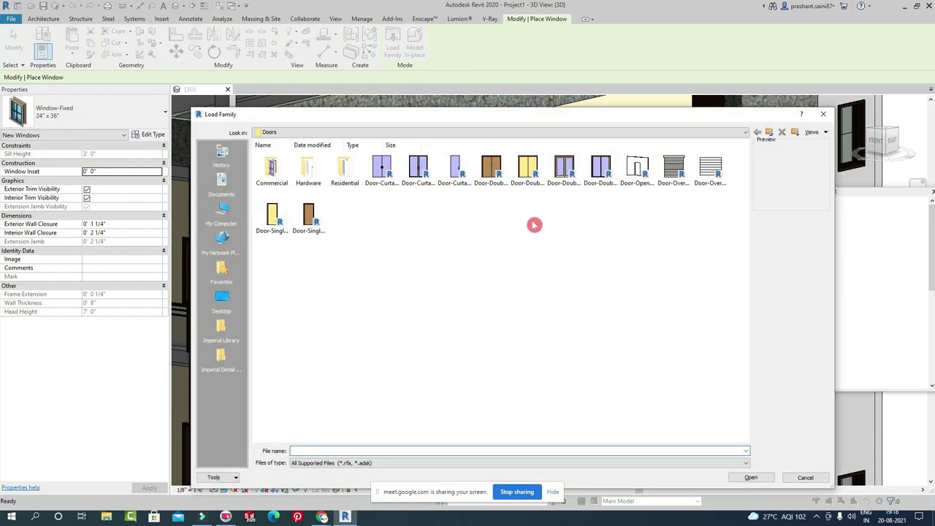
# Load Window-Casement-Double-Sash-Variable from the US Imperial Windows folder.
pyautogui.click(768, 131)
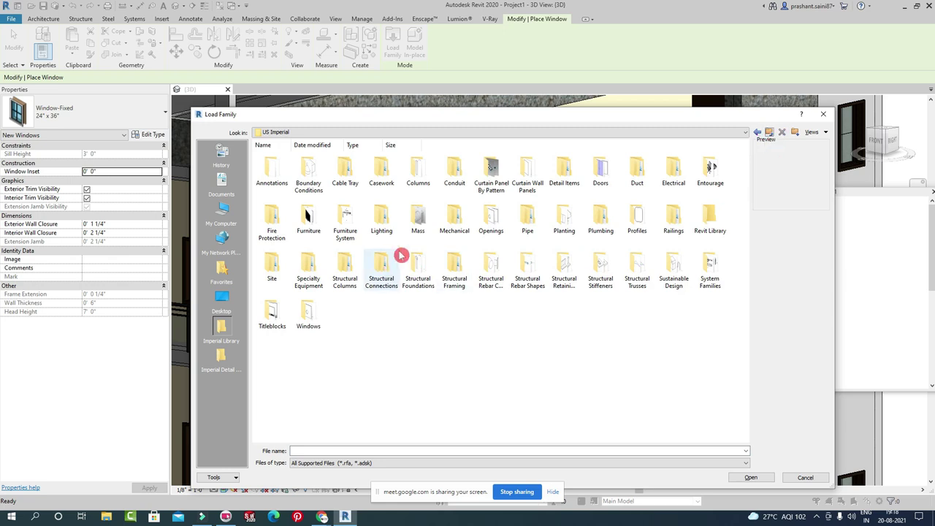
pyautogui.doubleClick(314, 312)
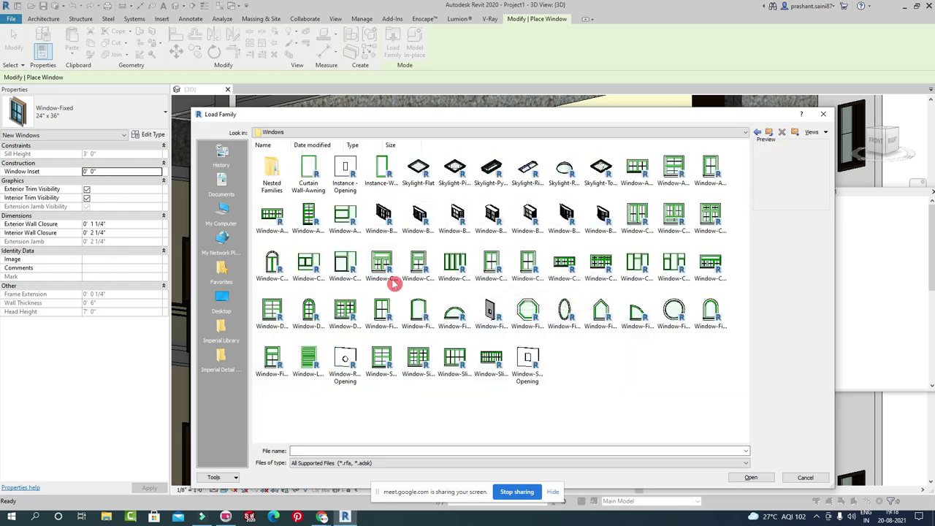
pyautogui.click(308, 263)
pyautogui.click(751, 477)
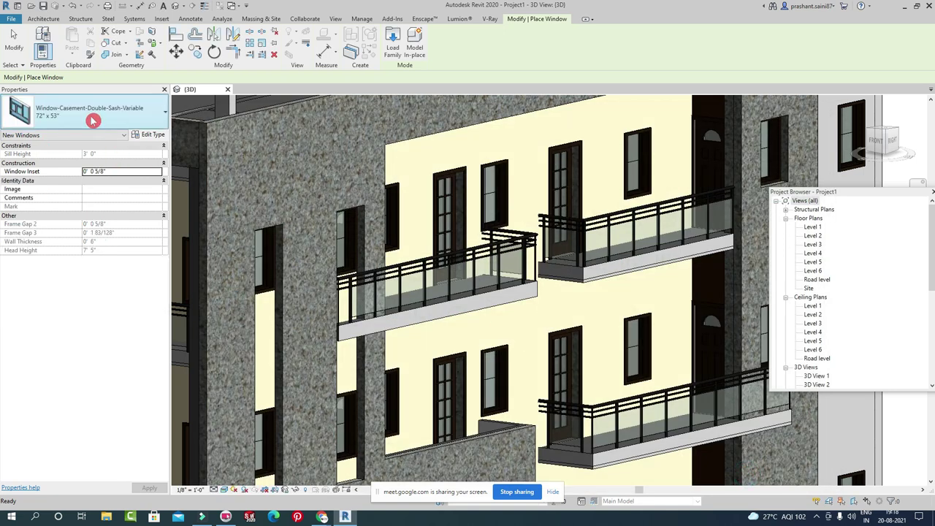
# Place the 72" x 53" casement window on the Level 3 cream wall beside the balcony door.
pyautogui.moveTo(527, 311); pyautogui.dragTo(428, 250, button='middle')
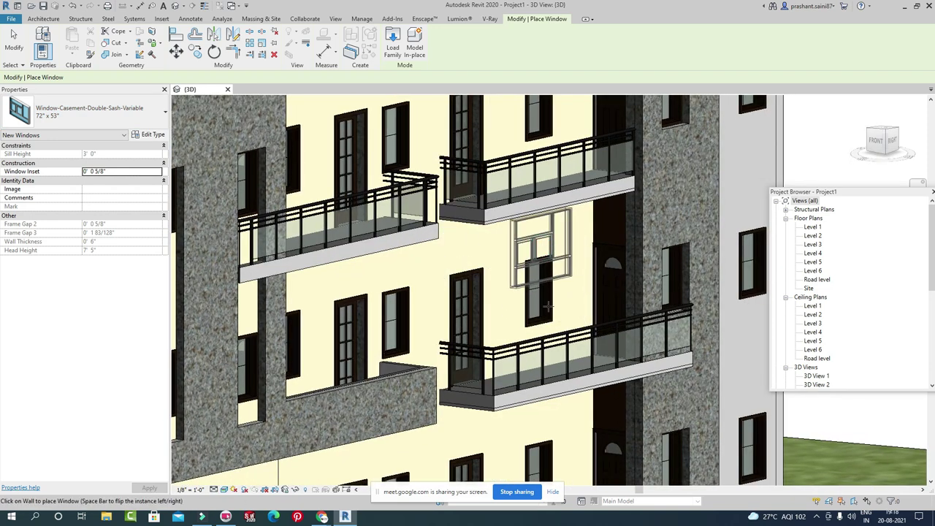
pyautogui.press('Escape')
pyautogui.press('Escape')
pyautogui.click(545, 306)
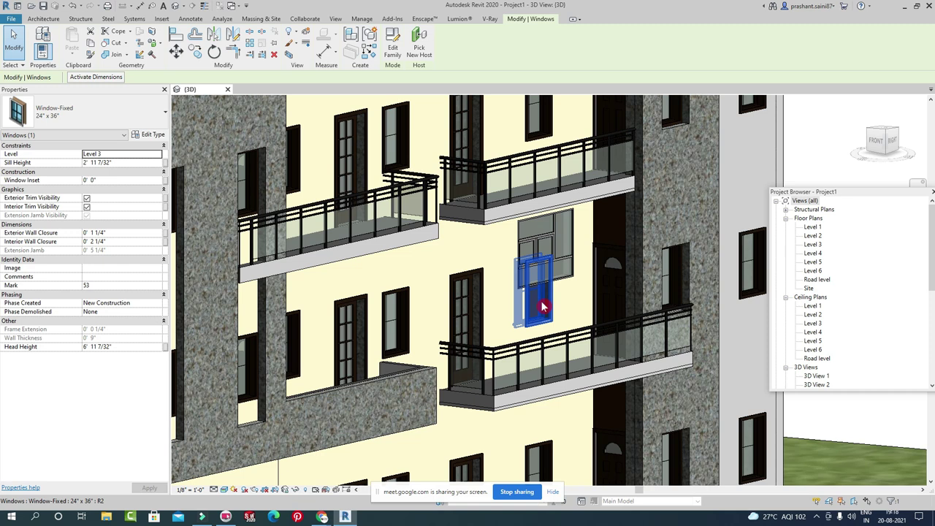
pyautogui.moveTo(542, 307); pyautogui.dragTo(545, 279)
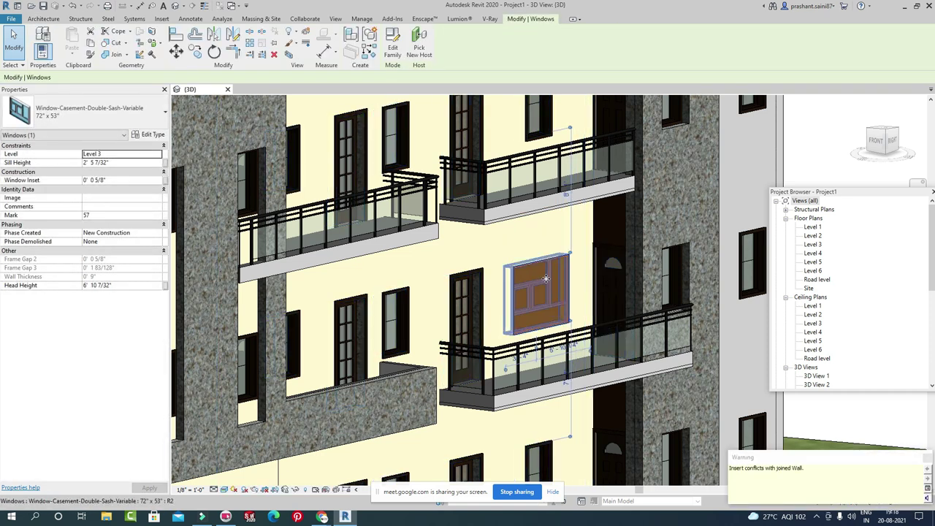
pyautogui.scroll(-3, 559, 259)
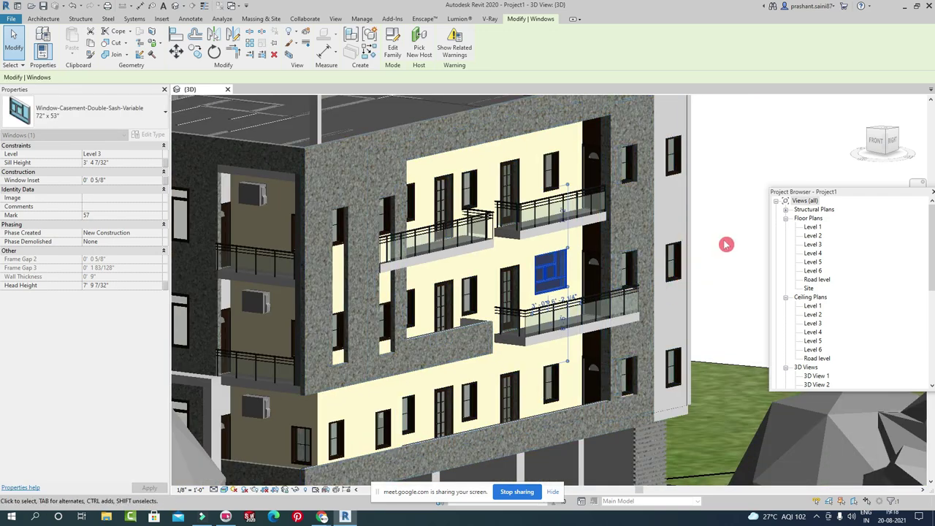
pyautogui.click(726, 244)
pyautogui.scroll(5, 560, 266)
pyautogui.scroll(2, 599, 320)
# Zoom out around the new casement window, then switch to the Google Meet window.
pyautogui.moveTo(609, 366); pyautogui.dragTo(645, 322, button='middle')
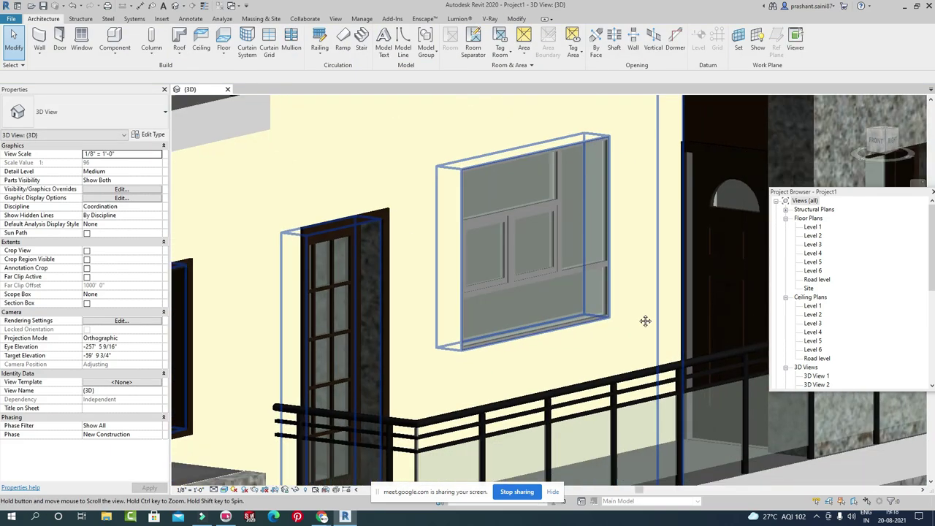
pyautogui.scroll(-3, 601, 290)
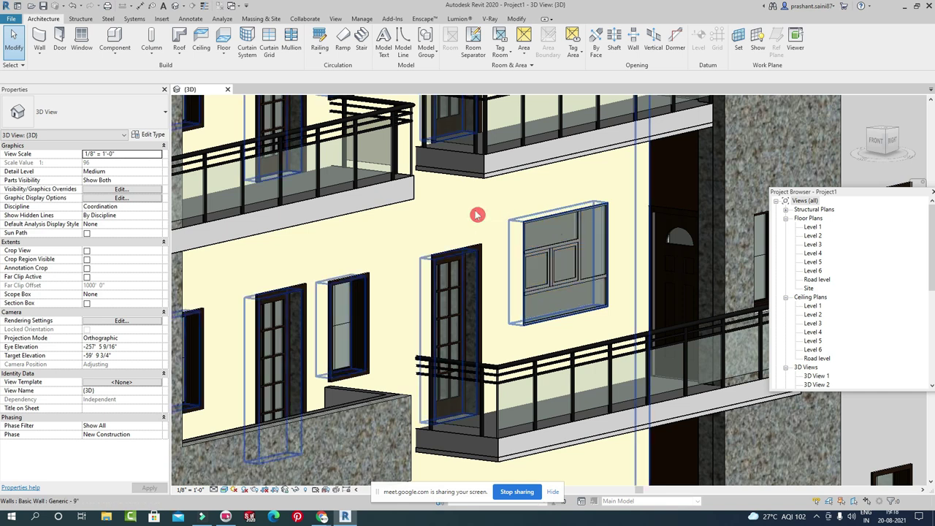
pyautogui.scroll(-2, 478, 214)
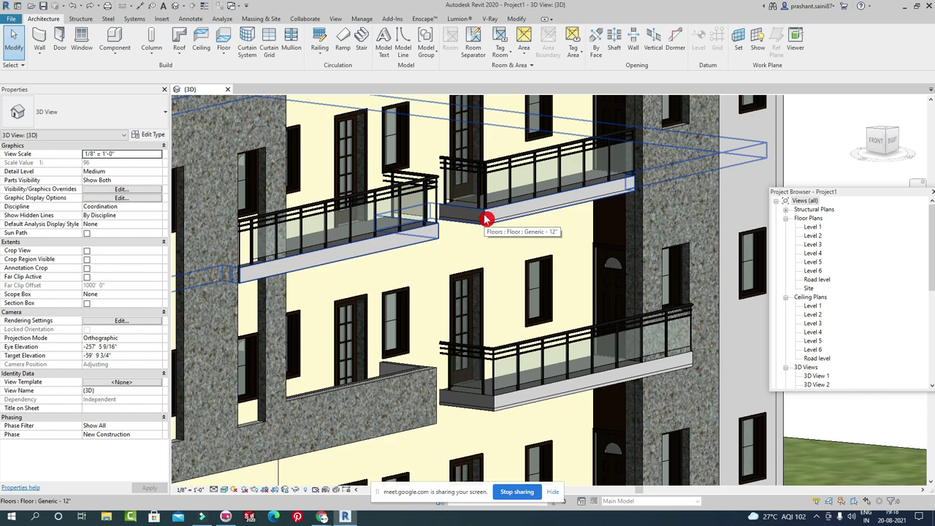
pyautogui.moveTo(321, 516)
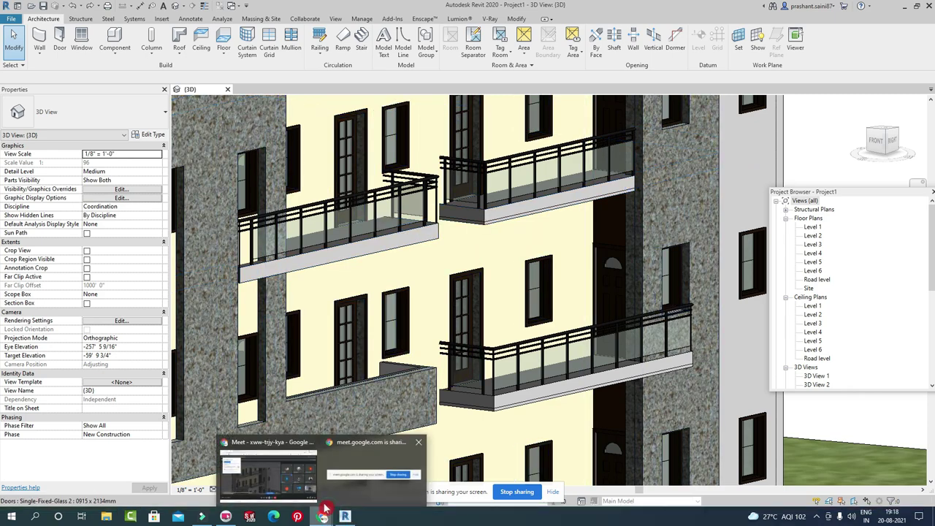
pyautogui.click(310, 485)
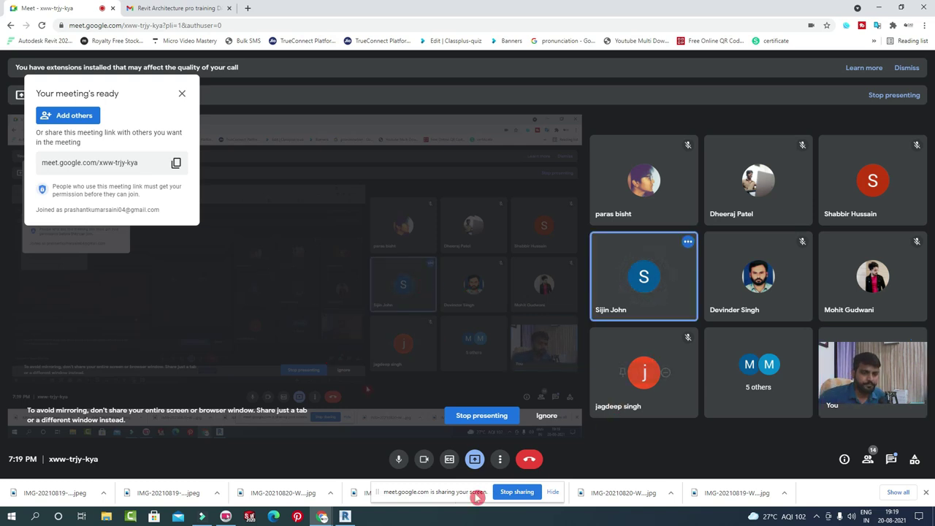
# Check the Google Meet call, then minimize it to bring back the Revit 3D facade view.
pyautogui.click(346, 517)
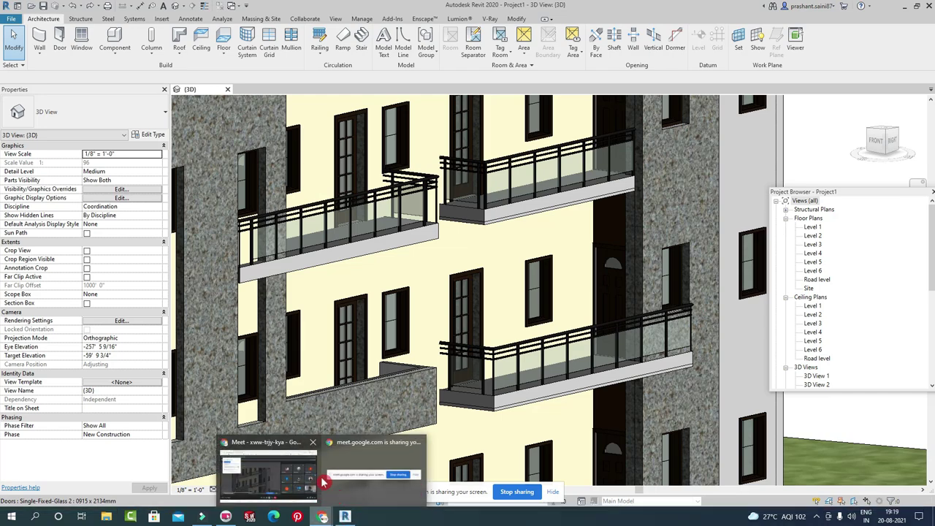
pyautogui.moveTo(322, 517)
pyautogui.click(301, 479)
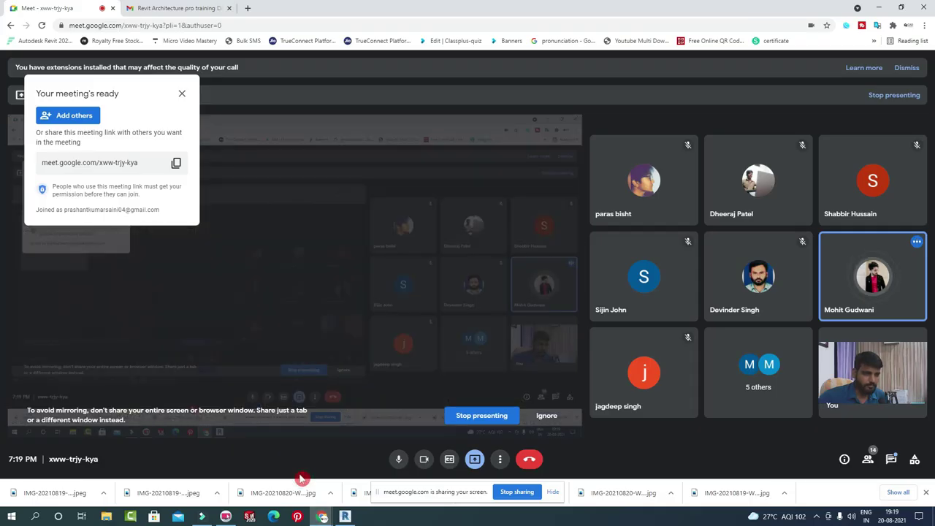
pyautogui.click(880, 8)
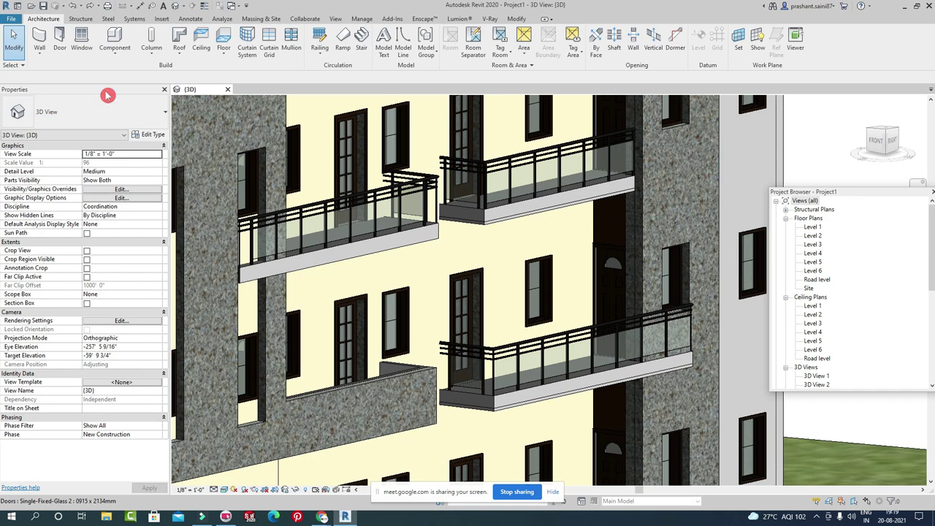
# Undock the Properties palette, then dock it back on the left.
pyautogui.moveTo(107, 95)
pyautogui.mouseDown()
pyautogui.moveTo(351, 129)
pyautogui.moveTo(505, 109)
pyautogui.mouseUp()
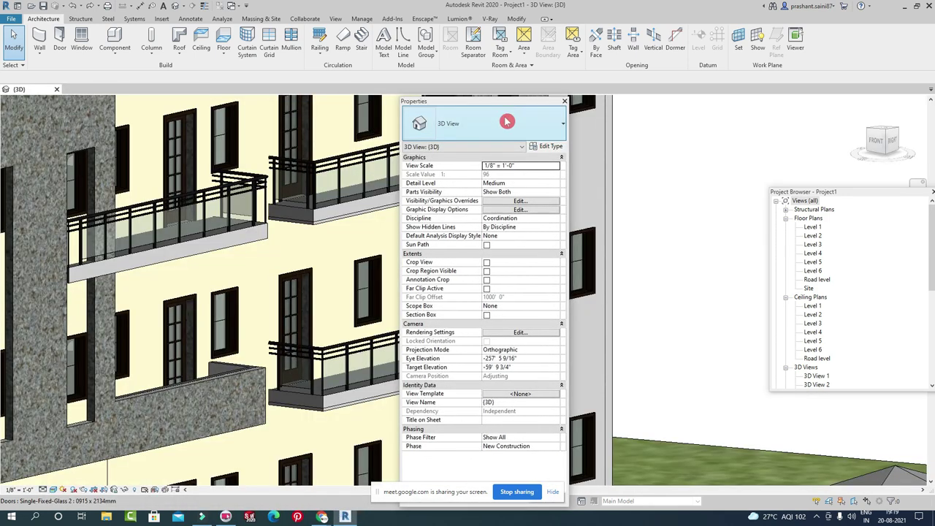
pyautogui.click(487, 108)
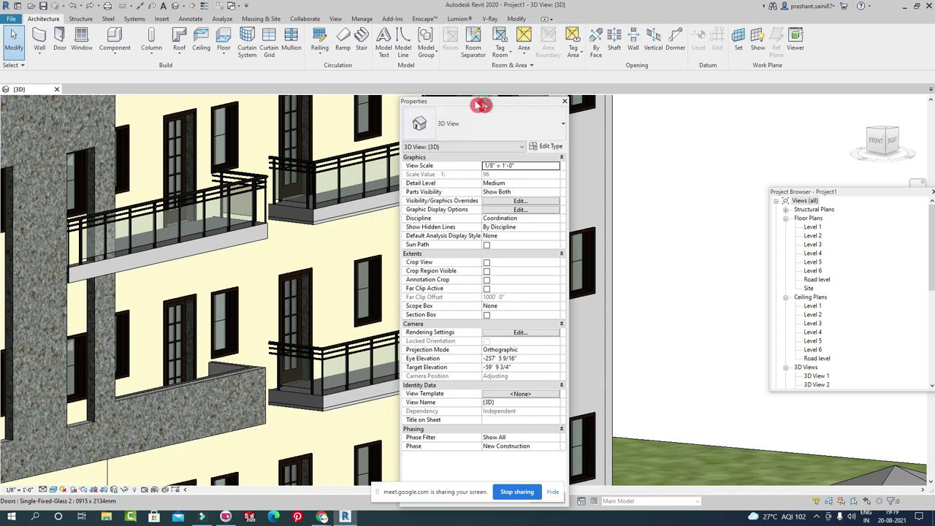
pyautogui.moveTo(487, 108); pyautogui.dragTo(75, 104)
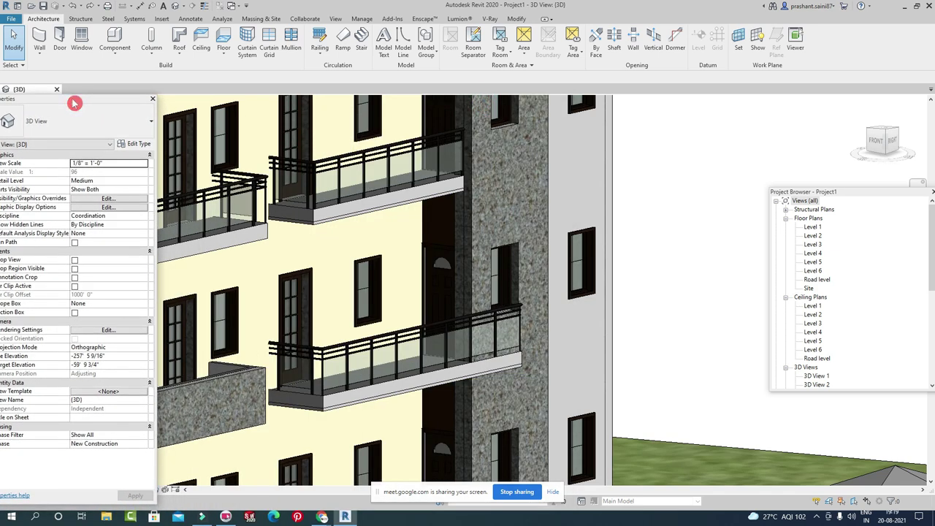
# Combine the Project Browser with Properties as tabs in one palette.
pyautogui.moveTo(830, 189); pyautogui.dragTo(44, 499)
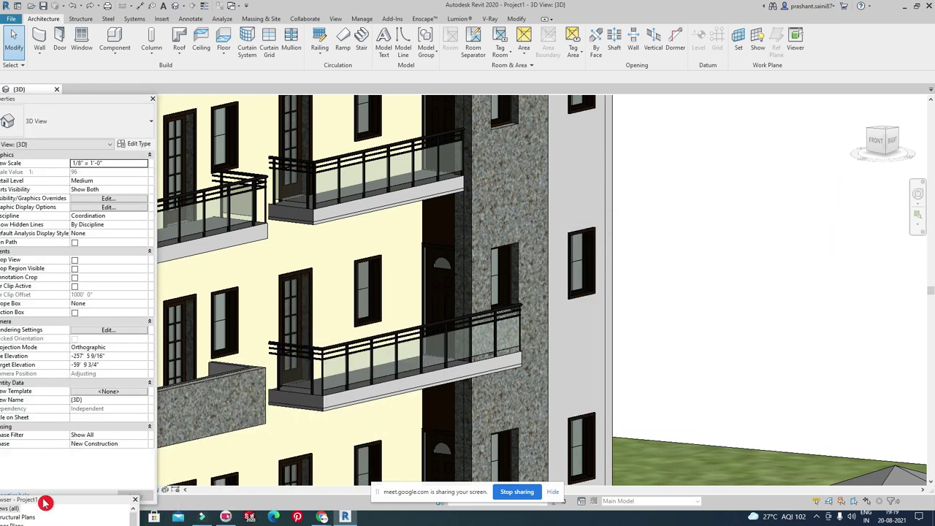
pyautogui.moveTo(44, 499); pyautogui.dragTo(48, 497)
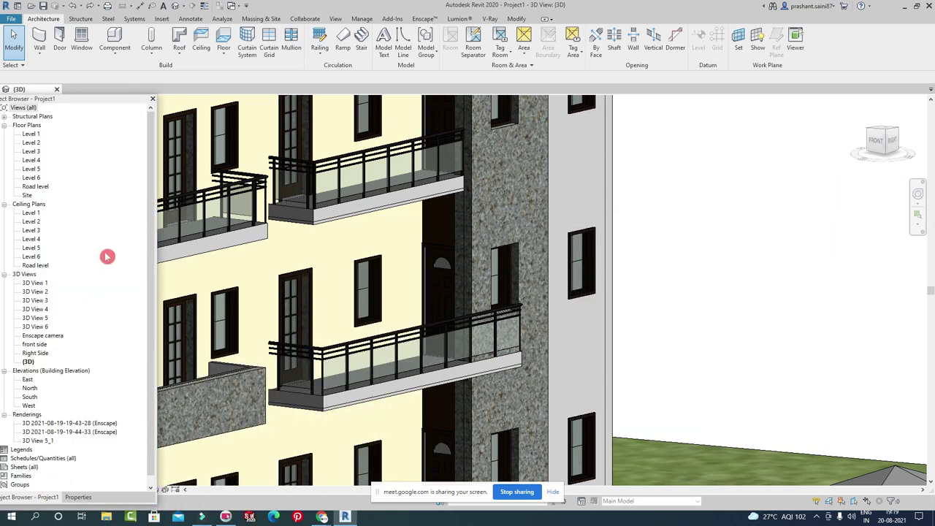
pyautogui.click(76, 497)
pyautogui.click(44, 497)
pyautogui.click(77, 496)
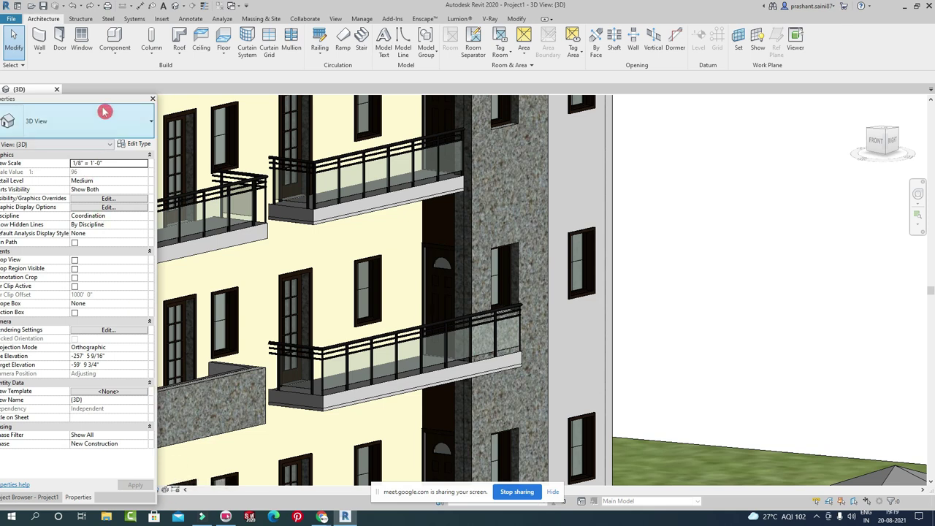
# Float the combined palette over the right side, reorder its tabs, and pull the Project Browser out.
pyautogui.moveTo(74, 99); pyautogui.dragTo(833, 29)
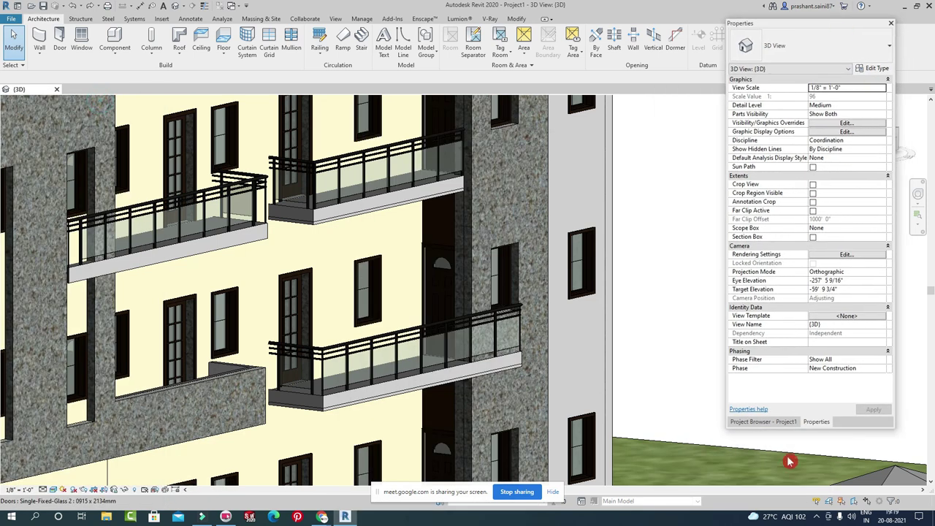
pyautogui.moveTo(816, 422)
pyautogui.mouseDown()
pyautogui.moveTo(711, 412)
pyautogui.moveTo(634, 185)
pyautogui.mouseUp()
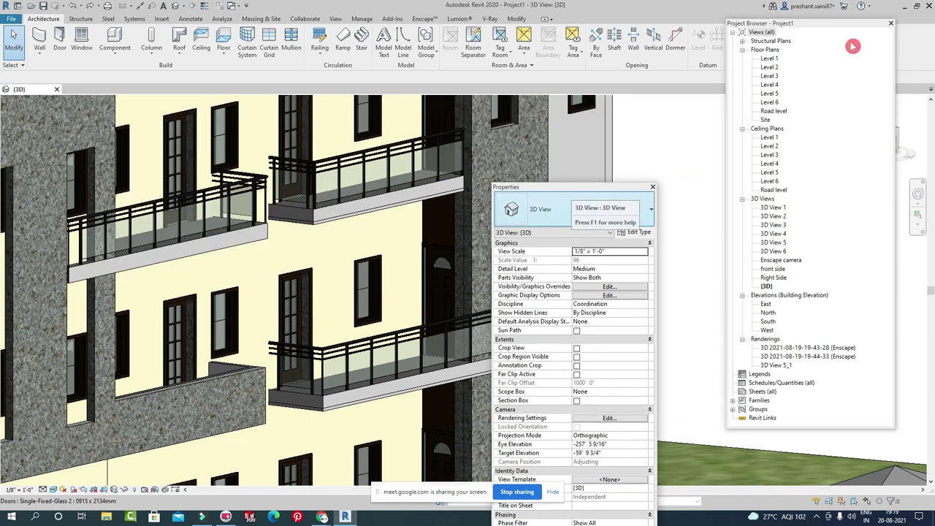
pyautogui.moveTo(816, 26)
pyautogui.mouseDown()
pyautogui.moveTo(47, 504)
pyautogui.moveTo(20, 496)
pyautogui.mouseUp()
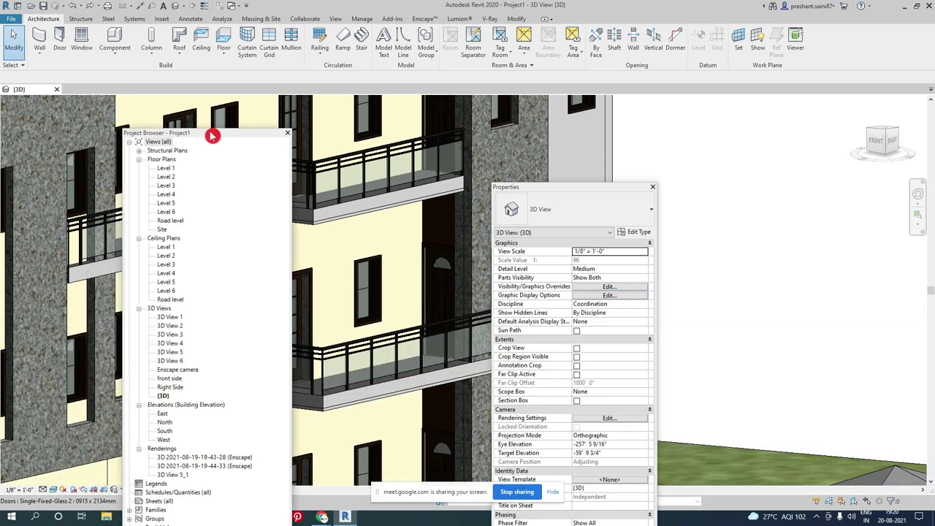
# Dock the Properties palette as a narrow left panel to widen the 3D view.
pyautogui.moveTo(20, 497); pyautogui.dragTo(292, 256)
pyautogui.moveTo(599, 189); pyautogui.dragTo(90, 93)
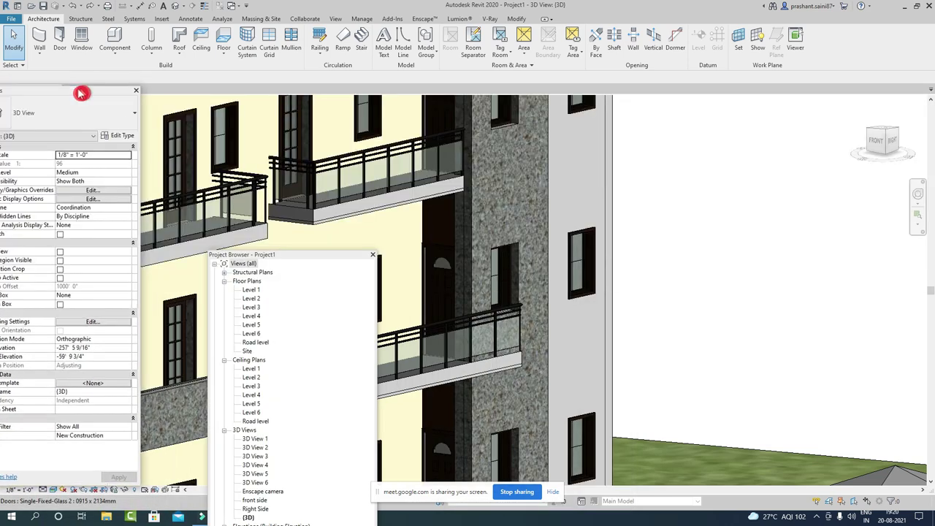
pyautogui.moveTo(90, 93); pyautogui.dragTo(63, 88)
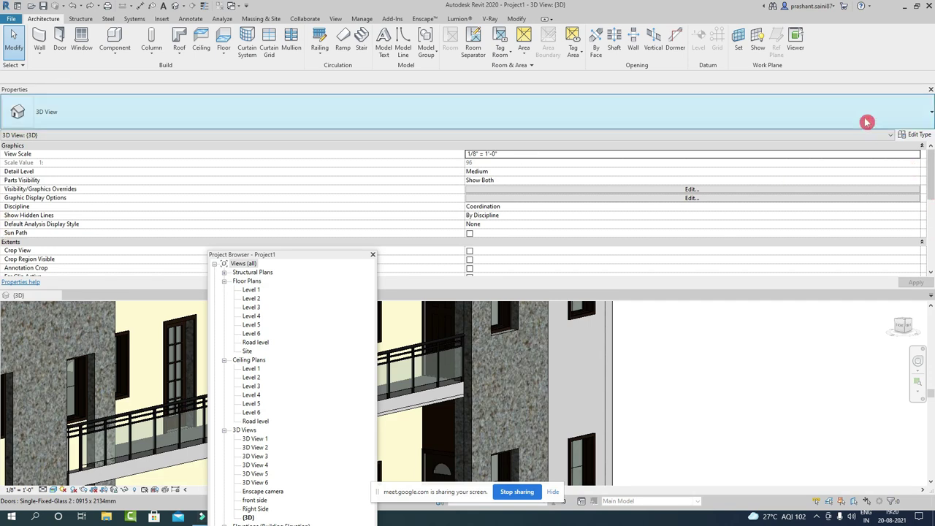
pyautogui.moveTo(863, 93)
pyautogui.mouseDown()
pyautogui.moveTo(7, 117)
pyautogui.moveTo(298, 102)
pyautogui.mouseUp()
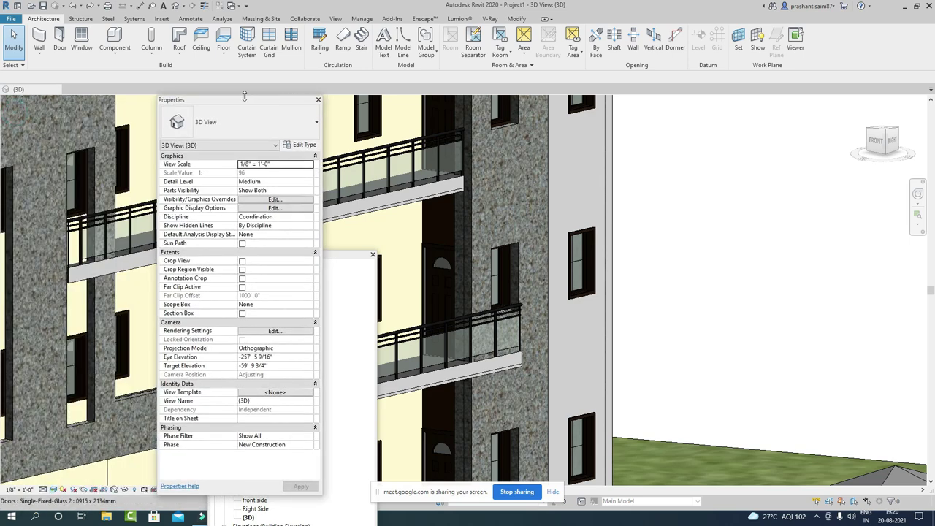
pyautogui.moveTo(241, 104); pyautogui.dragTo(6, 93)
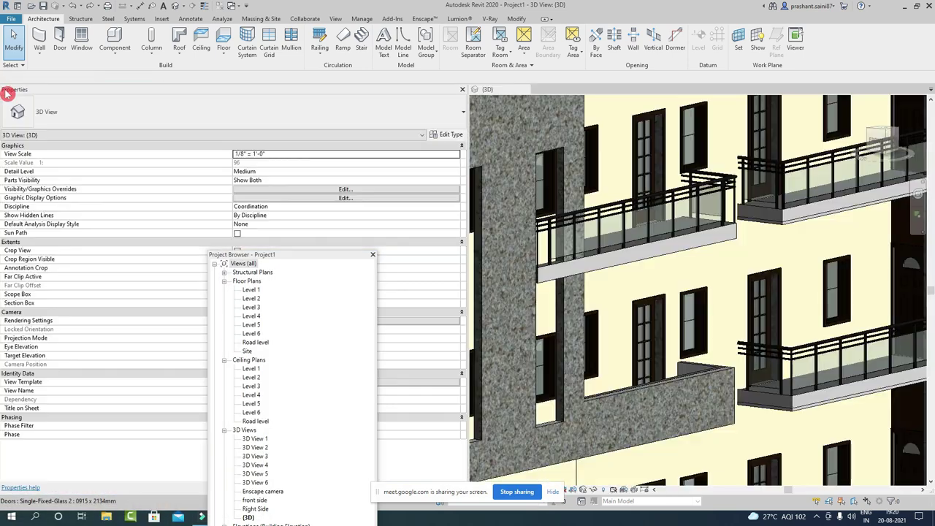
pyautogui.moveTo(471, 149); pyautogui.dragTo(129, 168)
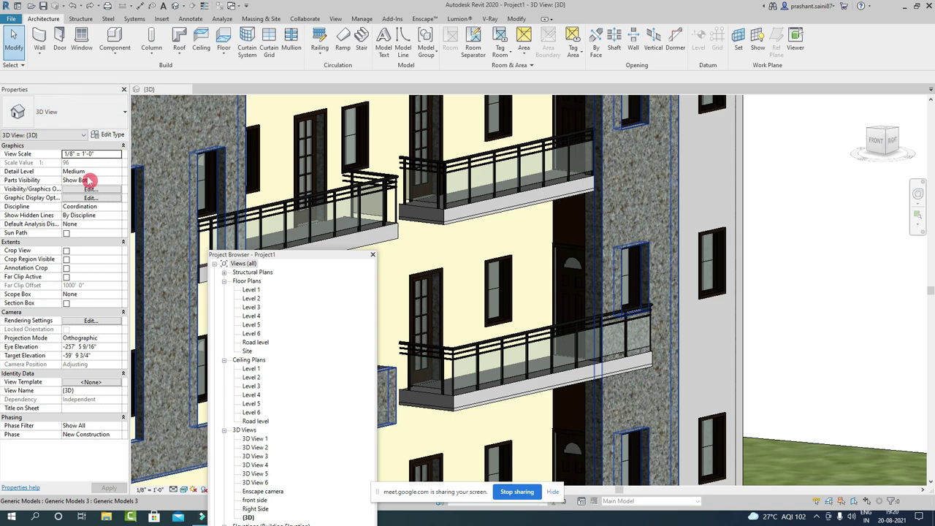
# Dock the floating Project Browser below Properties and move the splitter to give Properties more room.
pyautogui.moveTo(329, 256); pyautogui.dragTo(575, 139)
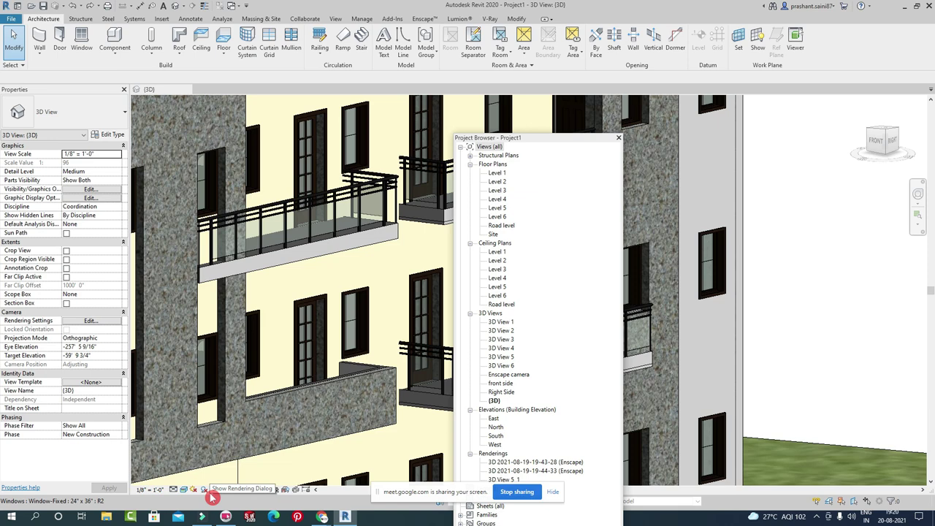
pyautogui.moveTo(73, 89)
pyautogui.mouseDown()
pyautogui.moveTo(314, 150)
pyautogui.moveTo(7, 95)
pyautogui.mouseUp()
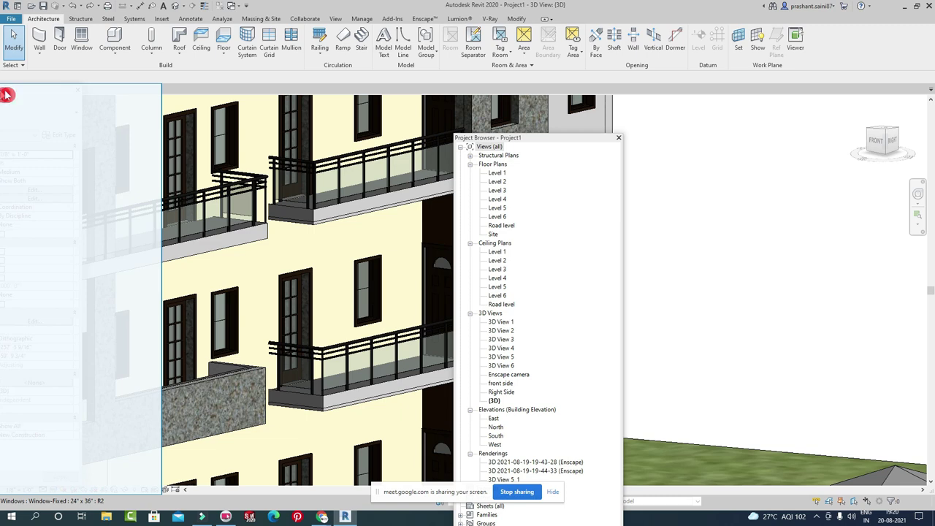
pyautogui.moveTo(6, 95); pyautogui.dragTo(6, 95)
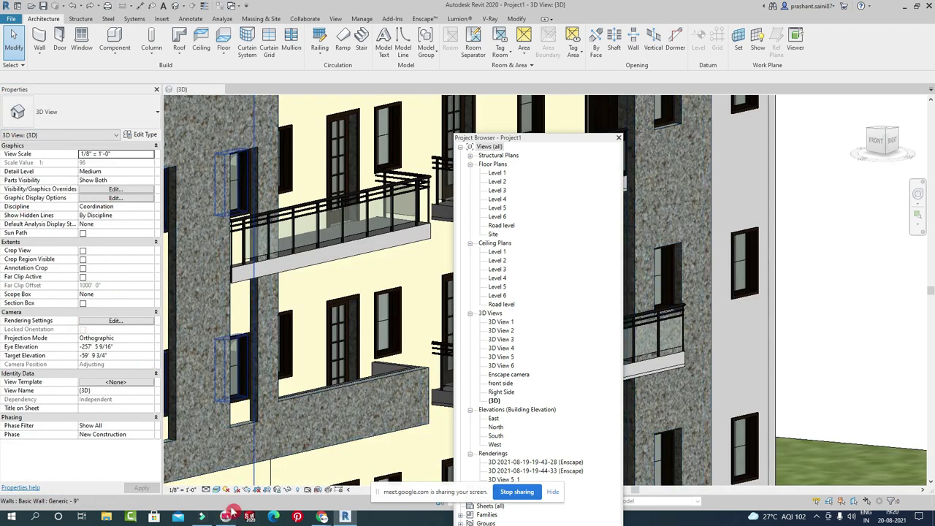
pyautogui.click(558, 138)
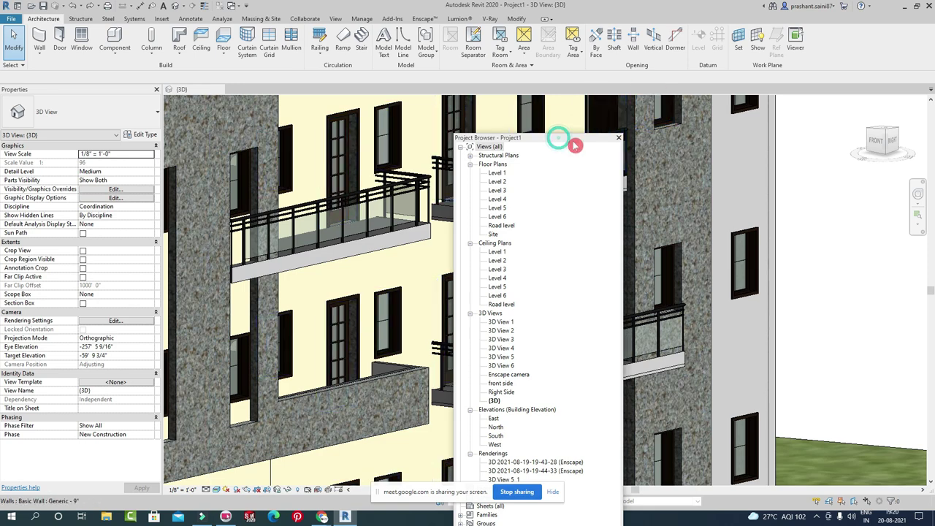
pyautogui.moveTo(575, 146); pyautogui.dragTo(83, 494)
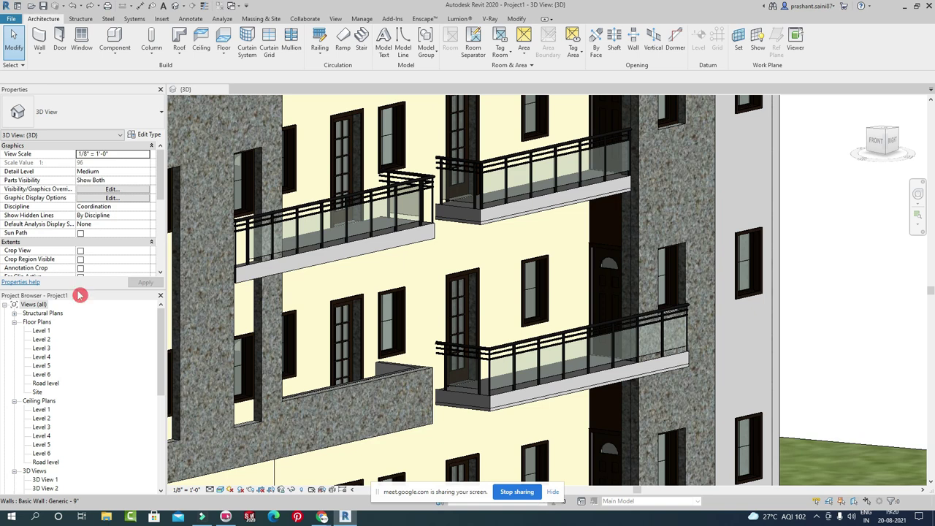
pyautogui.moveTo(79, 293); pyautogui.dragTo(78, 334)
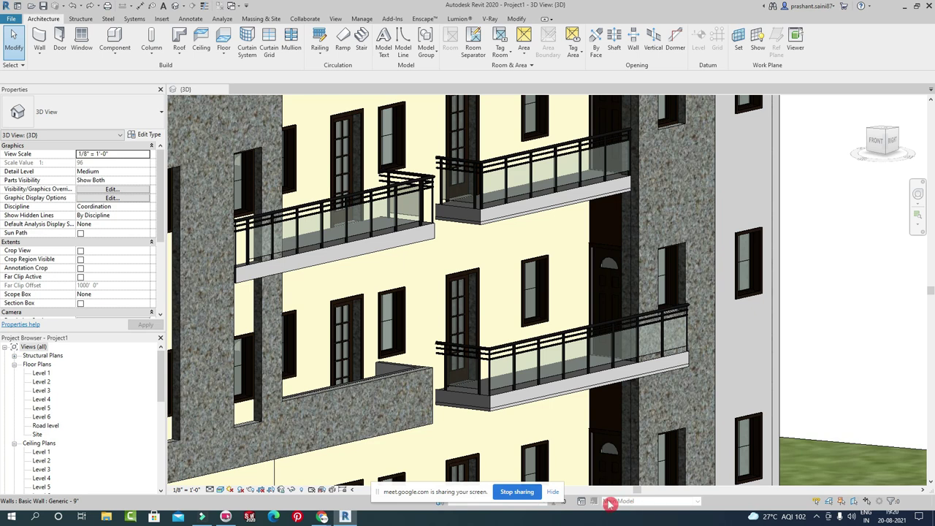
pyautogui.click(553, 491)
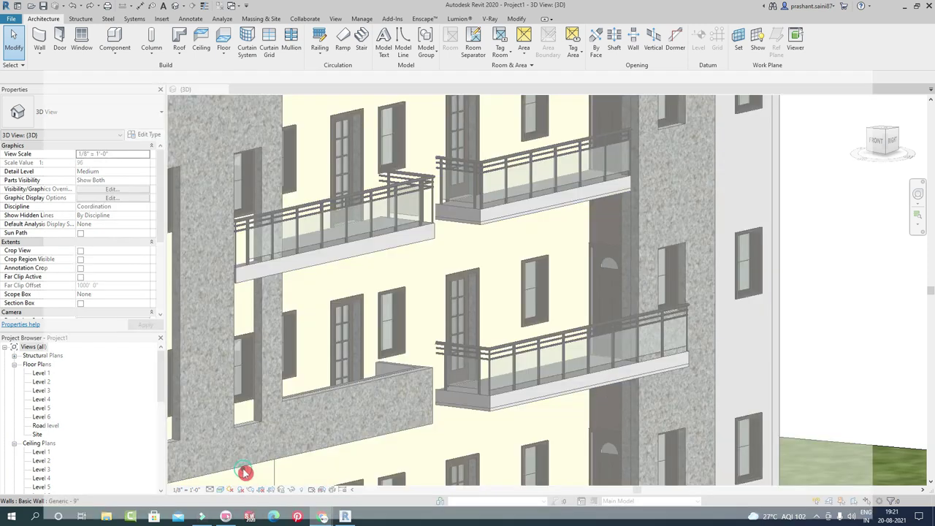
pyautogui.moveTo(322, 516)
pyautogui.click(242, 478)
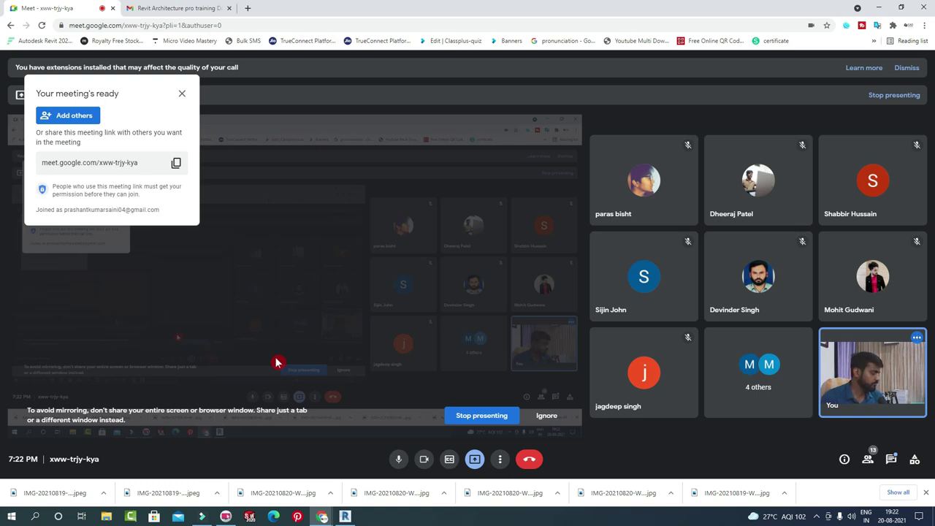
pyautogui.moveTo(313, 372)
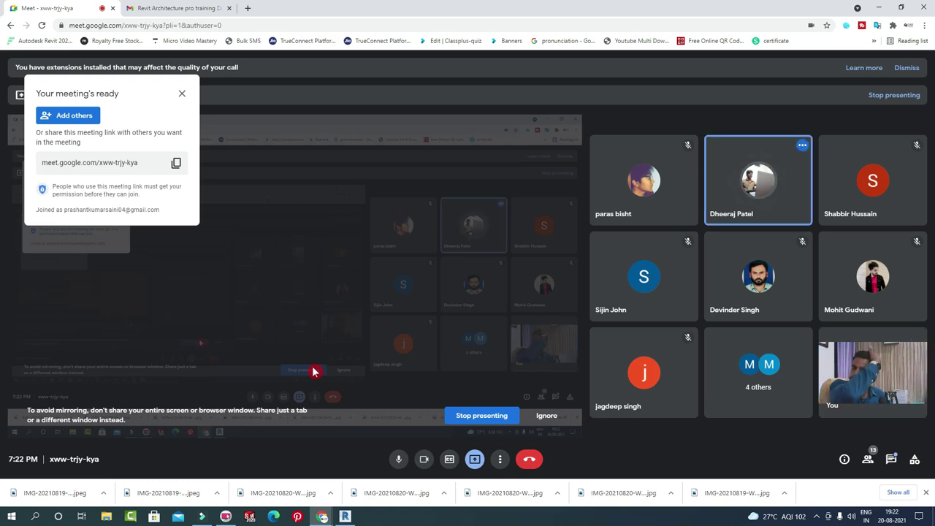
# Return to Revit and zoom in on the balcony, selecting the railing and the facade wall.
pyautogui.click(346, 518)
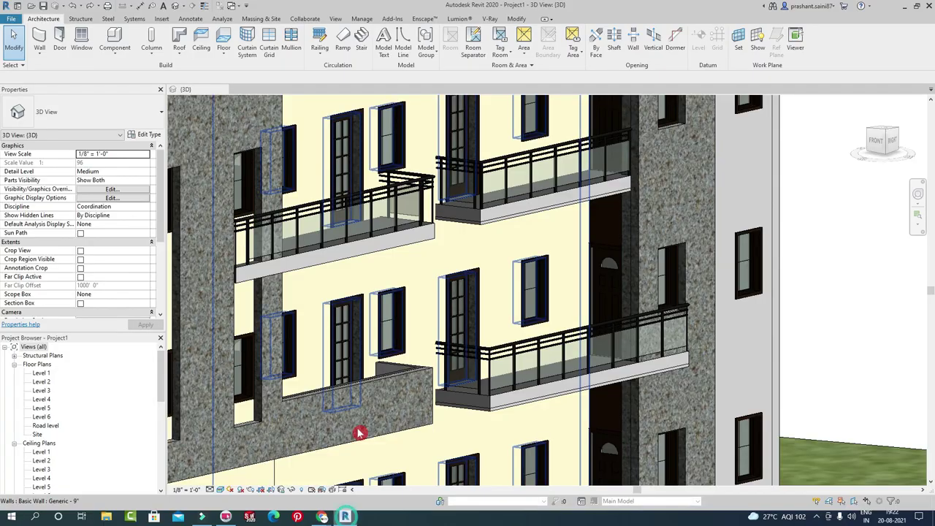
pyautogui.scroll(3, 485, 400)
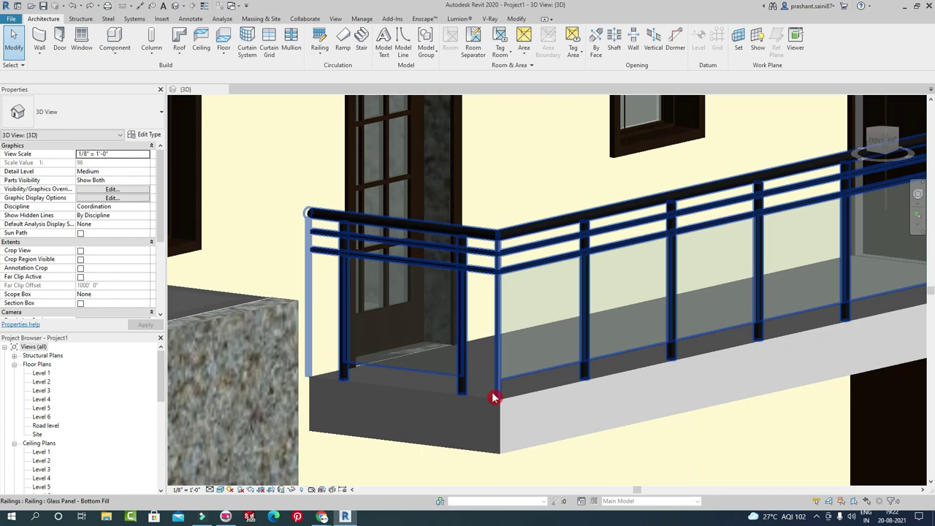
pyautogui.scroll(2, 494, 395)
pyautogui.scroll(2, 501, 387)
pyautogui.scroll(2, 548, 324)
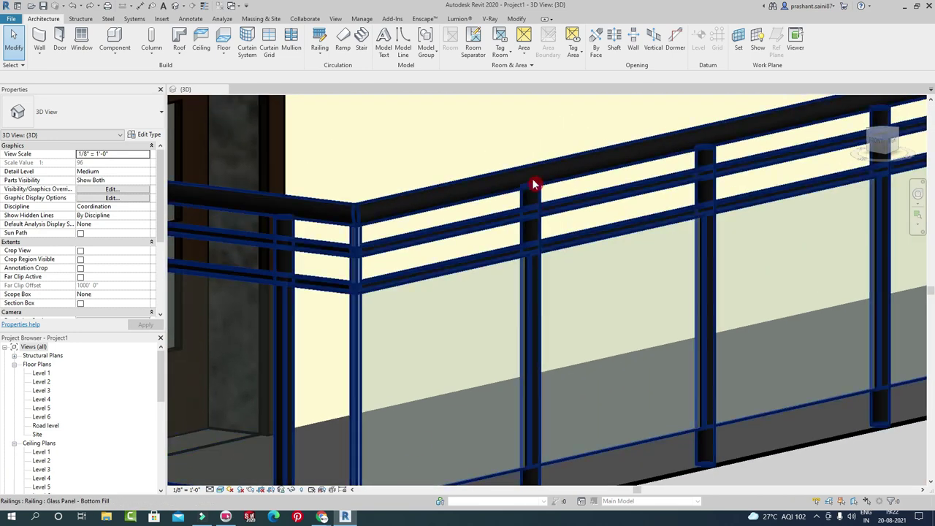
pyautogui.click(532, 182)
pyautogui.scroll(-2, 514, 173)
pyautogui.click(548, 135)
# Reselect the glass-panel balcony railing and open its Type Properties with Edit Type.
pyautogui.scroll(-3, 559, 257)
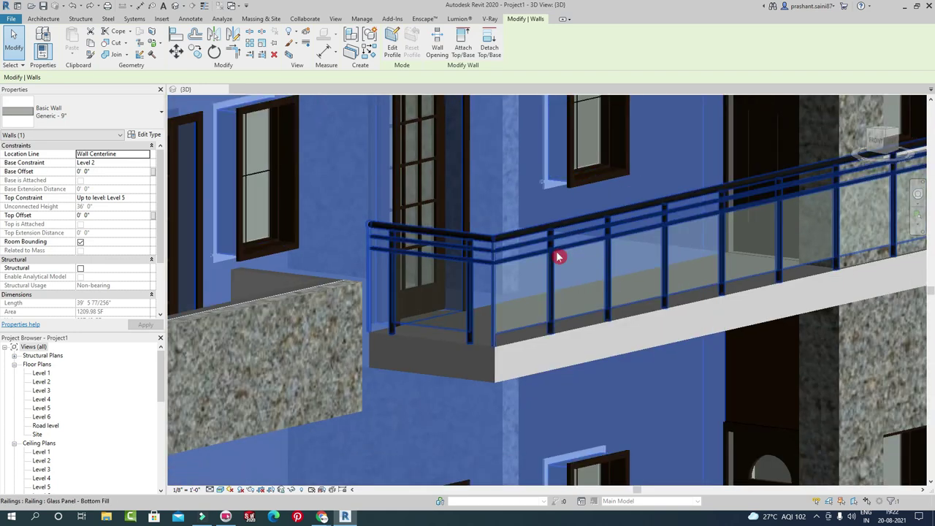
pyautogui.scroll(-2, 559, 258)
pyautogui.scroll(4, 585, 252)
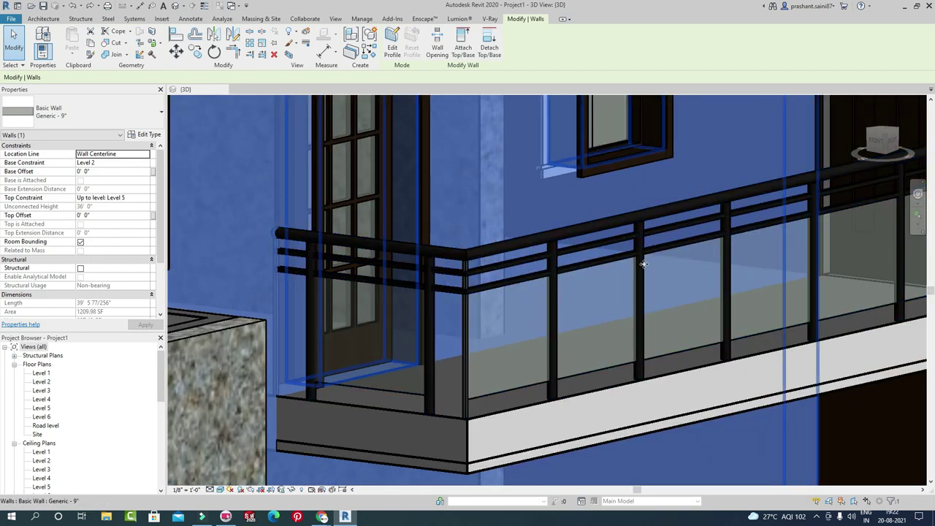
pyautogui.scroll(2, 643, 264)
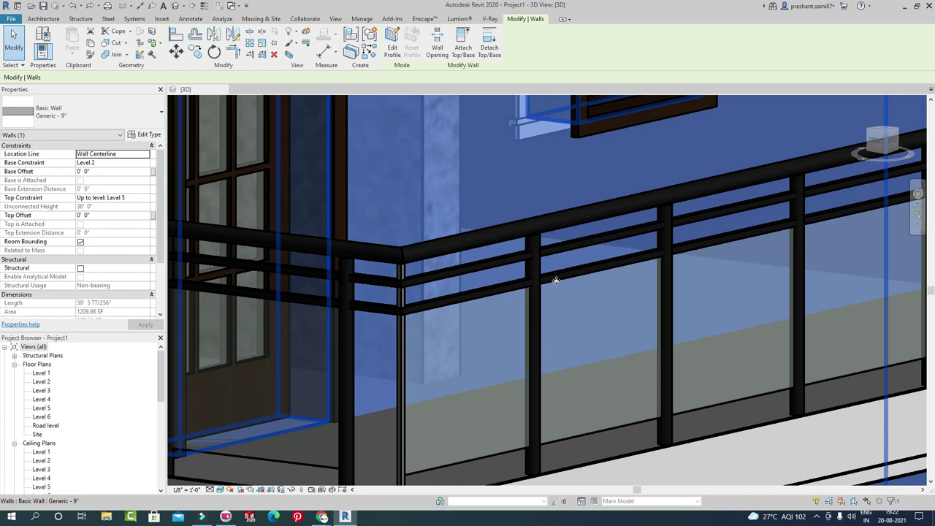
pyautogui.click(523, 223)
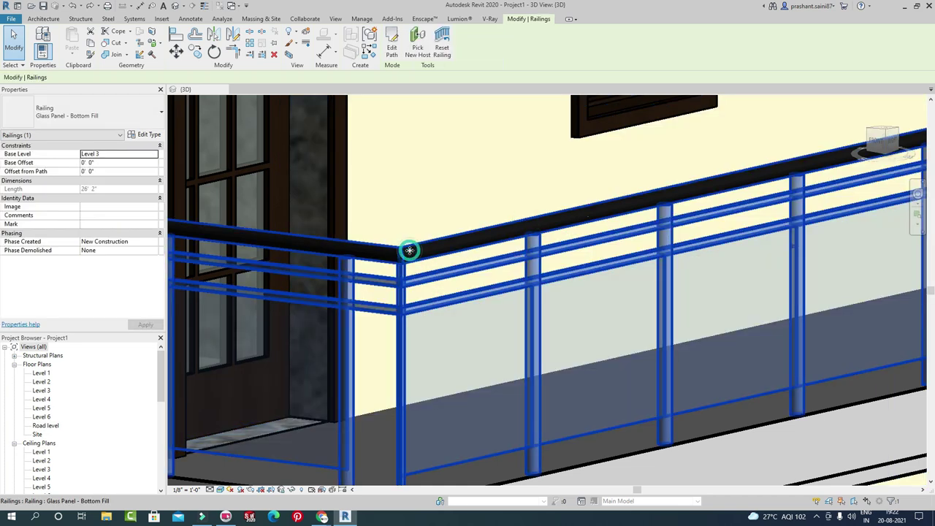
pyautogui.scroll(-3, 409, 245)
pyautogui.click(146, 138)
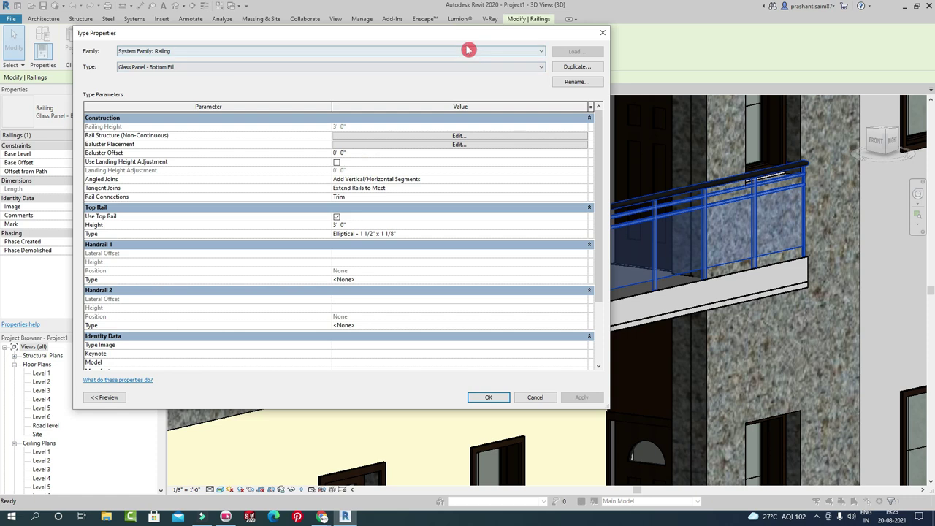
# Move Type Properties aside, scroll its parameters, and open Edit Baluster Placement for Glass Panel - Bottom Fill.
pyautogui.moveTo(465, 40); pyautogui.dragTo(501, 87)
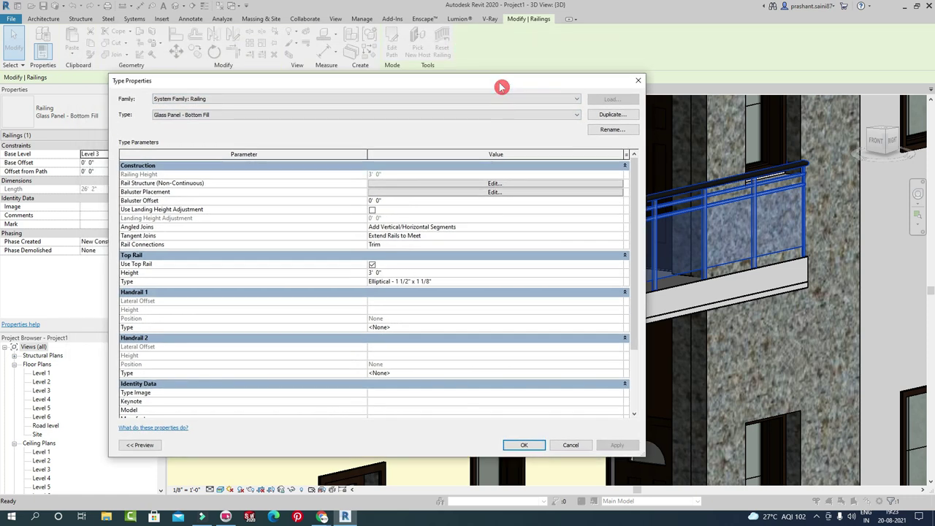
pyautogui.scroll(-3, 532, 274)
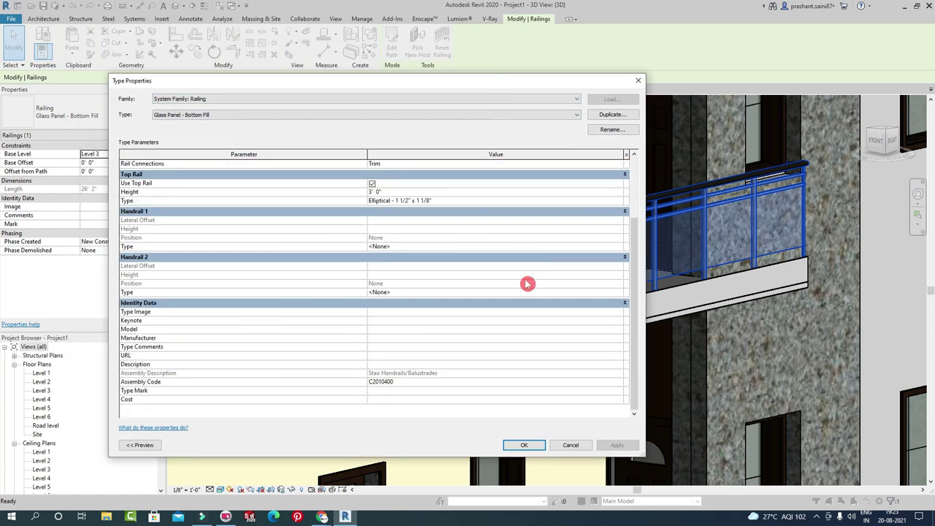
pyautogui.scroll(3, 514, 291)
pyautogui.scroll(-3, 512, 289)
pyautogui.scroll(3, 510, 284)
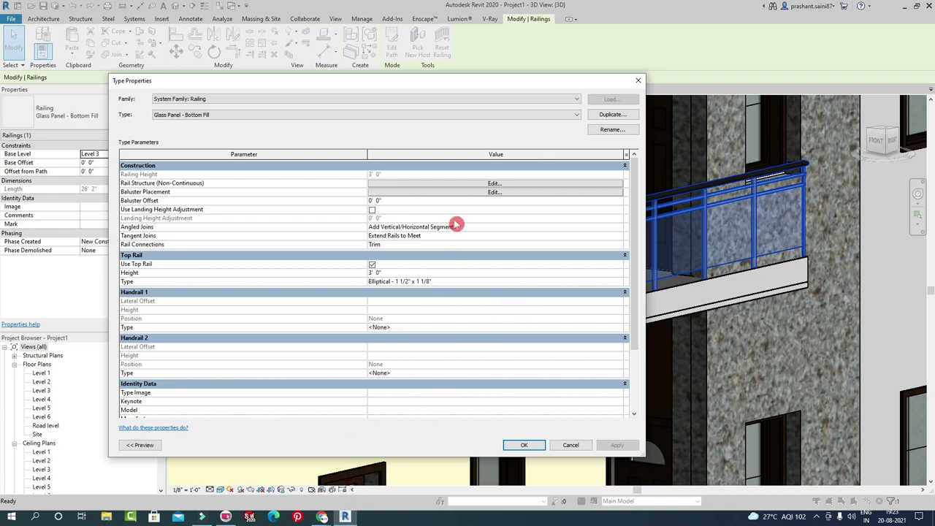
pyautogui.click(481, 193)
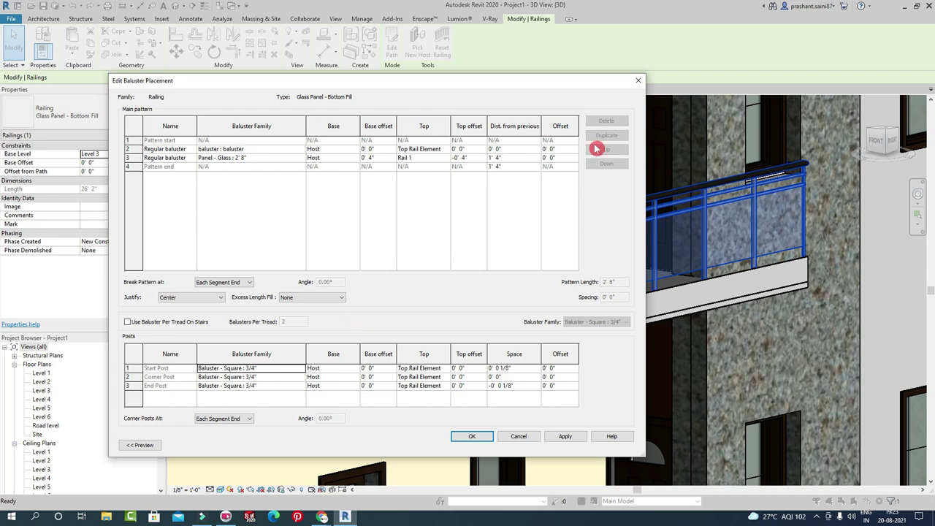
# Close both dialogs, then reopen Type Properties and the Baluster Placement settings.
pyautogui.click(637, 81)
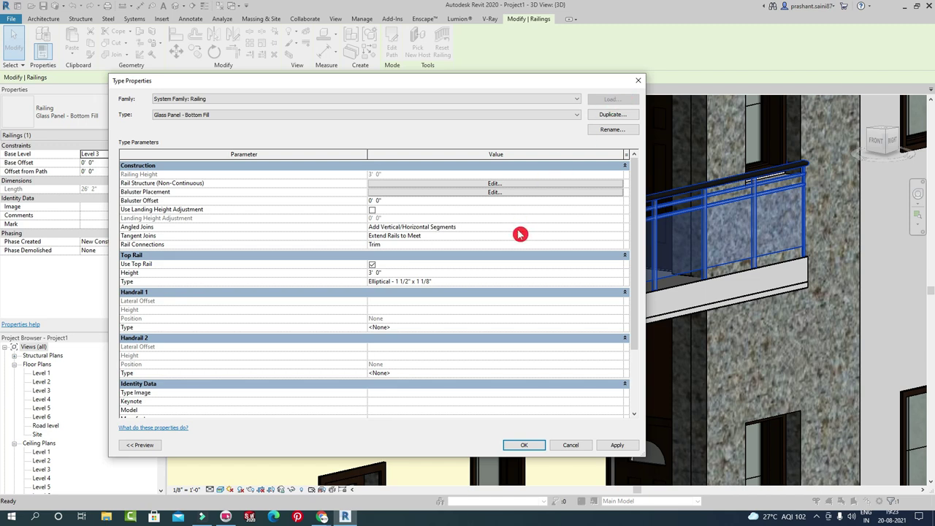
pyautogui.click(638, 80)
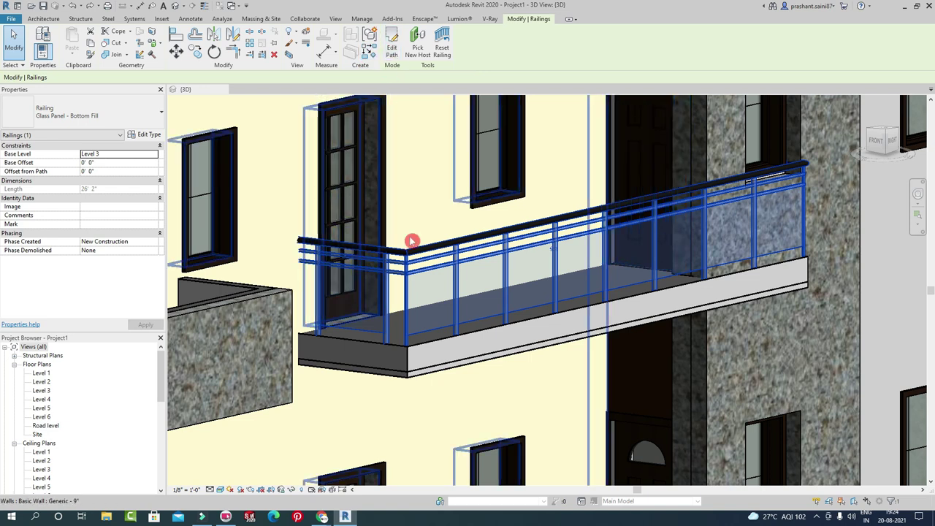
pyautogui.click(146, 139)
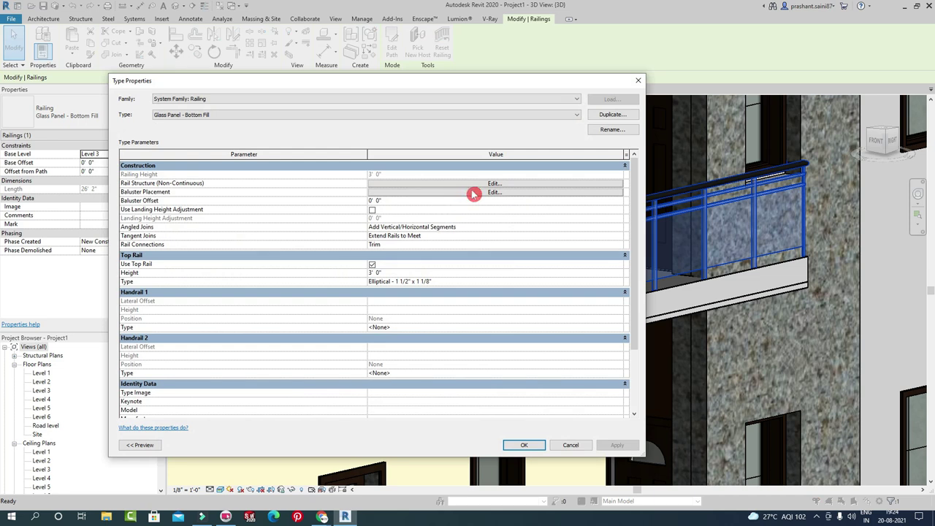
pyautogui.click(474, 193)
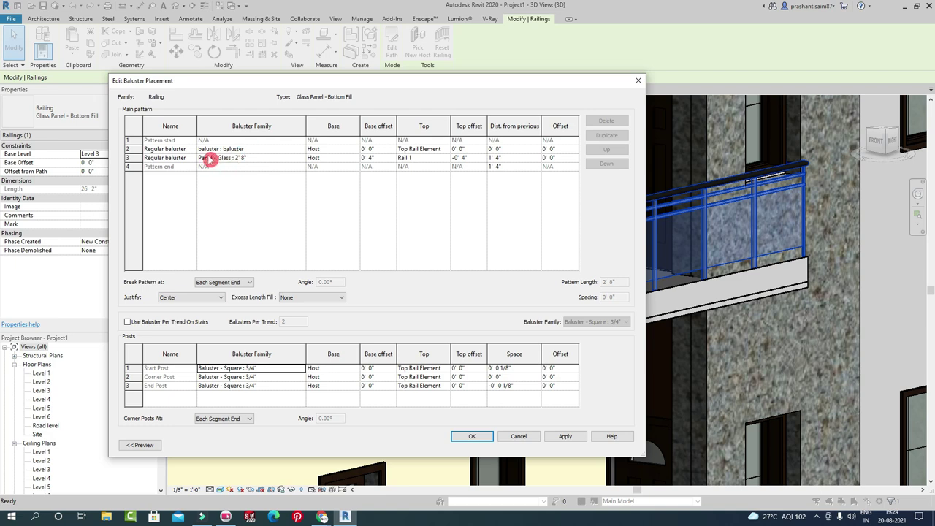
# Keep baluster : baluster as the row 2 regular baluster family and close the placement dialog.
pyautogui.click(266, 151)
pyautogui.click(300, 149)
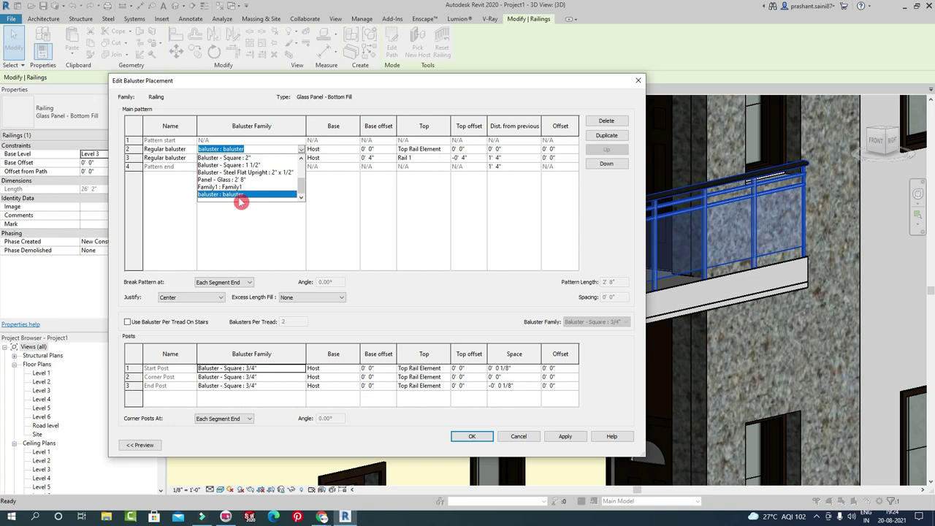
pyautogui.click(335, 224)
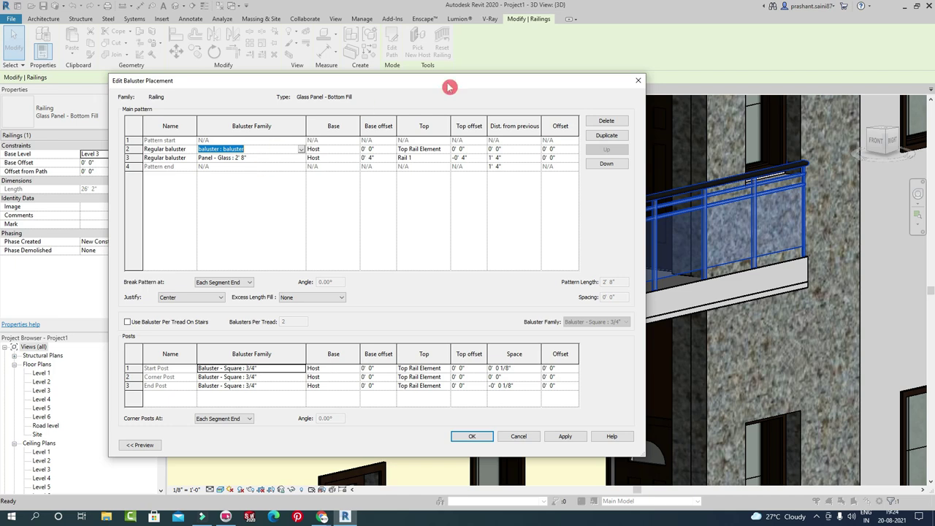
pyautogui.click(638, 80)
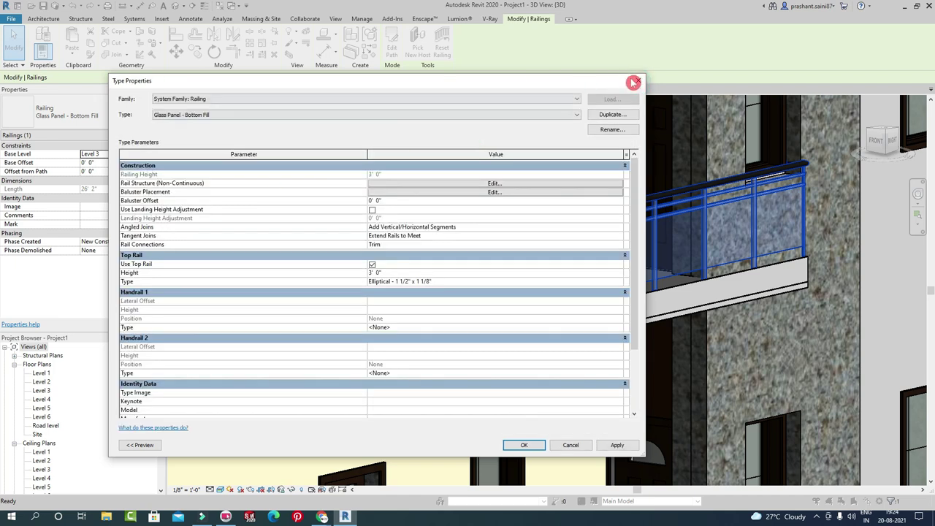
# Close Type Properties and start opening a family, browsing Documents and recent folders.
pyautogui.click(638, 80)
pyautogui.click(11, 22)
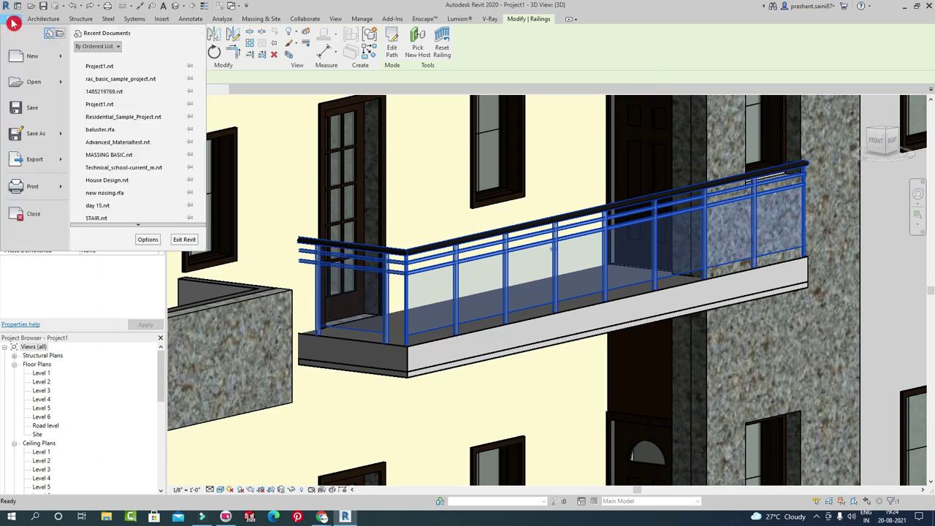
pyautogui.moveTo(34, 82)
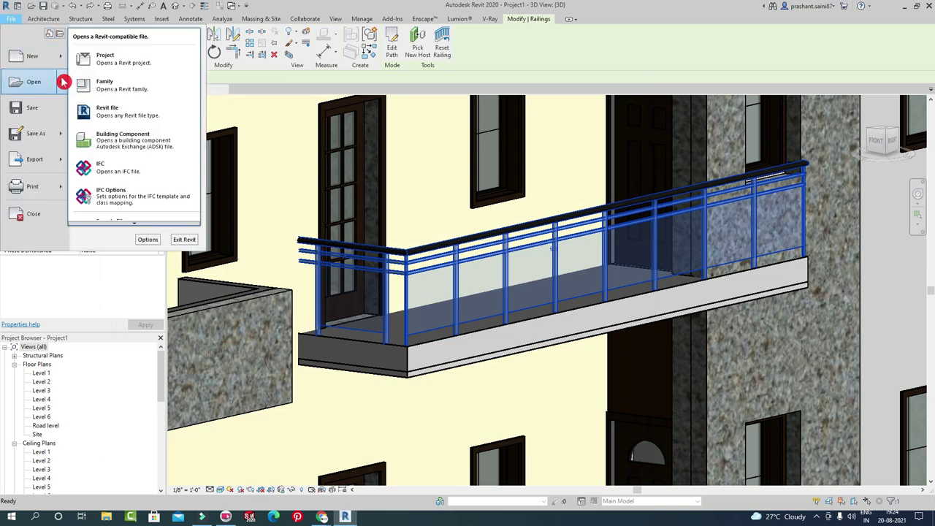
pyautogui.click(132, 91)
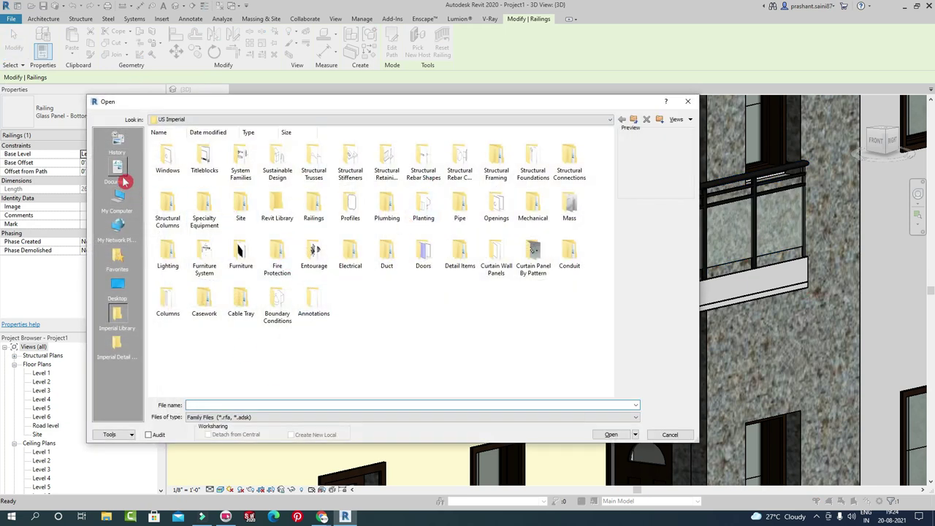
pyautogui.click(119, 174)
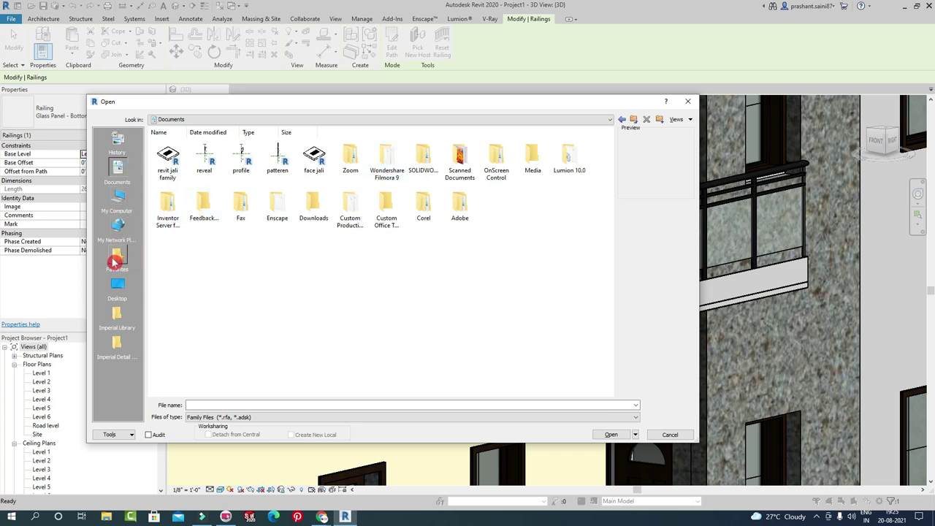
pyautogui.click(120, 146)
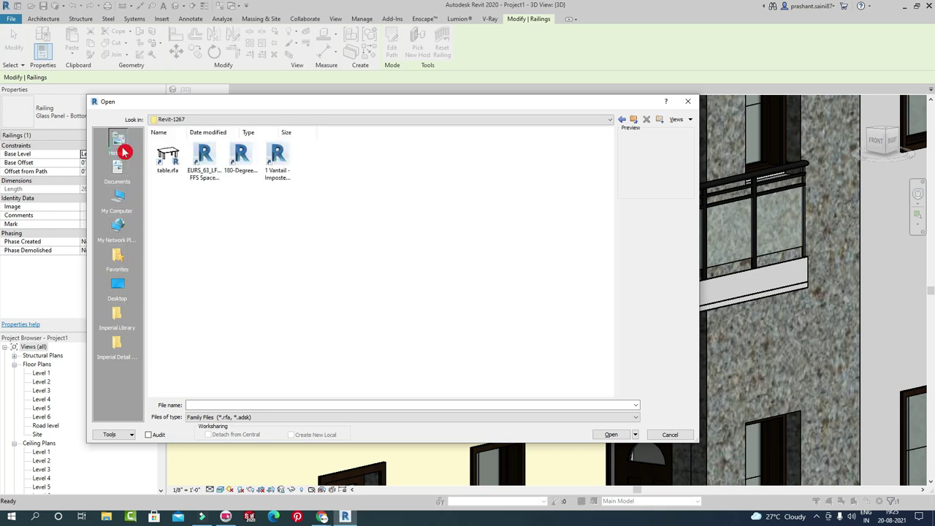
# Navigate from This PC to the Downloads folder and select baluster.rfa.
pyautogui.click(121, 197)
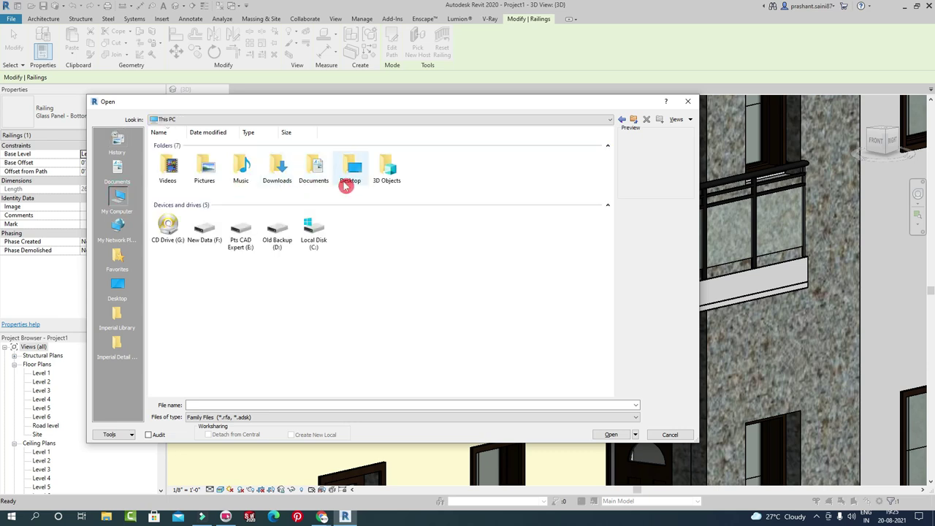
pyautogui.doubleClick(345, 181)
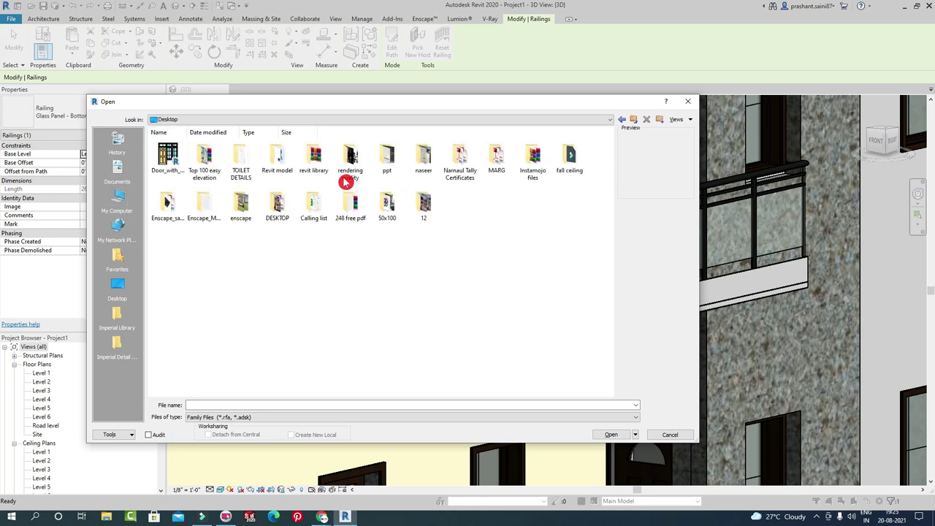
pyautogui.hotkey('alt', 'Left')
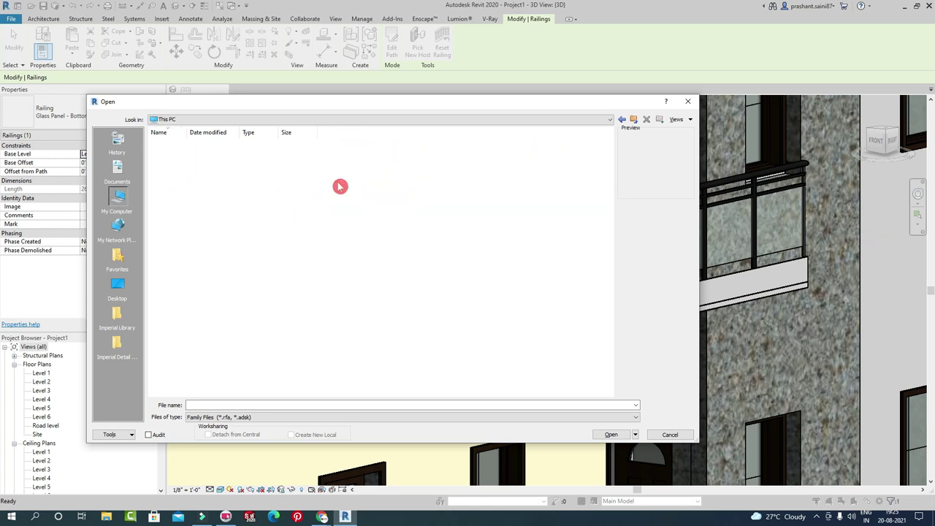
pyautogui.doubleClick(256, 169)
pyautogui.hotkey('alt', 'Left')
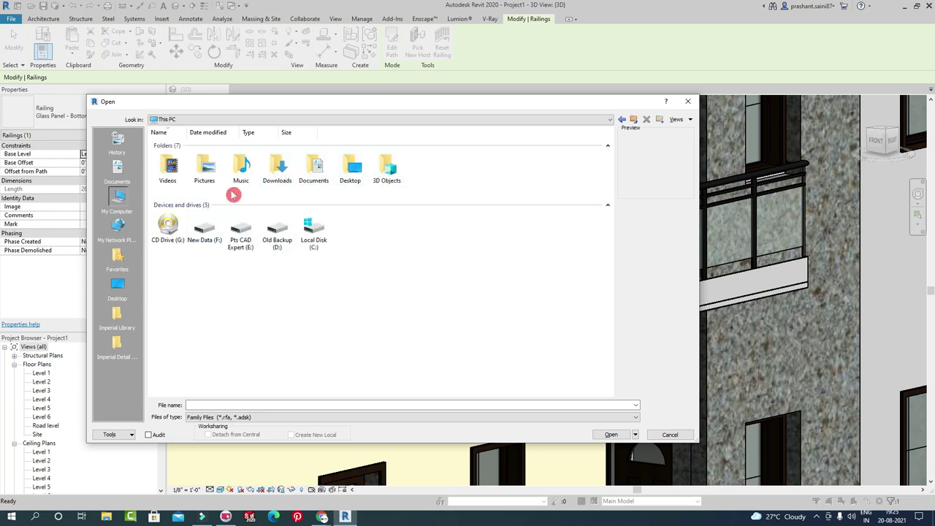
pyautogui.doubleClick(273, 171)
pyautogui.click(351, 212)
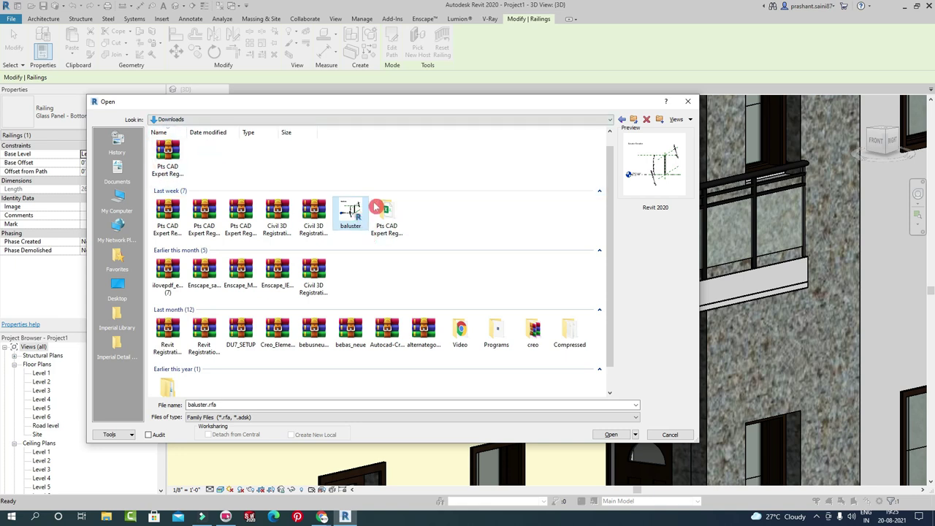
# Open baluster.rfa, select its revolve, and open the Material Browser for its Damp-proofing material.
pyautogui.click(614, 435)
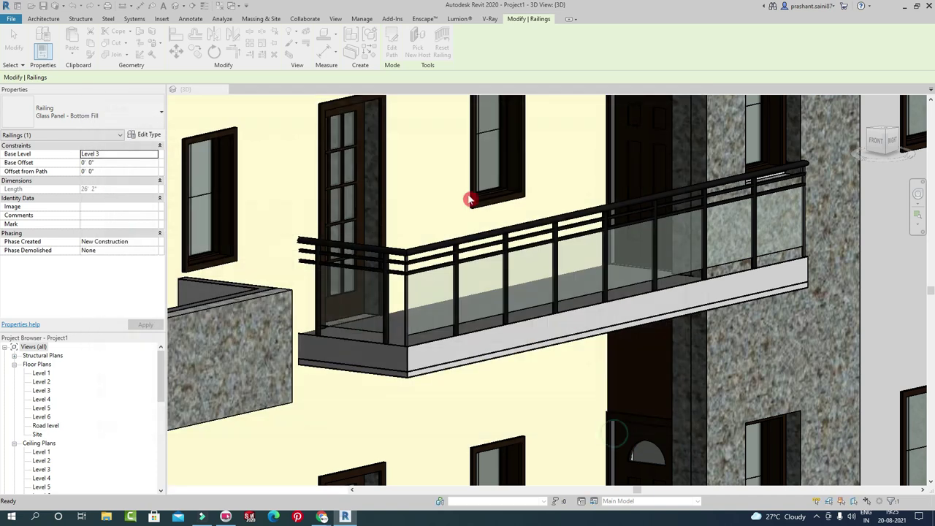
pyautogui.click(456, 180)
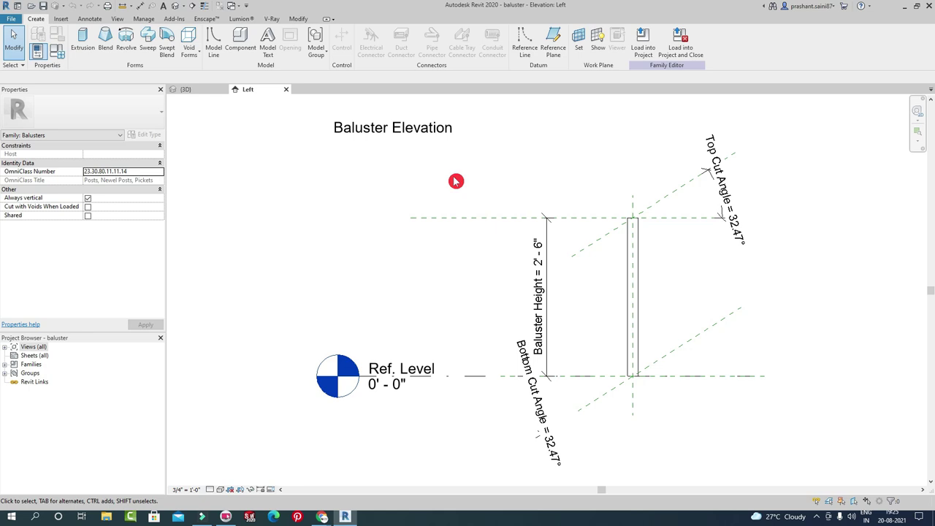
pyautogui.click(644, 256)
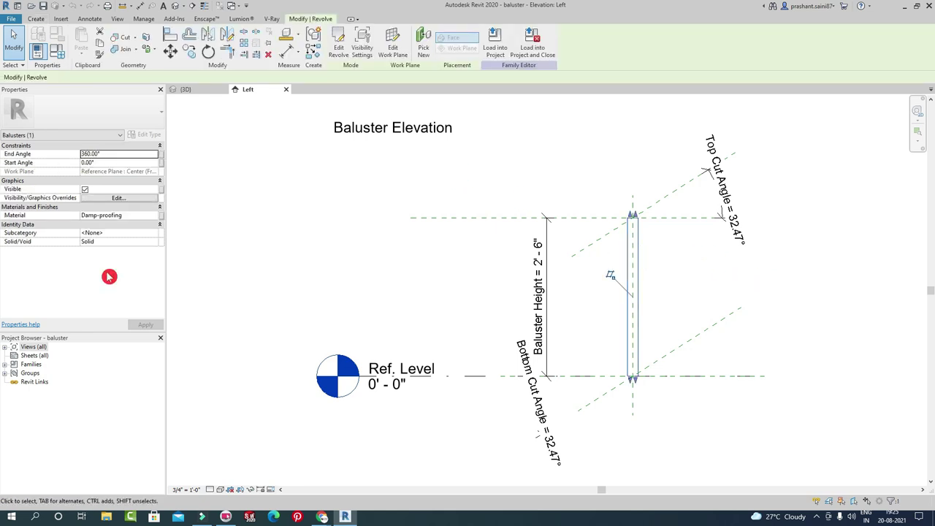
pyautogui.click(130, 216)
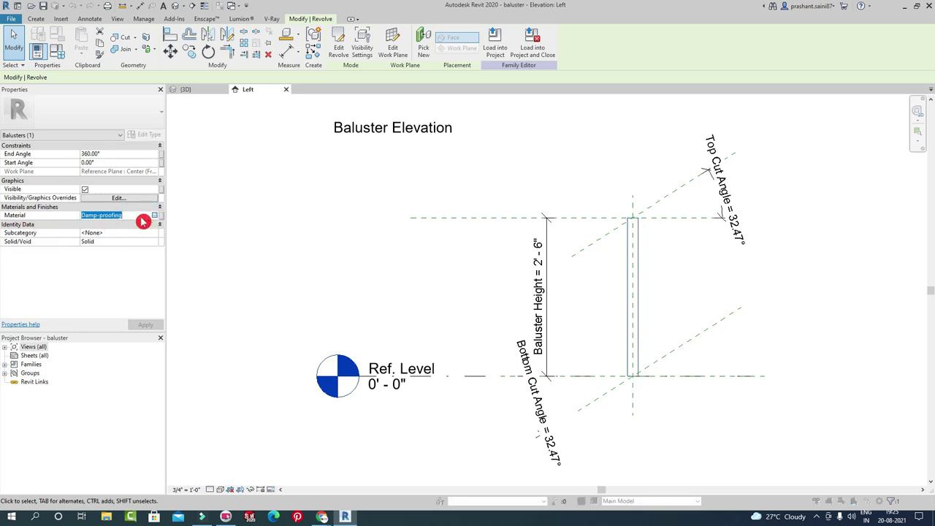
pyautogui.click(143, 220)
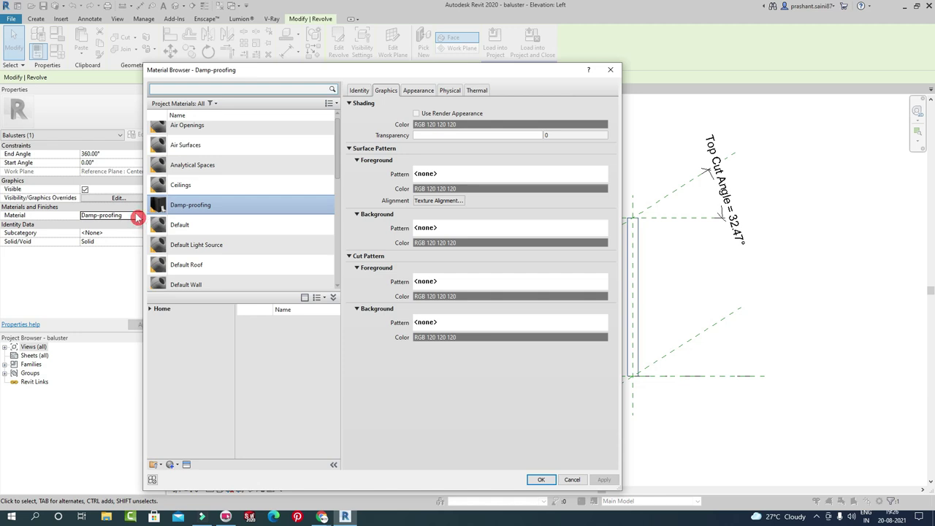
# Create a new default material and rename it balu.
pyautogui.scroll(-5, 233, 216)
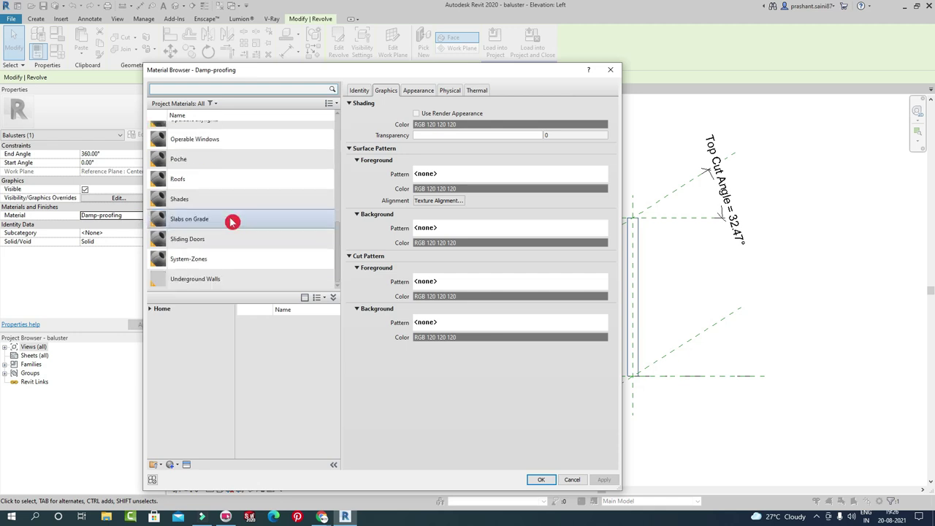
pyautogui.scroll(5, 234, 222)
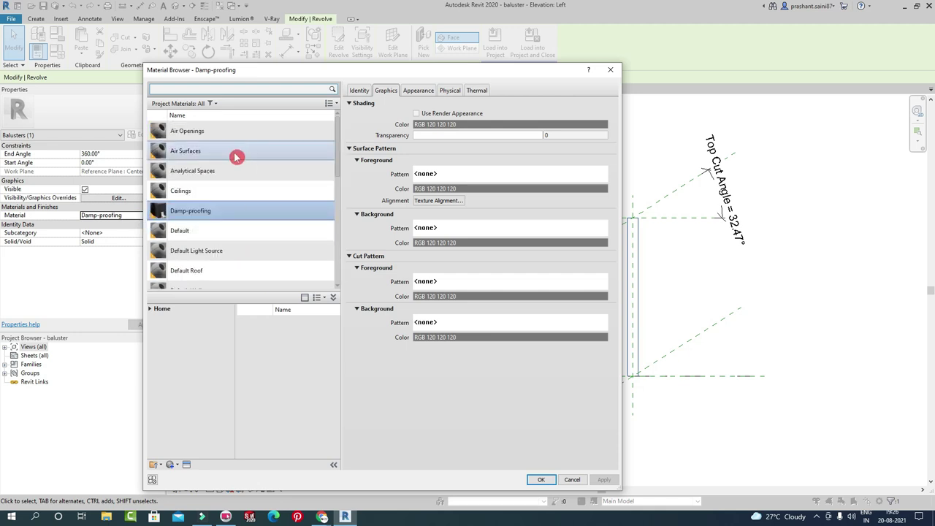
pyautogui.scroll(-1, 232, 241)
pyautogui.click(172, 465)
pyautogui.click(192, 474)
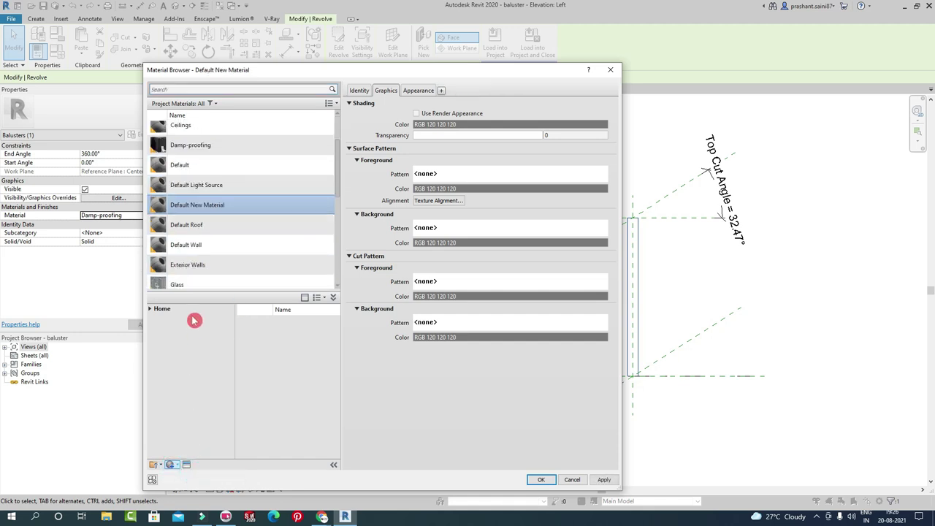
pyautogui.rightClick(210, 202)
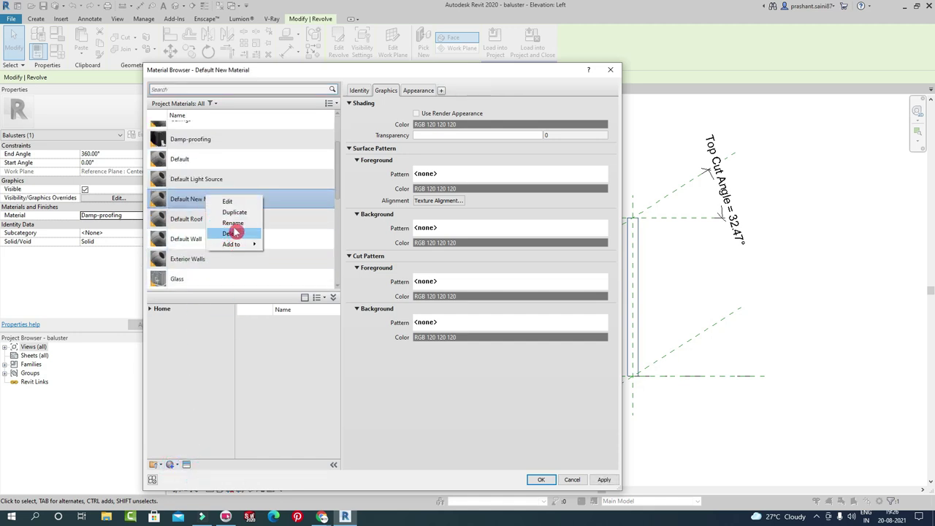
pyautogui.click(232, 223)
pyautogui.write('b')
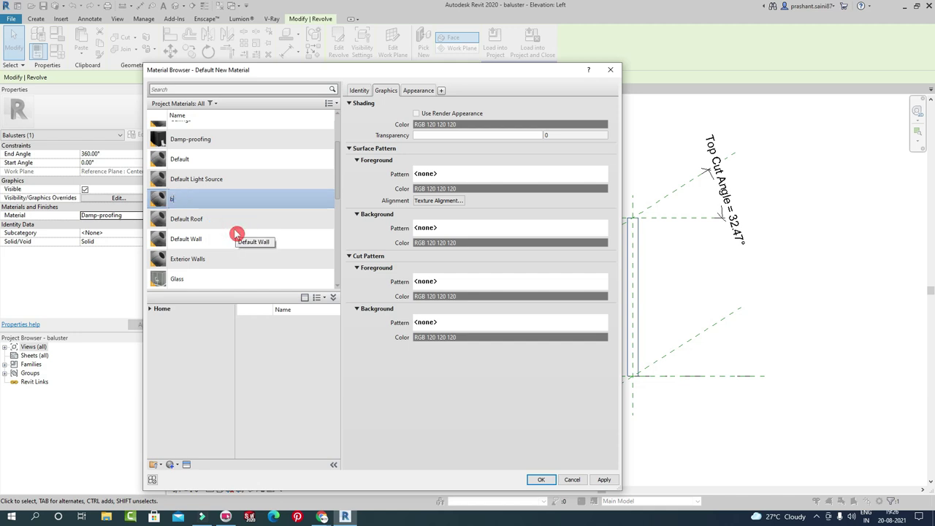
pyautogui.write('alu')
pyautogui.click(228, 217)
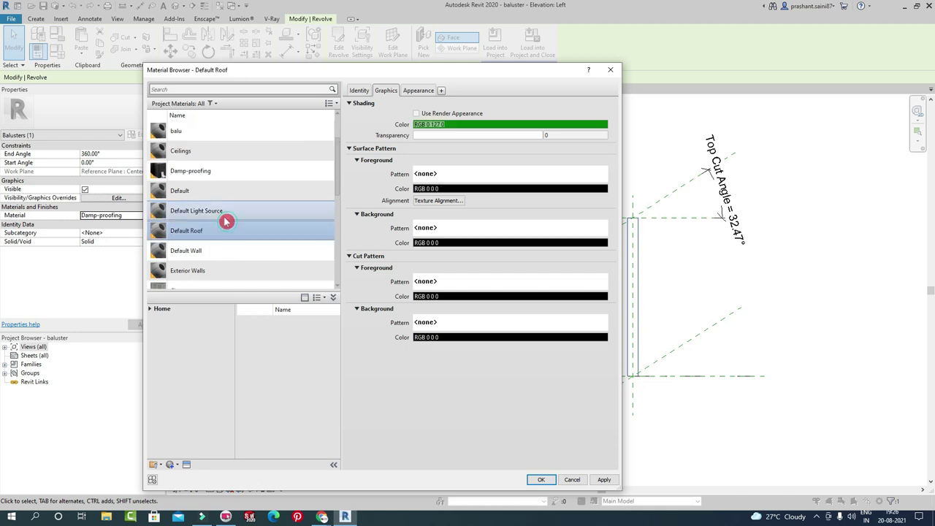
pyautogui.click(202, 133)
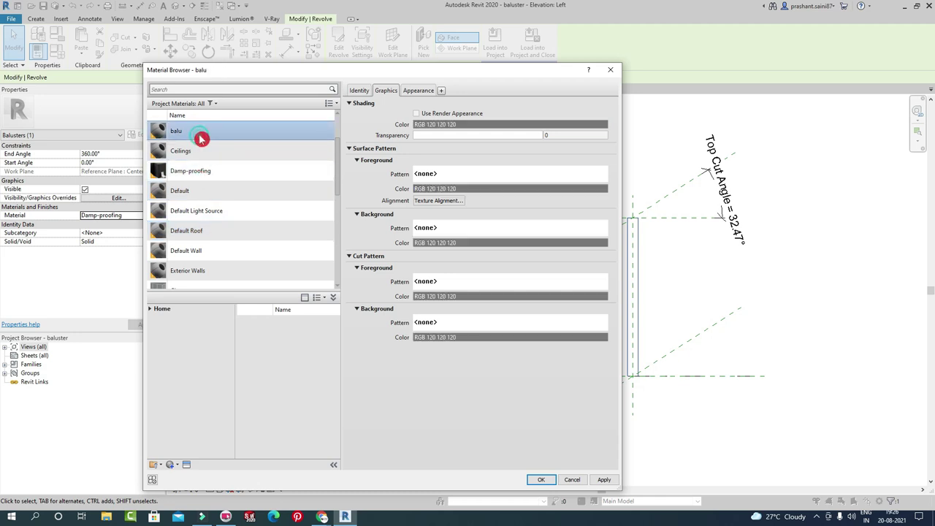
# Give balu the Paint - Enamel Glossy (Red) appearance from the asset library and confirm.
pyautogui.click(186, 465)
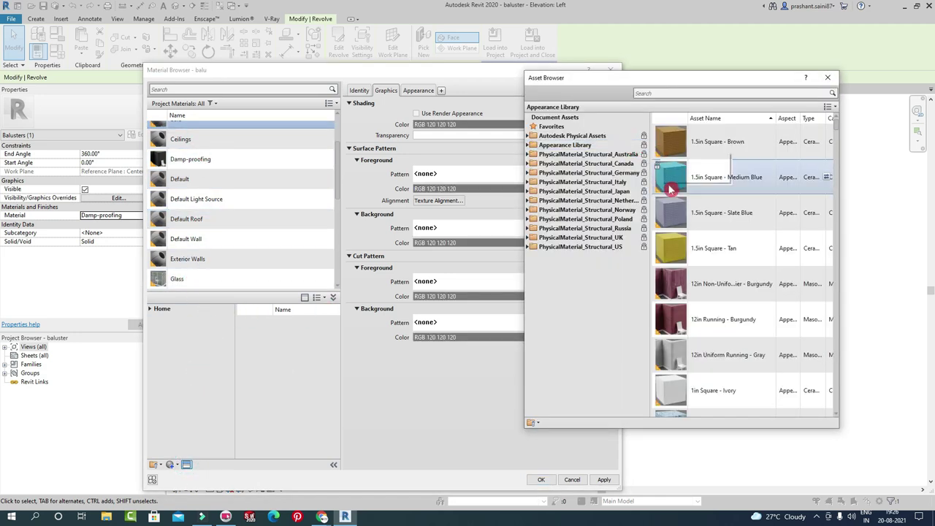
pyautogui.click(654, 93)
pyautogui.write('paint')
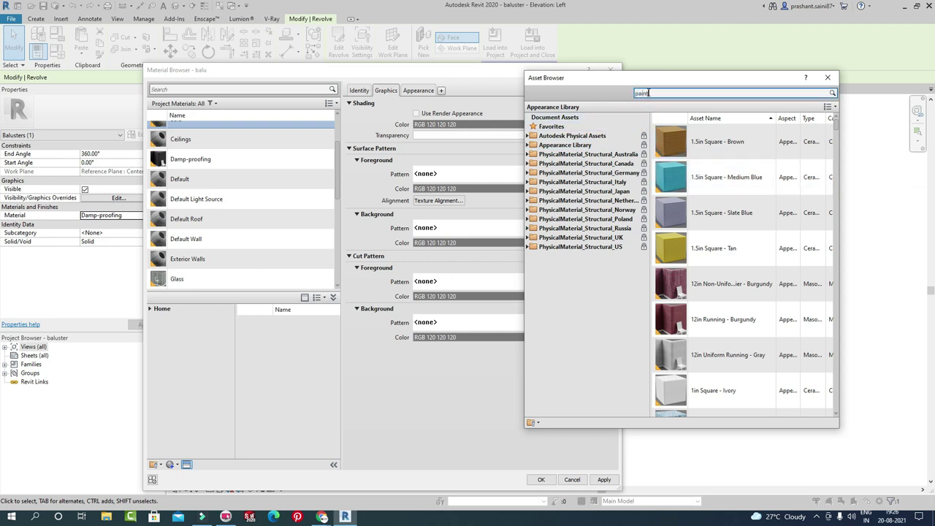
pyautogui.press('Return')
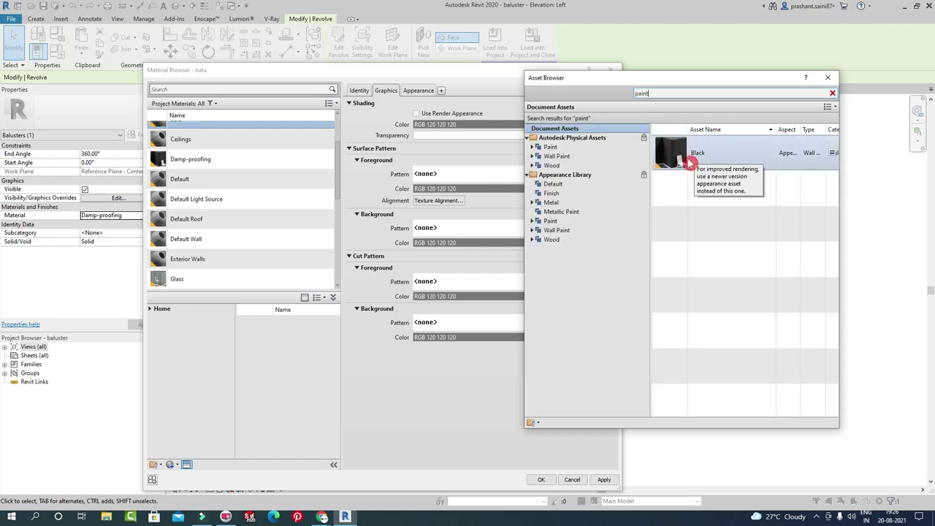
pyautogui.doubleClick(641, 93)
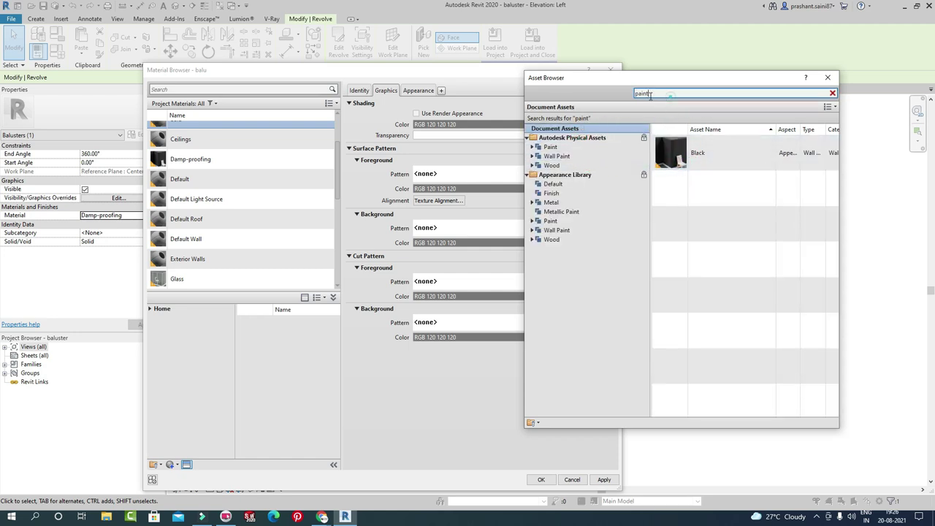
pyautogui.press('BackSpace')
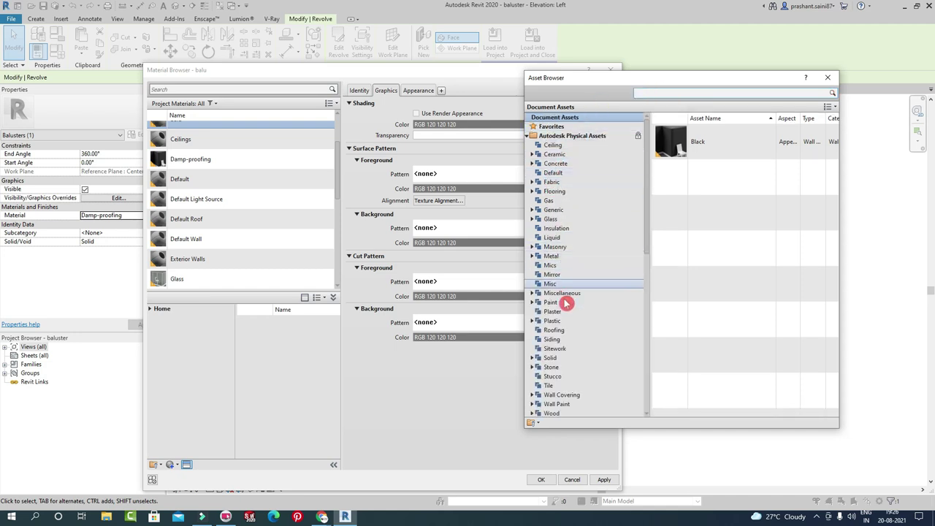
pyautogui.click(565, 303)
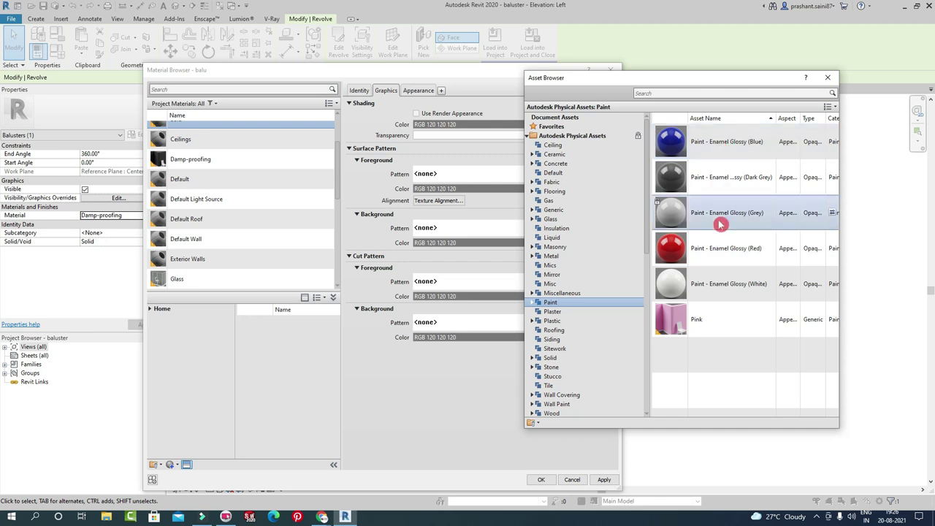
pyautogui.click(832, 248)
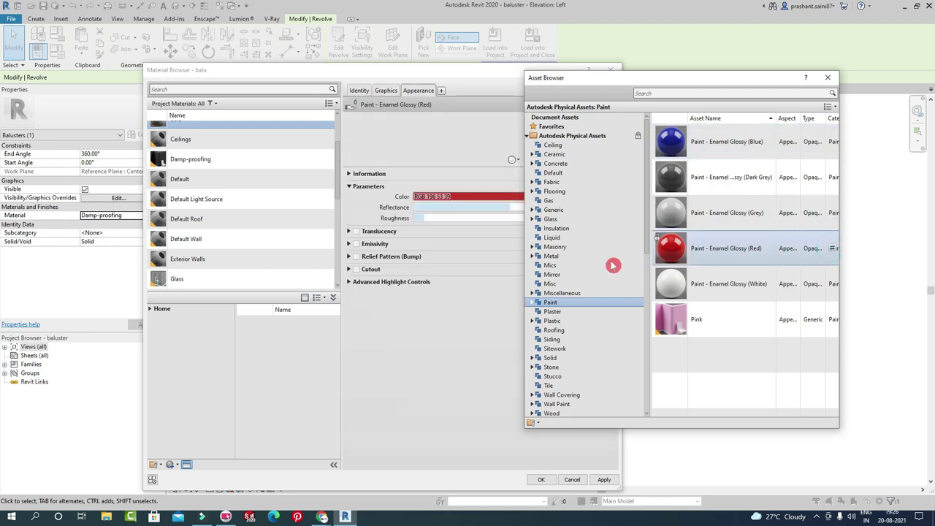
pyautogui.click(827, 78)
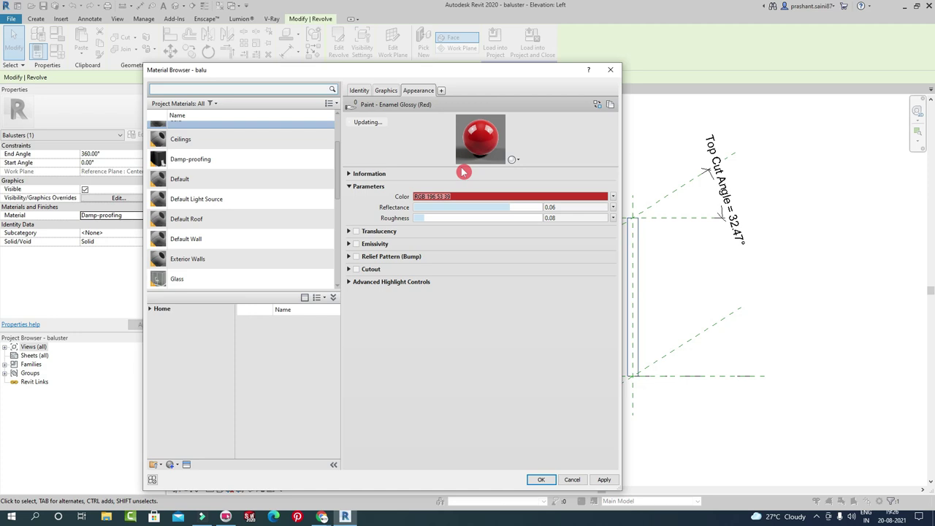
pyautogui.click(541, 480)
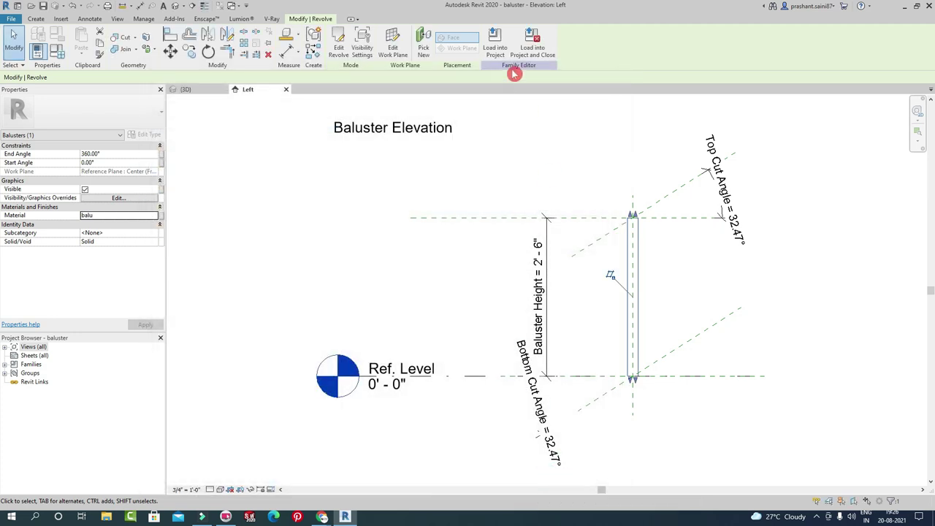
# Load the red baluster into Project1, overwriting the existing family, and launch Enscape.
pyautogui.click(503, 57)
pyautogui.click(397, 227)
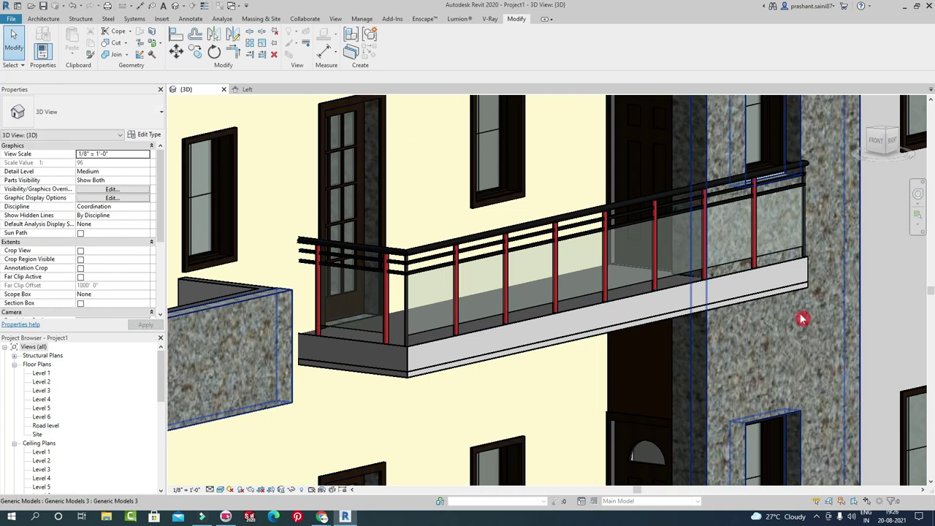
pyautogui.moveTo(804, 317); pyautogui.dragTo(760, 312, button='middle')
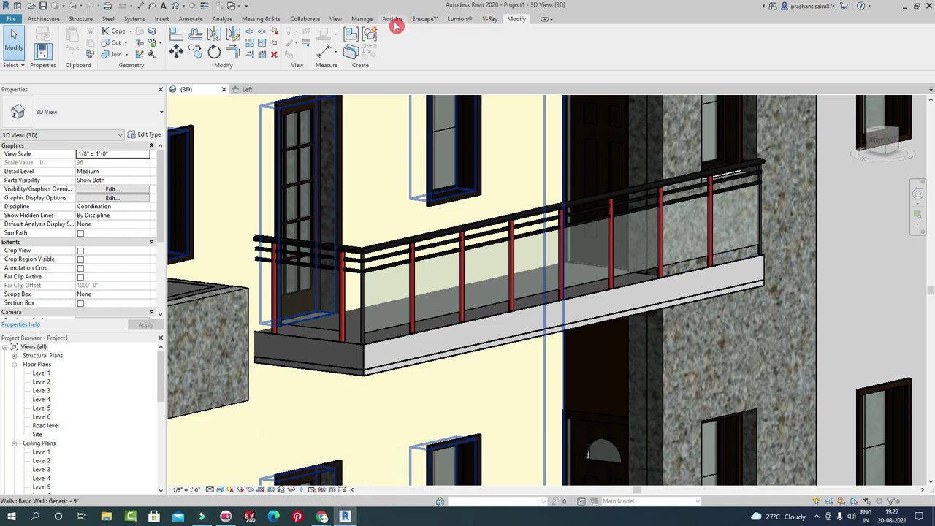
pyautogui.click(423, 18)
pyautogui.click(13, 40)
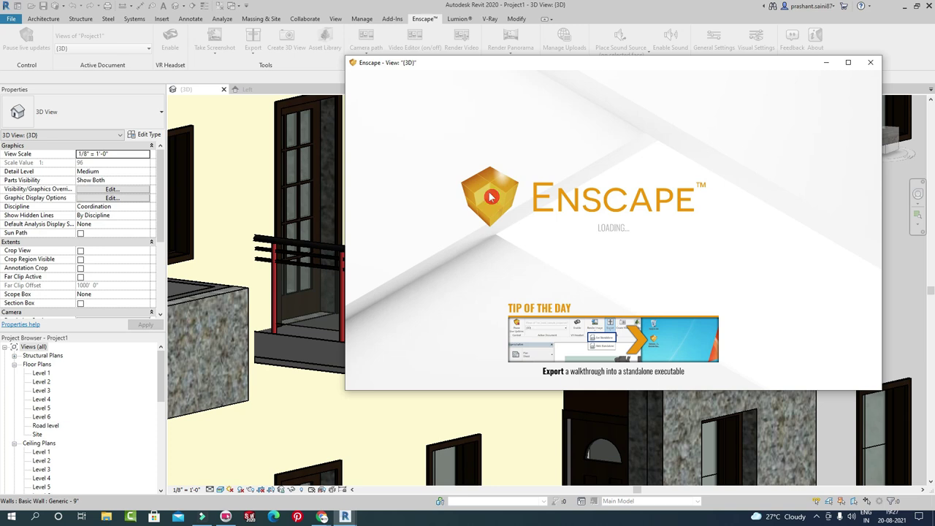
# Bring the Enscape render back and orbit and zoom around the apartment building.
pyautogui.click(491, 197)
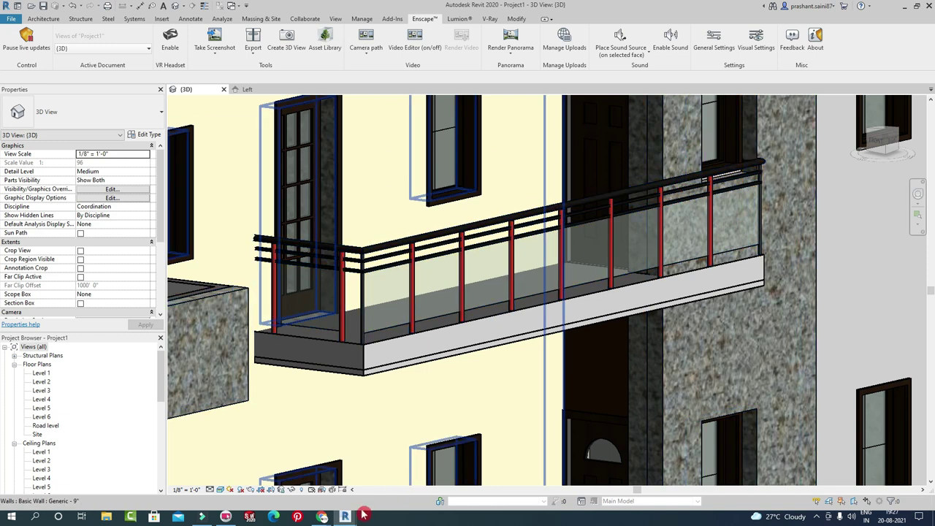
pyautogui.moveTo(345, 516)
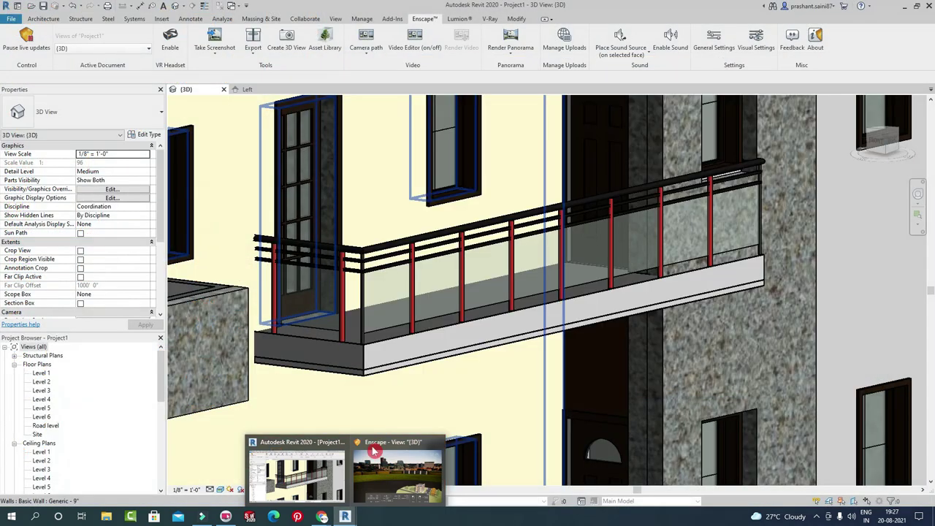
pyautogui.click(380, 475)
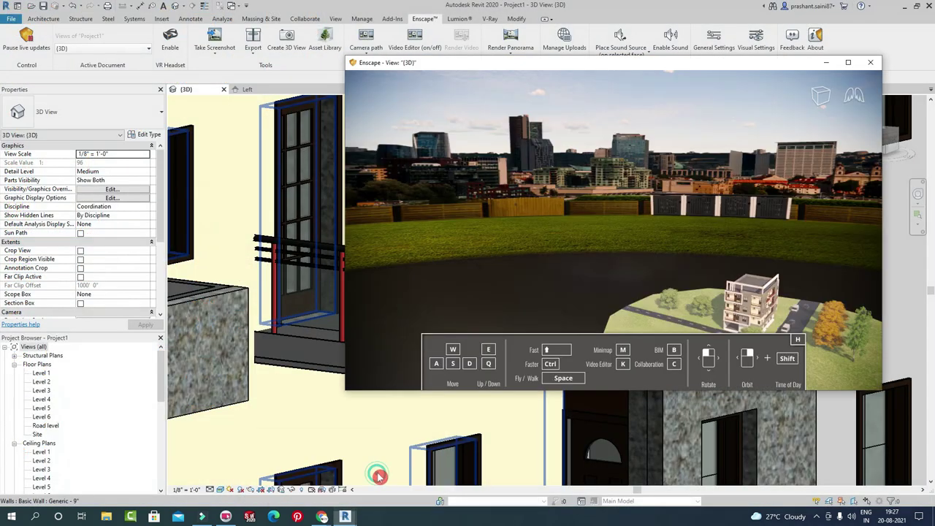
pyautogui.moveTo(727, 285)
pyautogui.mouseDown(button='right')
pyautogui.moveTo(701, 256)
pyautogui.moveTo(783, 222)
pyautogui.mouseUp(button='right')
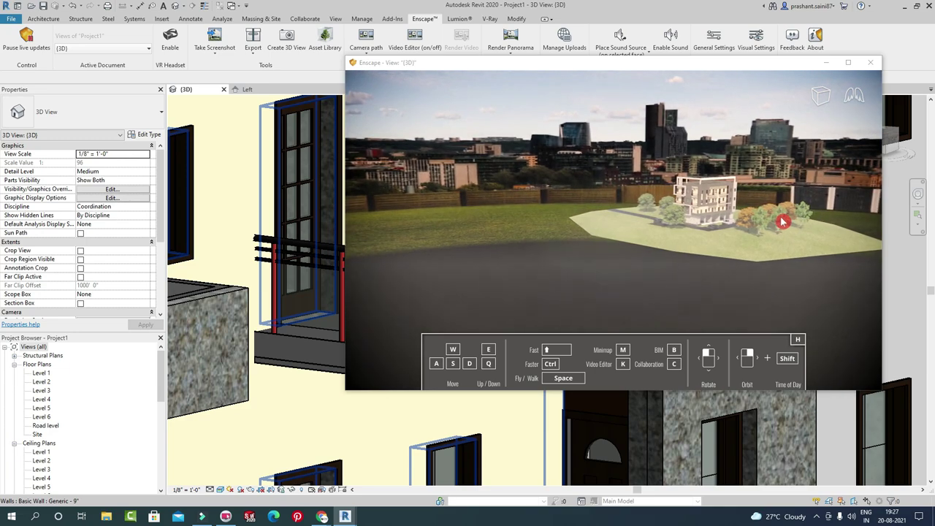
pyautogui.scroll(3, 783, 222)
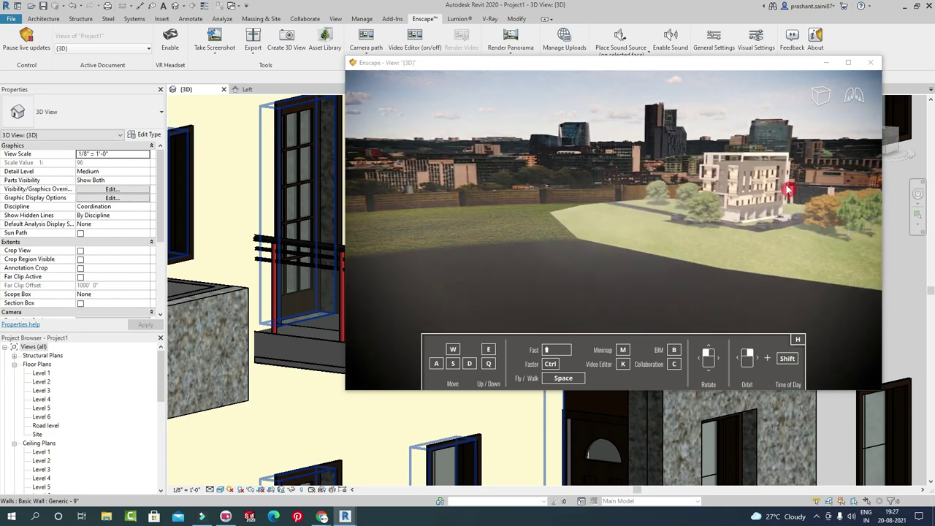
pyautogui.scroll(5, 793, 192)
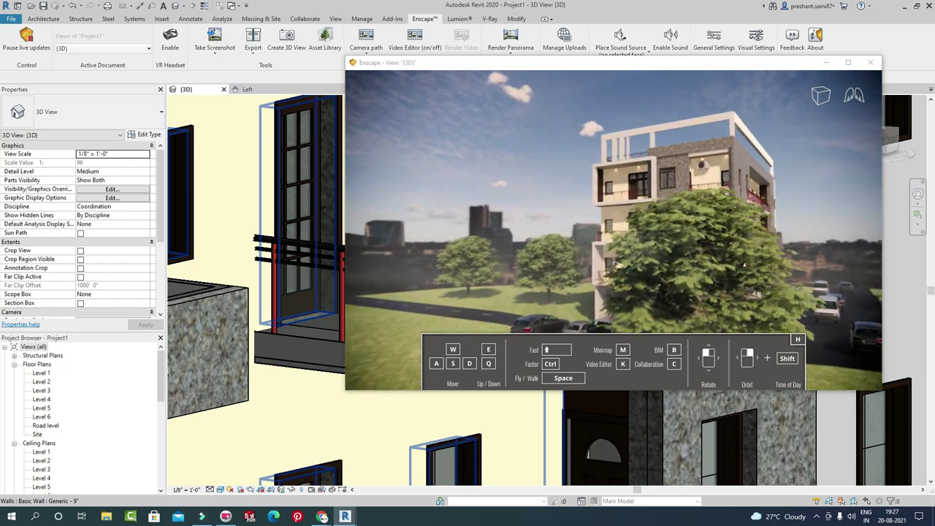
pyautogui.moveTo(720, 232); pyautogui.dragTo(702, 219)
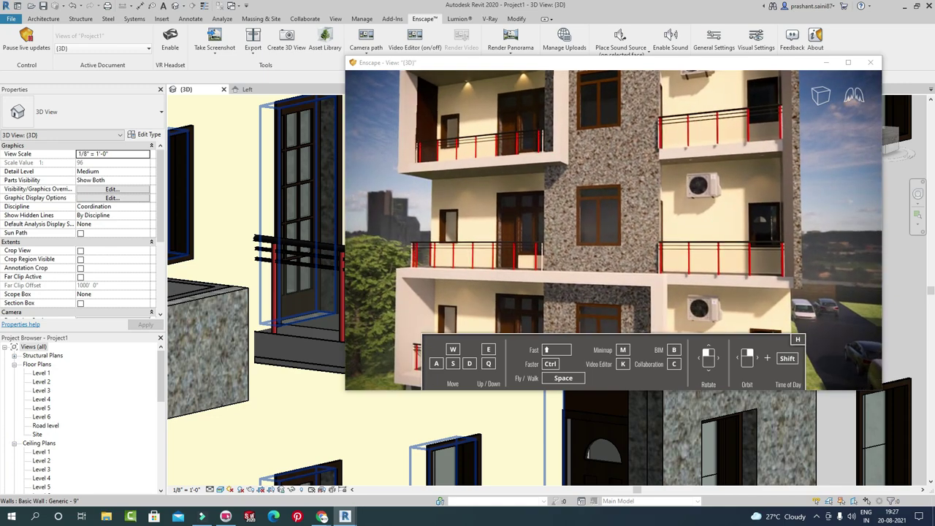
# Fly in close along the red balcony railings, then orbit around the corner toward the road.
pyautogui.press('w')
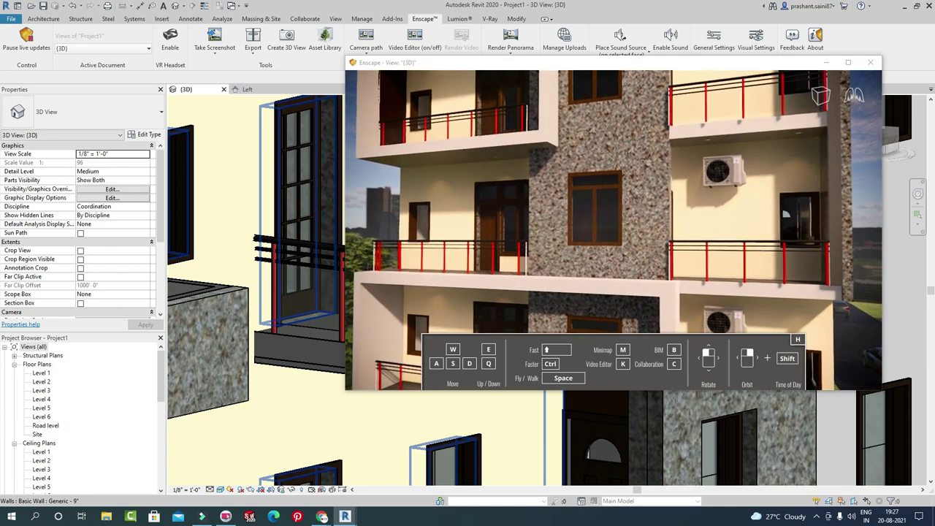
pyautogui.press('w')
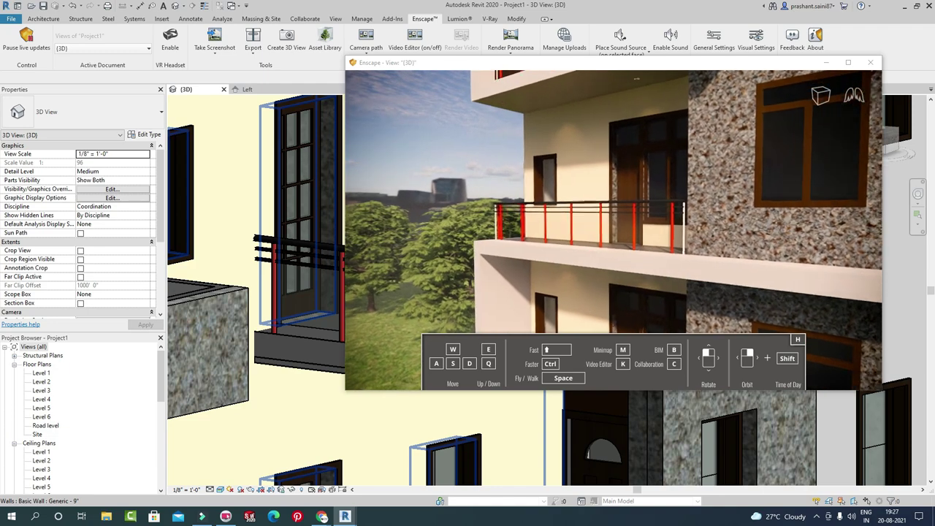
pyautogui.press('w')
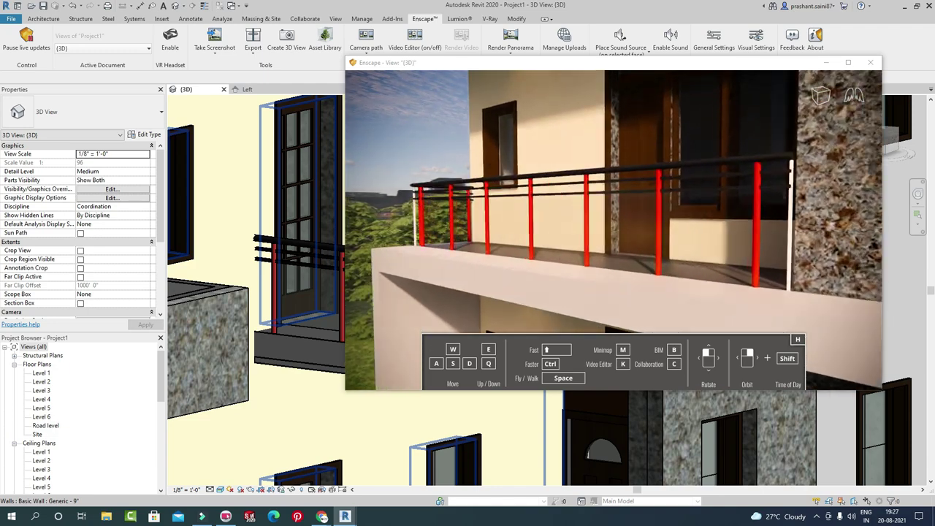
pyautogui.press('w')
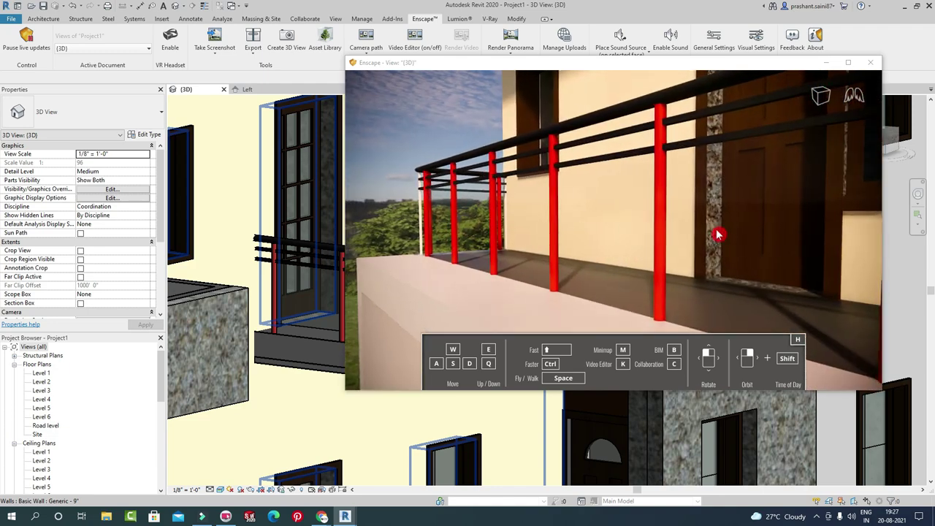
pyautogui.scroll(-5, 717, 234)
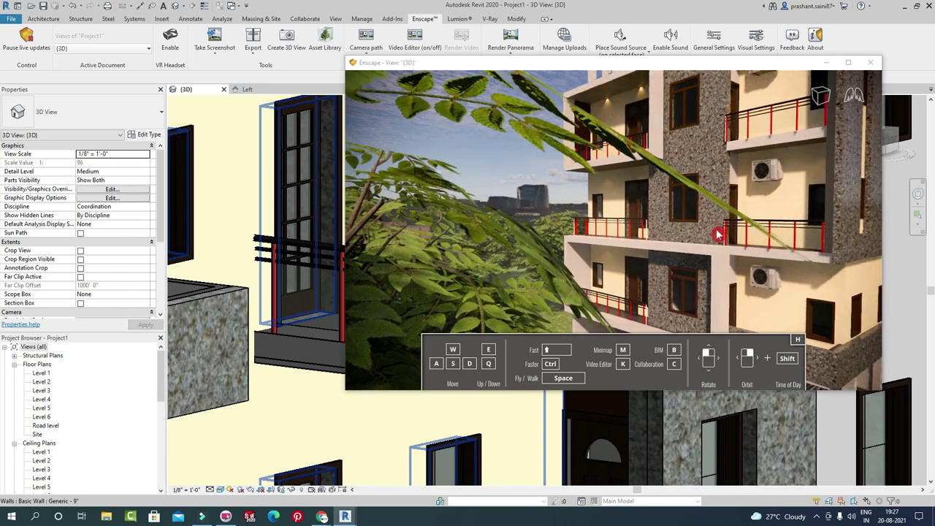
pyautogui.moveTo(743, 234)
pyautogui.mouseDown(button='right')
pyautogui.moveTo(599, 241)
pyautogui.moveTo(676, 229)
pyautogui.mouseUp(button='right')
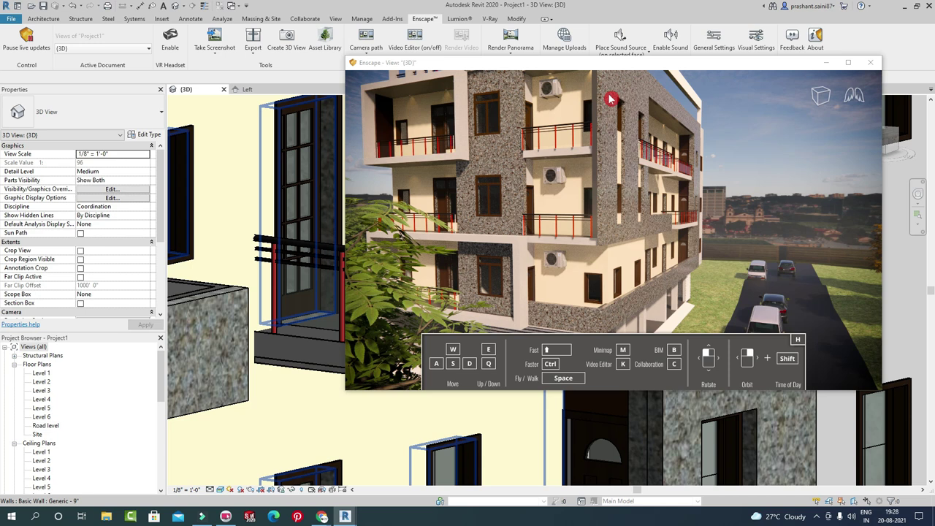
pyautogui.moveTo(322, 517)
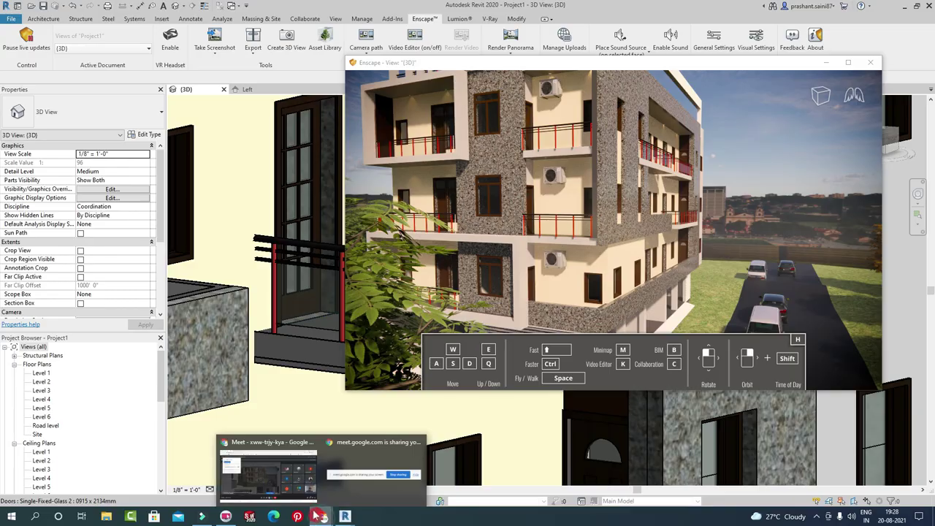
# Switch to the Google Meet call that is presenting the shared screen.
pyautogui.click(267, 474)
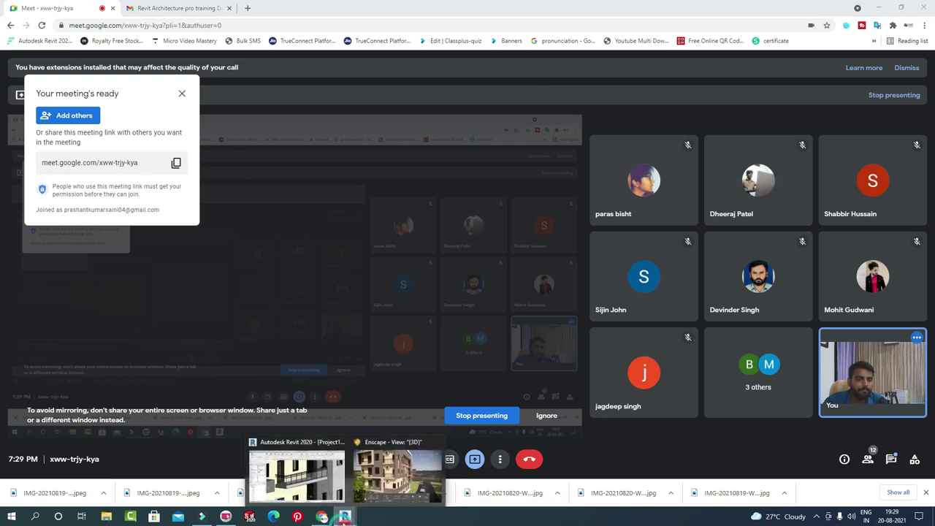
# Bring Enscape forward, orbit to the building front, and zoom under a balcony's glowing downlights.
pyautogui.click(398, 478)
pyautogui.moveTo(699, 157); pyautogui.dragTo(660, 150)
pyautogui.moveTo(660, 150)
pyautogui.mouseDown(button='right')
pyautogui.moveTo(585, 136)
pyautogui.moveTo(482, 139)
pyautogui.mouseUp(button='right')
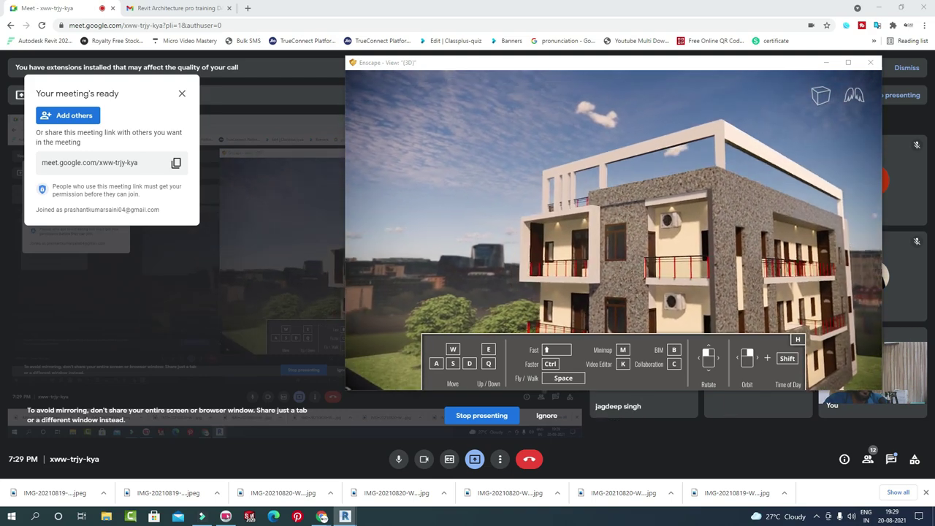
pyautogui.moveTo(626, 229); pyautogui.dragTo(575, 260, button='right')
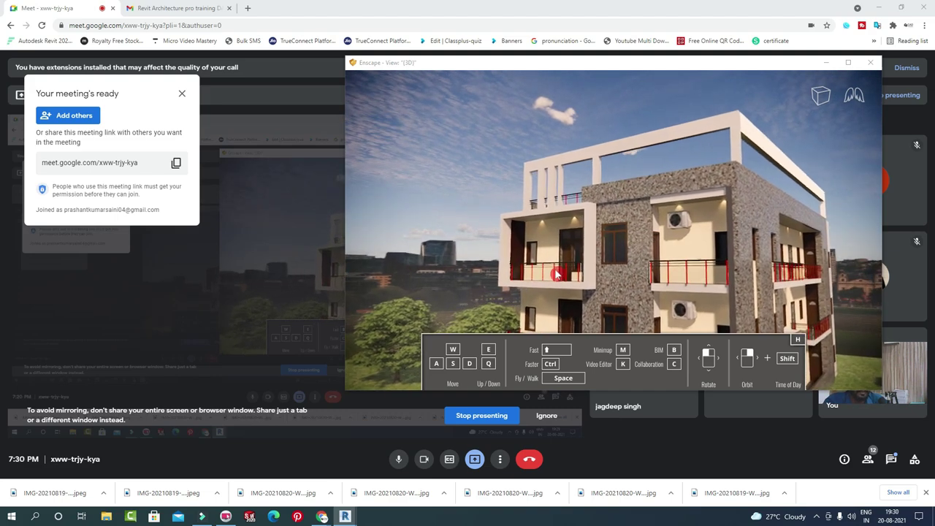
pyautogui.scroll(3, 472, 271)
pyautogui.scroll(3, 467, 271)
pyautogui.moveTo(467, 270)
pyautogui.mouseDown(button='right')
pyautogui.moveTo(394, 272)
pyautogui.moveTo(483, 57)
pyautogui.mouseUp(button='right')
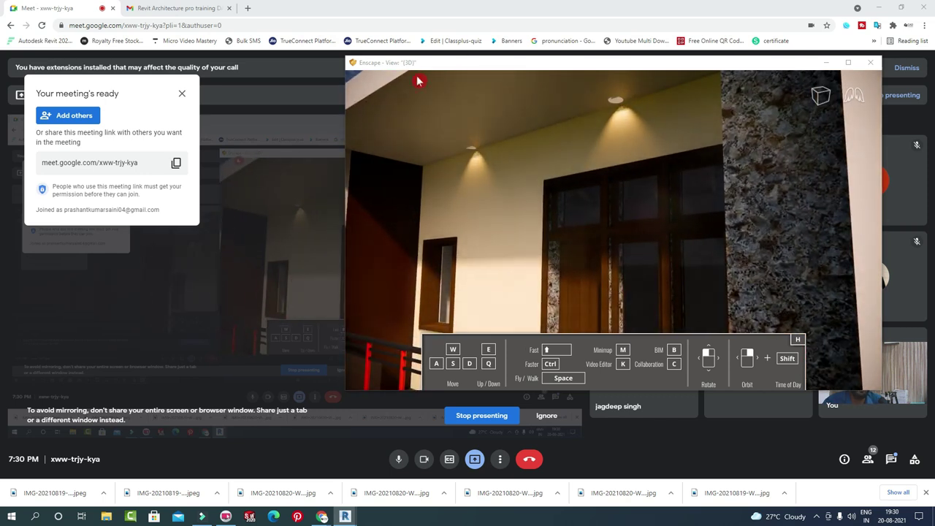
# Switch to Revit and reset the 3D view to its ViewCube Home orientation.
pyautogui.moveTo(344, 516)
pyautogui.click(304, 474)
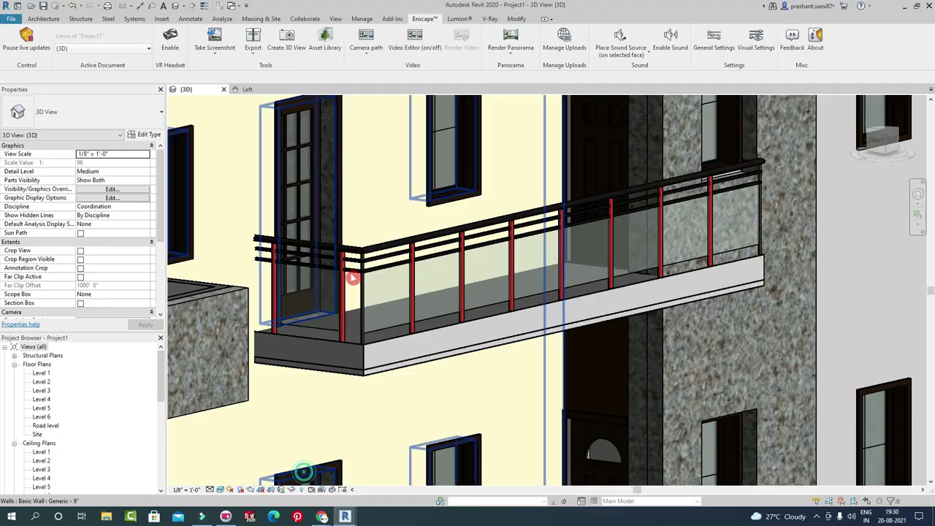
pyautogui.scroll(-3, 497, 168)
pyautogui.scroll(-3, 653, 336)
pyautogui.scroll(-2, 590, 268)
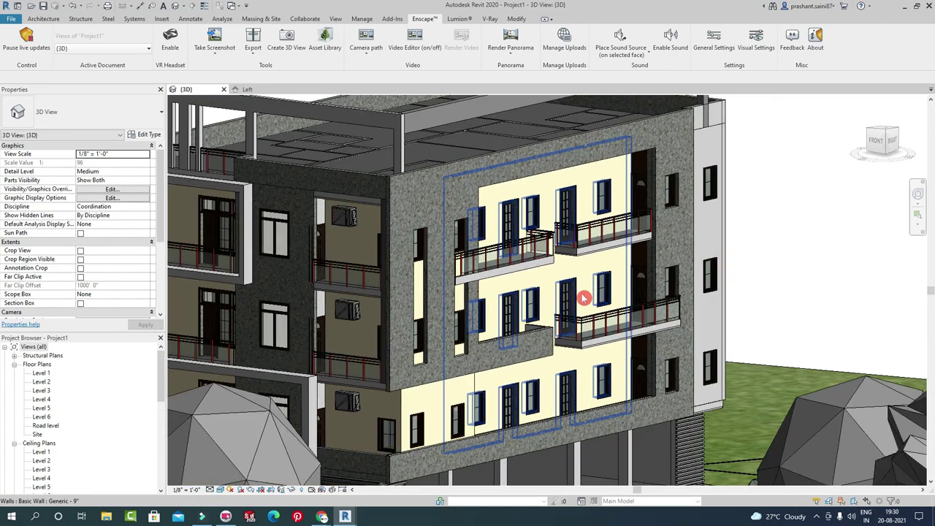
pyautogui.scroll(5, 563, 292)
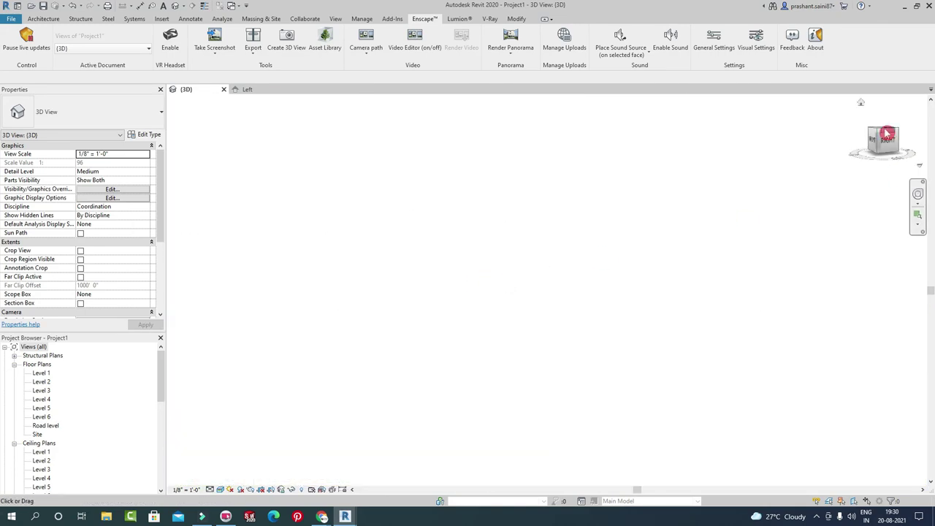
pyautogui.click(861, 103)
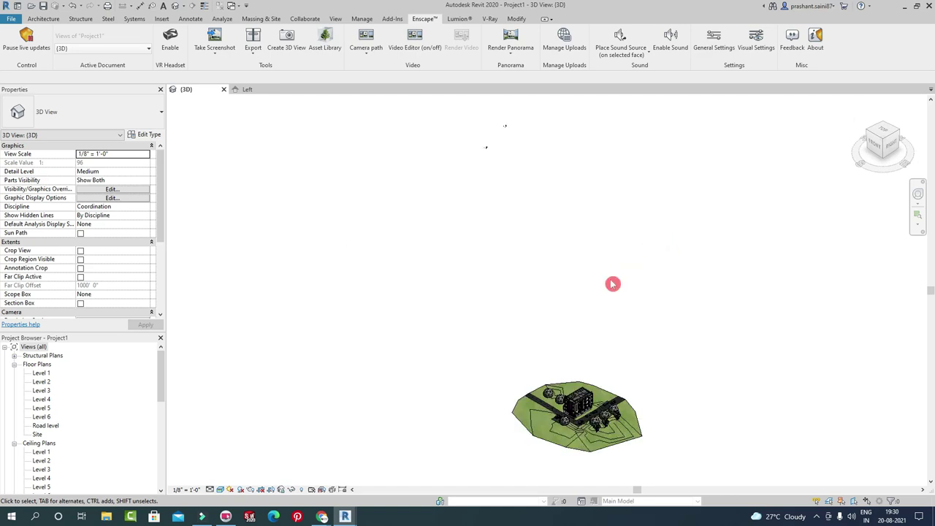
pyautogui.scroll(3, 568, 411)
pyautogui.scroll(4, 568, 409)
pyautogui.scroll(2, 495, 312)
# Orbit to a low angle and zoom in under a balcony ceiling with its recessed downlight.
pyautogui.moveTo(495, 313)
pyautogui.keyDown('shift'); pyautogui.mouseDown(button='middle')
pyautogui.moveTo(593, 247)
pyautogui.moveTo(595, 265)
pyautogui.moveTo(544, 251)
pyautogui.moveTo(520, 292)
pyautogui.mouseUp(button='middle'); pyautogui.keyUp('shift')
pyautogui.scroll(-3, 545, 251)
pyautogui.scroll(2, 520, 296)
pyautogui.scroll(2, 520, 301)
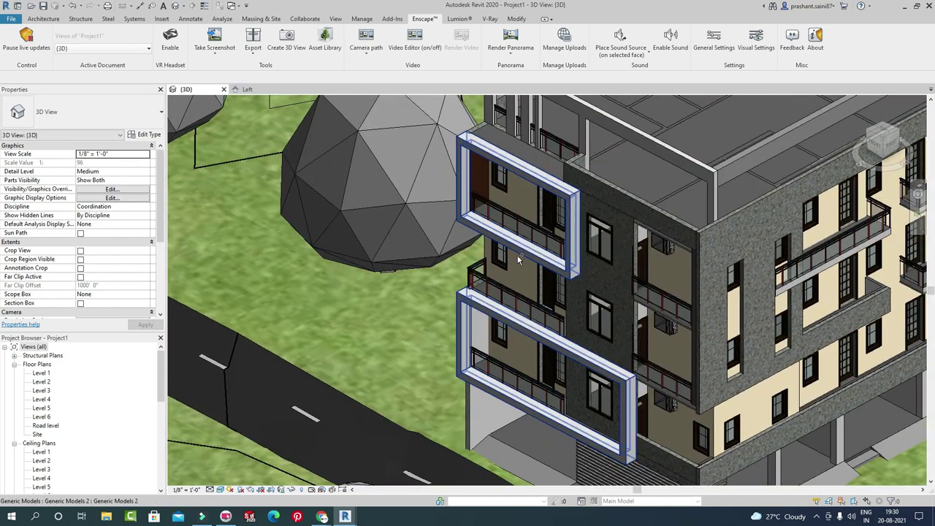
pyautogui.moveTo(522, 219)
pyautogui.keyDown('shift'); pyautogui.mouseDown(button='middle')
pyautogui.moveTo(535, 232)
pyautogui.moveTo(490, 331)
pyautogui.moveTo(368, 277)
pyautogui.moveTo(438, 151)
pyautogui.moveTo(529, 351)
pyautogui.mouseUp(button='middle'); pyautogui.keyUp('shift')
pyautogui.scroll(2, 490, 331)
pyautogui.scroll(-3, 512, 302)
pyautogui.moveTo(511, 302)
pyautogui.keyDown('shift'); pyautogui.mouseDown(button='middle')
pyautogui.moveTo(511, 215)
pyautogui.moveTo(508, 393)
pyautogui.moveTo(488, 158)
pyautogui.mouseUp(button='middle'); pyautogui.keyUp('shift')
pyautogui.scroll(3, 488, 158)
pyautogui.scroll(2, 488, 157)
pyautogui.scroll(3, 488, 158)
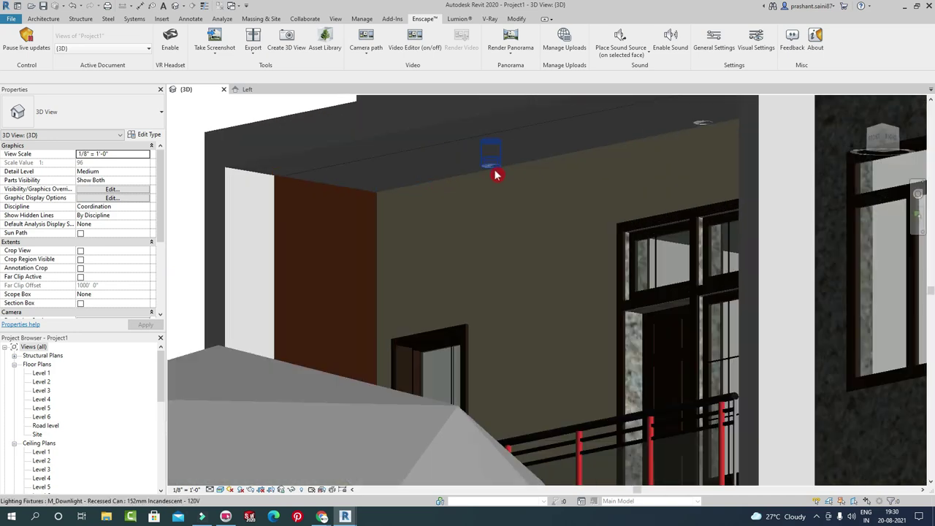
pyautogui.scroll(3, 489, 158)
# Select the recessed downlight, restore down the Revit window, and create a Switch system.
pyautogui.click(493, 159)
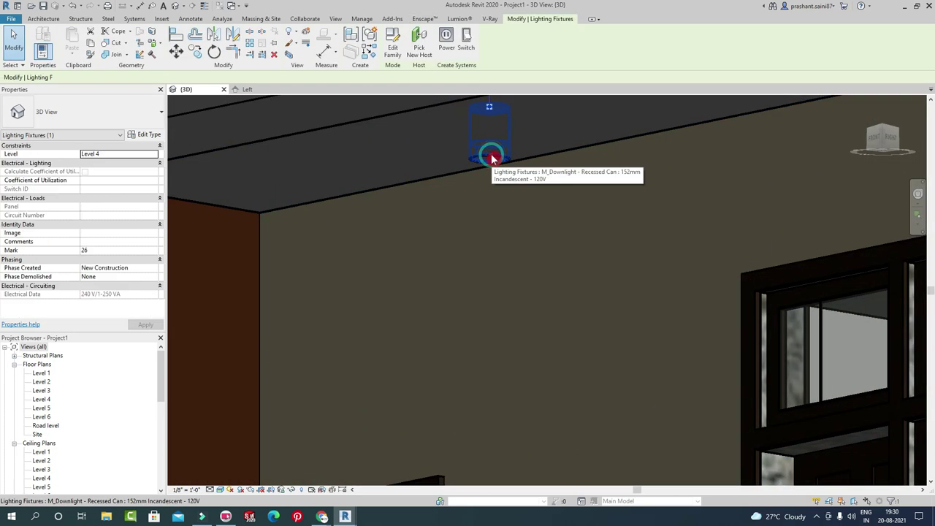
pyautogui.moveTo(471, 5); pyautogui.dragTo(257, 27)
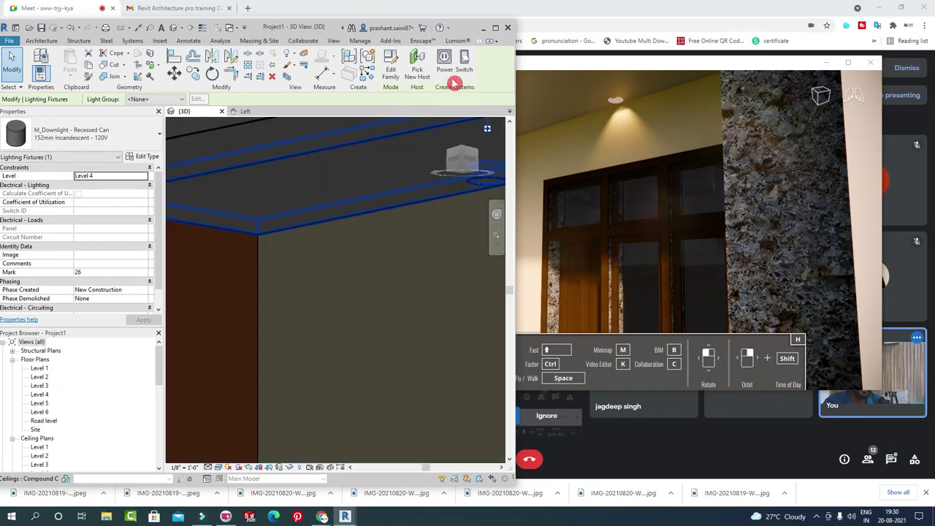
pyautogui.click(467, 64)
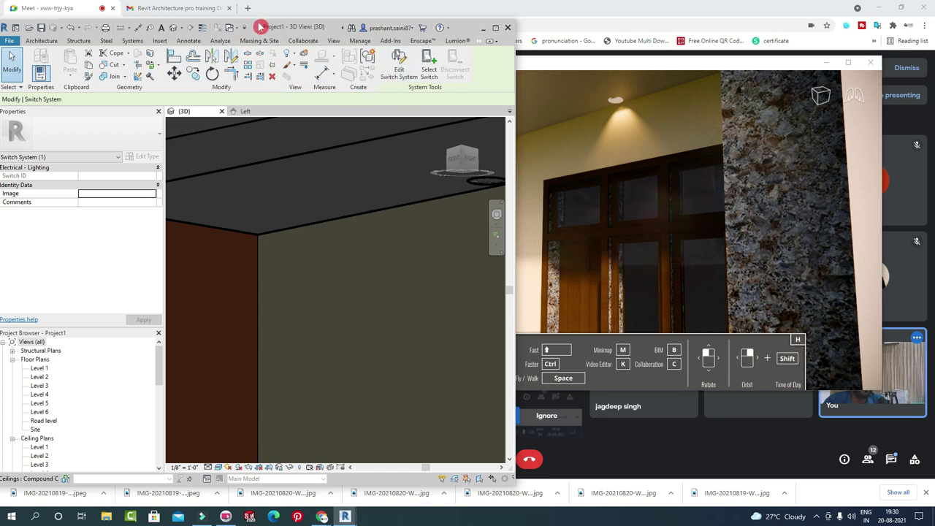
# Move the Revit window to the left beside the render, try Select Switch, and clear the selection.
pyautogui.moveTo(261, 27); pyautogui.dragTo(120, 67)
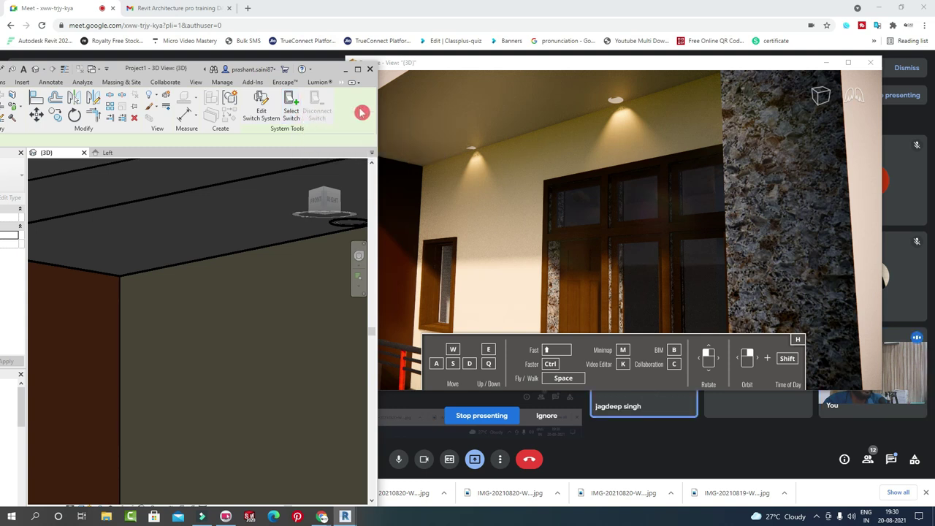
pyautogui.click(299, 108)
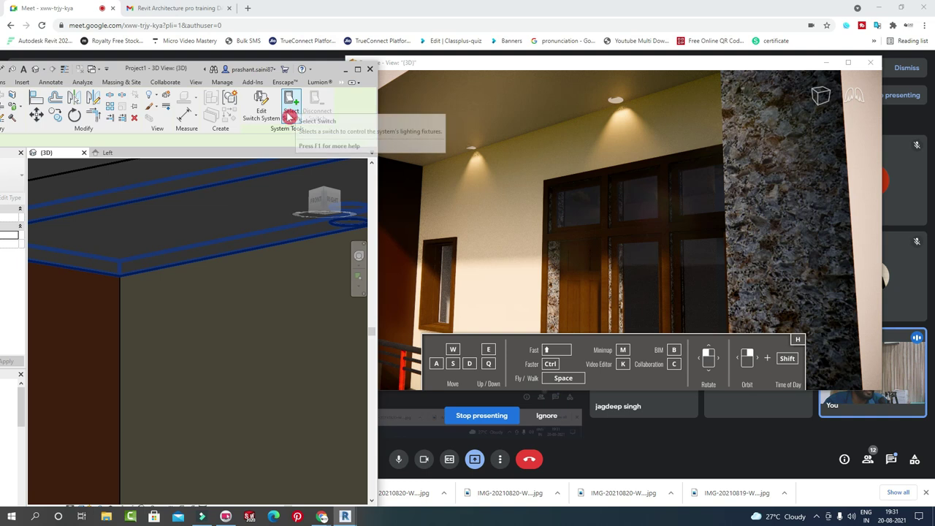
pyautogui.press('Escape')
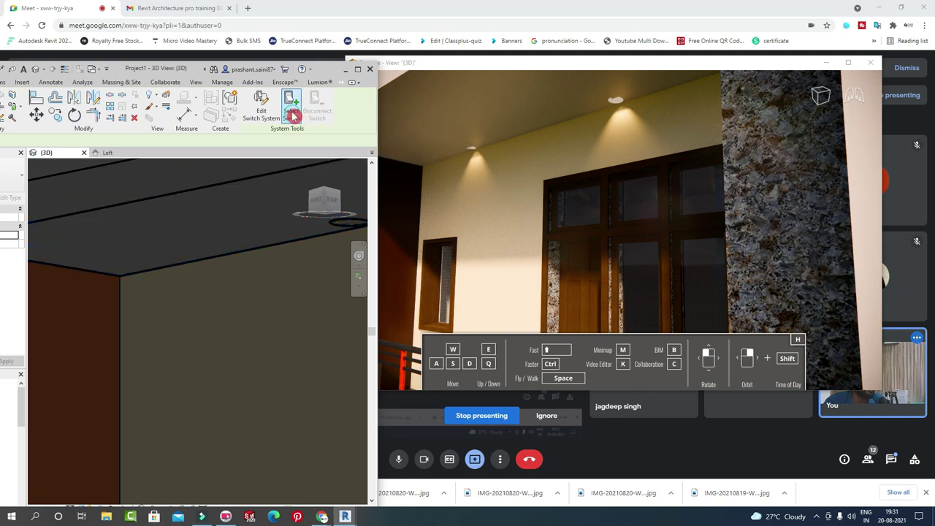
pyautogui.moveTo(290, 114)
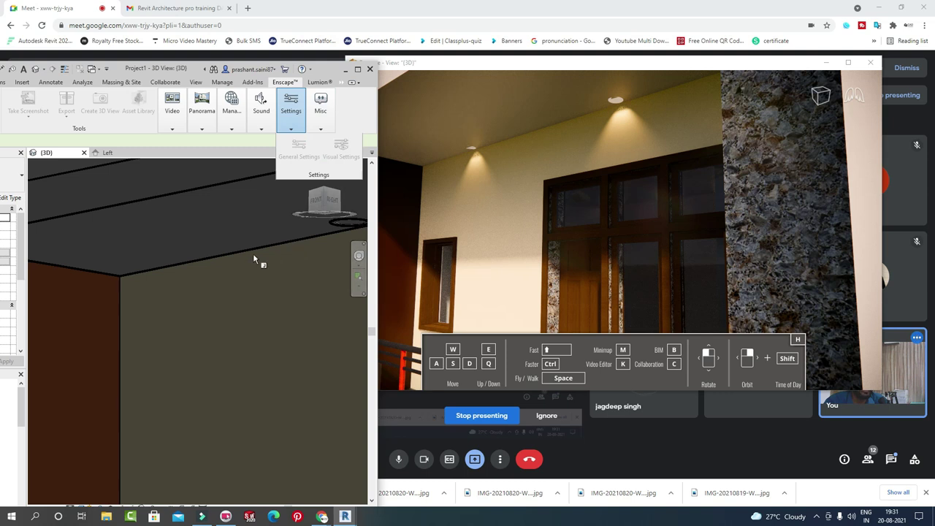
# Select the recessed ceiling downlight and position the Revit window beside the render.
pyautogui.moveTo(290, 253); pyautogui.dragTo(219, 267, button='middle')
pyautogui.click(268, 240)
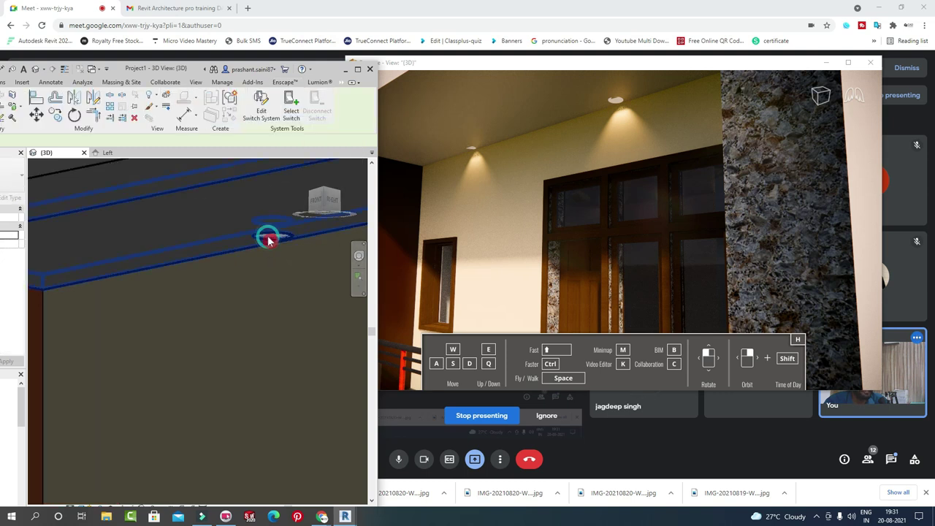
pyautogui.click(282, 240)
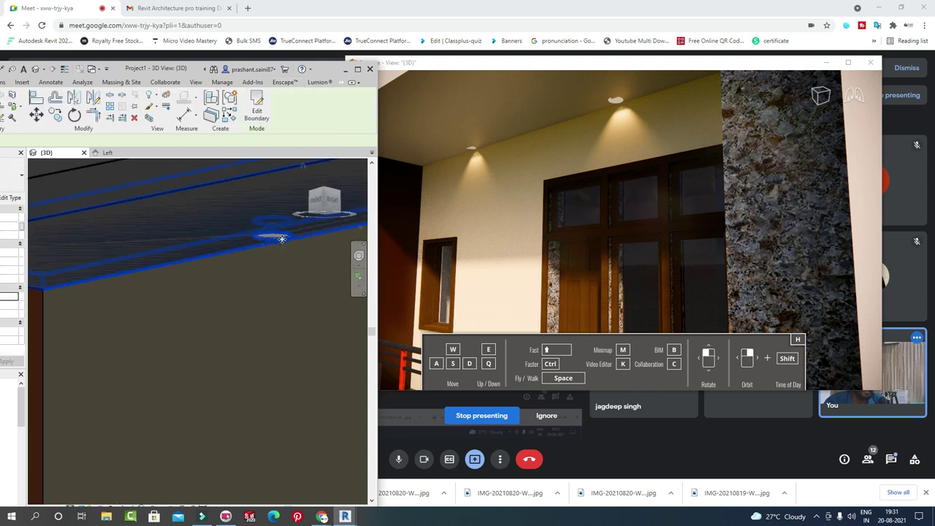
pyautogui.click(274, 295)
pyautogui.click(275, 235)
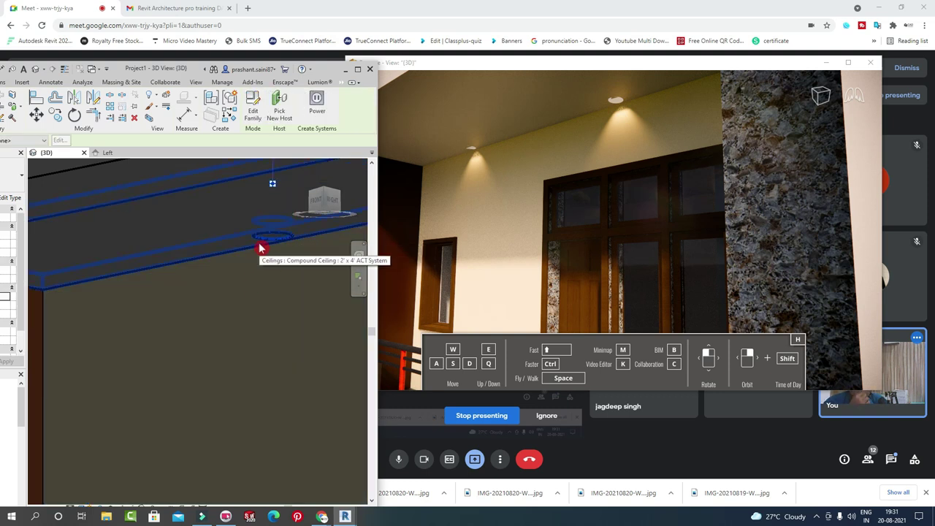
pyautogui.moveTo(195, 69)
pyautogui.mouseDown()
pyautogui.moveTo(323, 54)
pyautogui.moveTo(245, 66)
pyautogui.mouseUp()
# Try a power circuit, reselect the downlight, and open its M_Downlight - Recessed Can Type Properties.
pyautogui.click(362, 102)
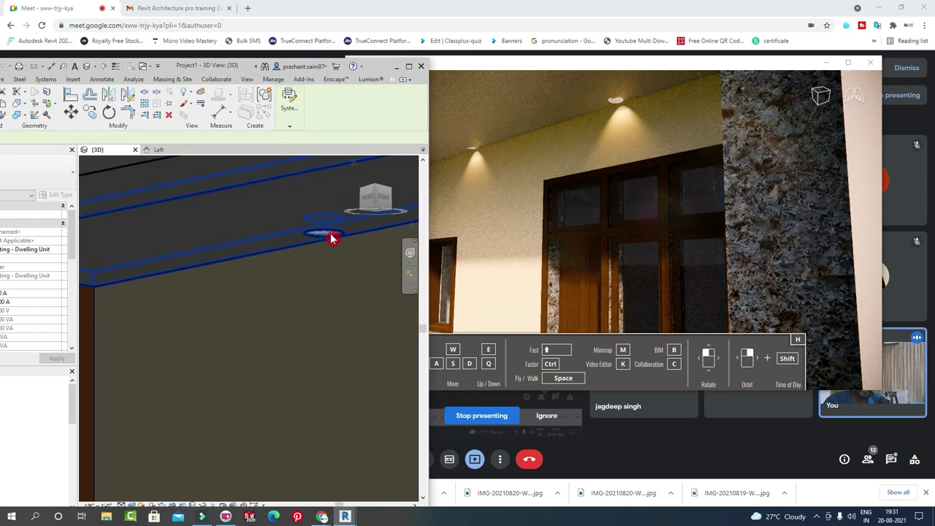
pyautogui.click(311, 348)
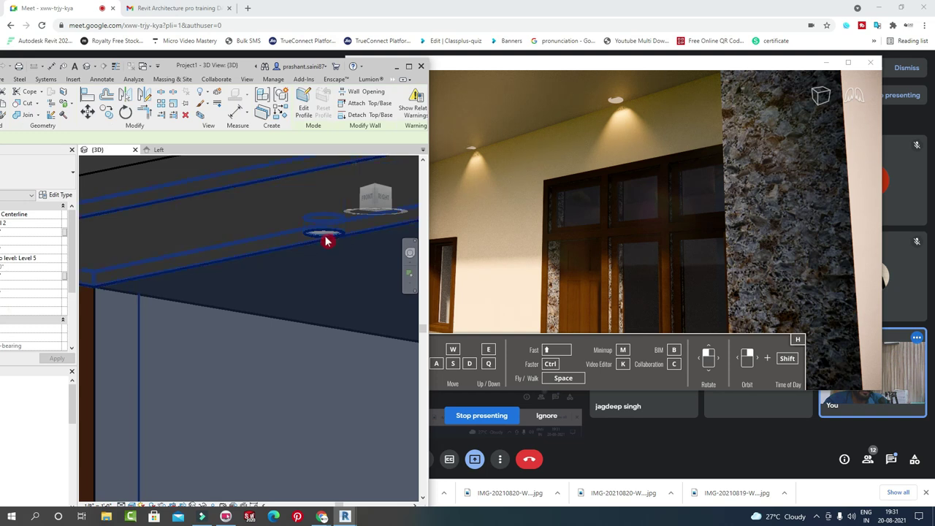
pyautogui.click(326, 239)
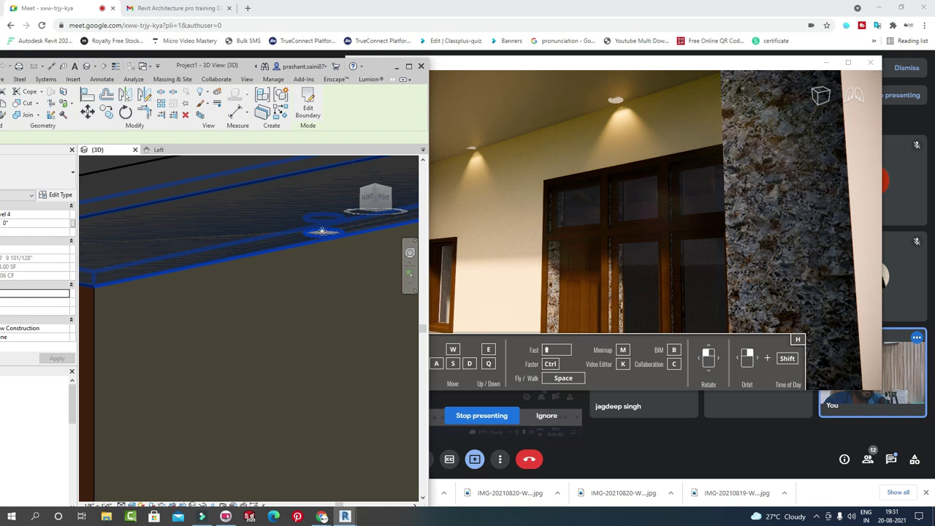
pyautogui.click(322, 236)
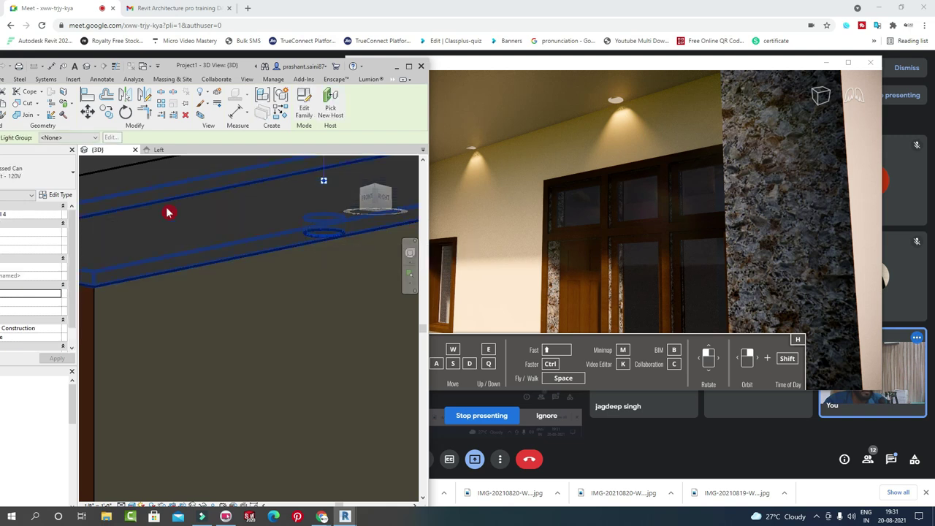
pyautogui.click(67, 196)
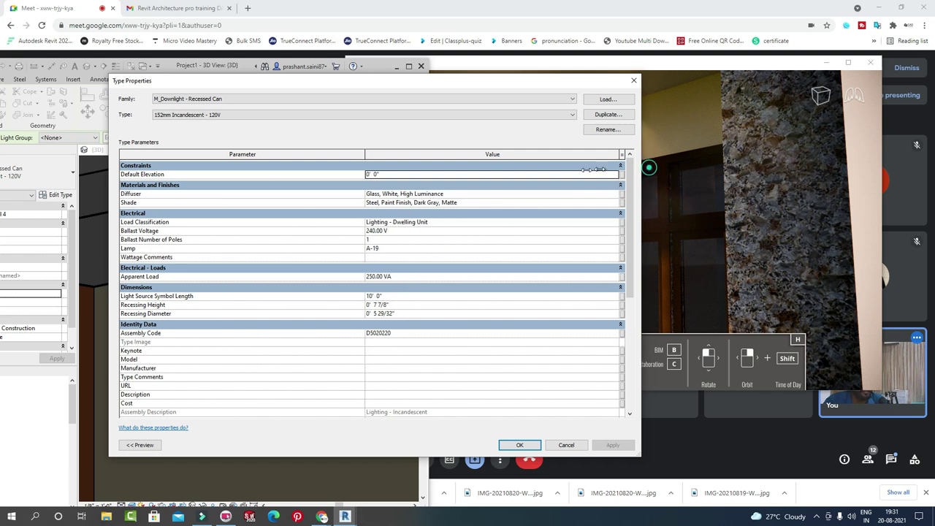
# Review the downlight's Photometrics values, close Type Properties unchanged, and enter RR for Rendering.
pyautogui.moveTo(648, 166); pyautogui.dragTo(406, 168)
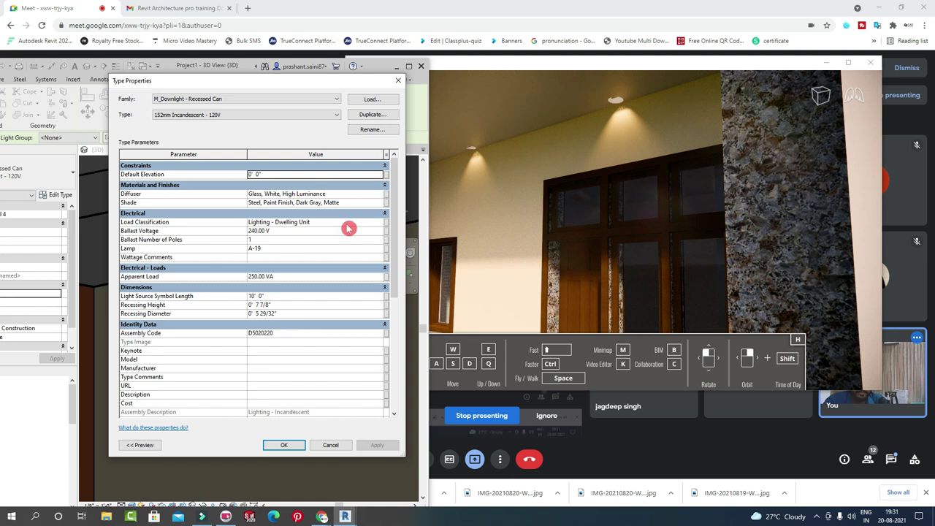
pyautogui.moveTo(393, 219); pyautogui.dragTo(383, 336)
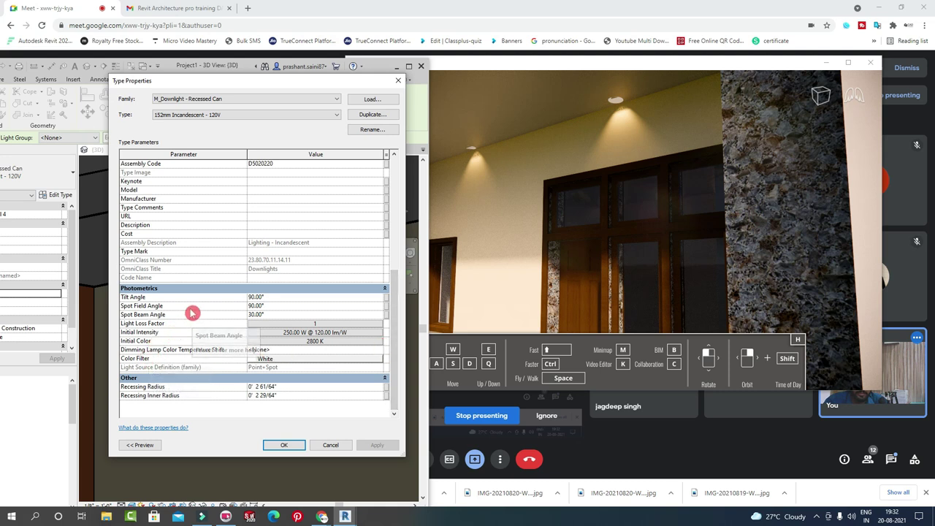
pyautogui.click(399, 80)
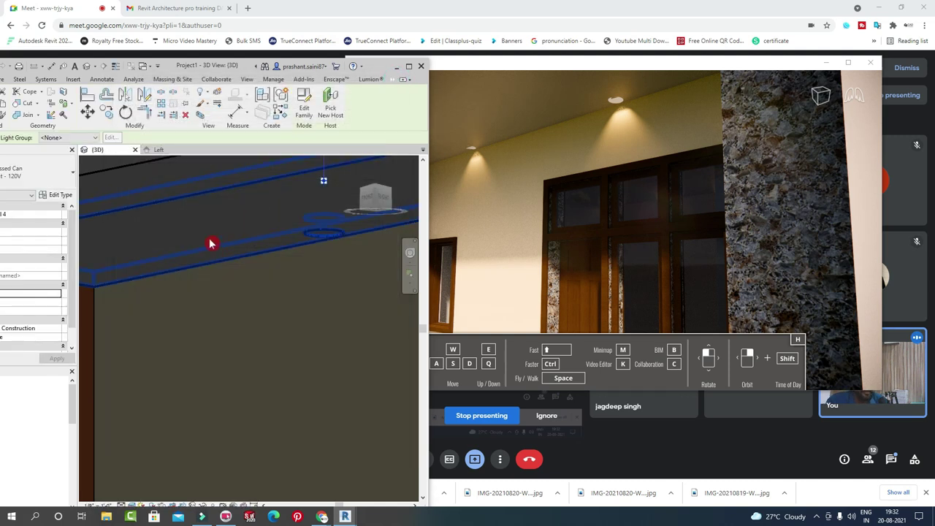
pyautogui.press('Escape')
pyautogui.press('r')
pyautogui.press('r')
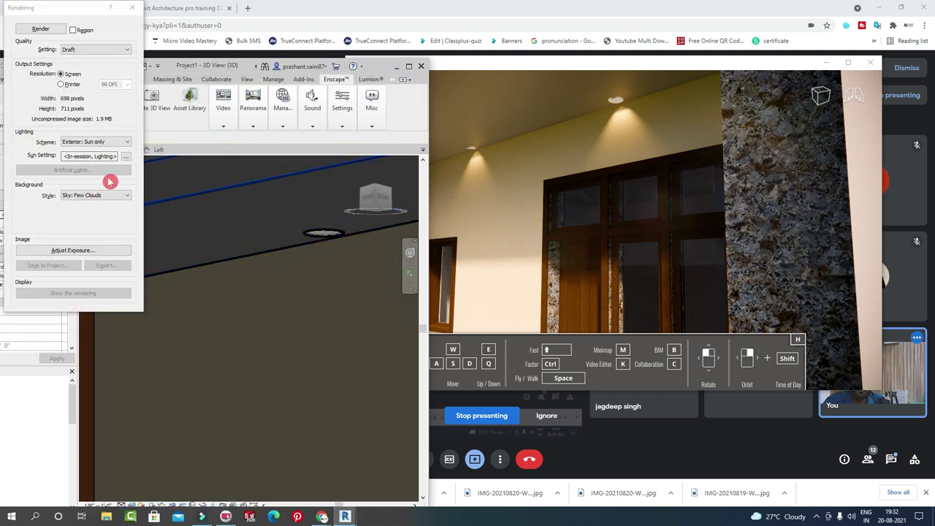
# Set the lighting Scheme to Exterior: Artificial only and open the Artificial Lights list.
pyautogui.click(117, 143)
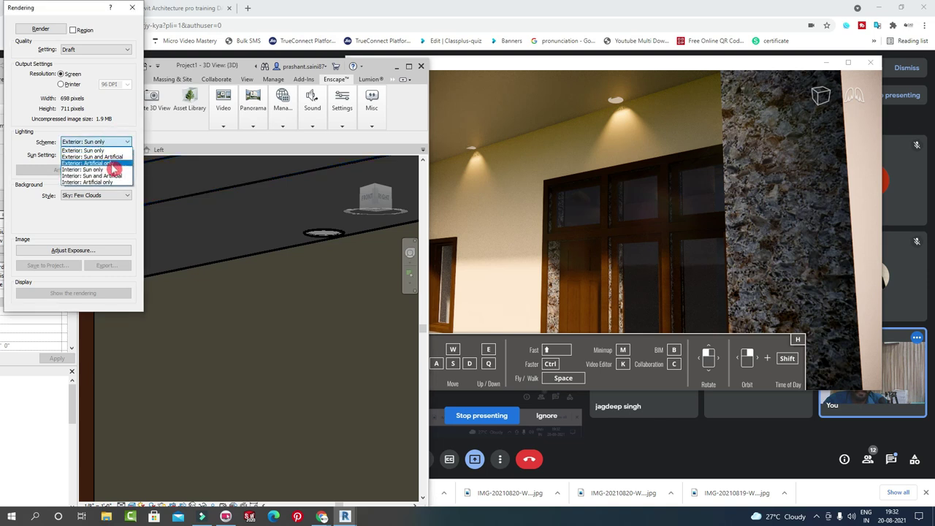
pyautogui.click(113, 162)
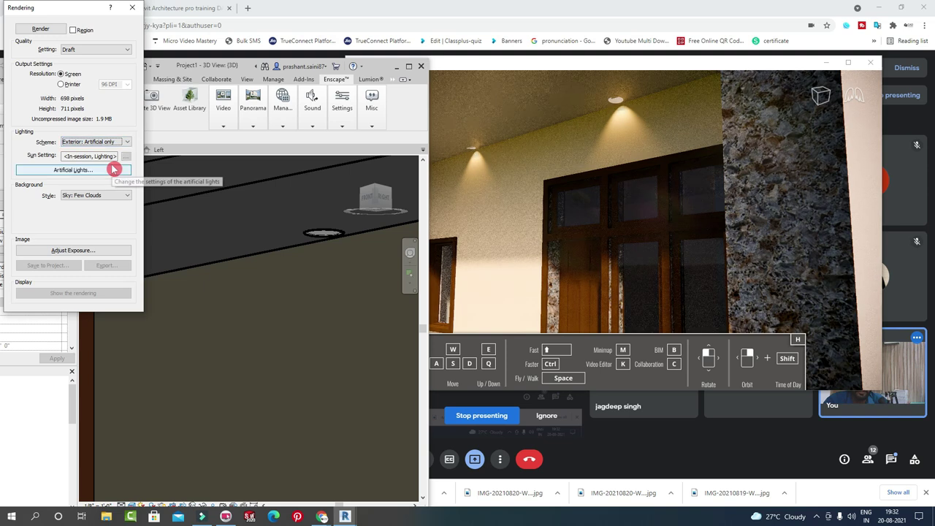
pyautogui.click(97, 169)
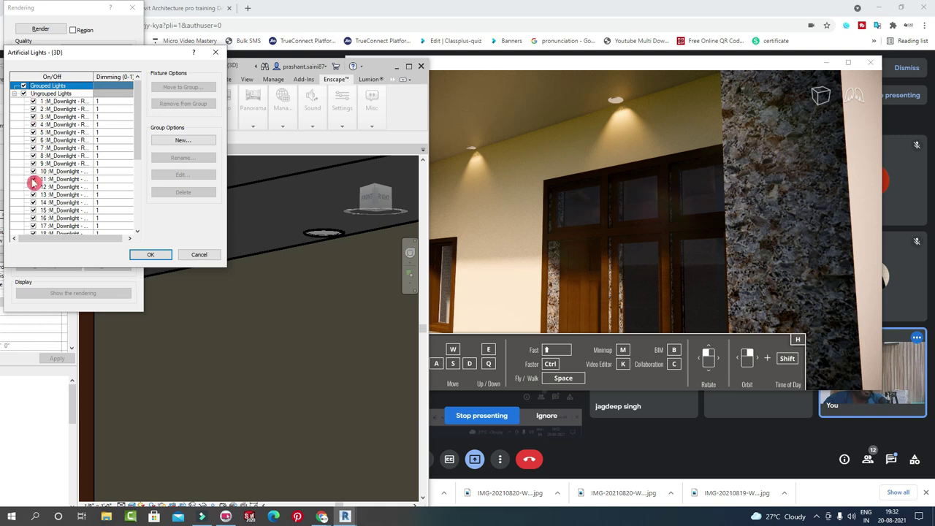
pyautogui.scroll(-3, 37, 175)
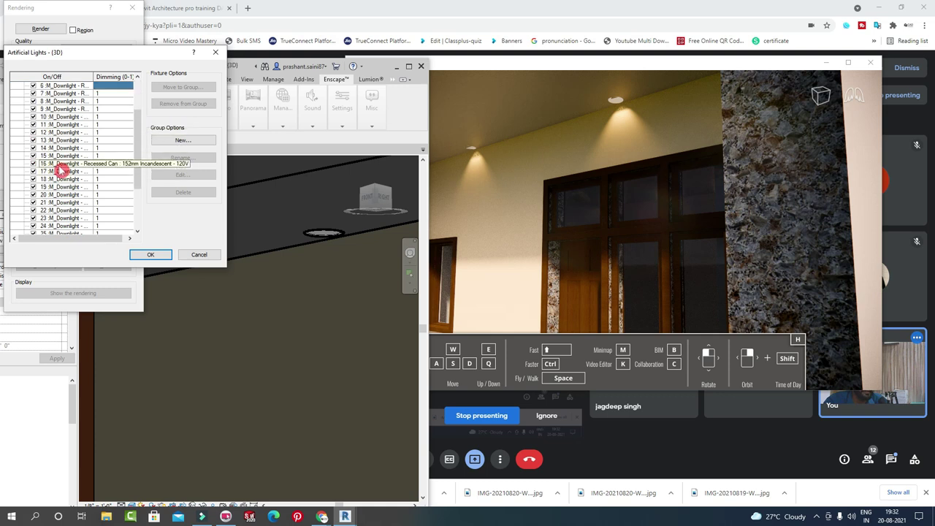
pyautogui.scroll(-2, 41, 172)
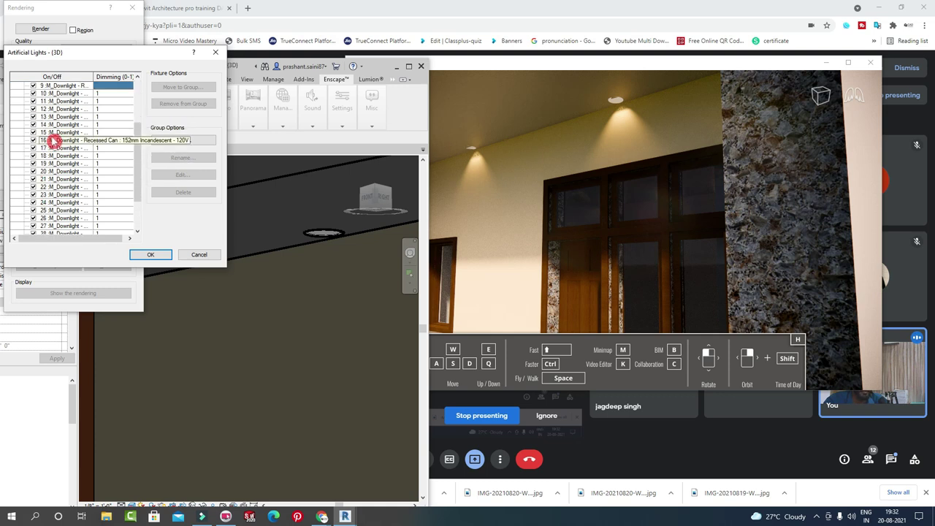
pyautogui.scroll(5, 44, 140)
pyautogui.click(23, 93)
pyautogui.click(23, 93)
# Switch off downlights 1 through 17 in the Artificial Lights list.
pyautogui.click(33, 101)
pyautogui.click(33, 109)
pyautogui.click(32, 116)
pyautogui.click(33, 124)
pyautogui.click(33, 132)
pyautogui.click(33, 139)
pyautogui.click(33, 148)
pyautogui.click(33, 156)
pyautogui.click(33, 171)
pyautogui.click(33, 163)
pyautogui.click(33, 179)
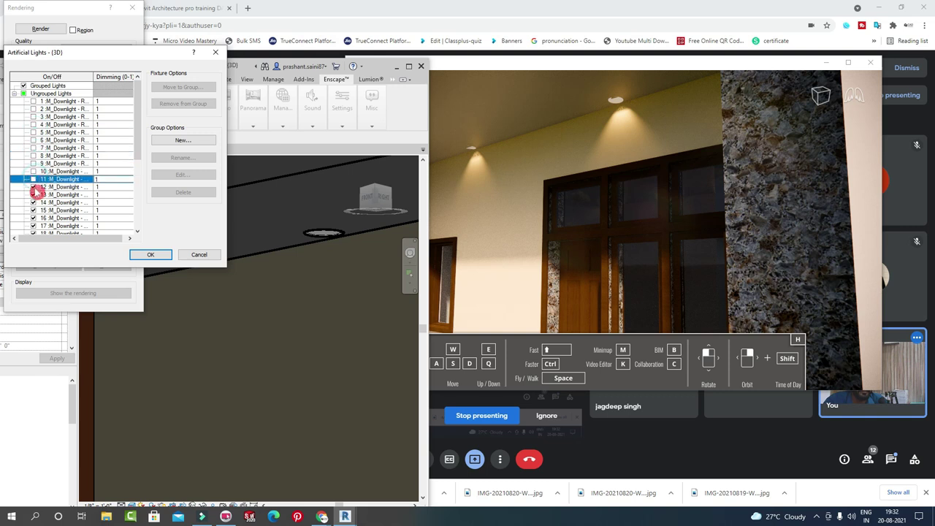
pyautogui.click(33, 186)
pyautogui.click(33, 194)
pyautogui.click(33, 202)
pyautogui.click(33, 210)
pyautogui.click(33, 218)
pyautogui.click(33, 228)
# Switch off downlights 19–26, turn 27 and 28 back on, and confirm with OK.
pyautogui.scroll(-1, 34, 212)
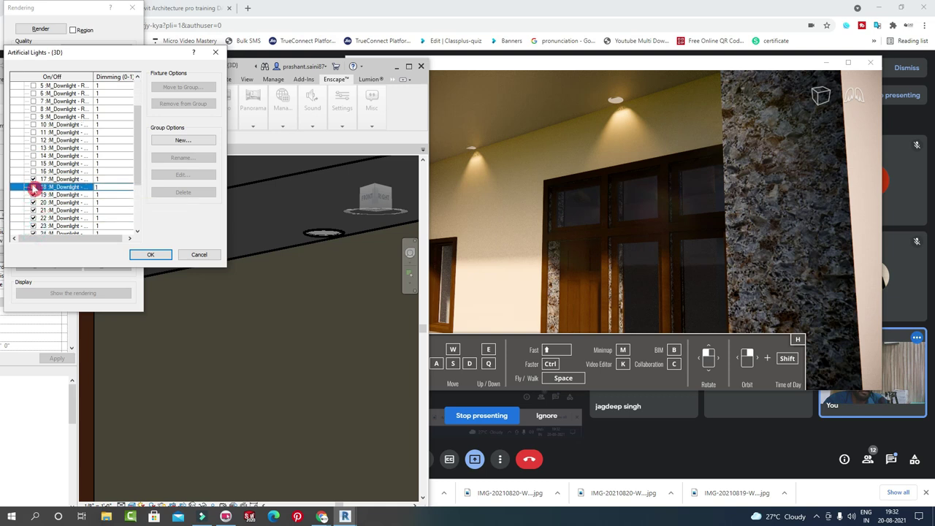
pyautogui.click(33, 194)
pyautogui.click(33, 203)
pyautogui.click(33, 210)
pyautogui.click(33, 217)
pyautogui.scroll(-2, 33, 212)
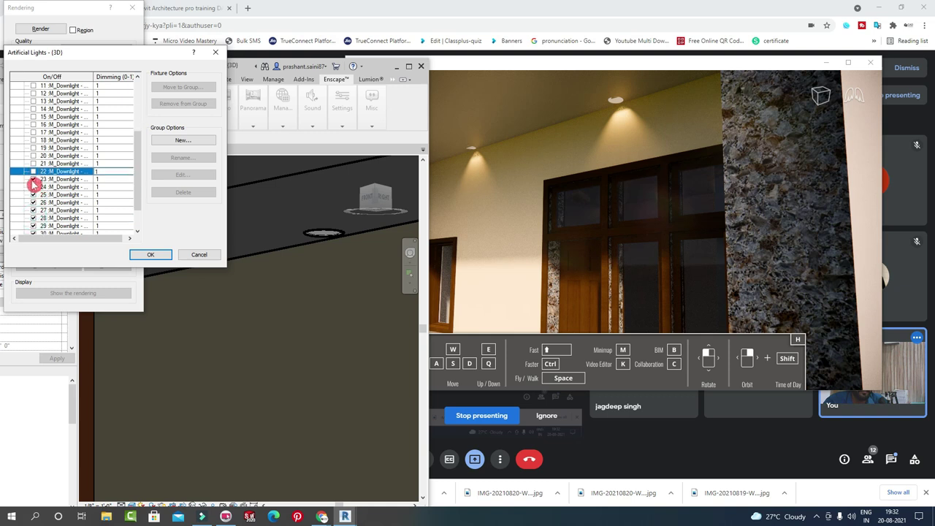
pyautogui.click(32, 179)
pyautogui.click(33, 187)
pyautogui.click(33, 194)
pyautogui.click(33, 202)
pyautogui.click(33, 210)
pyautogui.click(33, 217)
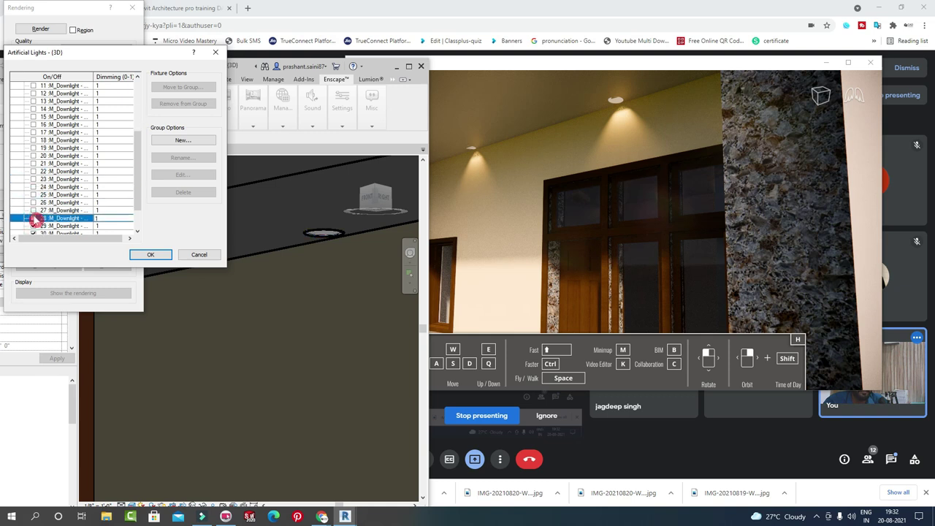
pyautogui.scroll(-2, 42, 195)
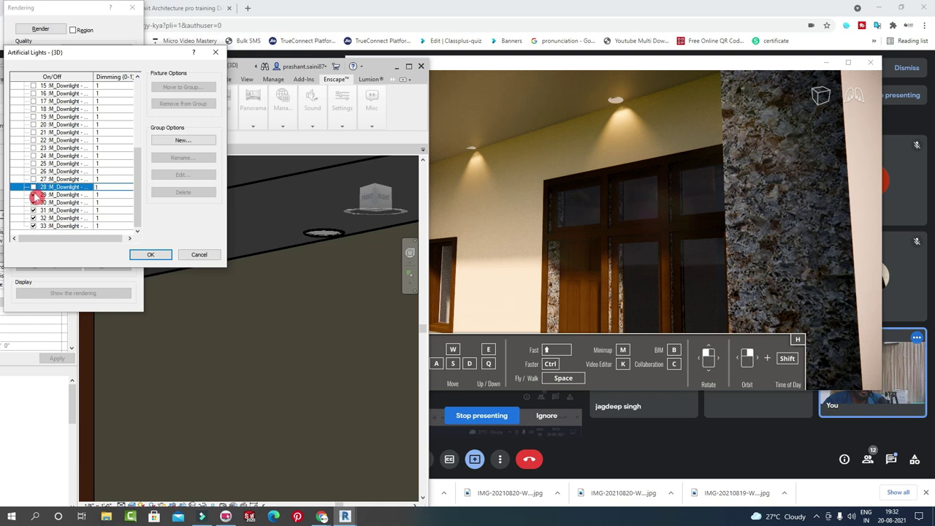
pyautogui.click(33, 180)
pyautogui.click(33, 187)
pyautogui.click(33, 172)
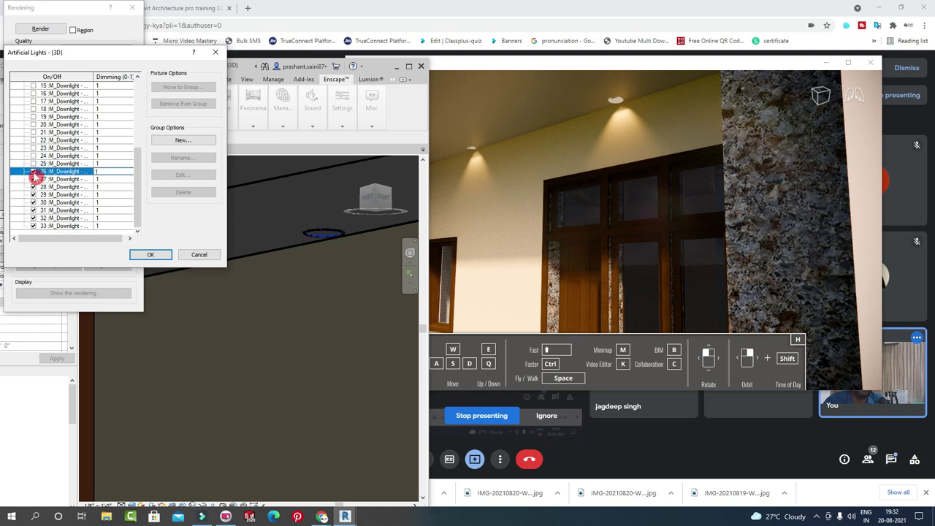
pyautogui.click(33, 172)
pyautogui.click(151, 254)
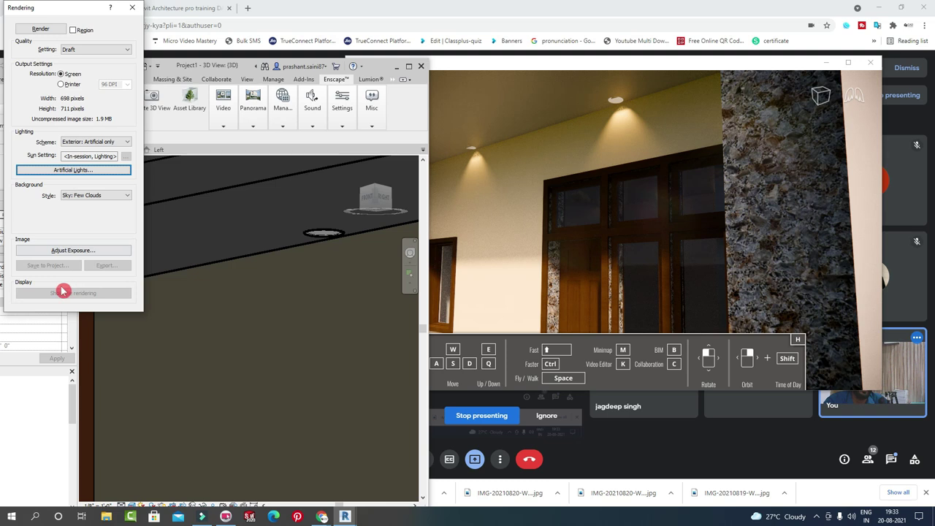
# Close the Rendering dialog, turn the Enscape preview slightly, and reopen Rendering.
pyautogui.click(134, 9)
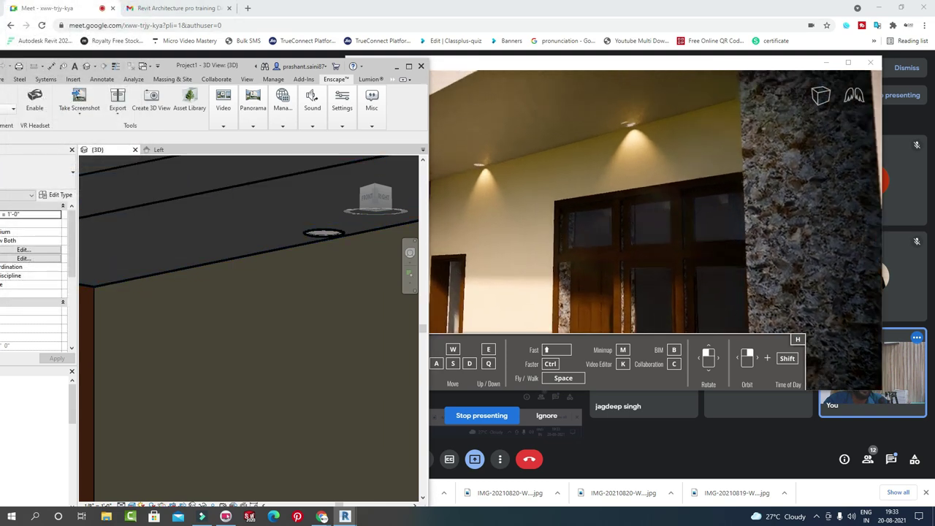
pyautogui.moveTo(519, 198); pyautogui.dragTo(518, 180)
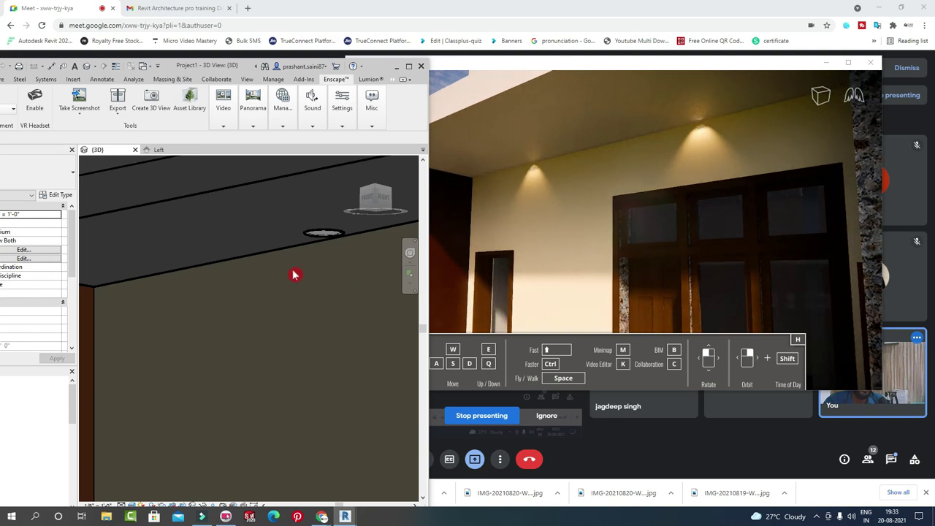
pyautogui.press('r')
pyautogui.press('r')
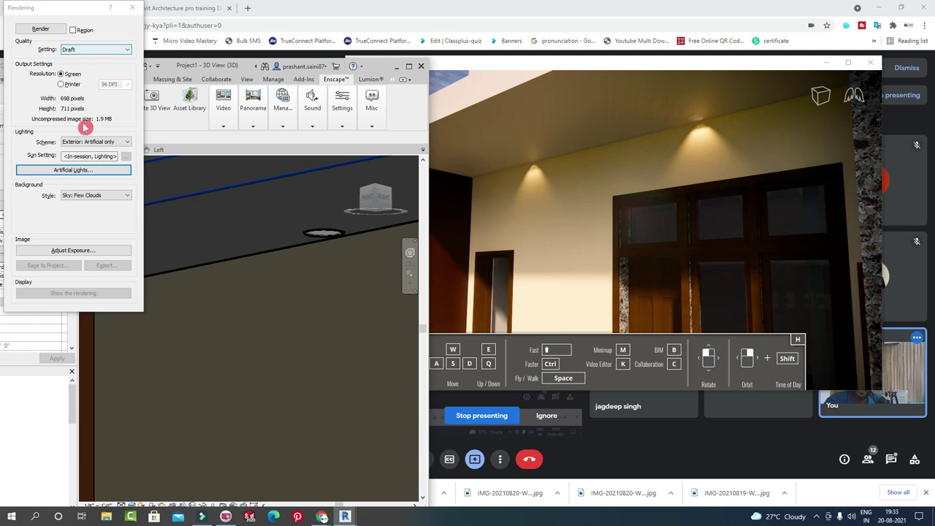
# Keep render quality at Draft and render the 3D view.
pyautogui.click(76, 49)
pyautogui.click(73, 48)
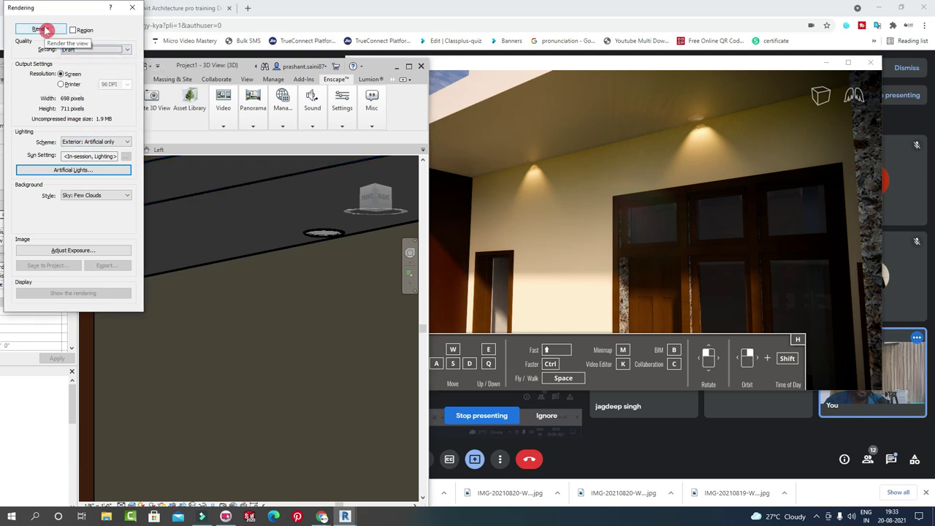
pyautogui.click(41, 29)
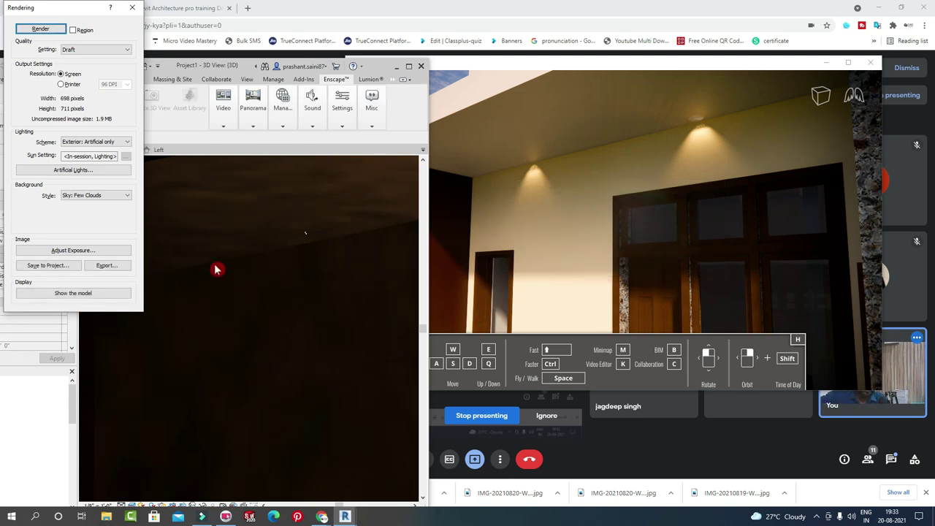
# Adjust downlight 26 in Artificial Lights, re-render the view, and close the Rendering dialog.
pyautogui.click(83, 177)
pyautogui.scroll(-2, 44, 223)
pyautogui.scroll(-2, 43, 223)
pyautogui.click(33, 209)
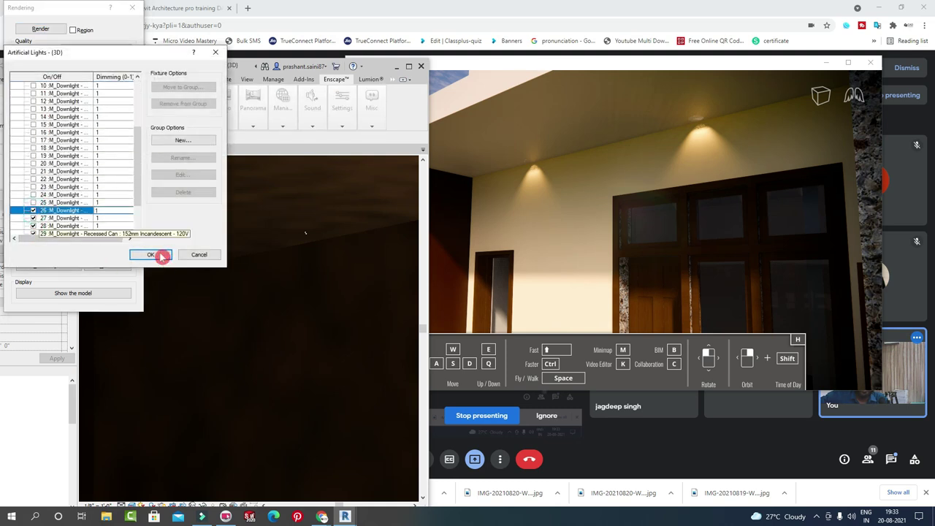
pyautogui.click(151, 255)
pyautogui.click(41, 31)
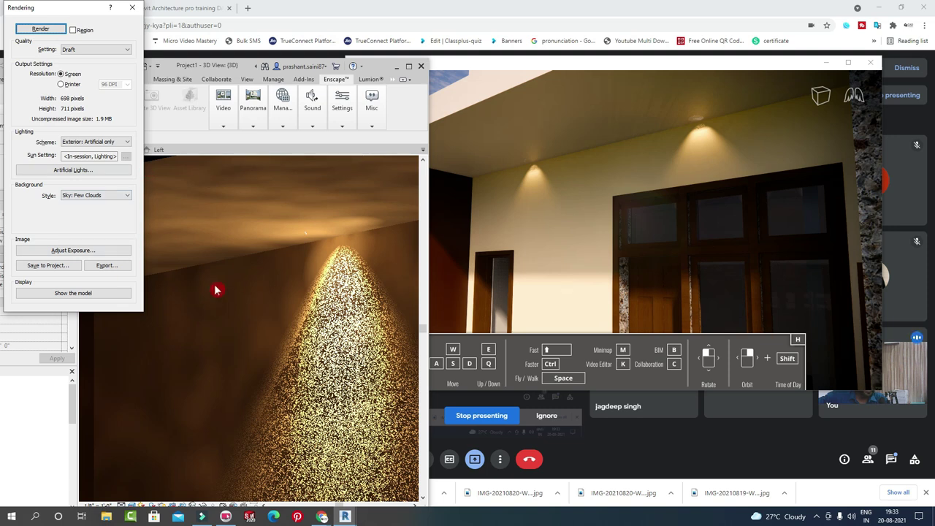
pyautogui.click(130, 9)
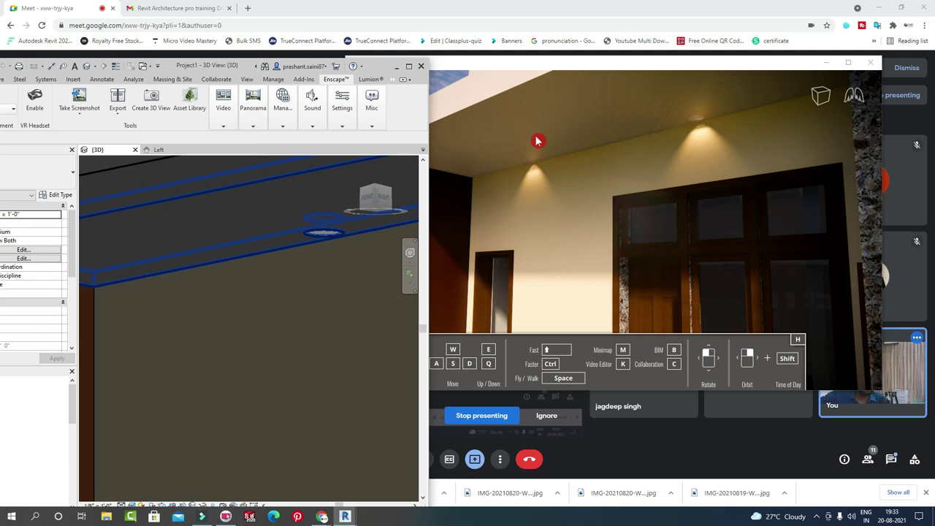
# Open Enscape's Visual Settings and go to the Atmosphere tab.
pyautogui.click(223, 106)
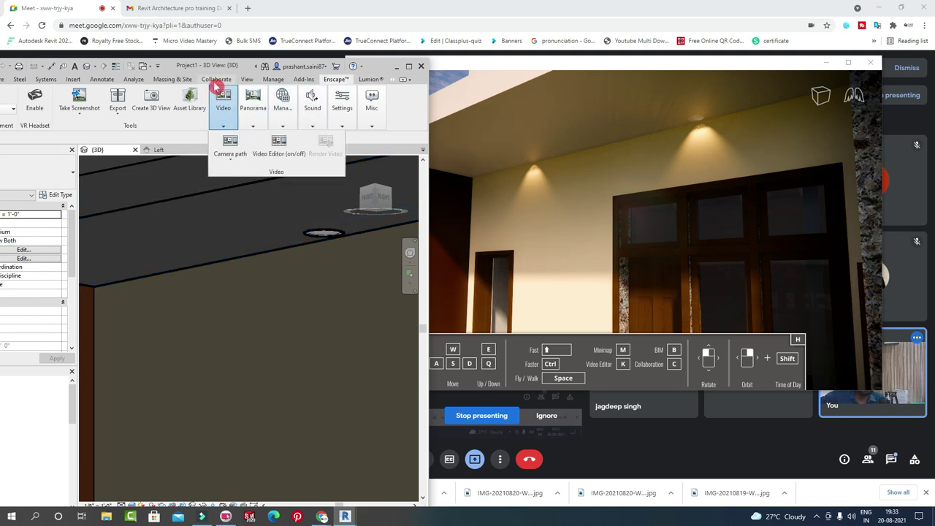
pyautogui.click(348, 125)
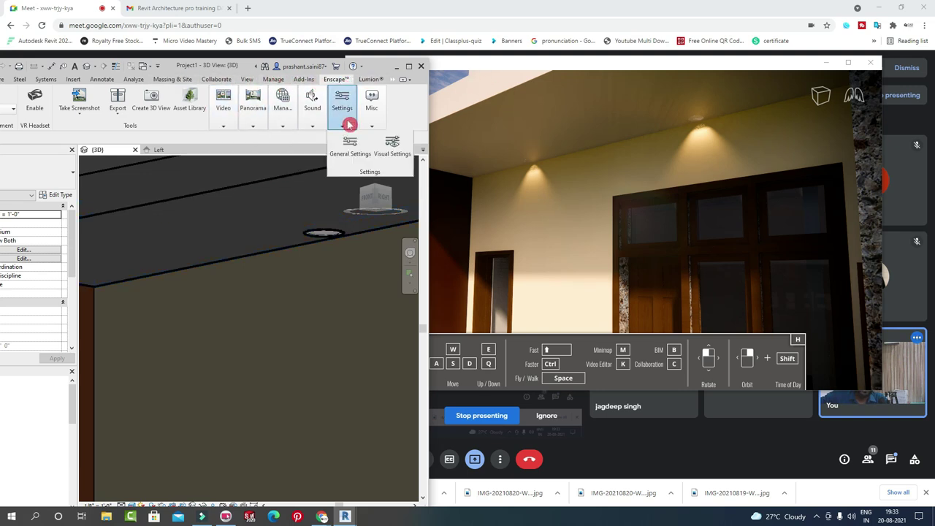
pyautogui.click(391, 144)
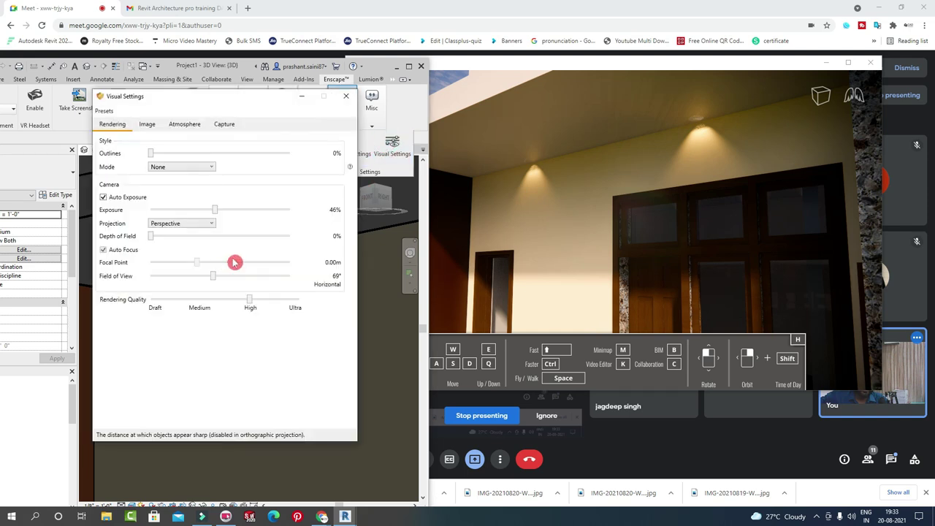
pyautogui.click(148, 125)
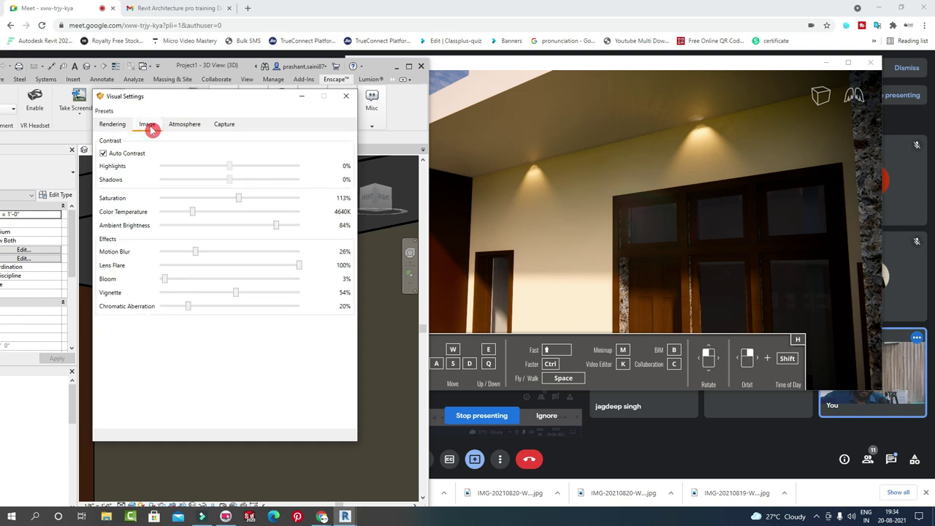
pyautogui.click(183, 125)
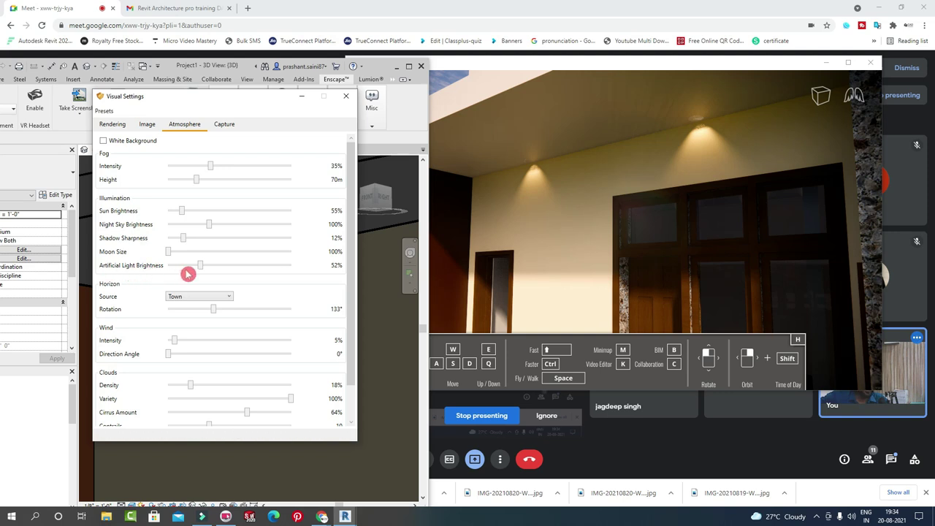
# Set Artificial Light Brightness to 44% while checking the preview, then close Visual Settings.
pyautogui.moveTo(203, 269)
pyautogui.mouseDown()
pyautogui.moveTo(173, 274)
pyautogui.moveTo(233, 278)
pyautogui.moveTo(199, 273)
pyautogui.mouseUp()
pyautogui.scroll(-5, 632, 209)
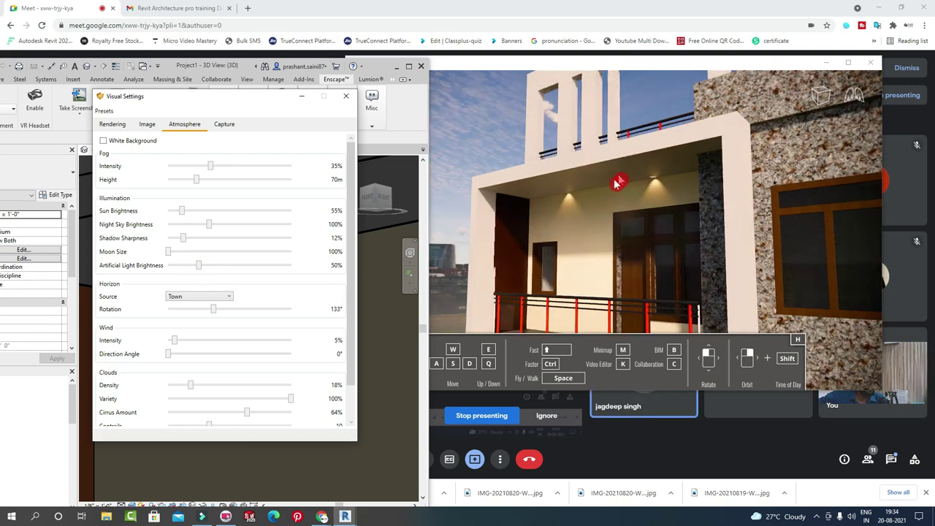
pyautogui.scroll(-5, 591, 194)
pyautogui.moveTo(678, 290); pyautogui.dragTo(643, 292, button='right')
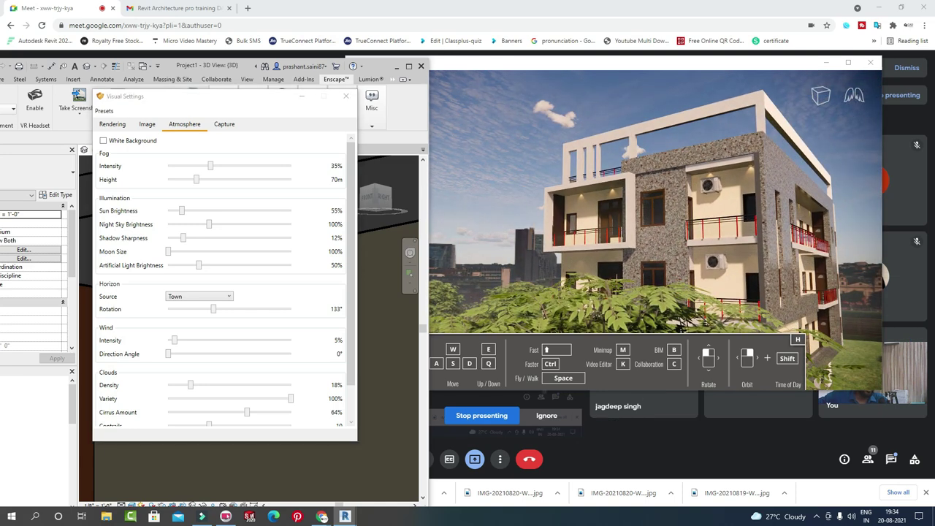
pyautogui.moveTo(643, 292); pyautogui.dragTo(599, 293, button='right')
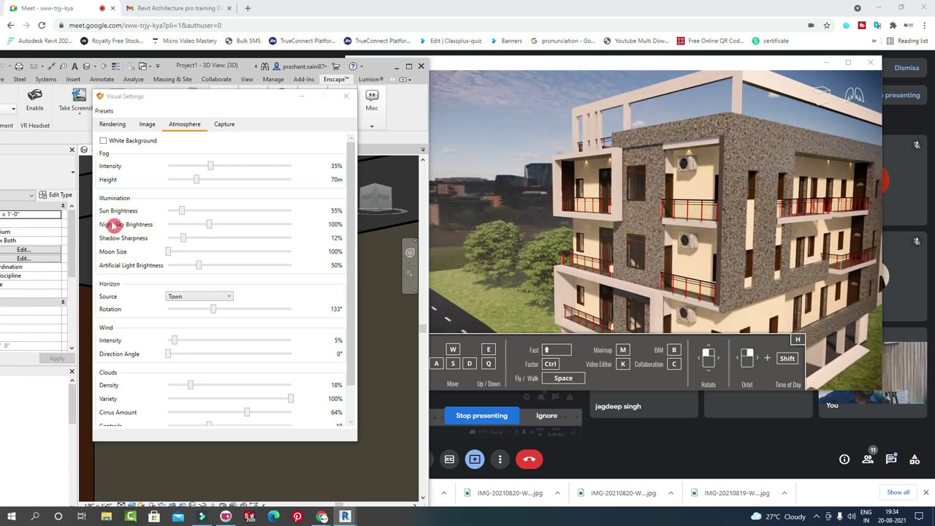
pyautogui.click(200, 267)
pyautogui.moveTo(200, 269)
pyautogui.mouseDown()
pyautogui.moveTo(212, 272)
pyautogui.moveTo(200, 272)
pyautogui.mouseUp()
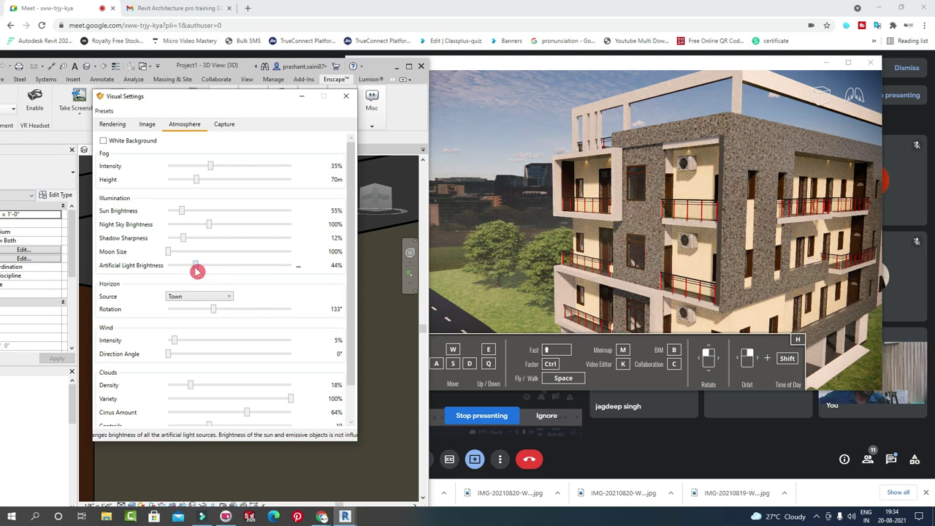
pyautogui.moveTo(199, 271); pyautogui.dragTo(195, 268)
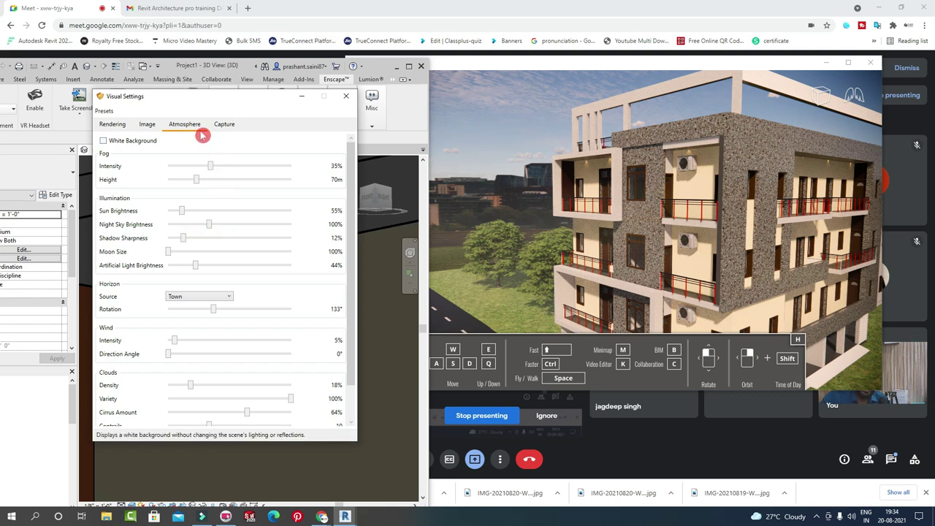
pyautogui.moveTo(873, 372)
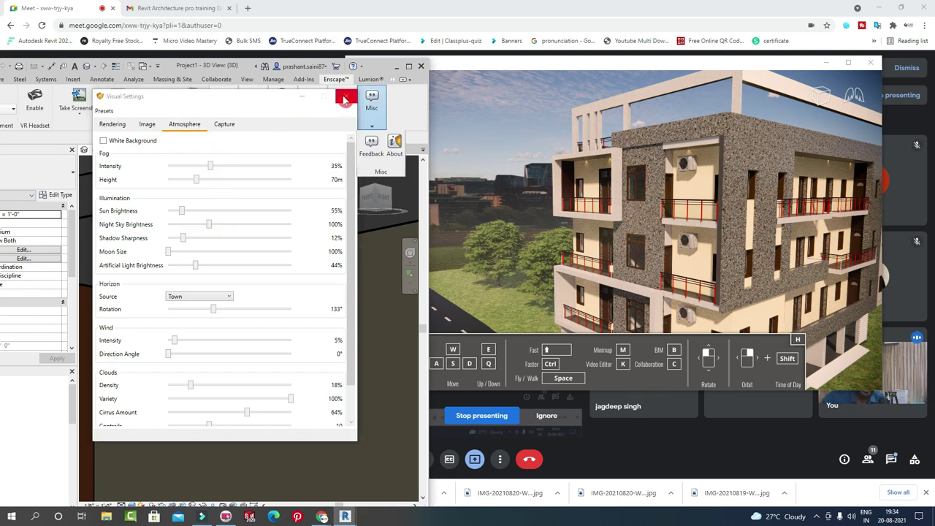
pyautogui.click(345, 96)
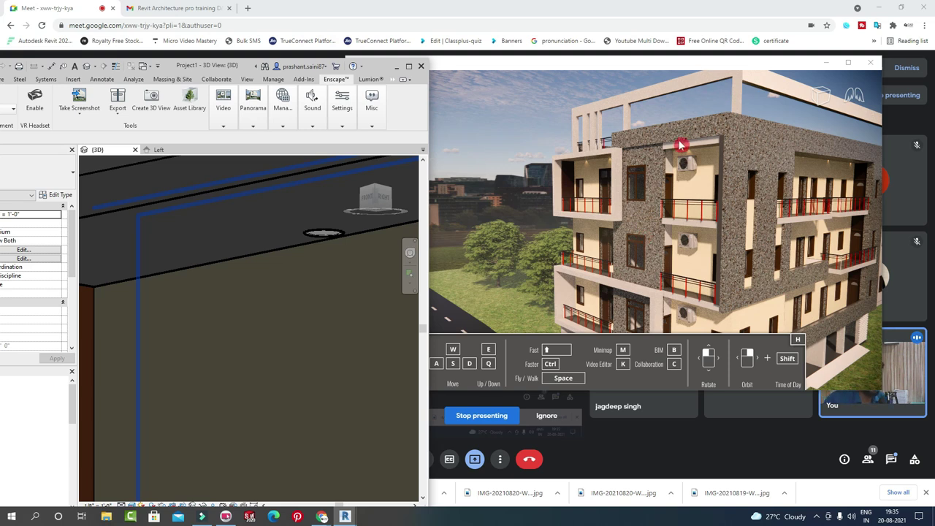
# Orbit the Enscape preview to show the stone-clad corner and red-railed balconies from a new angle.
pyautogui.moveTo(666, 187); pyautogui.dragTo(730, 102)
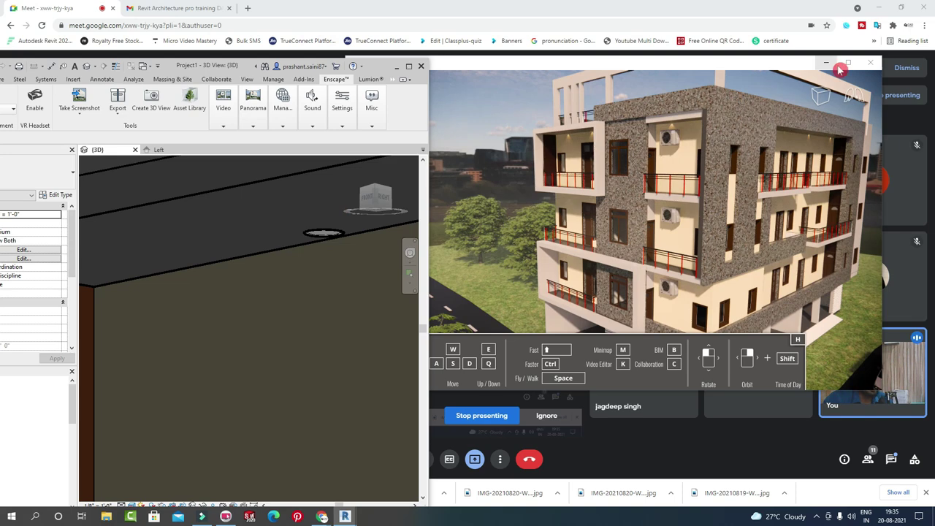
# Maximize Revit and frame the whole building and site in the 3D view.
pyautogui.click(409, 66)
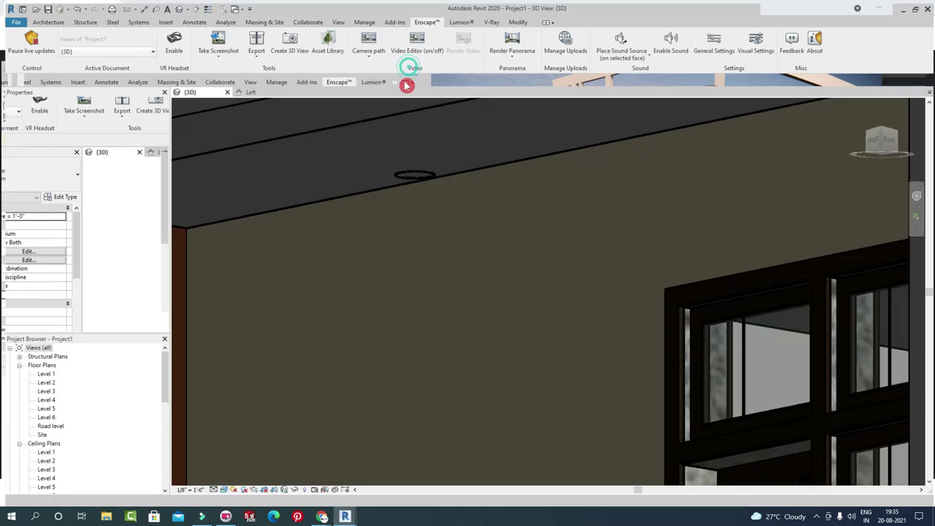
pyautogui.scroll(-2, 555, 241)
pyautogui.scroll(-3, 537, 243)
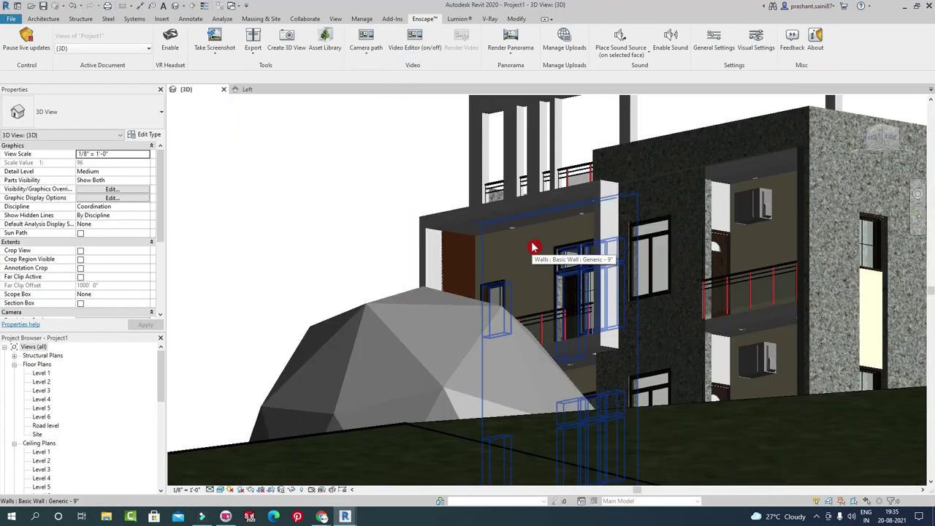
pyautogui.scroll(-3, 548, 200)
pyautogui.moveTo(592, 267); pyautogui.dragTo(596, 324, button='middle')
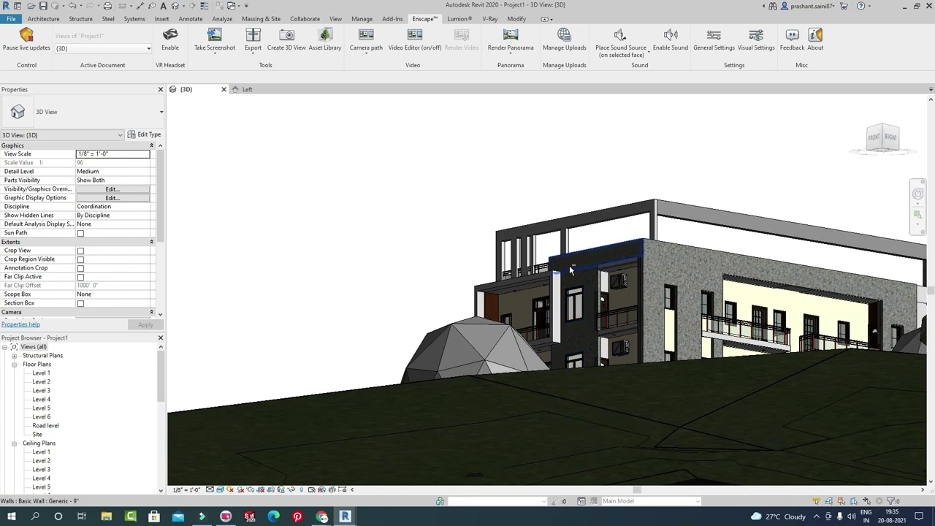
pyautogui.scroll(-3, 555, 292)
pyautogui.moveTo(514, 234)
pyautogui.mouseDown(button='middle')
pyautogui.moveTo(513, 176)
pyautogui.moveTo(518, 226)
pyautogui.mouseUp(button='middle')
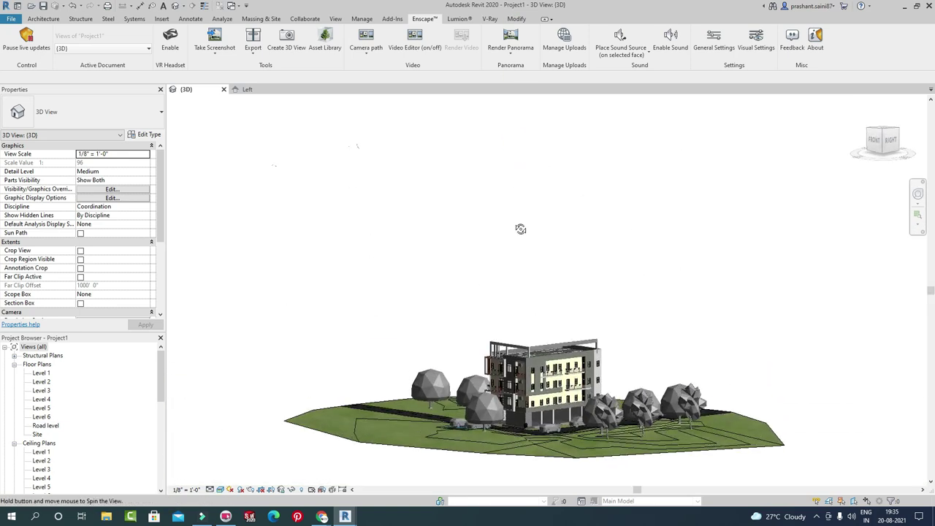
pyautogui.scroll(3, 465, 382)
pyautogui.scroll(2, 520, 188)
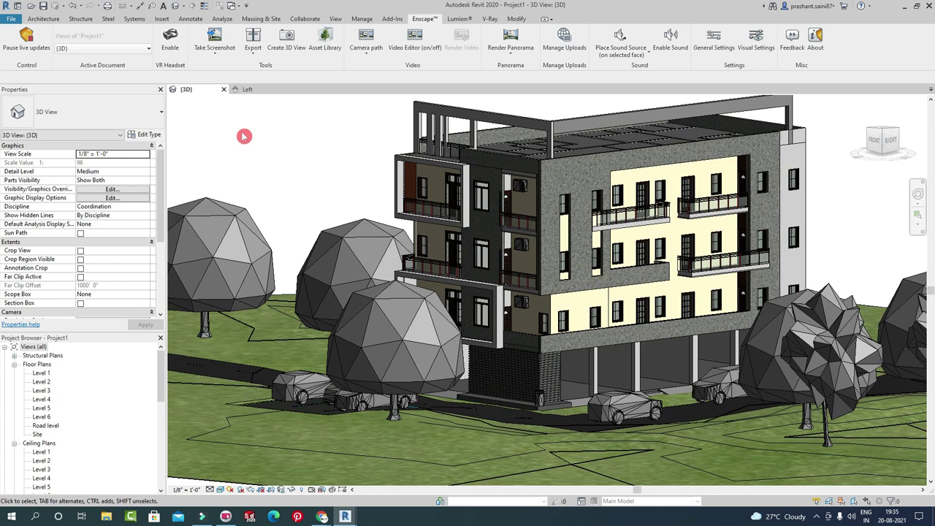
# Set Enscape's active document to 3D View 3 and orbit its live preview.
pyautogui.click(93, 48)
pyautogui.click(98, 149)
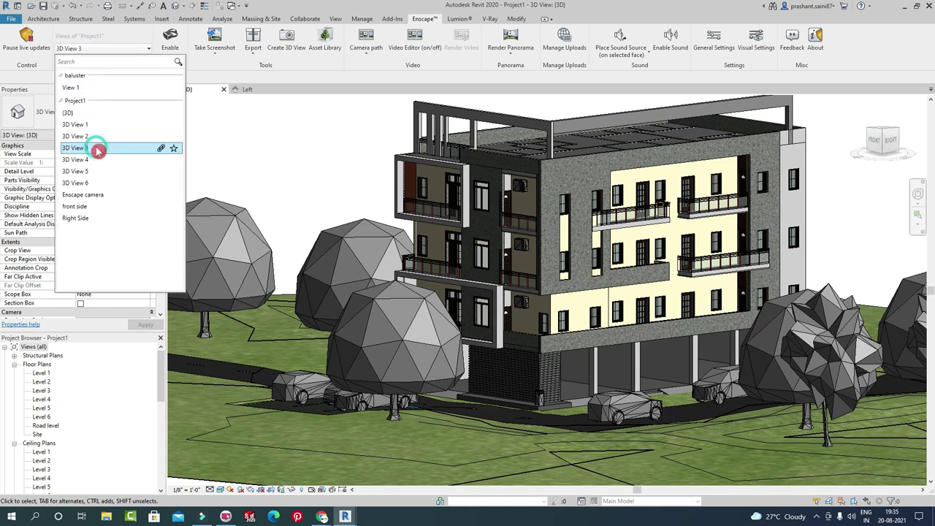
pyautogui.click(345, 516)
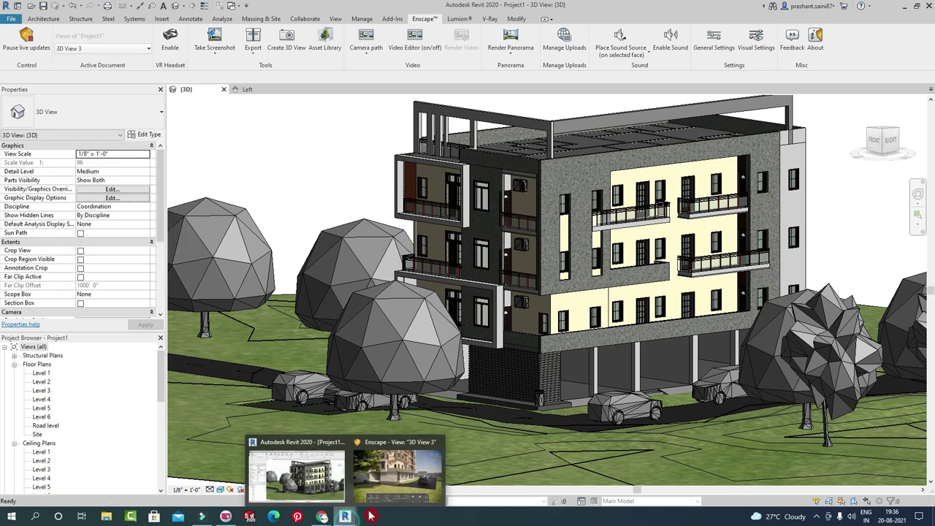
pyautogui.click(391, 482)
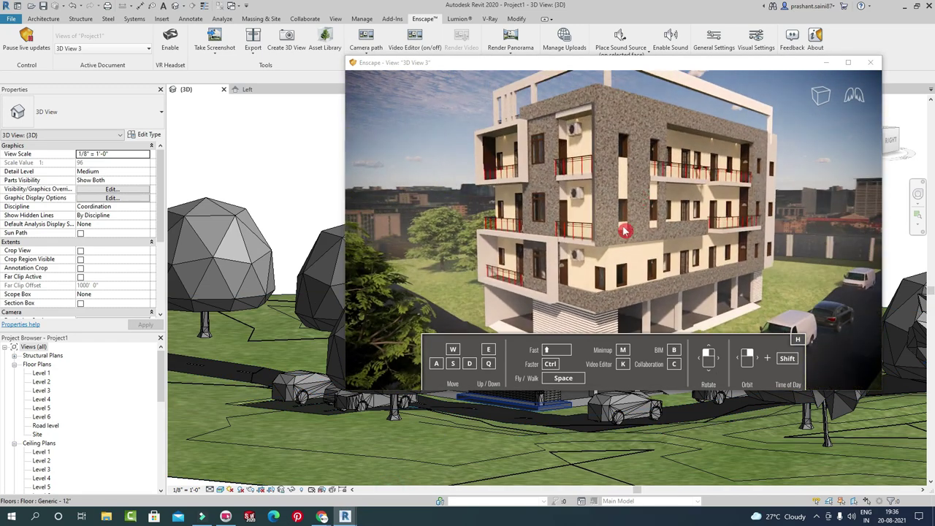
pyautogui.moveTo(588, 281); pyautogui.dragTo(596, 218)
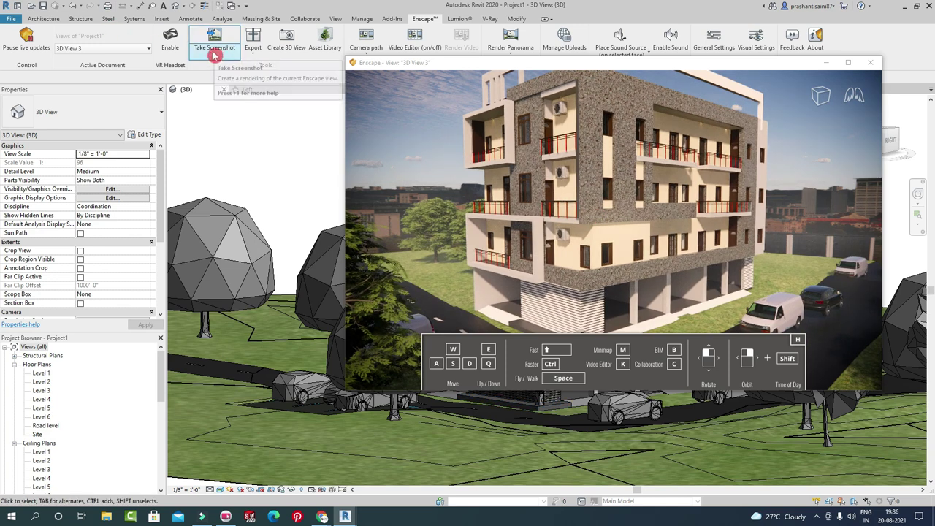
# Look over Enscape's standalone export and screenshot rendering options, then close them.
pyautogui.click(253, 52)
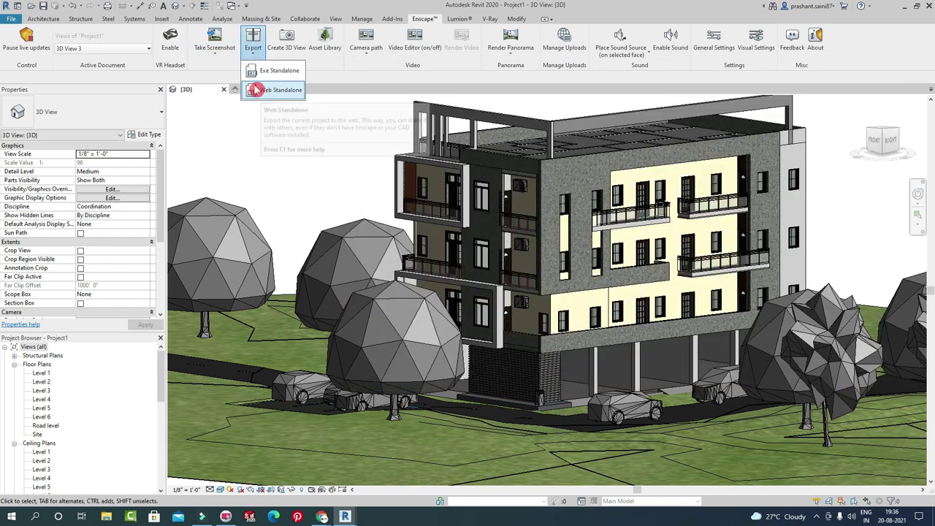
pyautogui.click(216, 53)
pyautogui.click(334, 71)
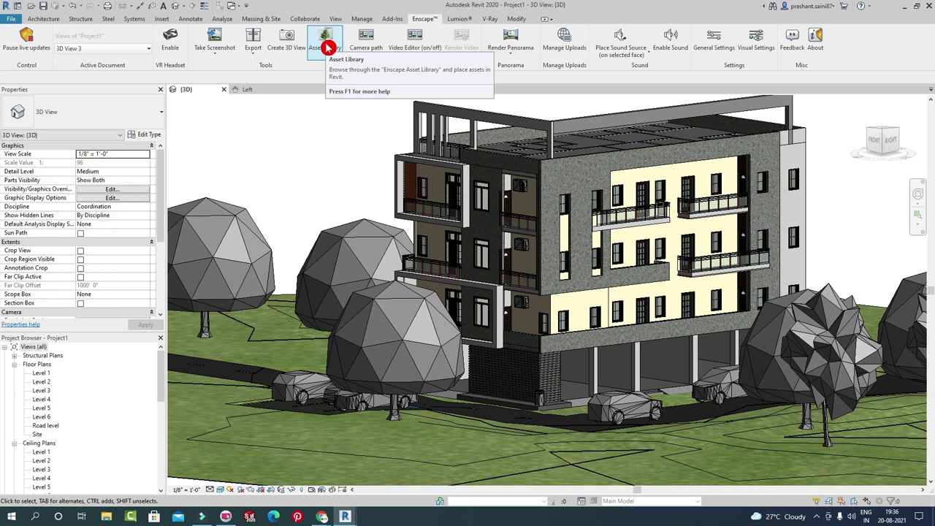
# Open Enscape's Asset Library, move its window up and right, and try the Vegetation category.
pyautogui.click(326, 44)
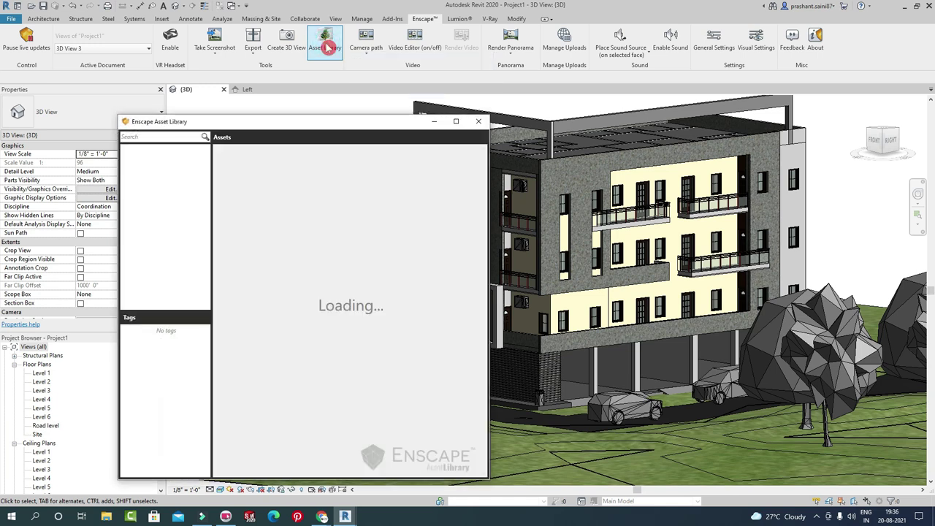
pyautogui.moveTo(335, 129); pyautogui.dragTo(358, 92)
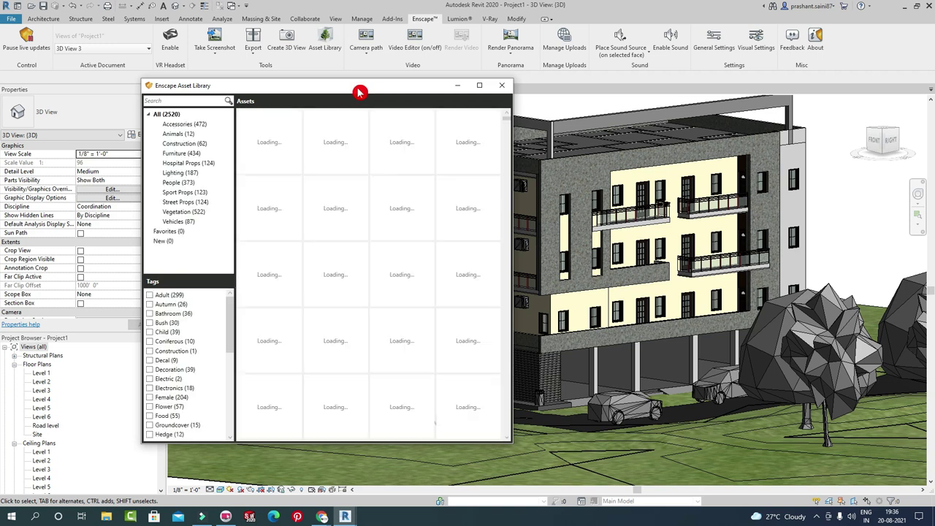
pyautogui.moveTo(337, 141)
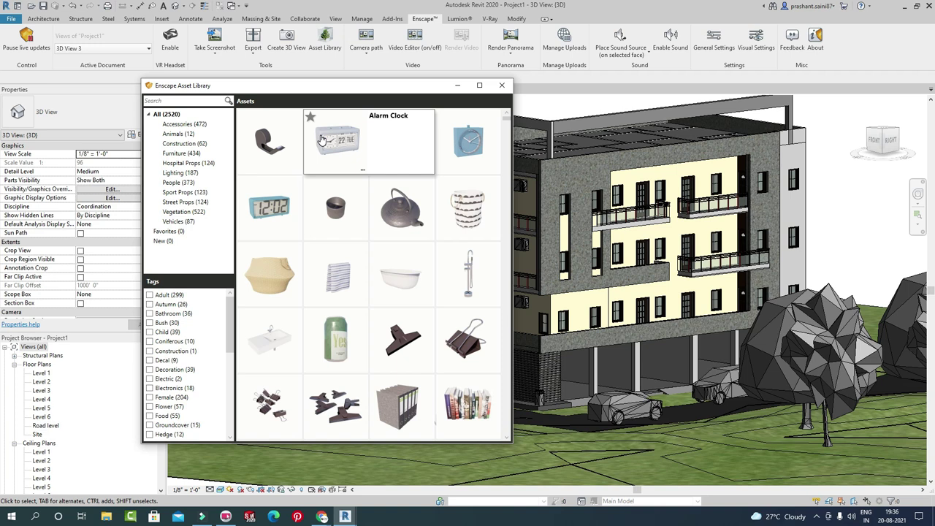
pyautogui.click(150, 210)
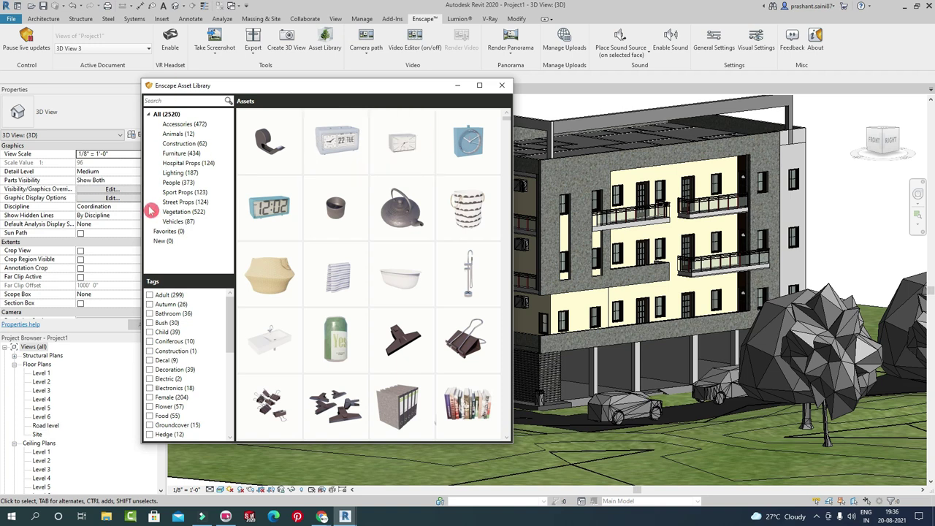
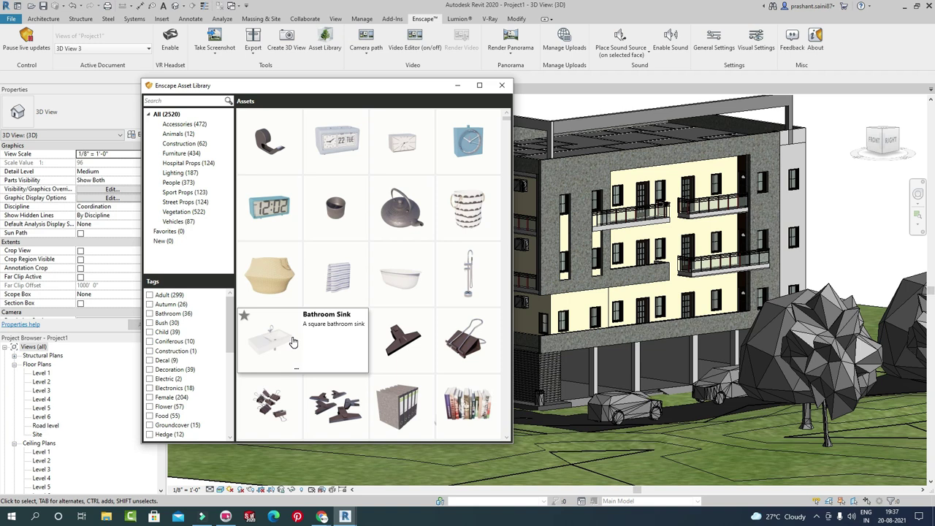
# Filter the Enscape Asset Library to the Vehicles (87) category.
pyautogui.moveTo(292, 342); pyautogui.dragTo(145, 180)
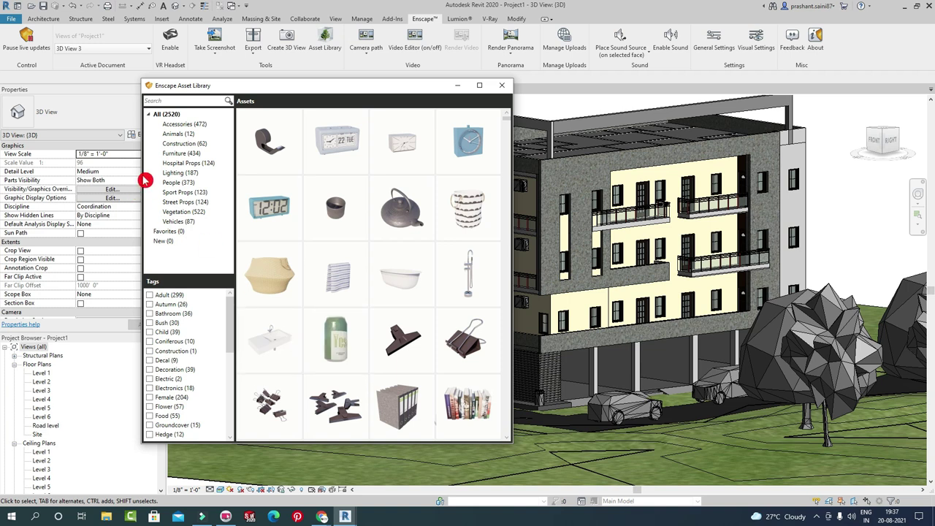
pyautogui.click(178, 221)
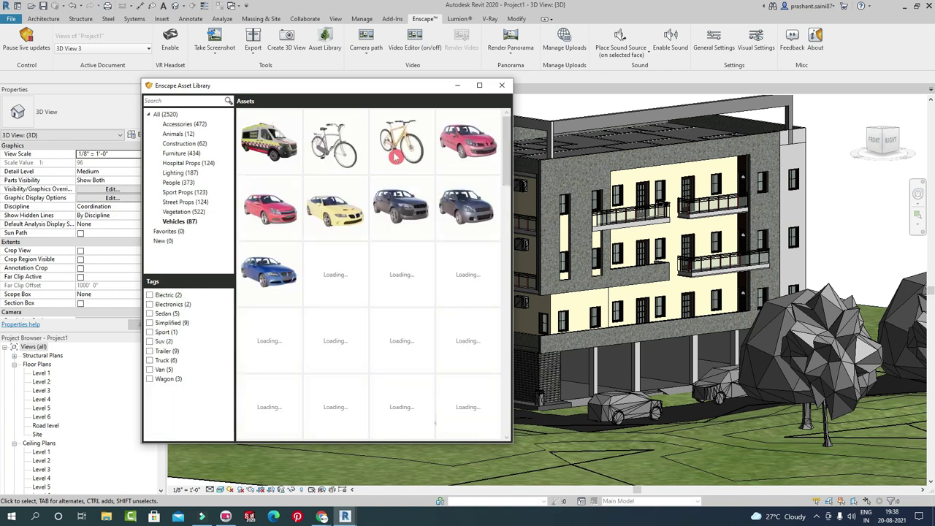
pyautogui.moveTo(509, 141); pyautogui.dragTo(513, 192)
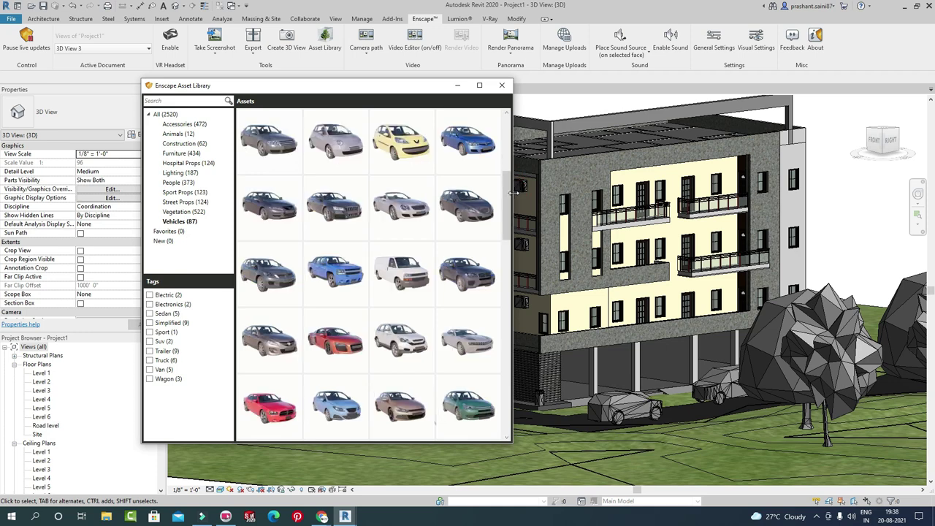
# Scroll the vehicle grid down to the trucks and trailers.
pyautogui.scroll(-3, 432, 265)
pyautogui.scroll(-2, 431, 265)
pyautogui.scroll(-5, 421, 268)
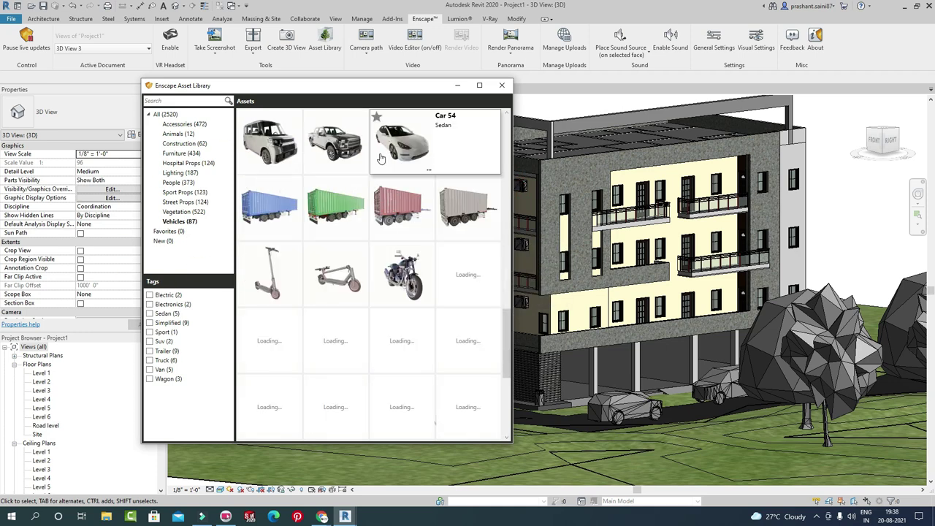
pyautogui.scroll(-2, 376, 182)
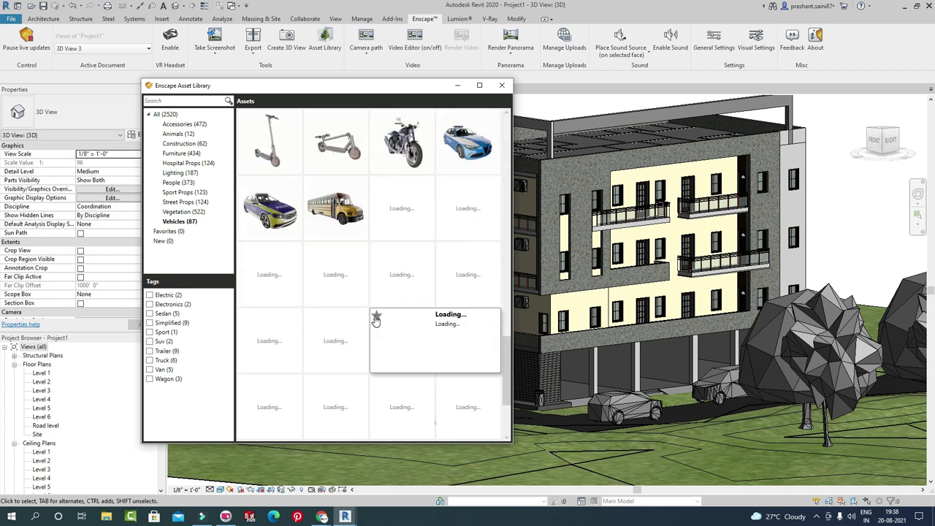
pyautogui.scroll(1, 376, 320)
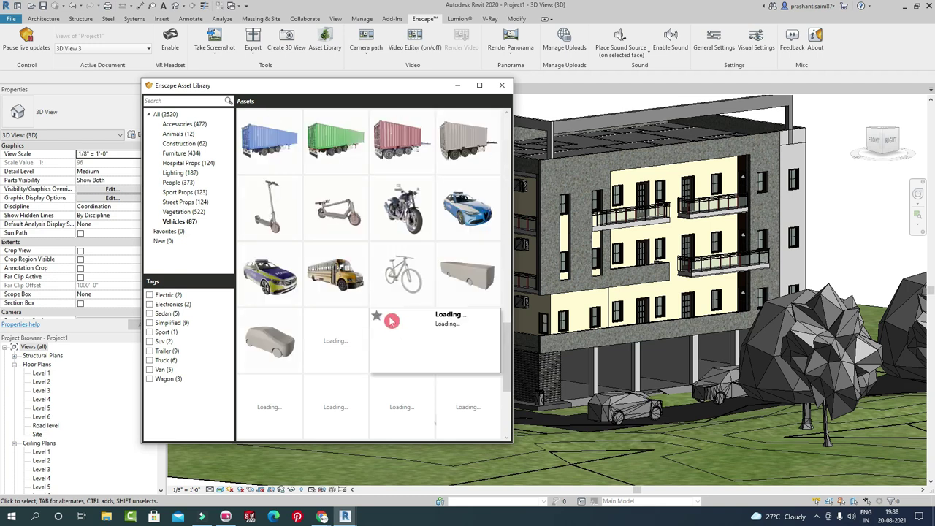
pyautogui.scroll(-2, 392, 320)
pyautogui.scroll(-1, 395, 297)
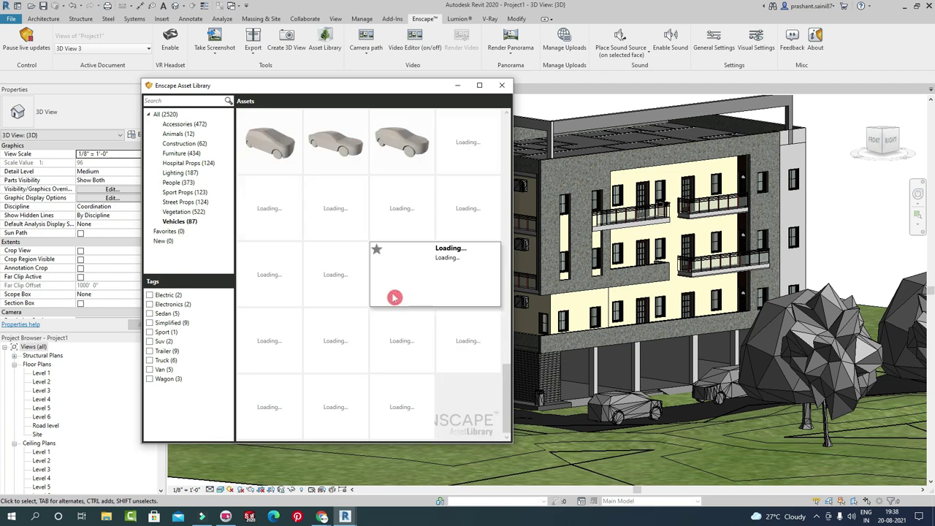
pyautogui.scroll(4, 380, 322)
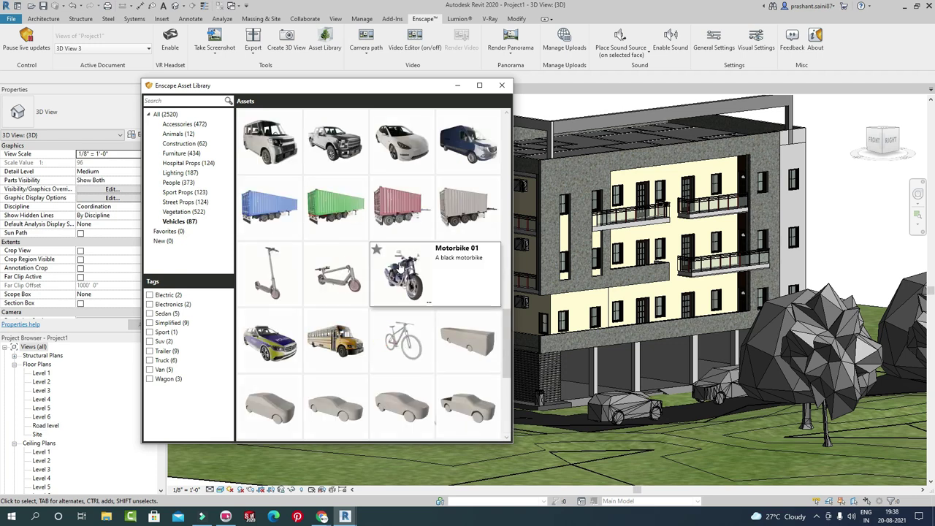
pyautogui.scroll(-4, 400, 268)
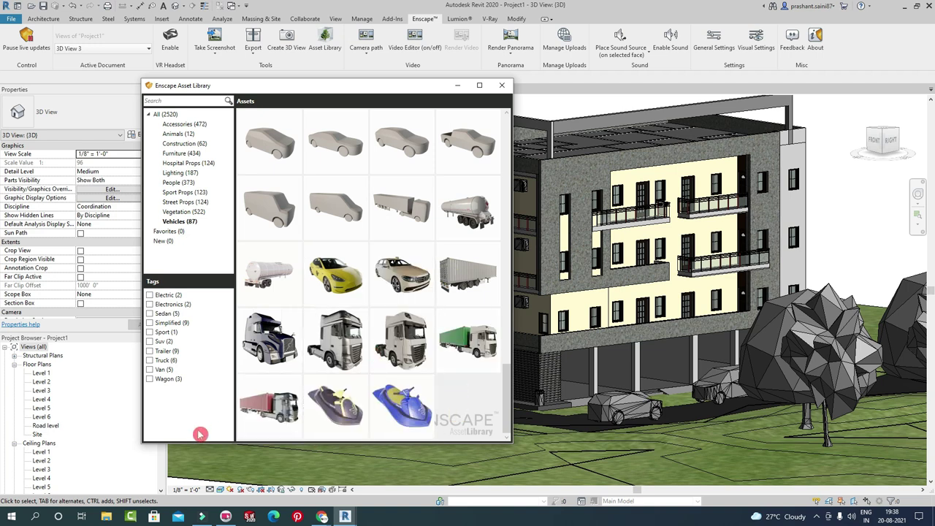
pyautogui.moveTo(269, 404)
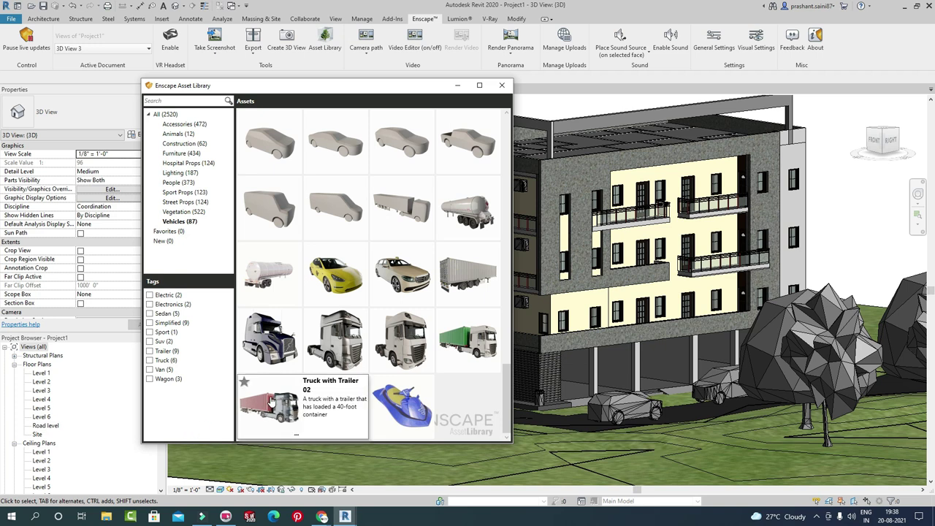
# Pick Truck with Trailer 02 and drop it on the road next to the building.
pyautogui.click(272, 401)
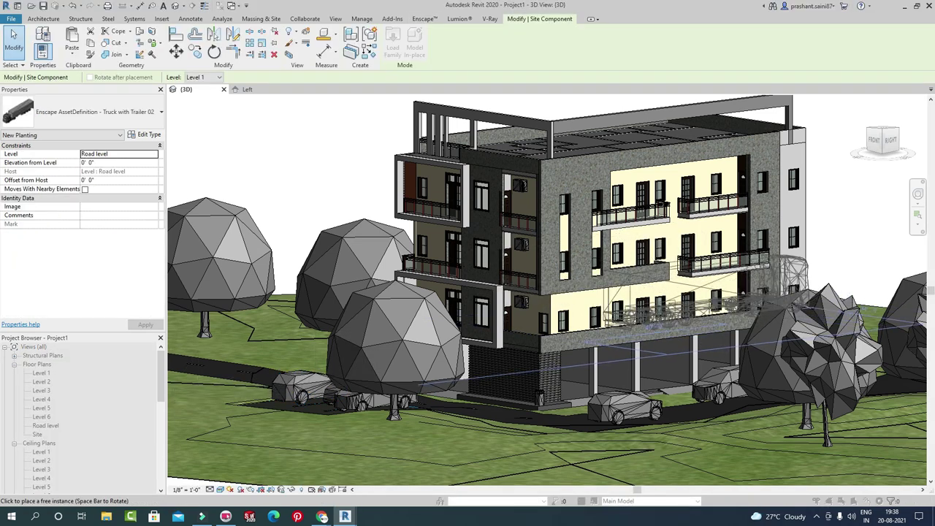
pyautogui.scroll(-4, 724, 299)
pyautogui.moveTo(628, 147)
pyautogui.mouseDown(button='middle')
pyautogui.moveTo(630, 363)
pyautogui.moveTo(621, 151)
pyautogui.mouseUp(button='middle')
pyautogui.scroll(2, 589, 298)
pyautogui.scroll(2, 589, 298)
pyautogui.scroll(2, 588, 298)
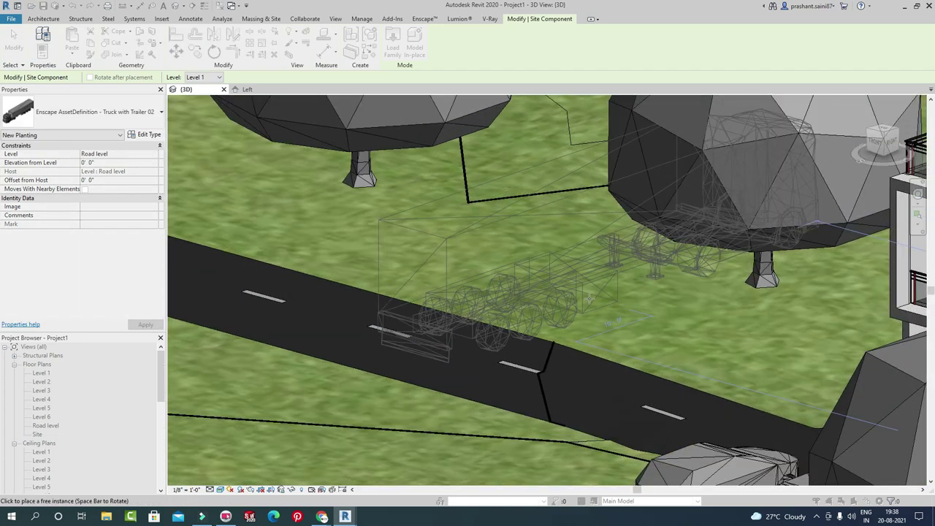
pyautogui.scroll(1, 589, 298)
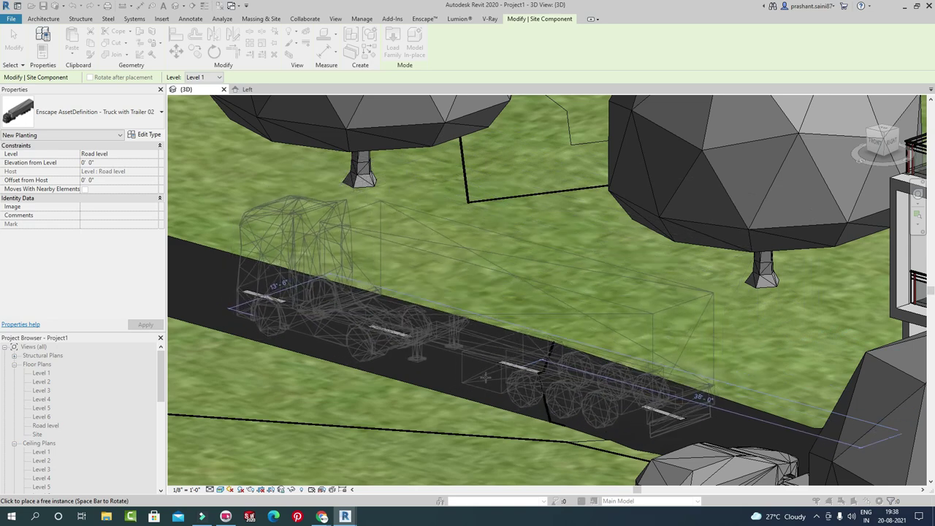
pyautogui.click(485, 377)
pyautogui.scroll(-1, 546, 278)
pyautogui.scroll(-3, 546, 278)
pyautogui.press('Escape')
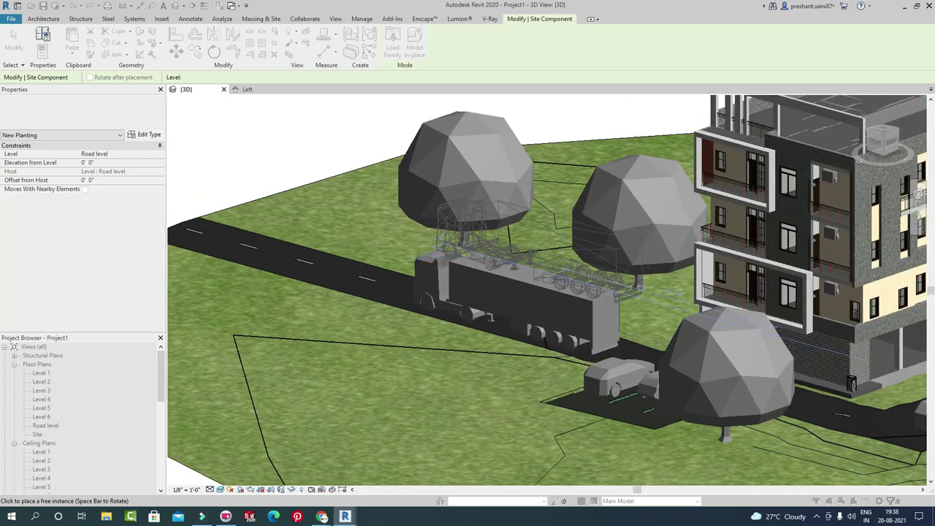
pyautogui.scroll(1, 546, 279)
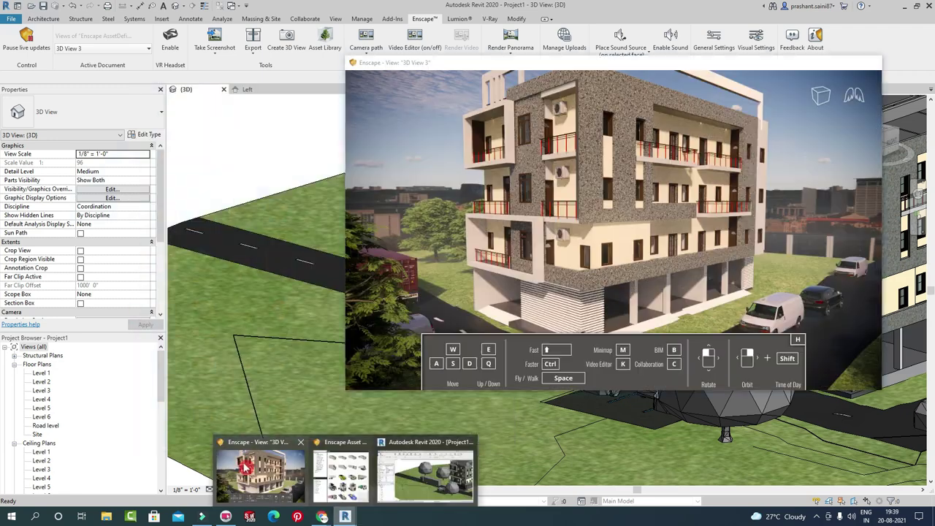
# View the Enscape render full screen, orbiting around the truck and red container trailer.
pyautogui.click(249, 468)
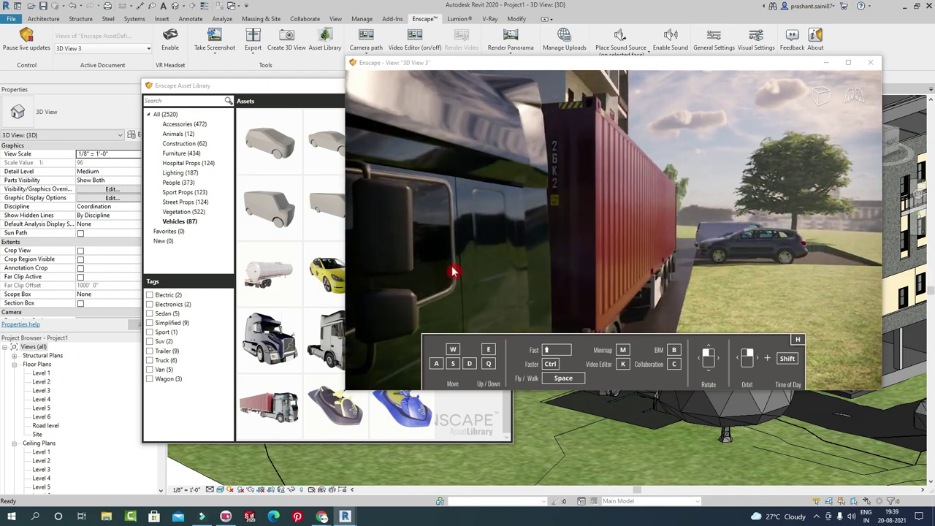
pyautogui.scroll(-3, 600, 186)
pyautogui.moveTo(601, 186); pyautogui.dragTo(608, 204, button='right')
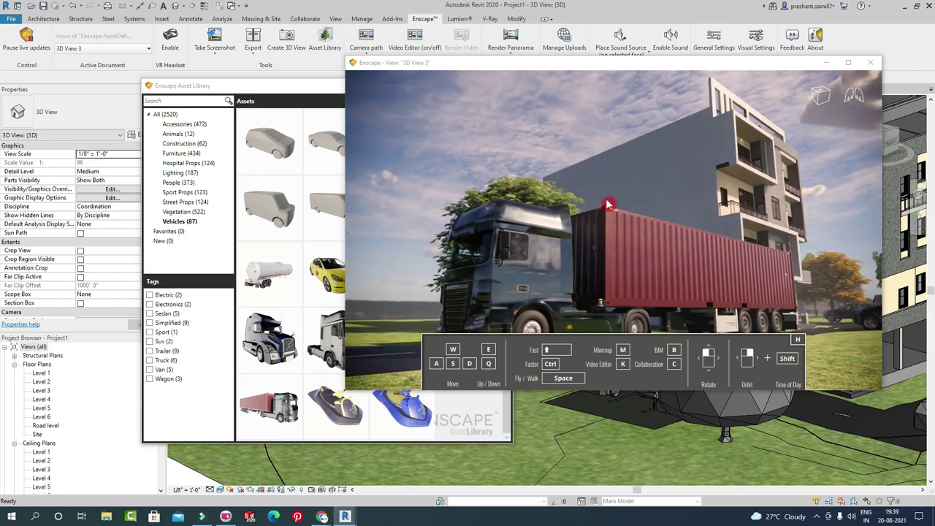
pyautogui.click(849, 66)
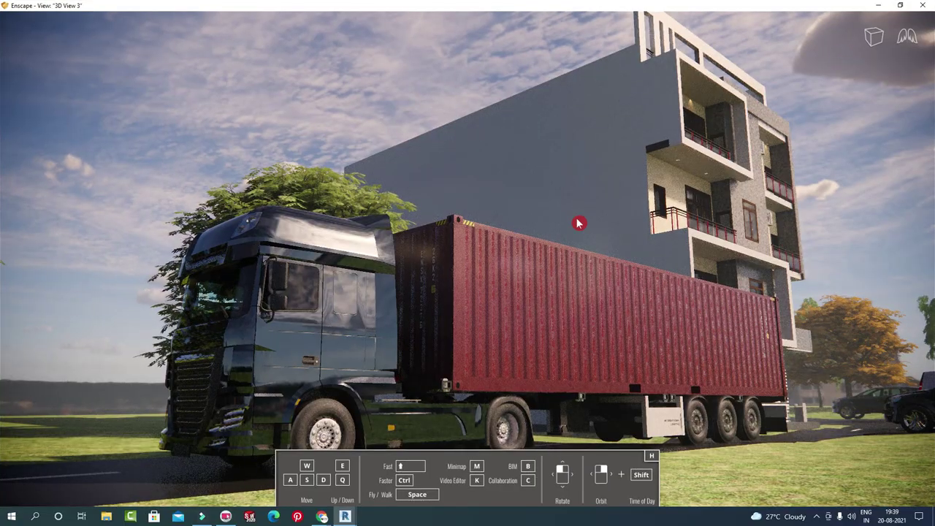
pyautogui.moveTo(578, 223); pyautogui.dragTo(574, 221, button='right')
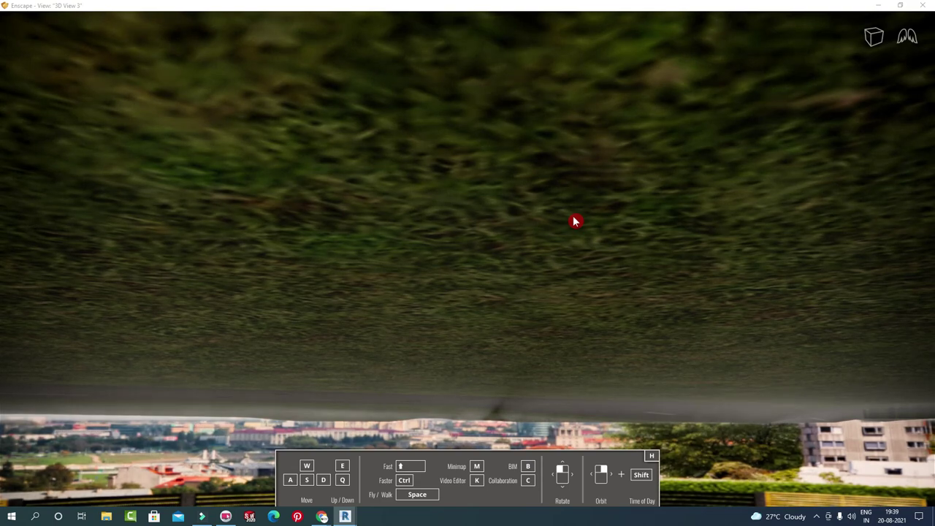
pyautogui.moveTo(589, 151)
pyautogui.mouseDown(button='right')
pyautogui.moveTo(584, 136)
pyautogui.moveTo(426, 100)
pyautogui.moveTo(385, 79)
pyautogui.mouseUp(button='right')
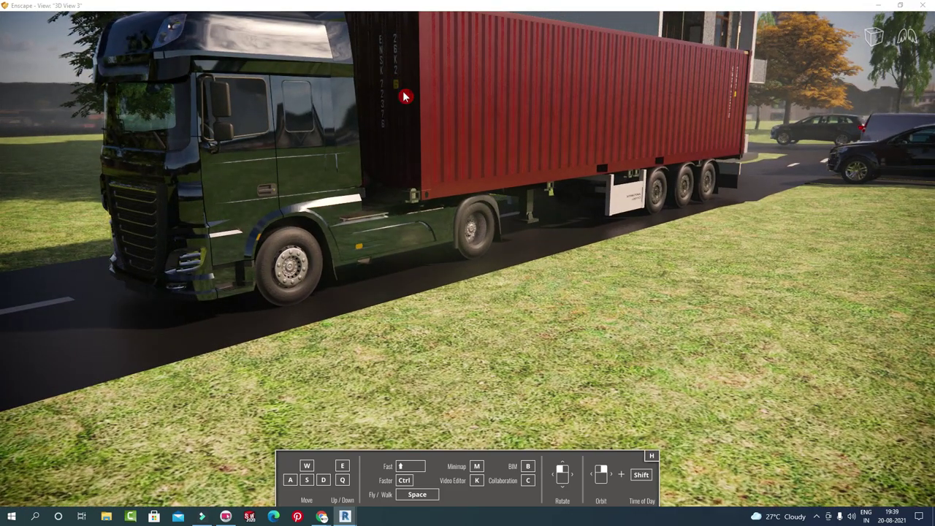
pyautogui.moveTo(406, 96); pyautogui.dragTo(431, 130)
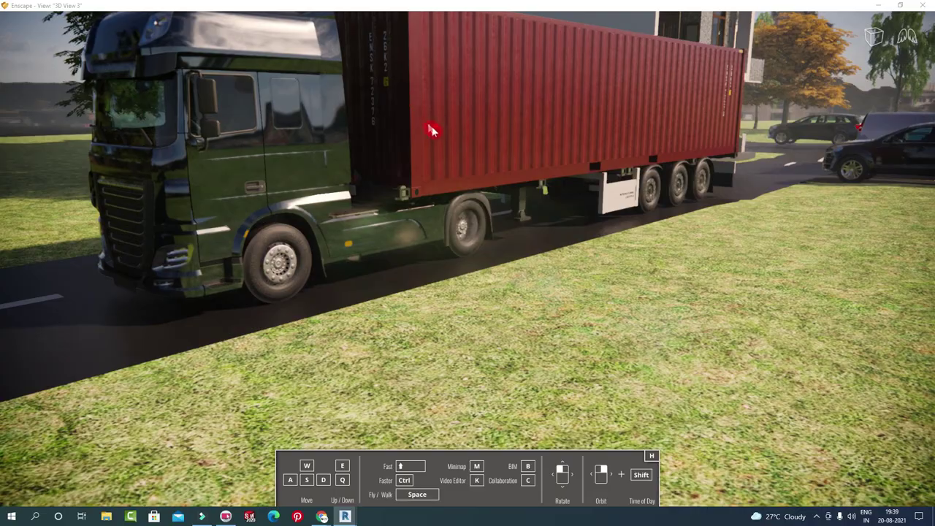
pyautogui.press('q')
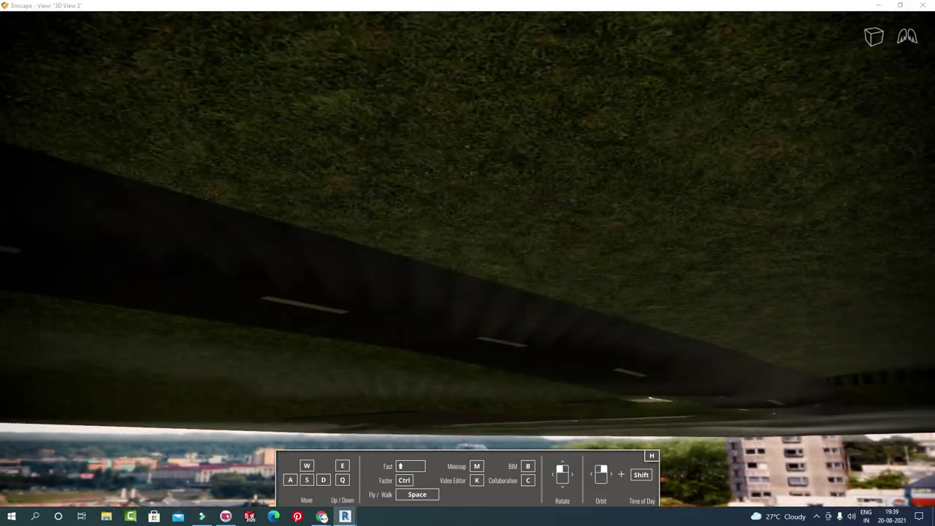
pyautogui.press('e')
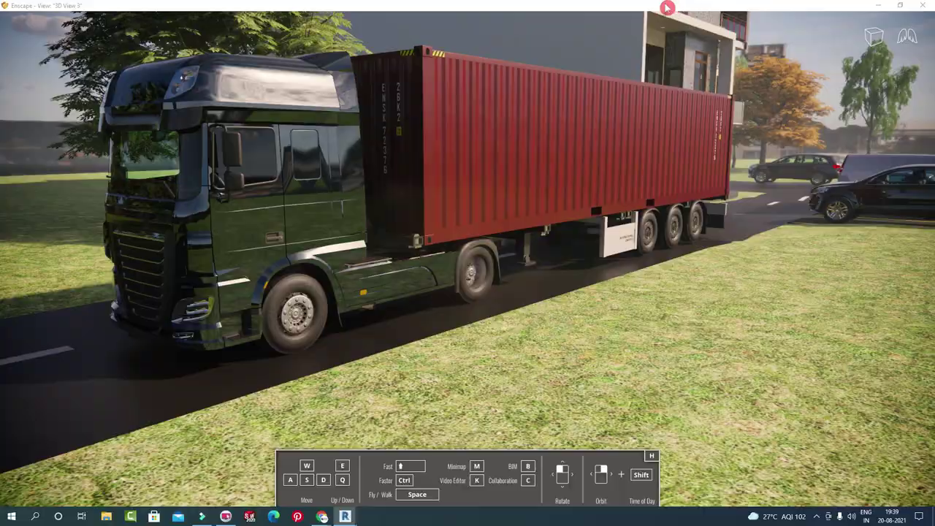
pyautogui.moveTo(667, 7); pyautogui.dragTo(787, 102)
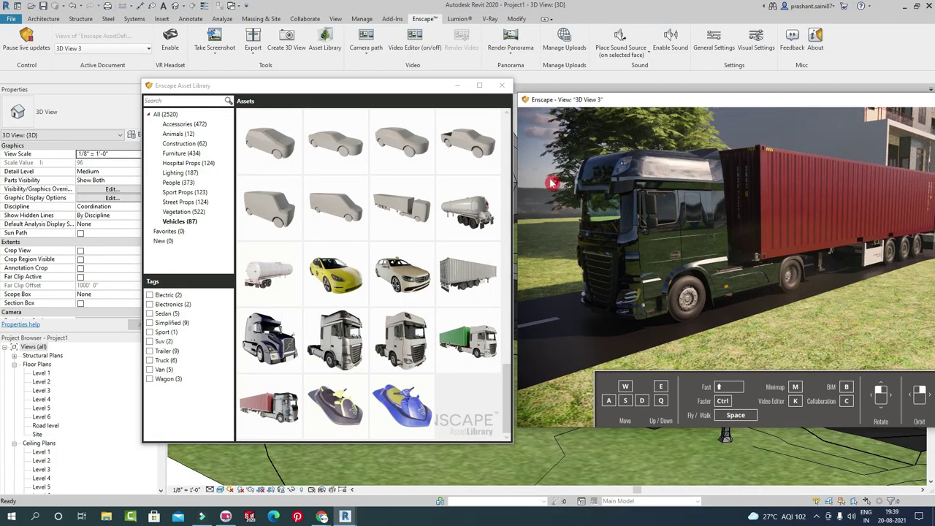
# Bring the Asset Library forward and scroll the Vehicles grid back up to the sedans.
pyautogui.click(368, 234)
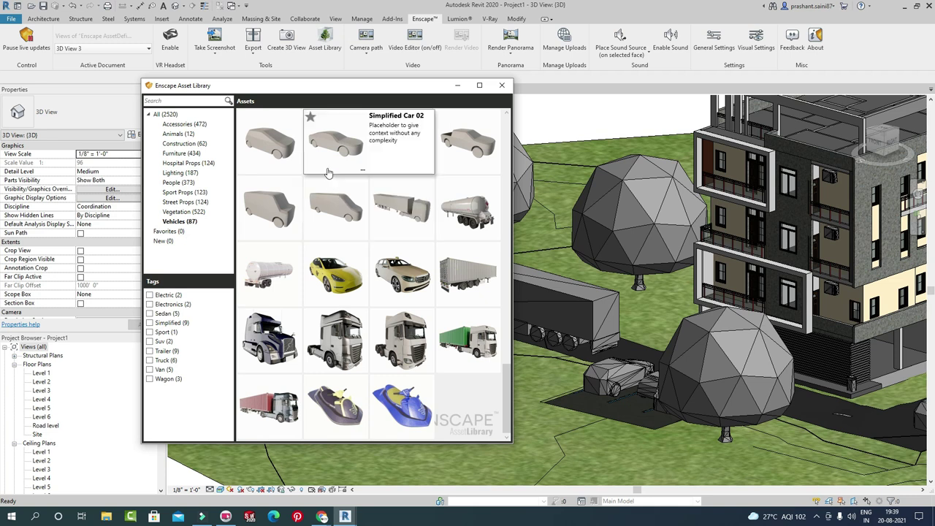
pyautogui.scroll(3, 336, 219)
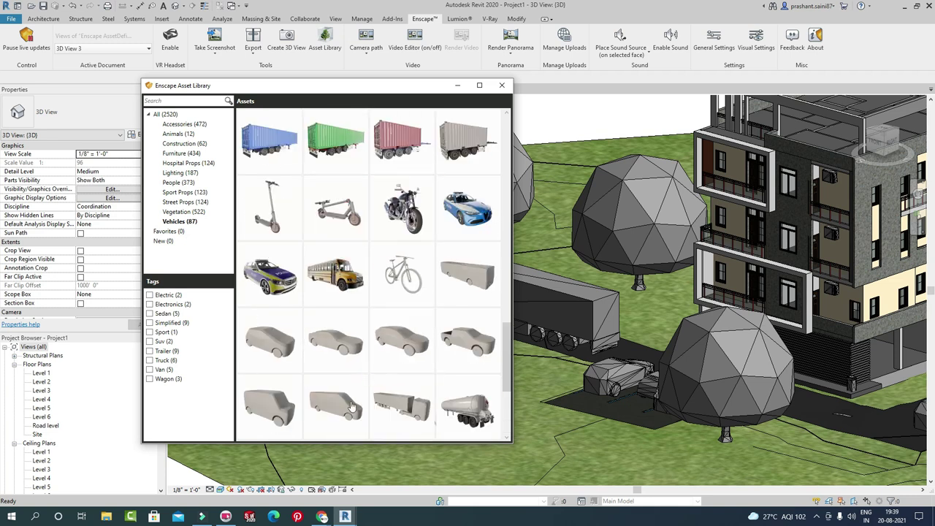
pyautogui.scroll(4, 375, 220)
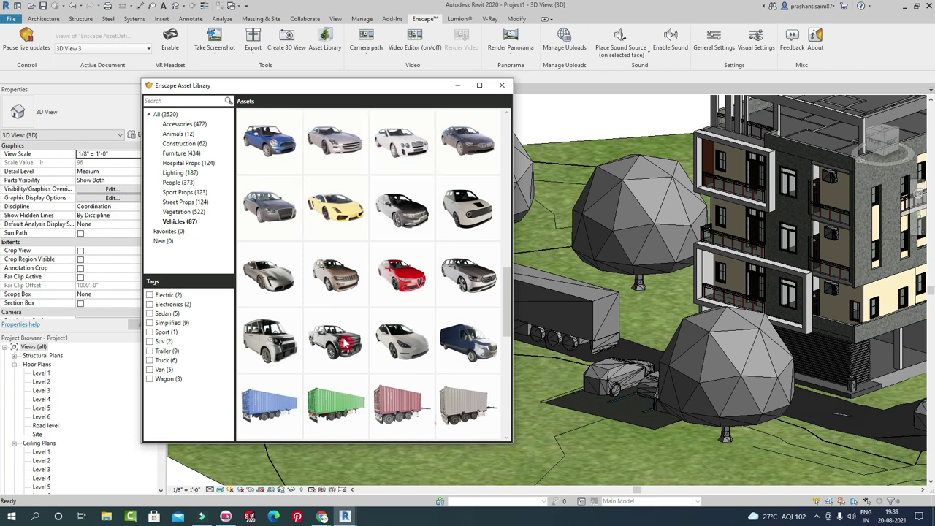
pyautogui.scroll(2, 360, 241)
pyautogui.scroll(3, 360, 252)
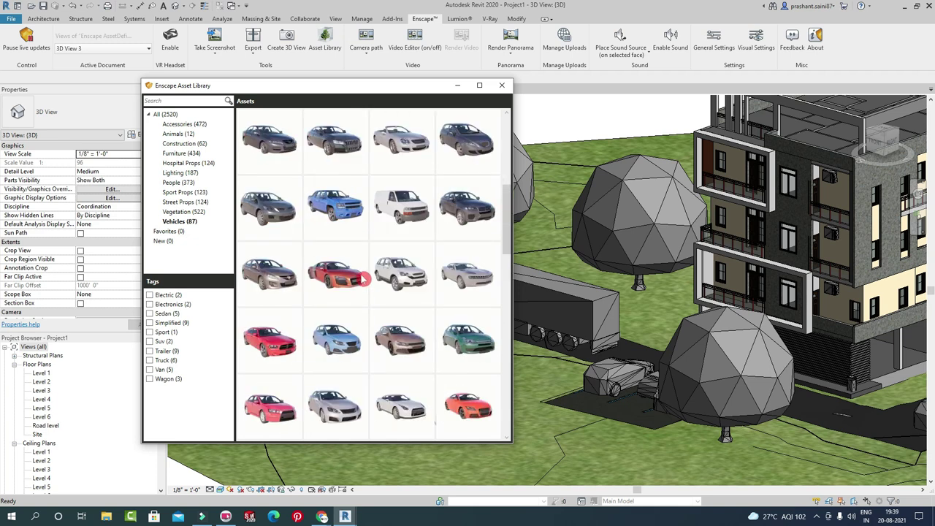
pyautogui.scroll(2, 362, 249)
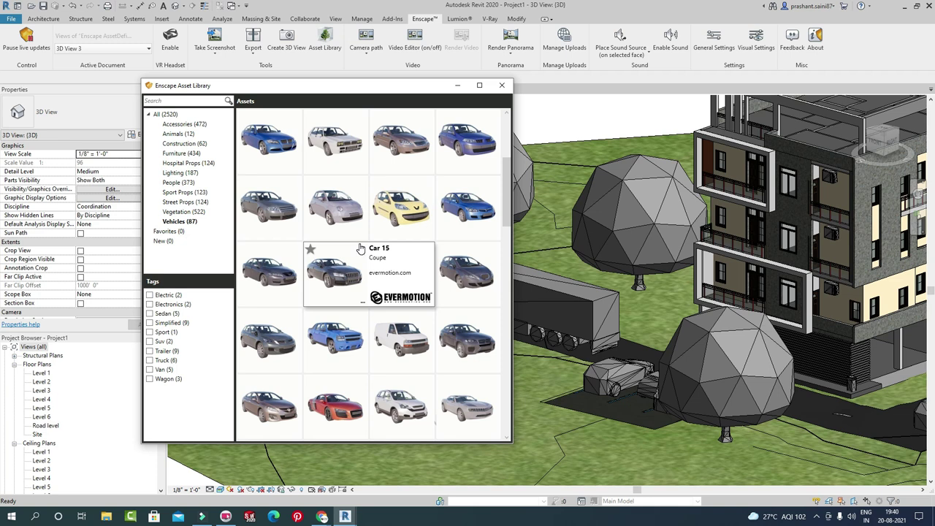
pyautogui.moveTo(334, 272)
pyautogui.click(371, 244)
pyautogui.click(156, 214)
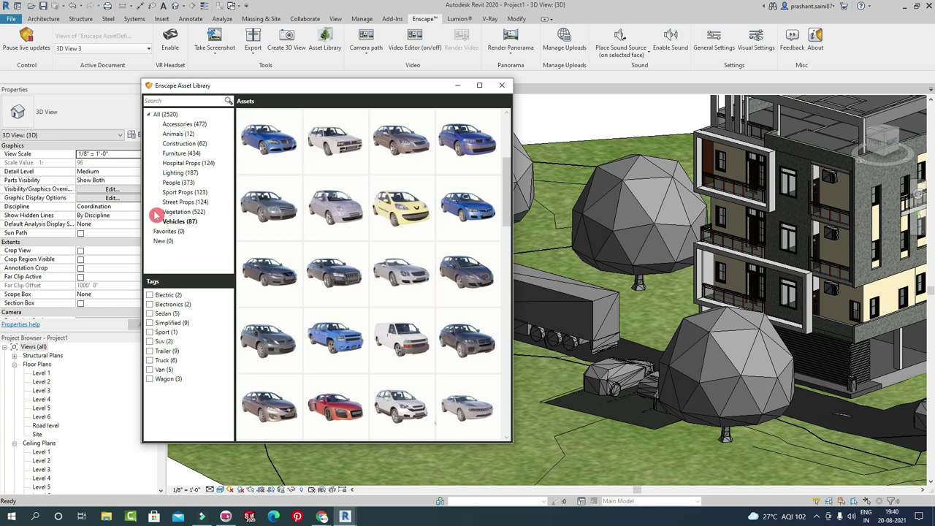
pyautogui.click(176, 215)
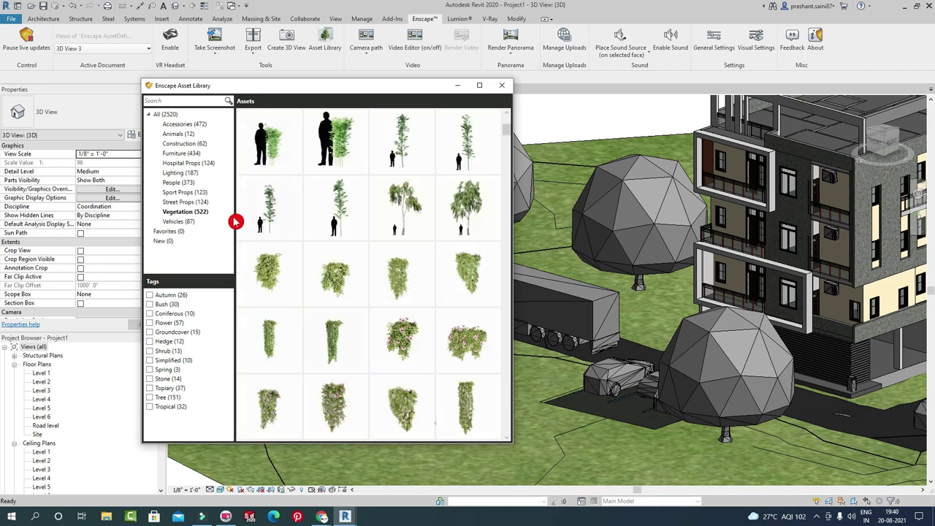
pyautogui.scroll(-3, 373, 217)
pyautogui.scroll(-3, 380, 197)
pyautogui.scroll(-3, 375, 190)
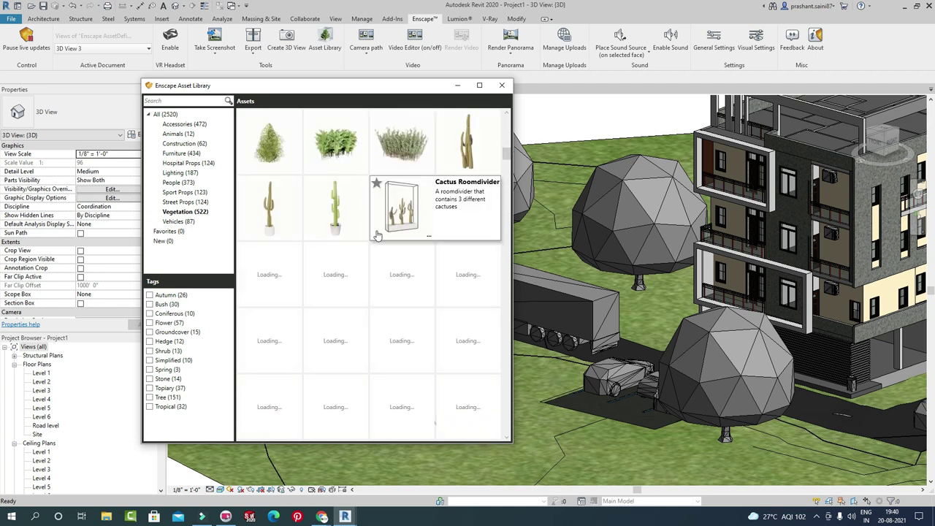
pyautogui.scroll(1, 377, 219)
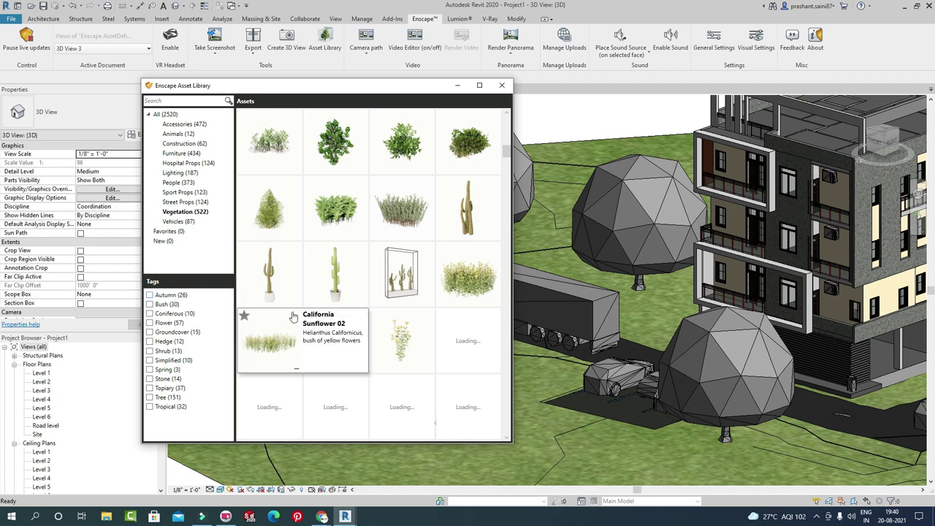
pyautogui.scroll(-3, 341, 298)
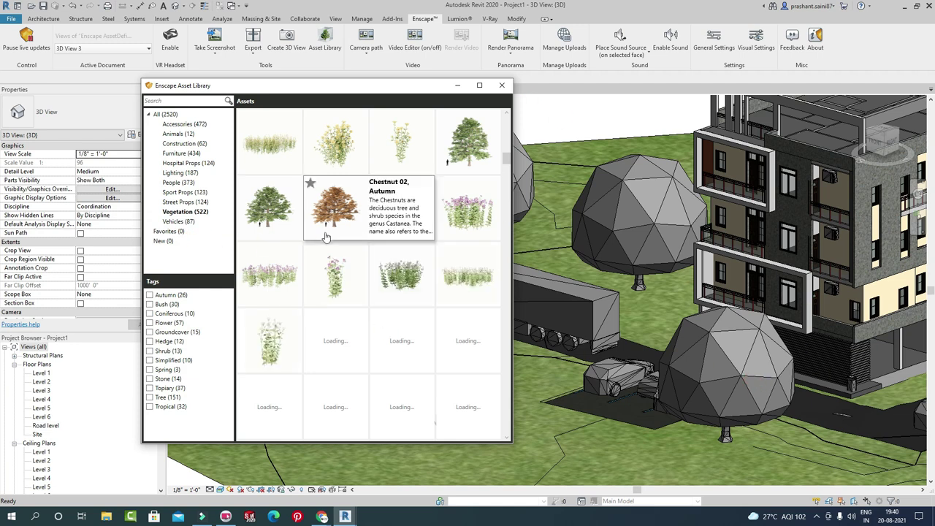
pyautogui.scroll(-1, 338, 235)
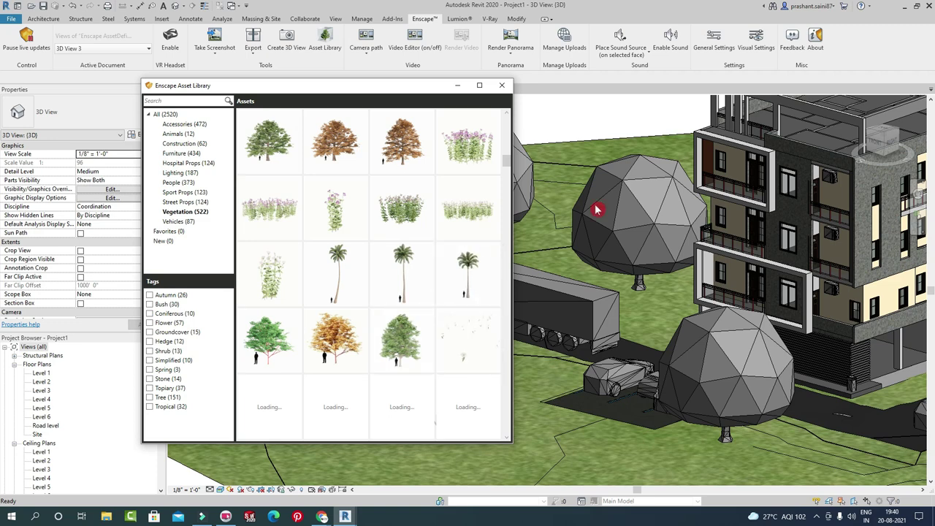
pyautogui.scroll(3, 732, 159)
pyautogui.scroll(3, 737, 172)
# Scroll down through the Vegetation assets in the Enscape Asset Library.
pyautogui.scroll(2, 744, 184)
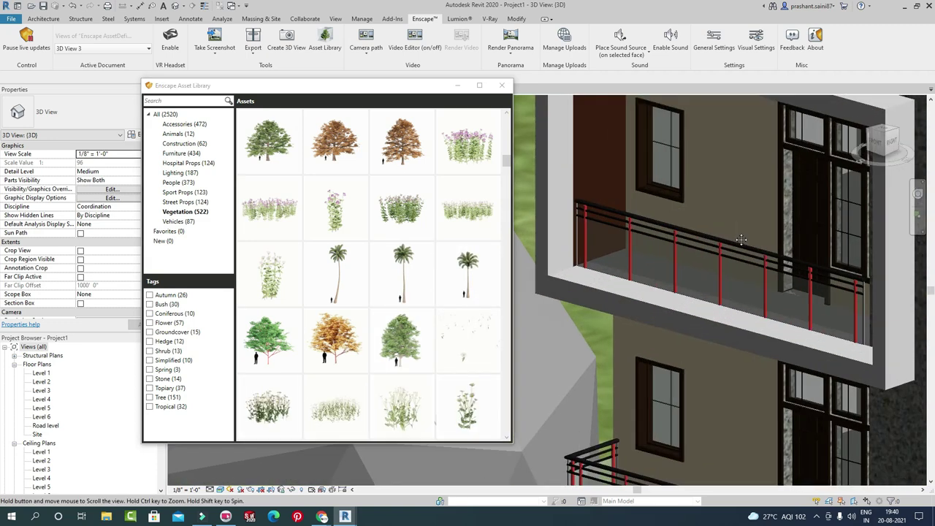
pyautogui.scroll(2, 742, 190)
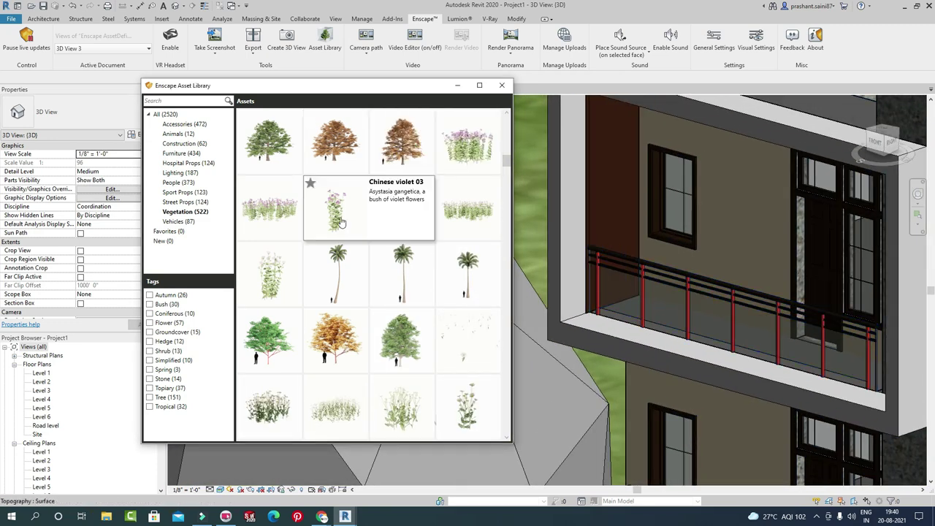
pyautogui.scroll(-5, 365, 285)
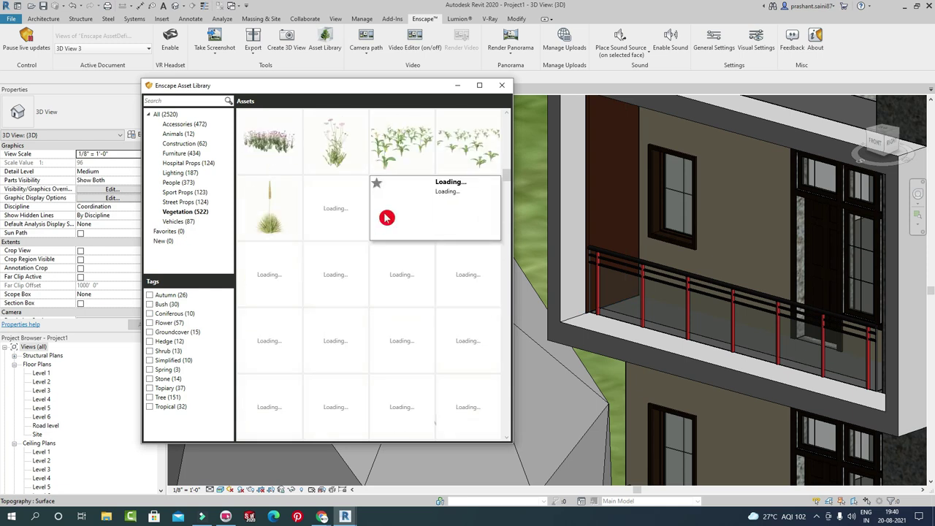
pyautogui.scroll(-1, 384, 234)
pyautogui.scroll(3, 395, 255)
pyautogui.scroll(-3, 397, 254)
pyautogui.scroll(-3, 402, 250)
pyautogui.scroll(-2, 392, 271)
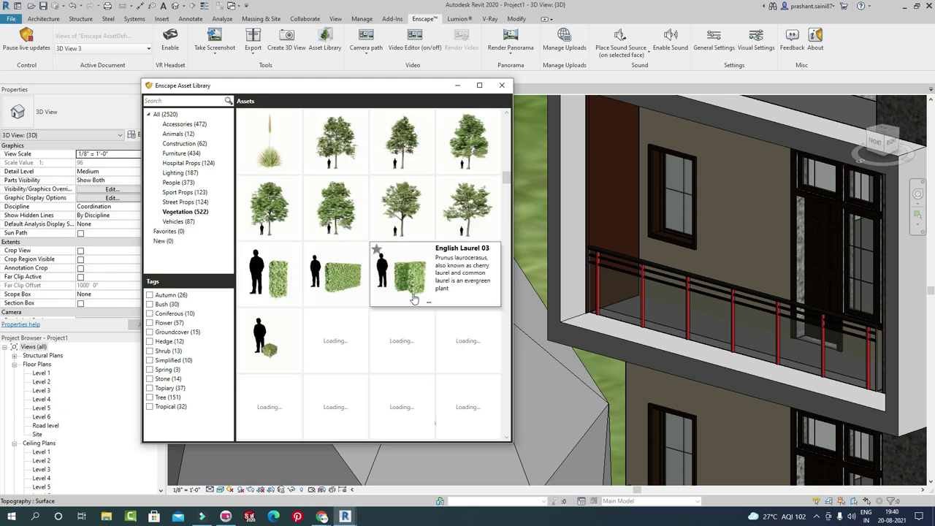
pyautogui.scroll(-1, 413, 298)
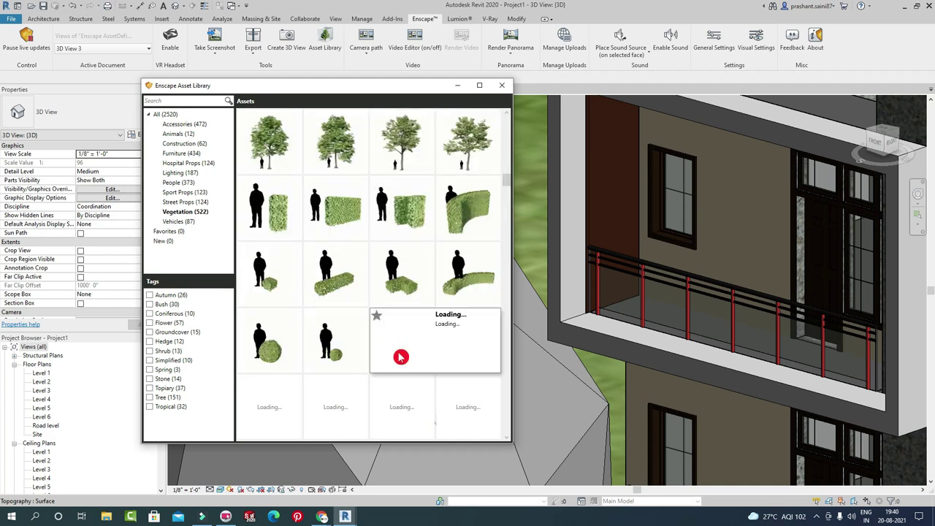
pyautogui.scroll(-3, 397, 285)
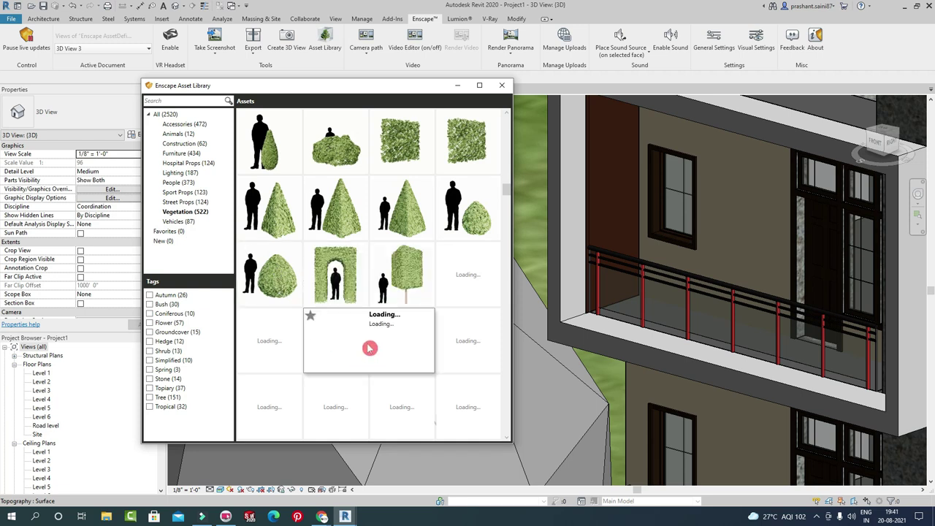
pyautogui.scroll(-2, 377, 350)
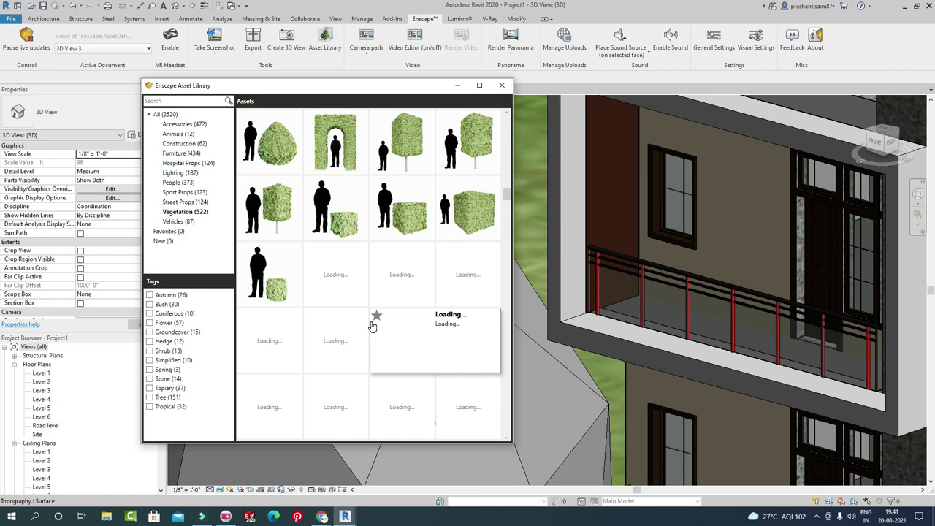
pyautogui.moveTo(404, 273)
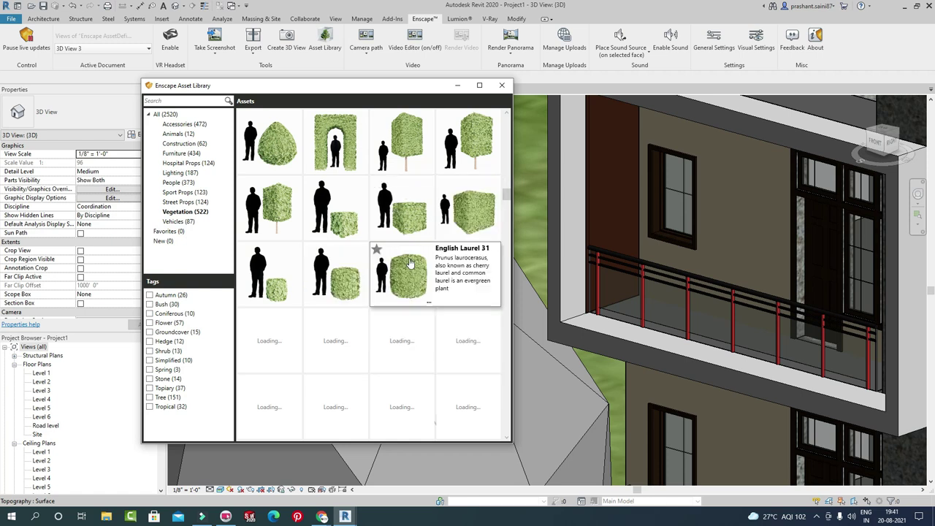
pyautogui.scroll(-3, 395, 182)
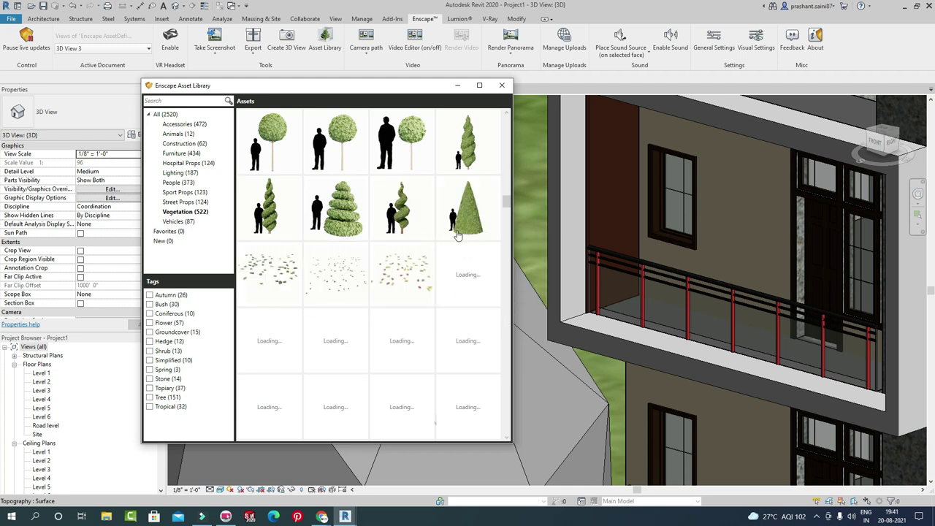
pyautogui.scroll(-1, 423, 186)
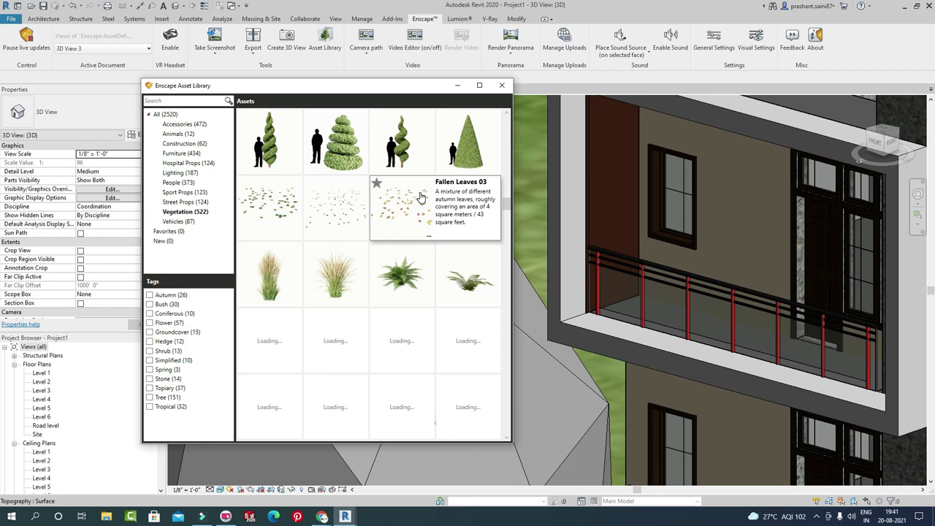
pyautogui.scroll(-2, 422, 199)
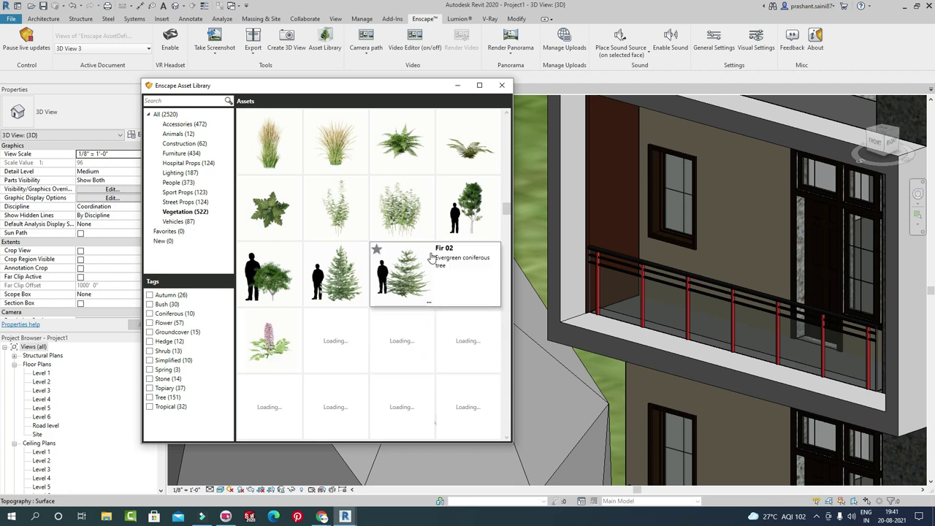
pyautogui.scroll(-2, 307, 245)
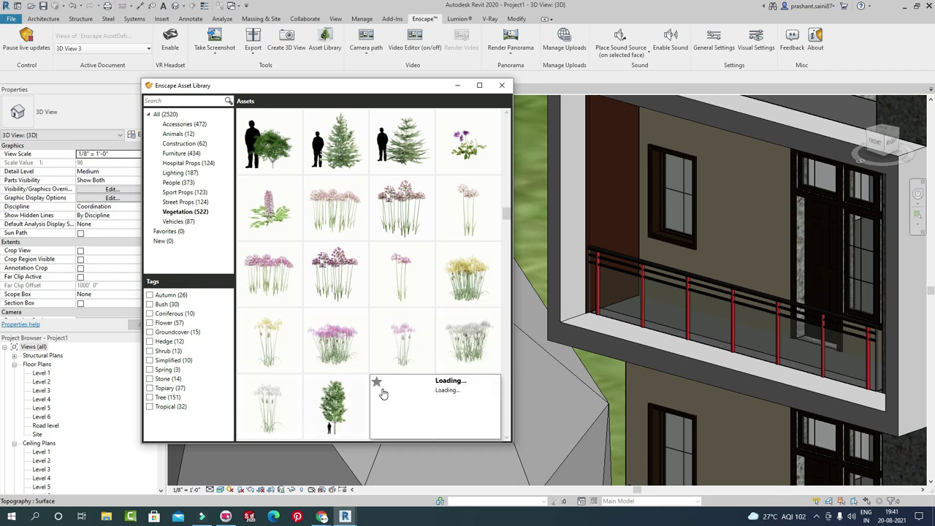
pyautogui.scroll(-2, 358, 358)
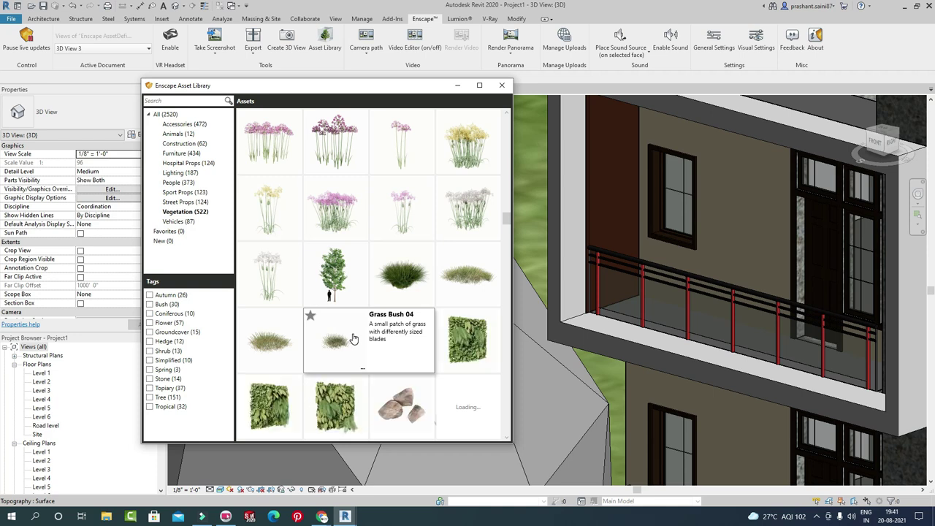
# Continue browsing until Evermotion potted plants such as Interior Plant 02 appear.
pyautogui.click(351, 297)
pyautogui.click(380, 317)
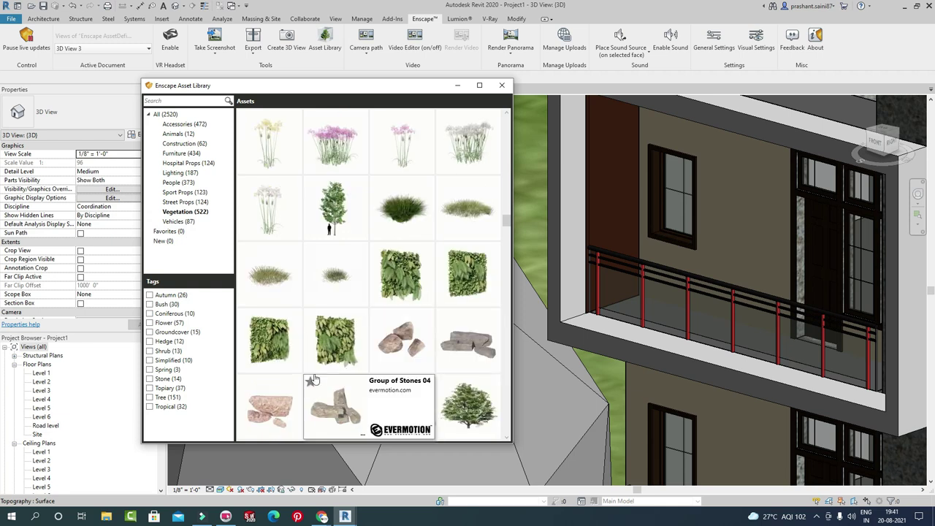
pyautogui.scroll(-4, 316, 370)
pyautogui.scroll(-3, 320, 346)
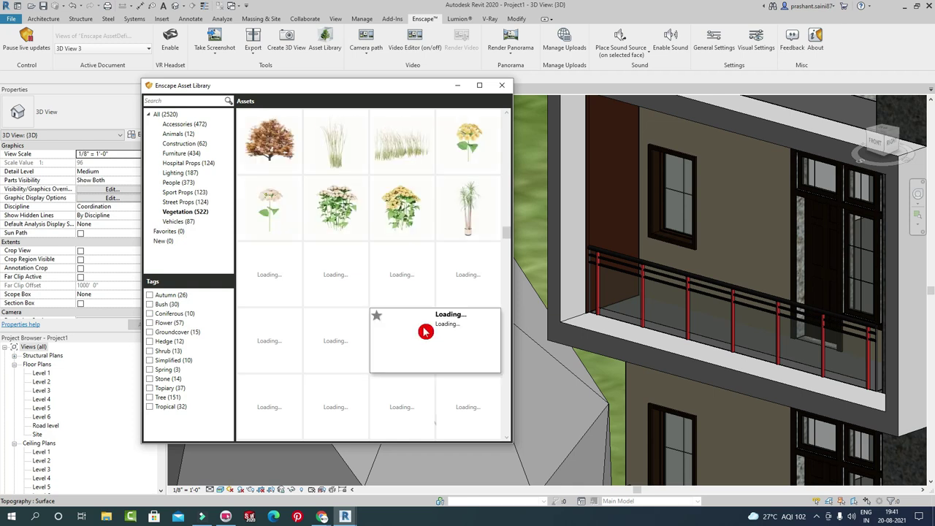
pyautogui.scroll(-1, 425, 332)
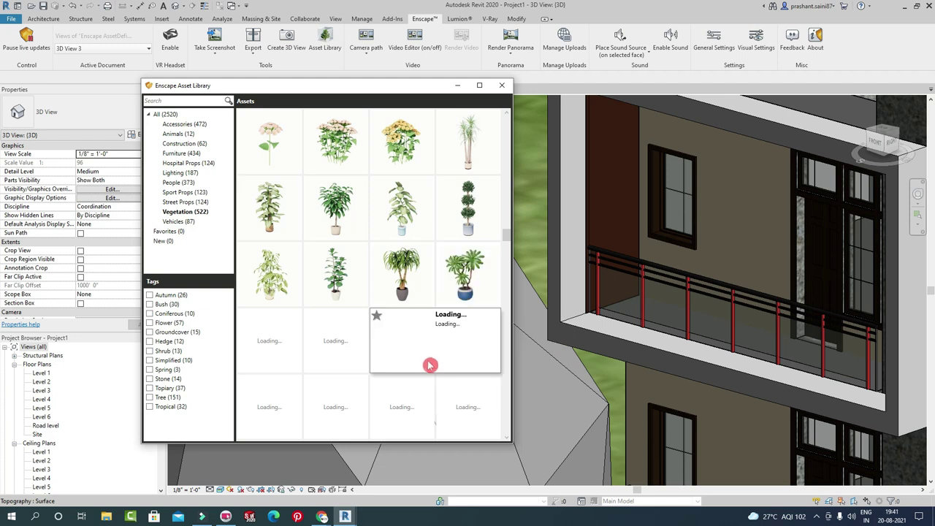
pyautogui.scroll(-2, 430, 365)
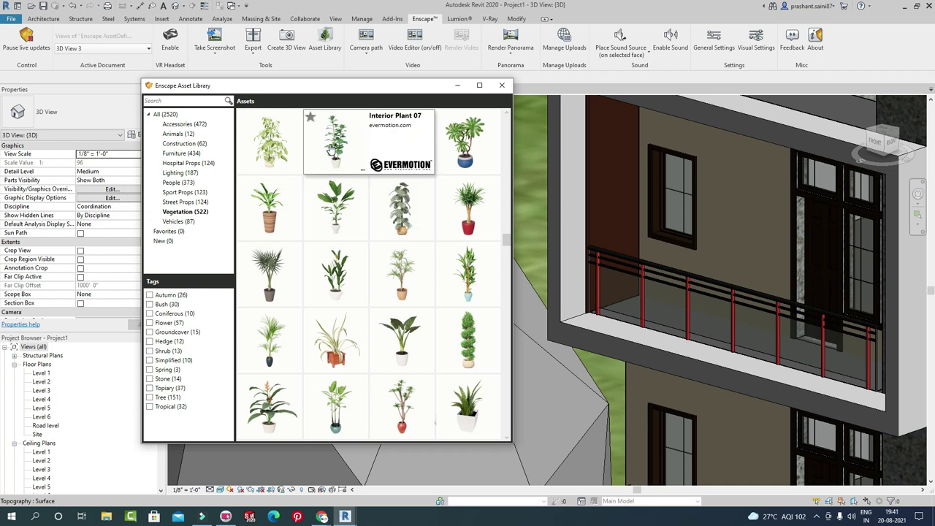
pyautogui.scroll(1, 333, 208)
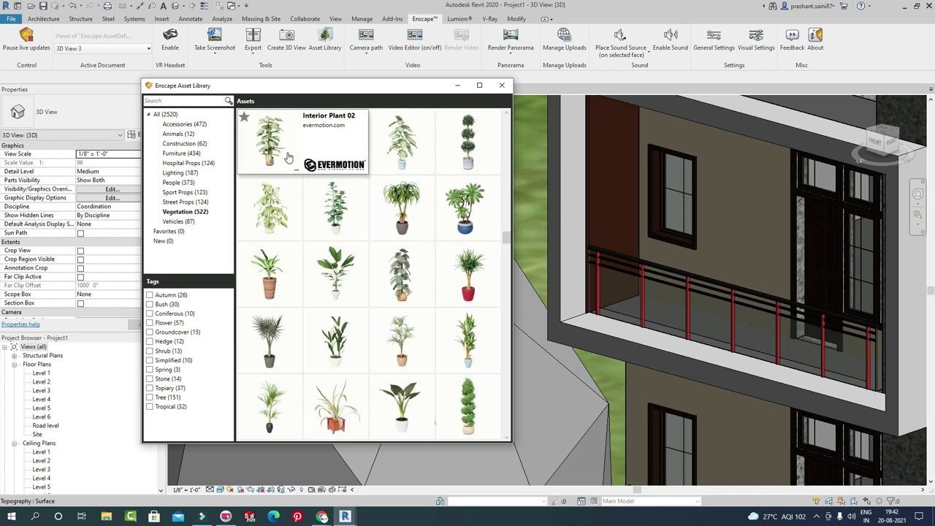
pyautogui.scroll(1, 314, 190)
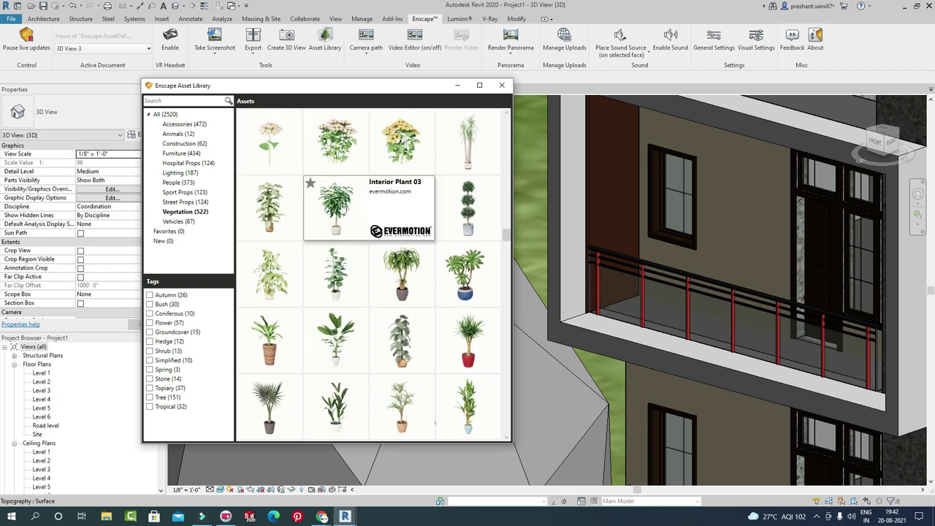
# Select Interior Plant 01 with Level 6 as its placement level.
pyautogui.click(471, 159)
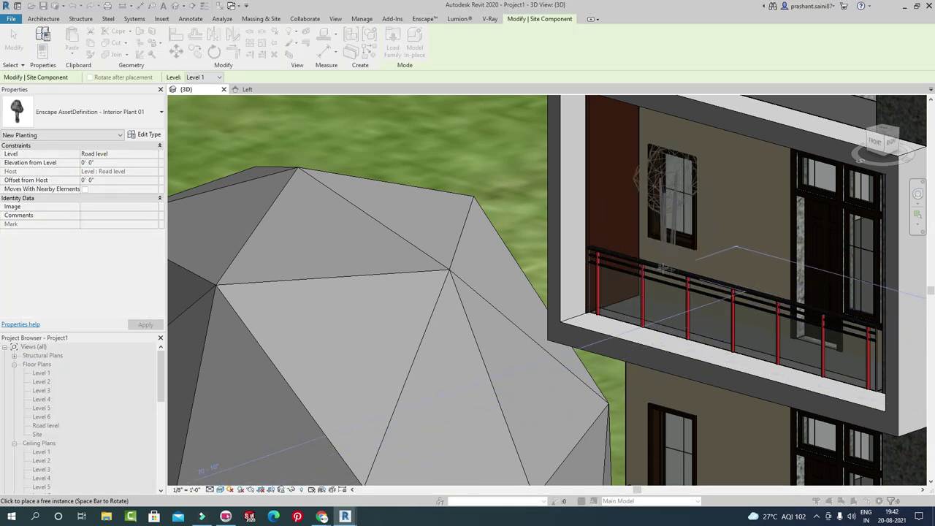
pyautogui.click(193, 77)
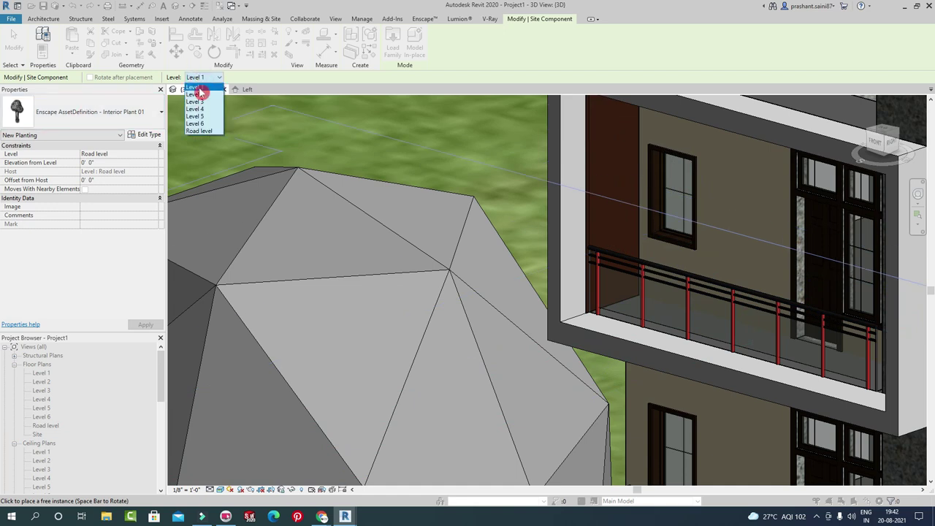
pyautogui.click(207, 125)
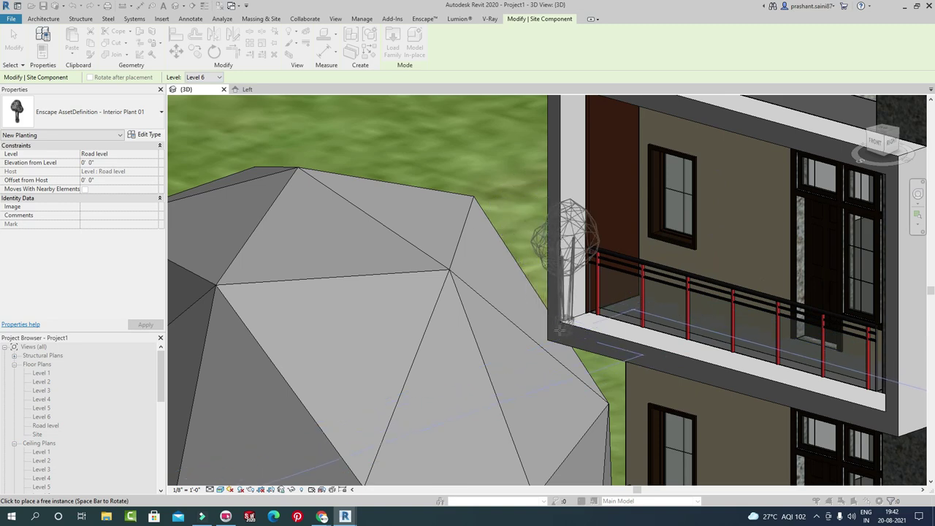
# Place the potted plant on the lawn beside the two trees in the 3D view.
pyautogui.scroll(-6, 518, 296)
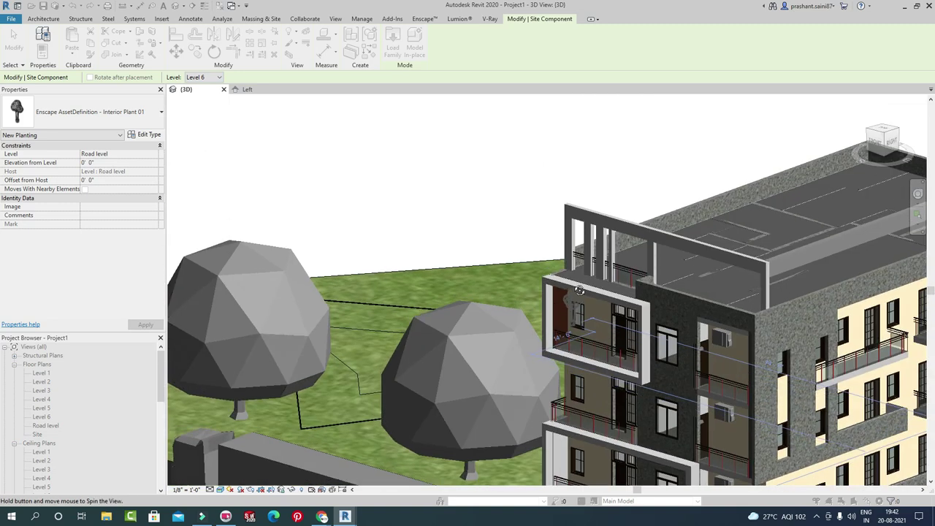
pyautogui.scroll(5, 515, 233)
pyautogui.scroll(2, 516, 233)
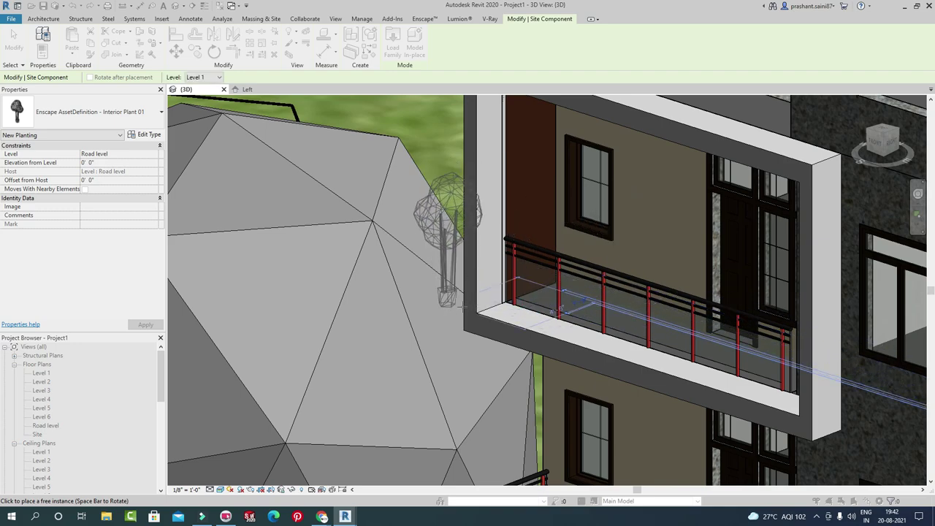
pyautogui.scroll(-3, 504, 248)
pyautogui.scroll(-3, 505, 256)
pyautogui.moveTo(515, 271)
pyautogui.keyDown('shift'); pyautogui.mouseDown(button='middle')
pyautogui.moveTo(556, 356)
pyautogui.moveTo(714, 220)
pyautogui.mouseUp(button='middle'); pyautogui.keyUp('shift')
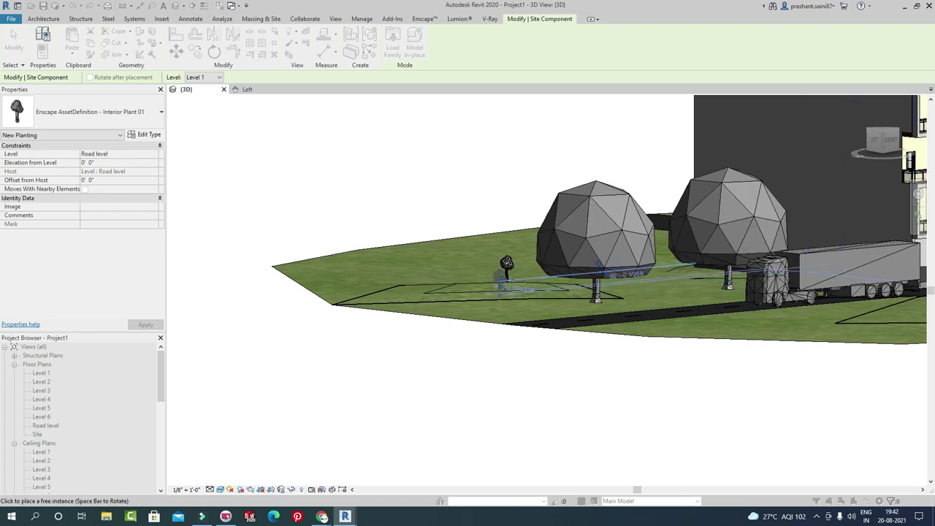
pyautogui.moveTo(639, 295); pyautogui.dragTo(520, 310, button='middle')
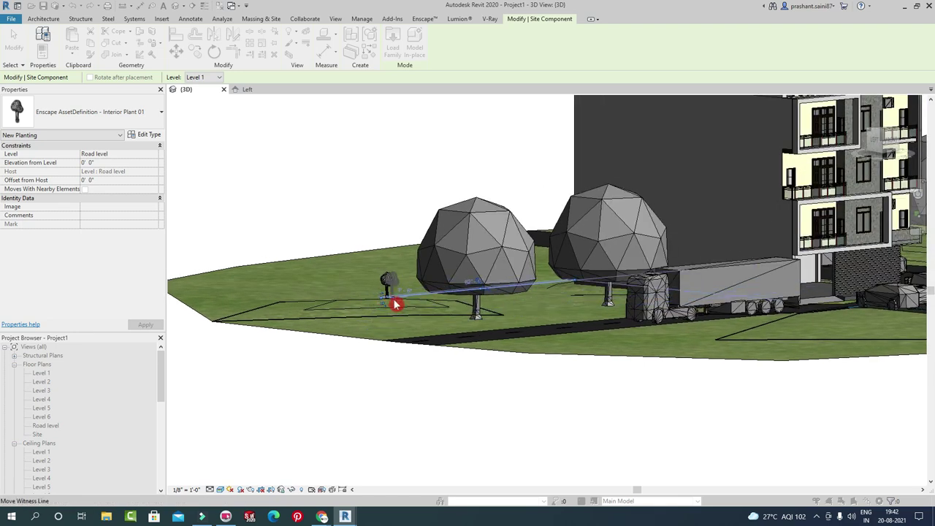
pyautogui.click(395, 303)
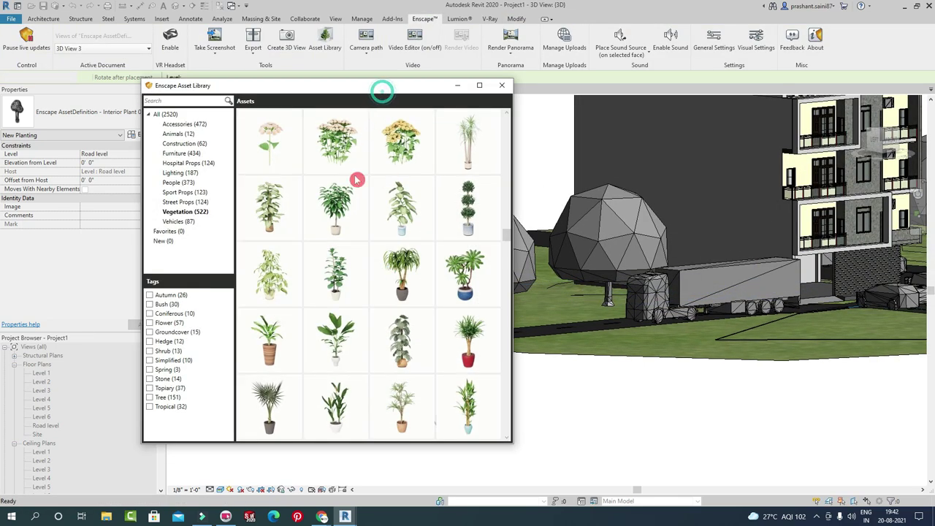
pyautogui.click(357, 179)
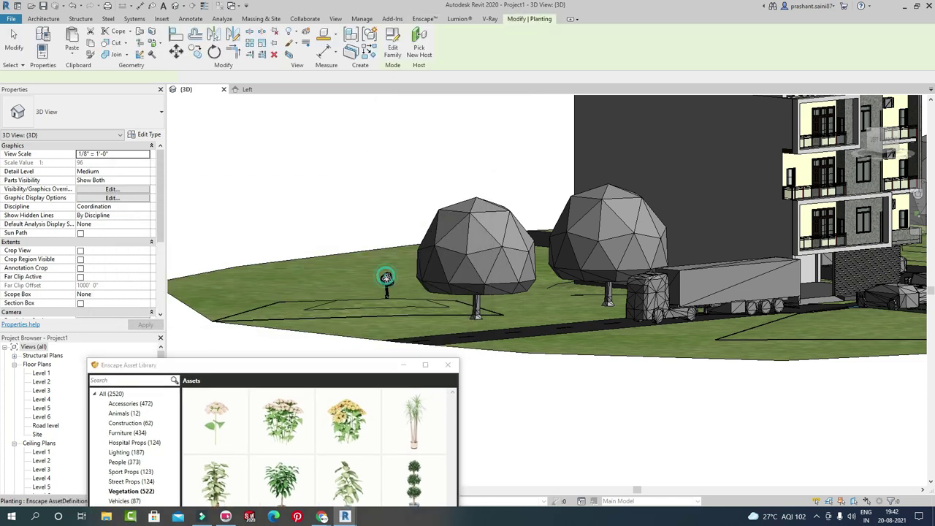
pyautogui.click(386, 277)
pyautogui.press('Escape')
pyautogui.scroll(-4, 388, 305)
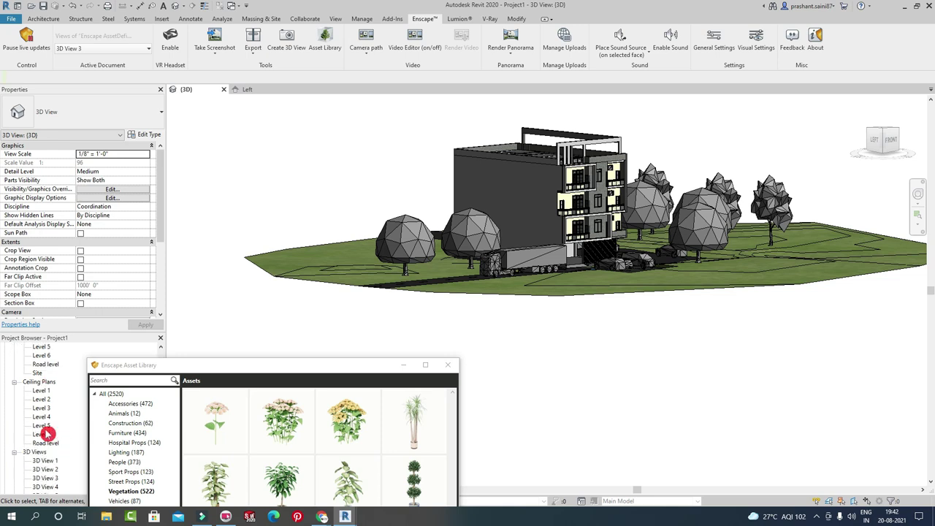
# Open 3D View 6 and then the East elevation from the Project Browser.
pyautogui.doubleClick(46, 452)
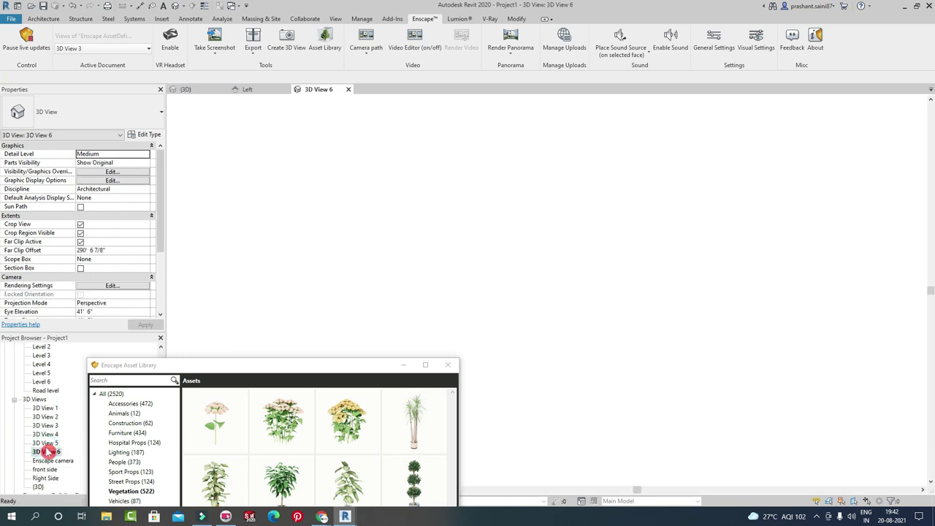
pyautogui.scroll(-2, 41, 467)
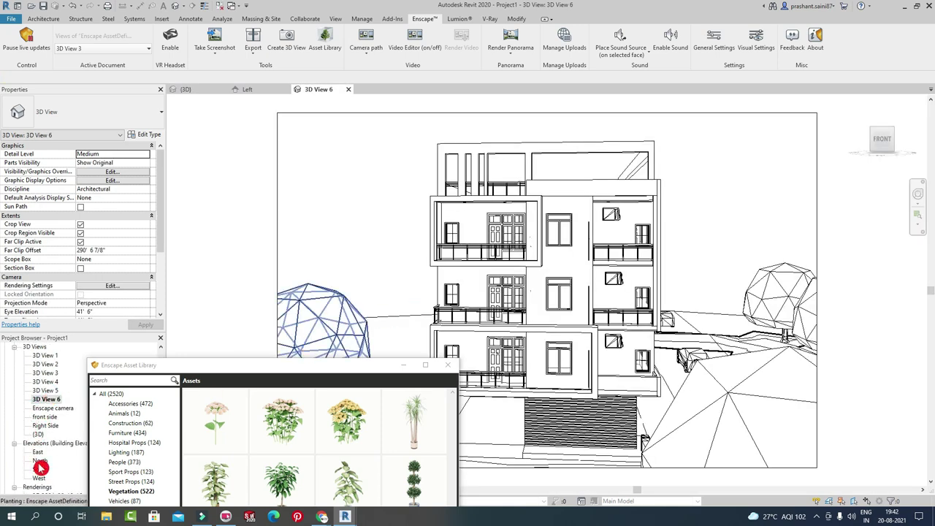
pyautogui.scroll(-3, 41, 461)
pyautogui.click(39, 394)
pyautogui.doubleClick(39, 394)
pyautogui.scroll(2, 348, 268)
pyautogui.scroll(3, 353, 269)
pyautogui.scroll(3, 354, 270)
pyautogui.scroll(2, 501, 234)
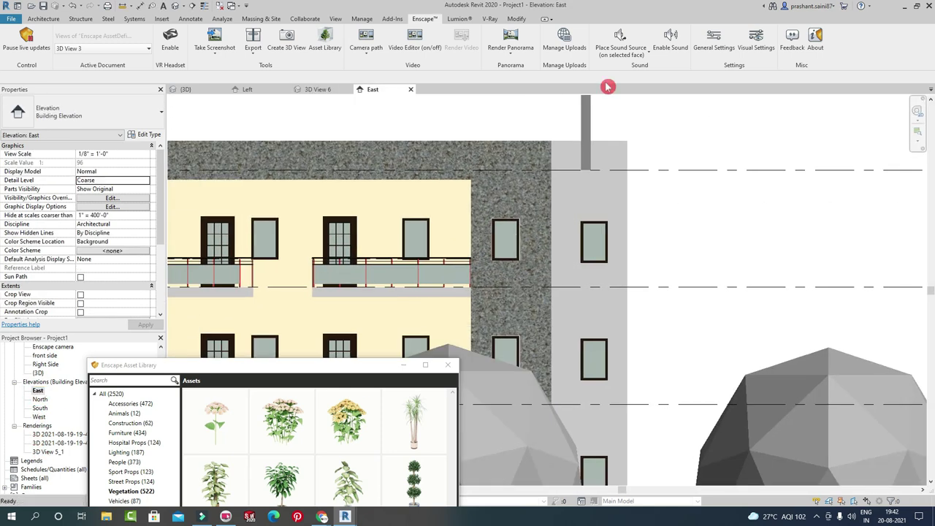
pyautogui.scroll(-2, 504, 224)
# Open the Level 4 floor plan from its level head and zoom into the balcony.
pyautogui.moveTo(504, 224)
pyautogui.mouseDown(button='middle')
pyautogui.moveTo(547, 248)
pyautogui.moveTo(705, 243)
pyautogui.mouseUp(button='middle')
pyautogui.scroll(3, 705, 242)
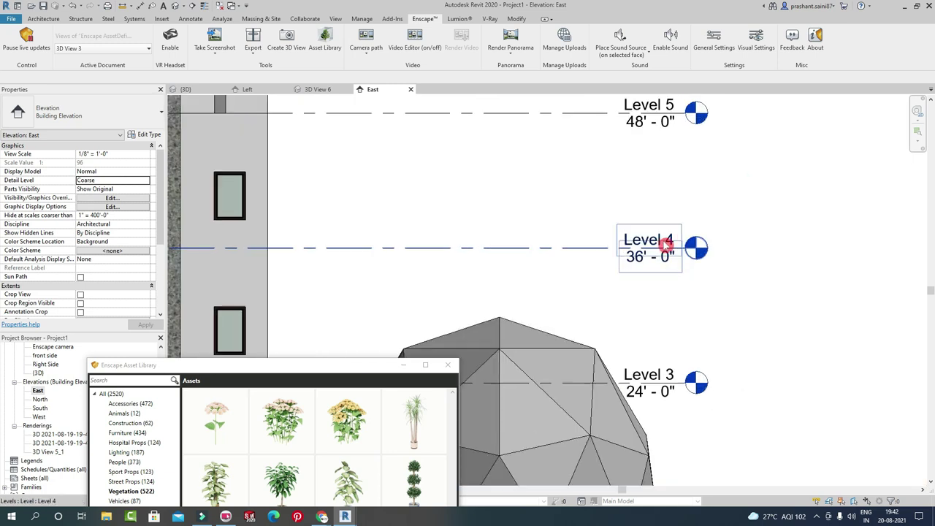
pyautogui.doubleClick(700, 252)
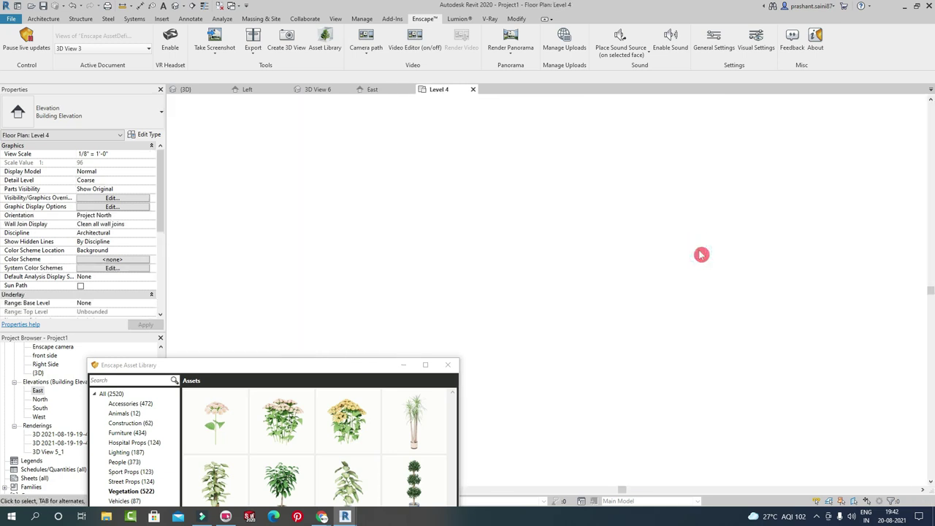
pyautogui.scroll(3, 582, 374)
pyautogui.scroll(2, 541, 398)
pyautogui.scroll(2, 831, 248)
pyautogui.moveTo(317, 364)
pyautogui.mouseDown()
pyautogui.moveTo(317, 267)
pyautogui.moveTo(267, 142)
pyautogui.mouseUp()
# Place the first few potted plants side by side along the Level 4 balcony.
pyautogui.click(359, 211)
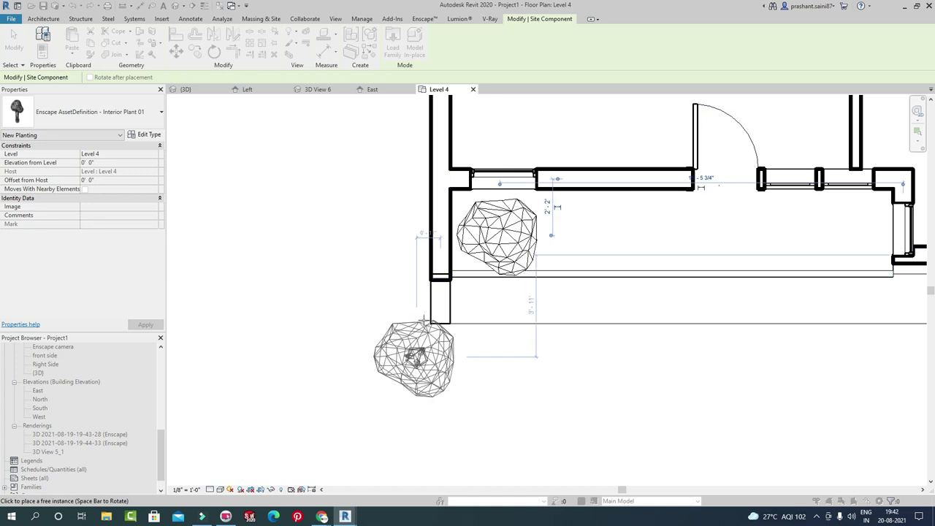
pyautogui.press('Escape')
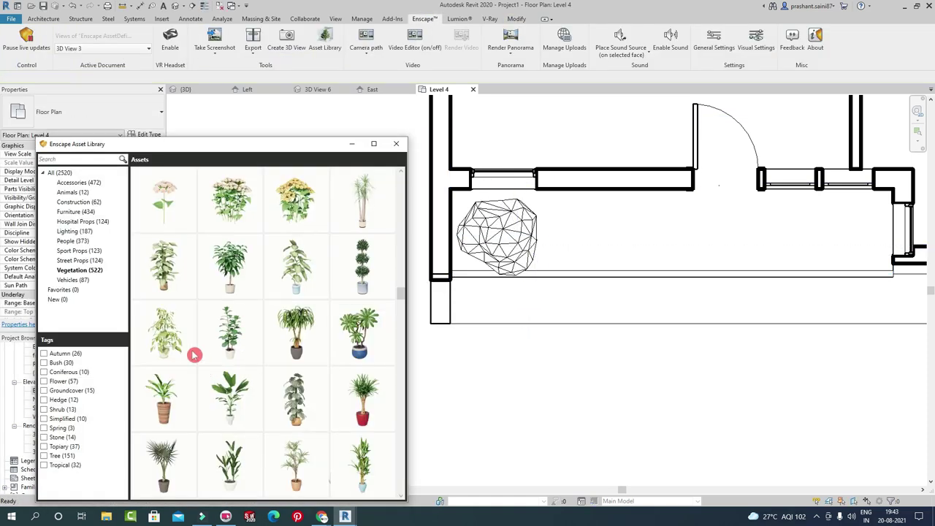
pyautogui.click(161, 261)
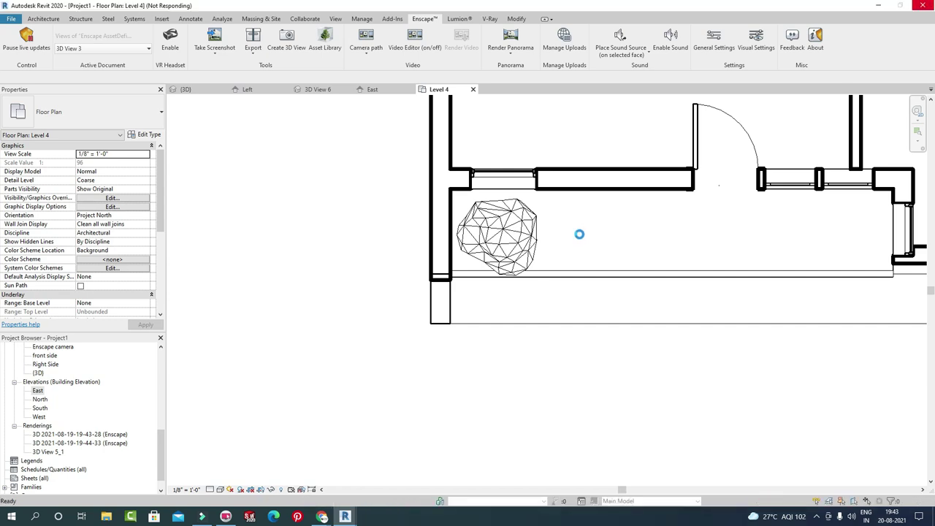
pyautogui.click(579, 235)
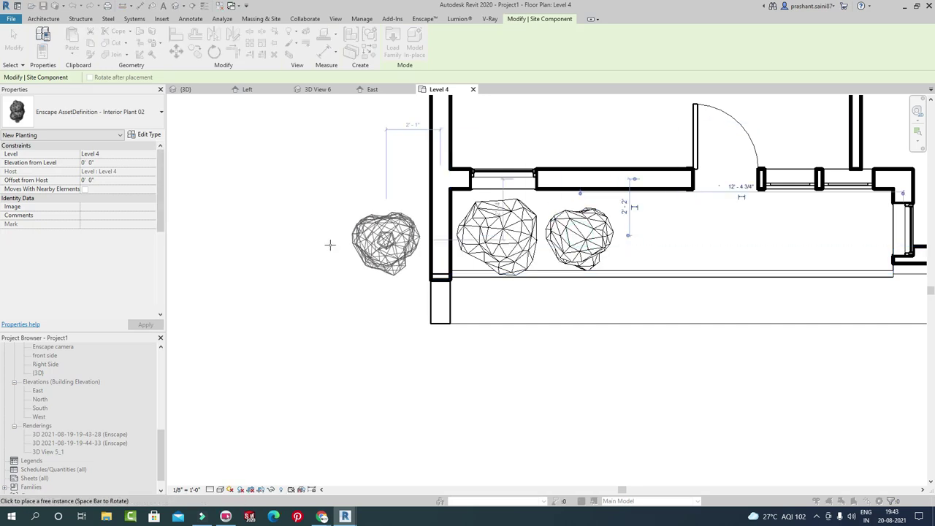
pyautogui.press('Escape')
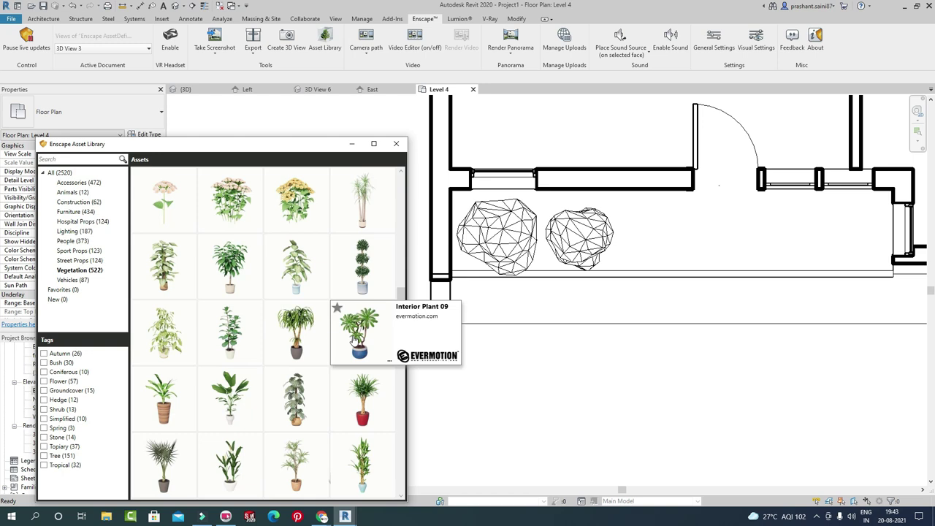
pyautogui.click(351, 340)
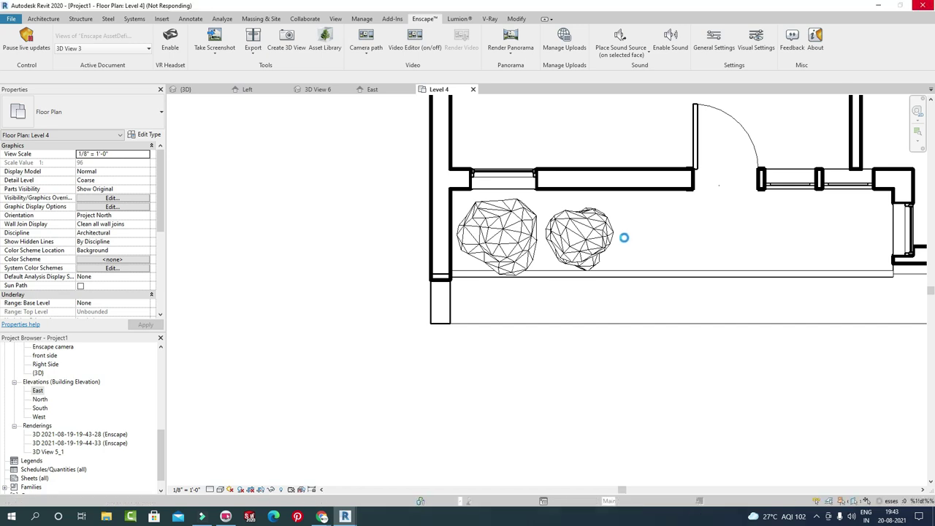
pyautogui.click(643, 236)
pyautogui.press('Escape')
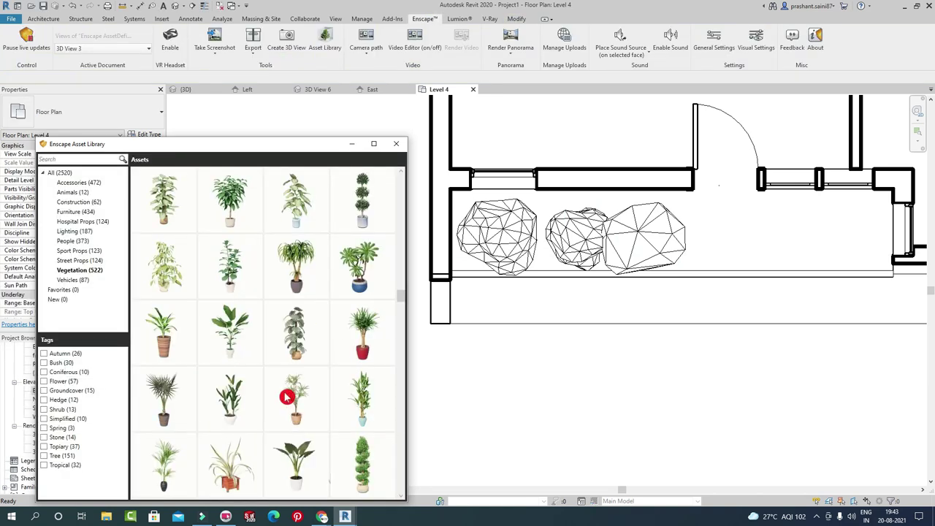
# Add Interior Plant 16 in the balcony's far corner and Interior Plant 23 beside it.
pyautogui.click(230, 400)
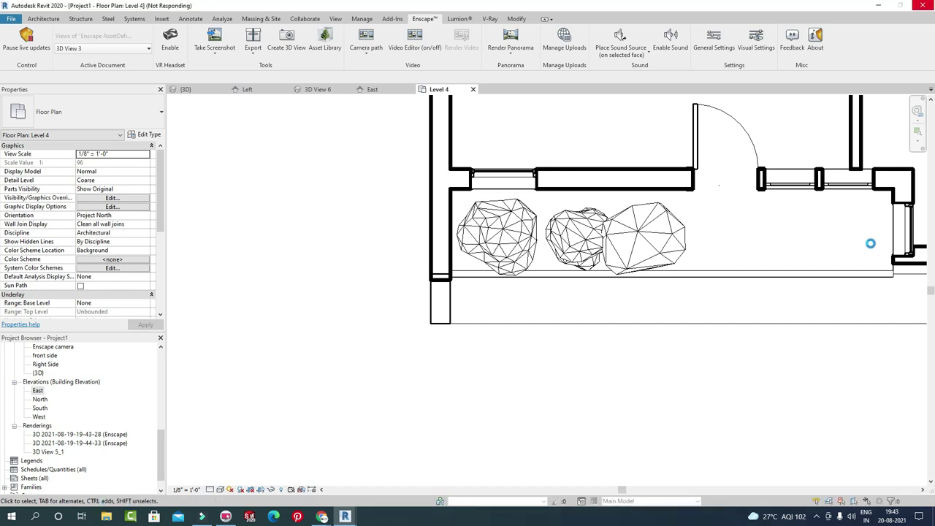
pyautogui.click(865, 242)
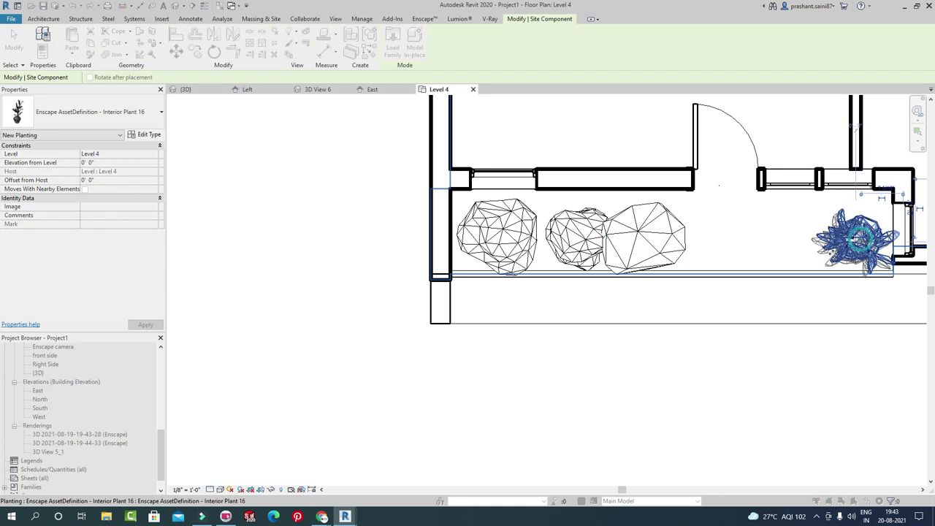
pyautogui.press('Escape')
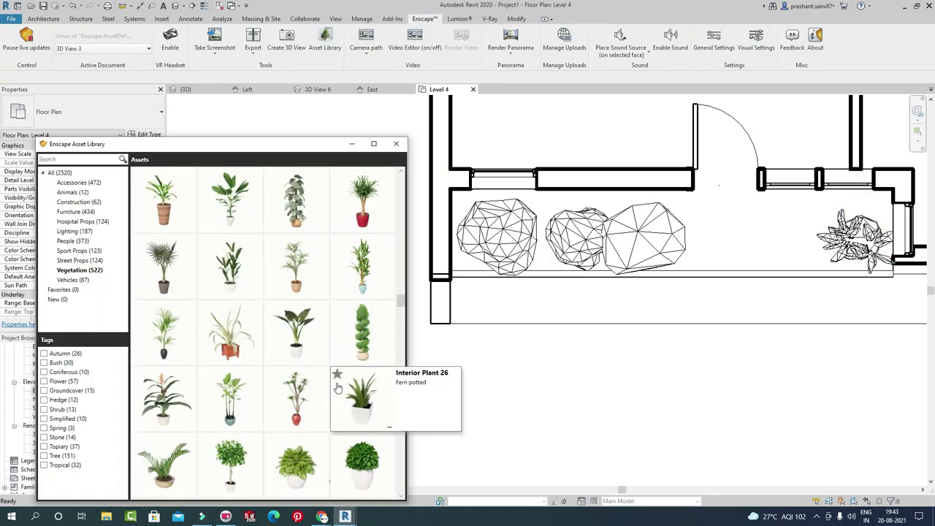
pyautogui.click(169, 415)
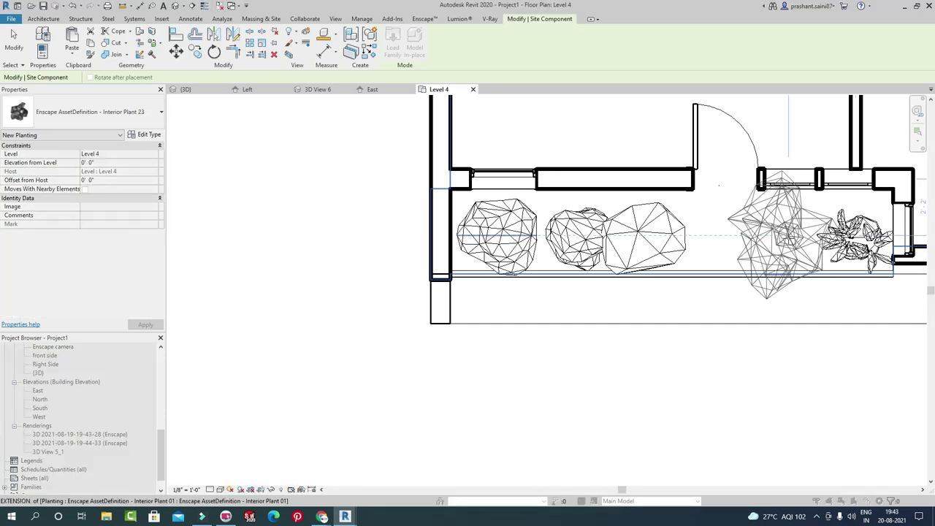
pyautogui.click(651, 268)
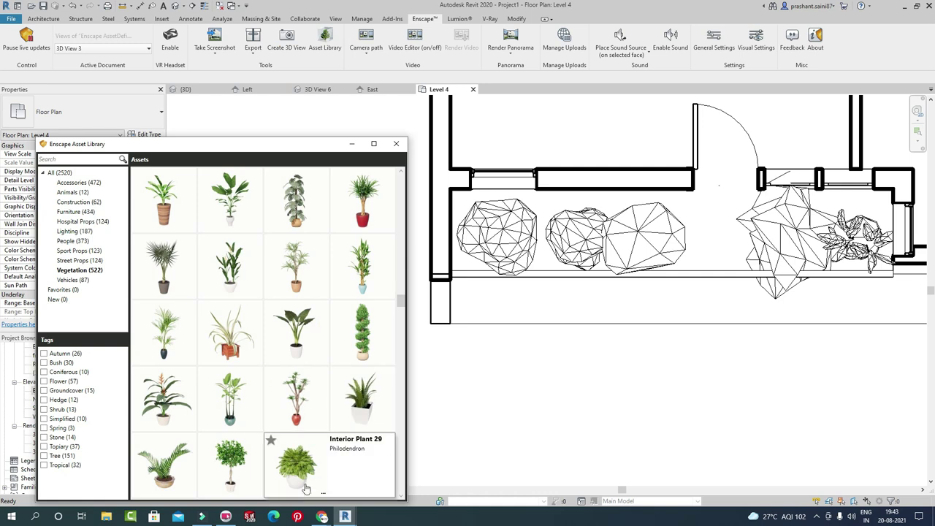
pyautogui.moveTo(345, 517)
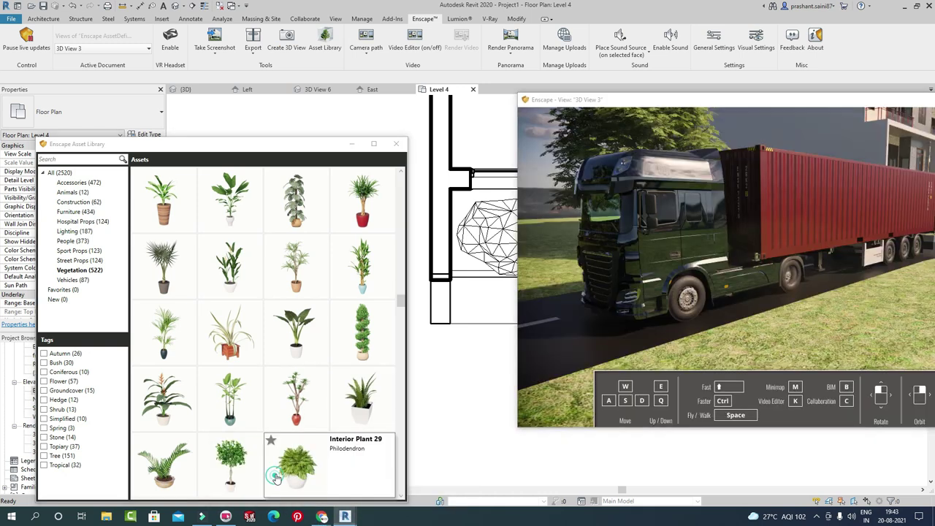
pyautogui.click(622, 291)
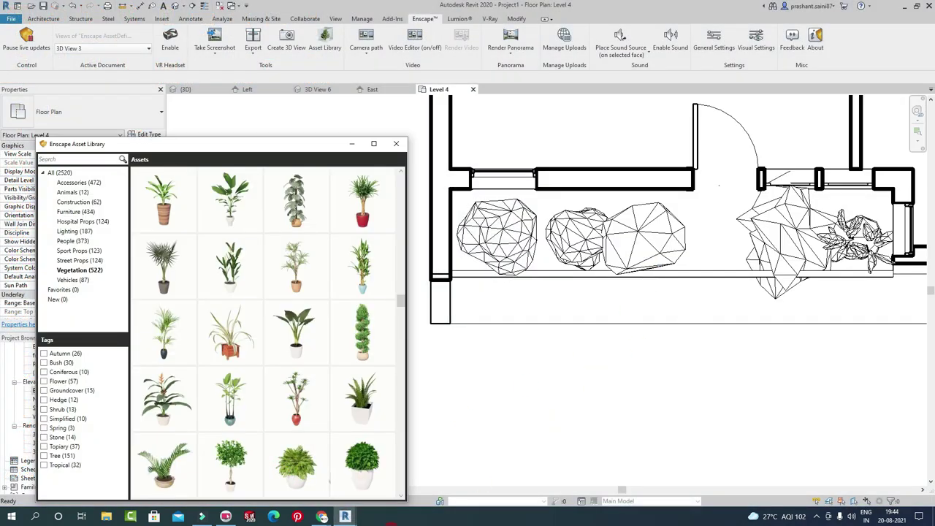
# Maximize the Enscape preview and orbit the camera to the plant-lined Level 4 balcony.
pyautogui.doubleClick(751, 8)
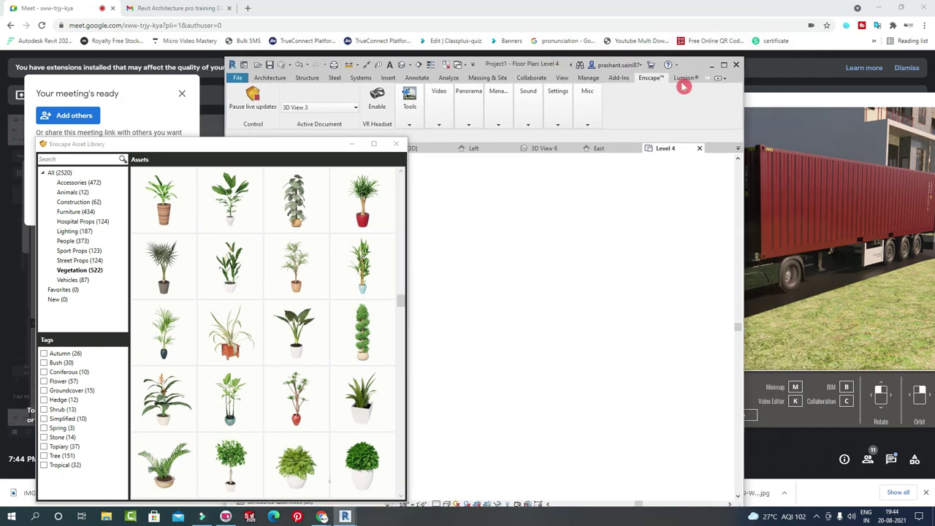
pyautogui.moveTo(833, 110); pyautogui.dragTo(642, 75)
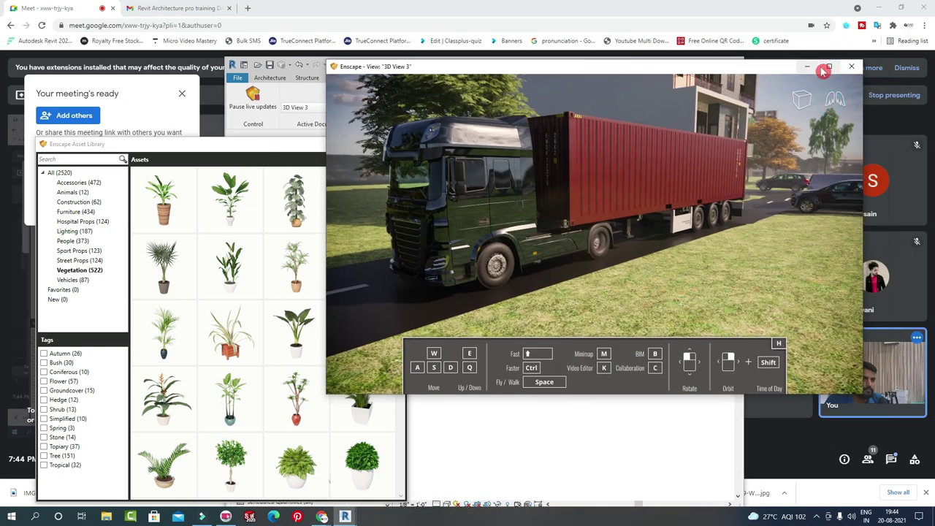
pyautogui.click(827, 67)
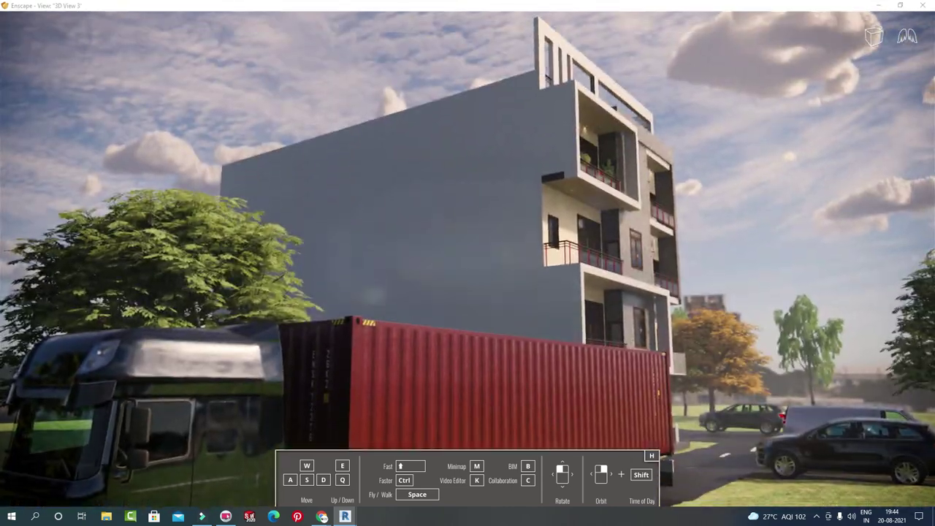
pyautogui.moveTo(716, 184)
pyautogui.mouseDown()
pyautogui.moveTo(630, 182)
pyautogui.moveTo(657, 168)
pyautogui.mouseUp()
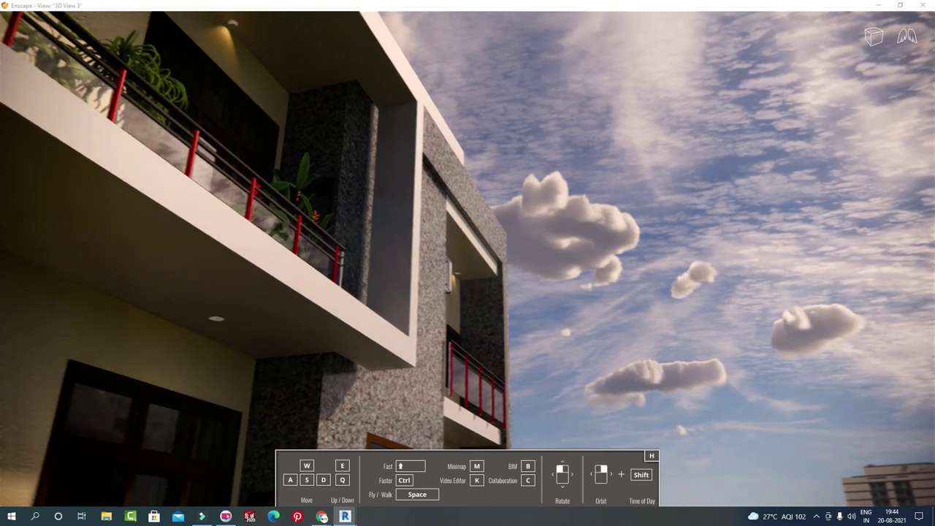
pyautogui.moveTo(616, 150); pyautogui.dragTo(607, 153)
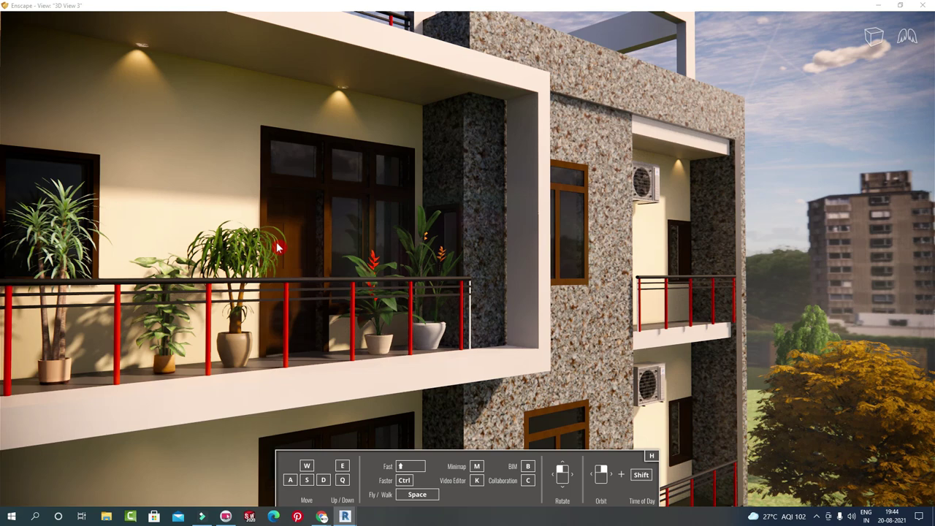
pyautogui.moveTo(277, 248); pyautogui.dragTo(263, 287)
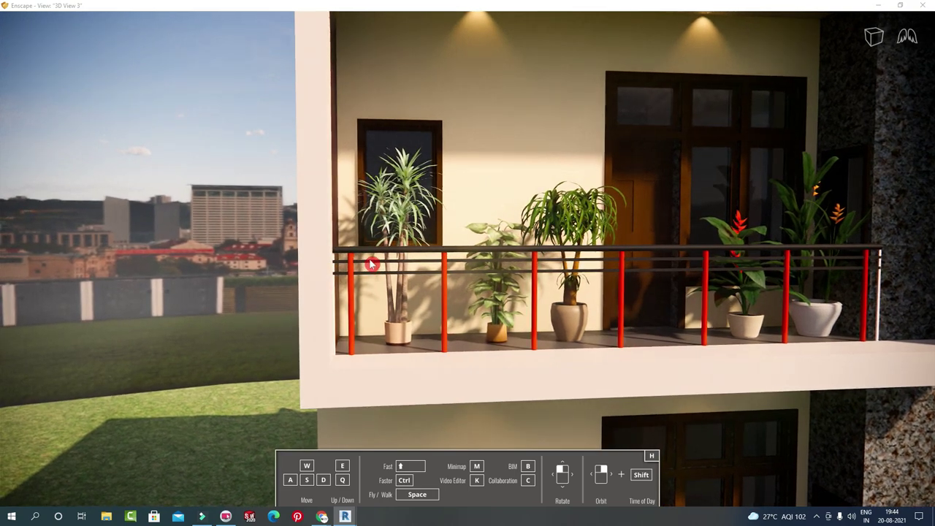
pyautogui.moveTo(372, 264); pyautogui.dragTo(689, 295, button='middle')
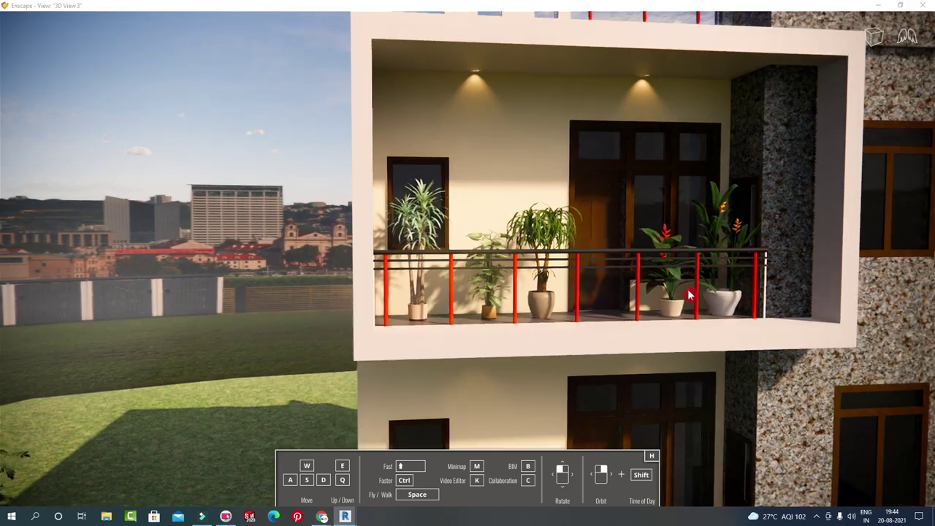
pyautogui.moveTo(689, 295); pyautogui.dragTo(504, 274, button='right')
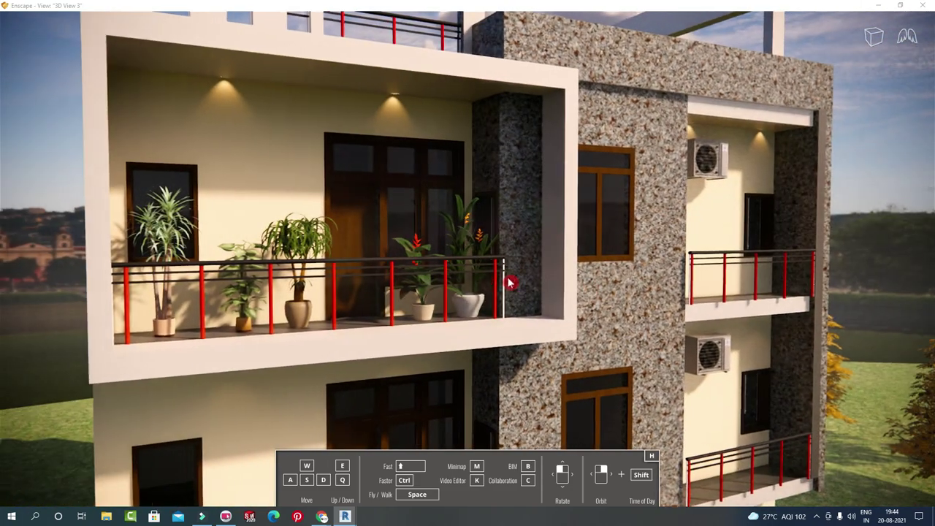
pyautogui.scroll(3, 467, 263)
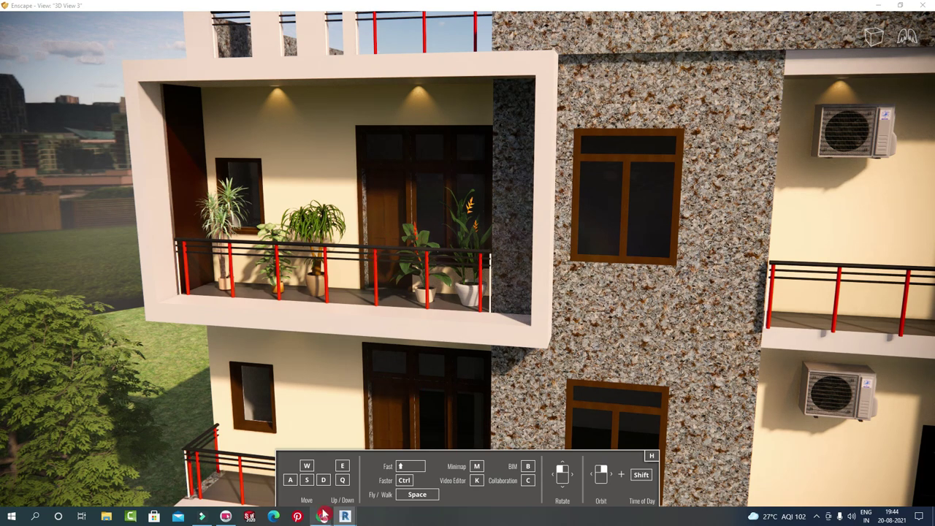
# Back in Revit, open baluster - Elevation: Left via Switch Windows and select the revolve.
pyautogui.click(274, 479)
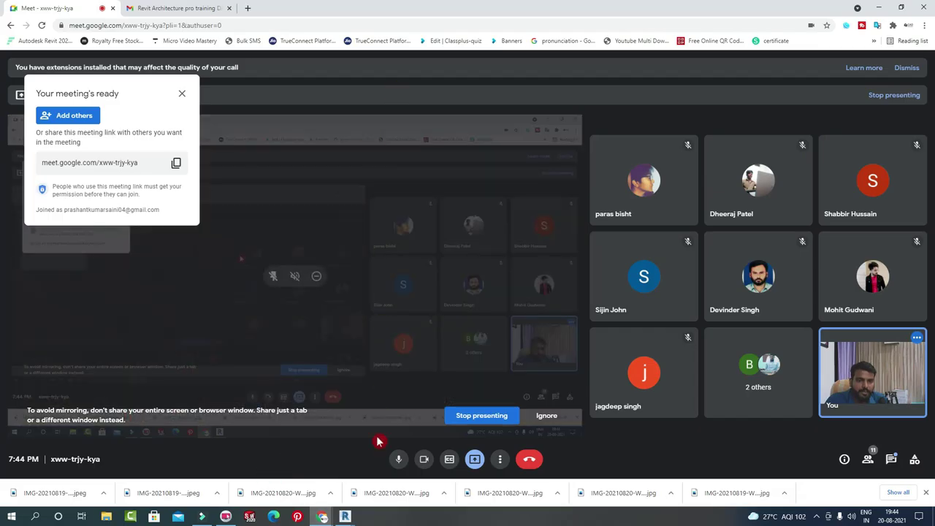
pyautogui.moveTo(345, 517)
pyautogui.click(427, 479)
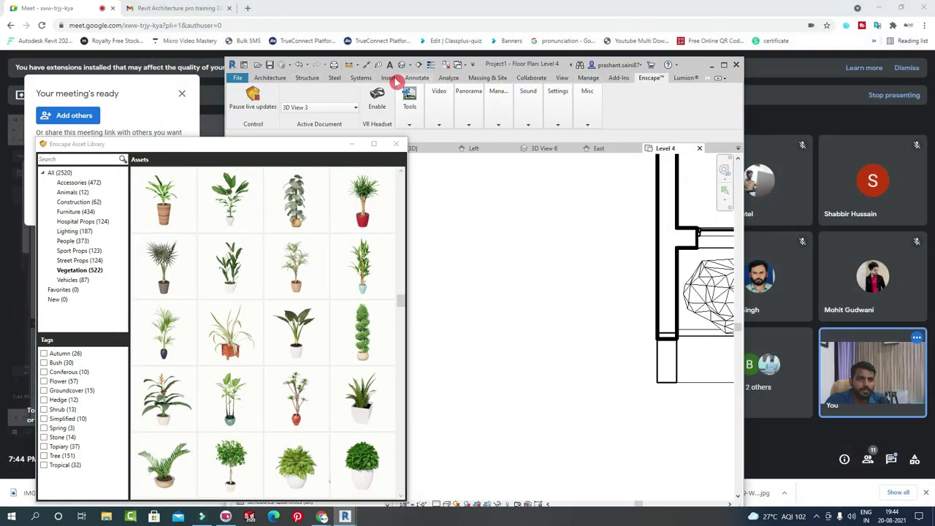
pyautogui.click(562, 78)
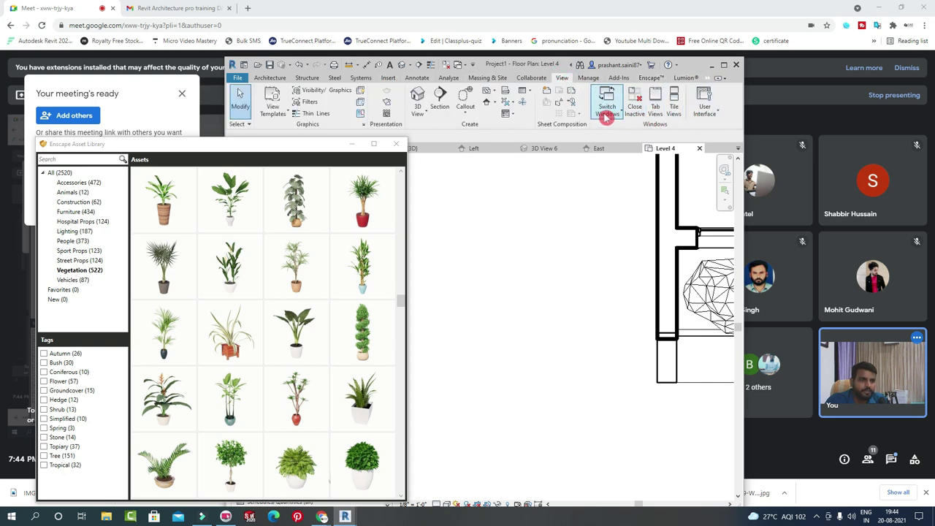
pyautogui.click(606, 118)
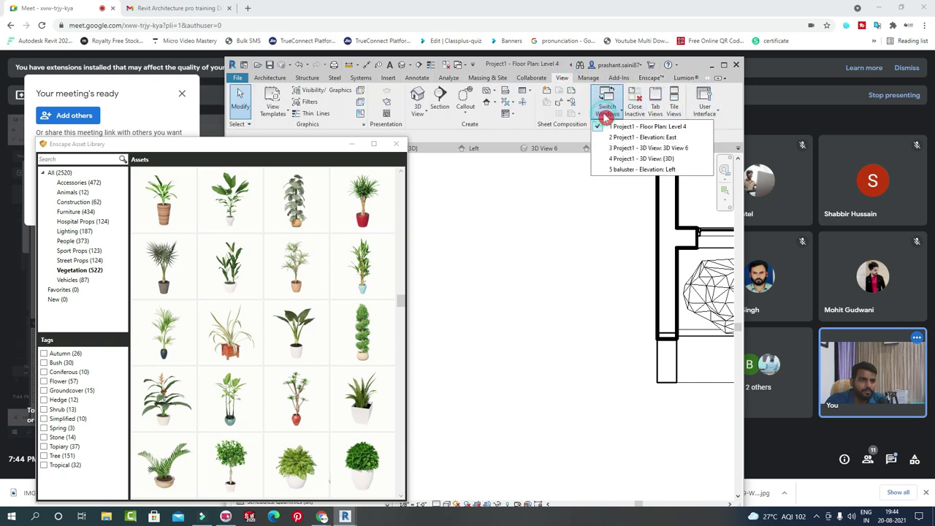
pyautogui.click(652, 170)
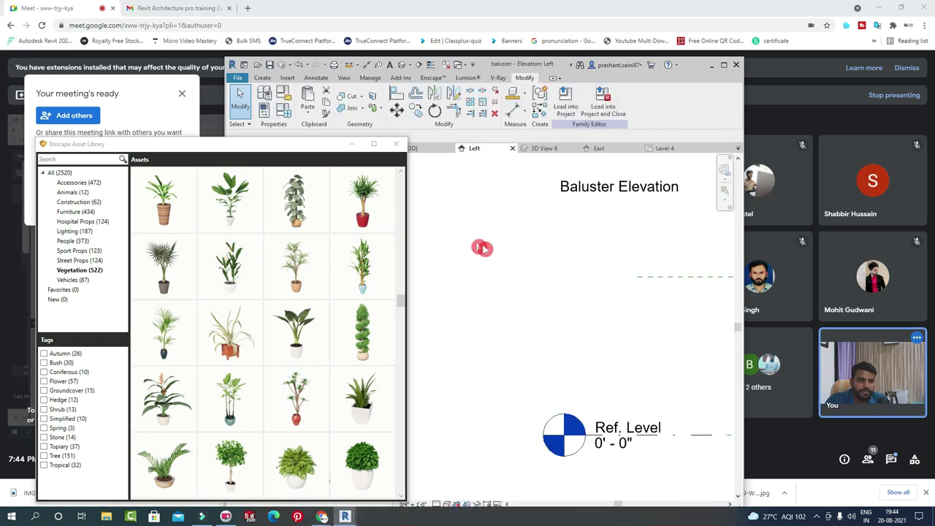
pyautogui.click(600, 263)
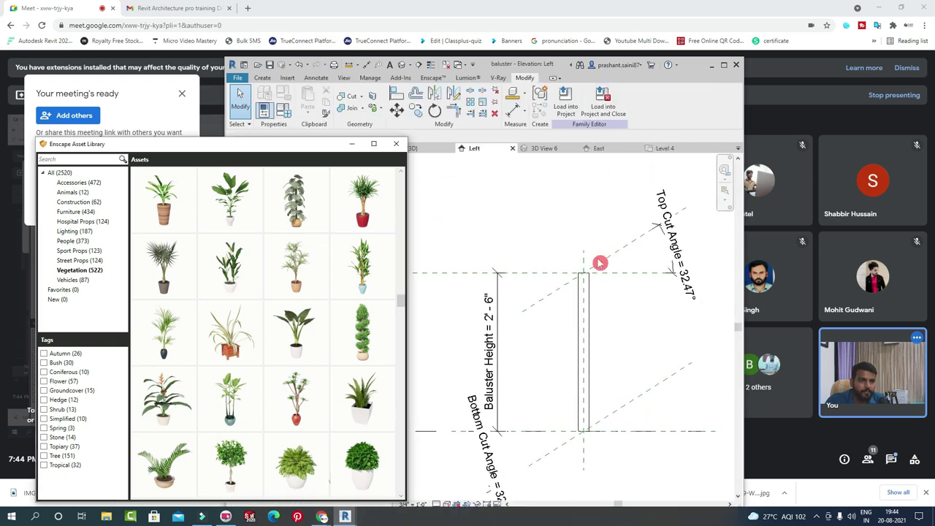
pyautogui.click(590, 312)
# Pick Damp-proofing as the baluster material in the Material Browser.
pyautogui.click(695, 125)
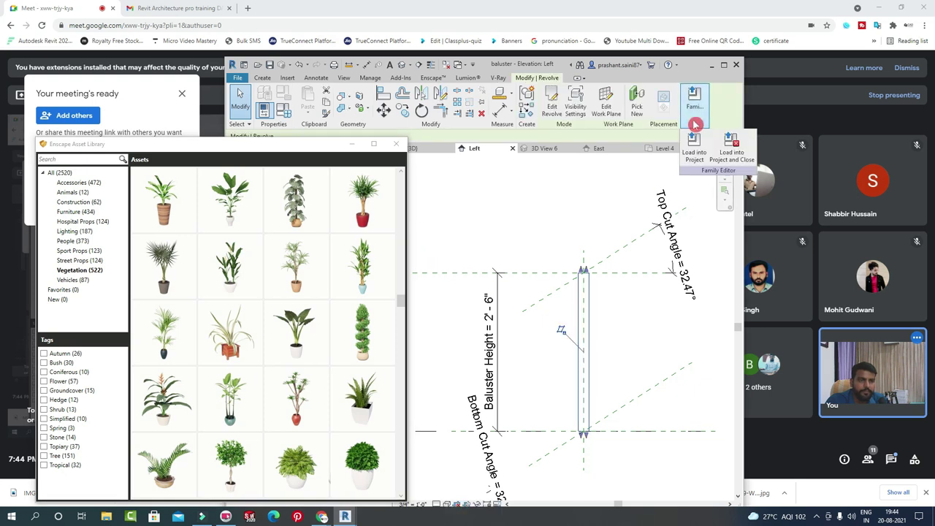
pyautogui.moveTo(307, 153); pyautogui.dragTo(86, 266)
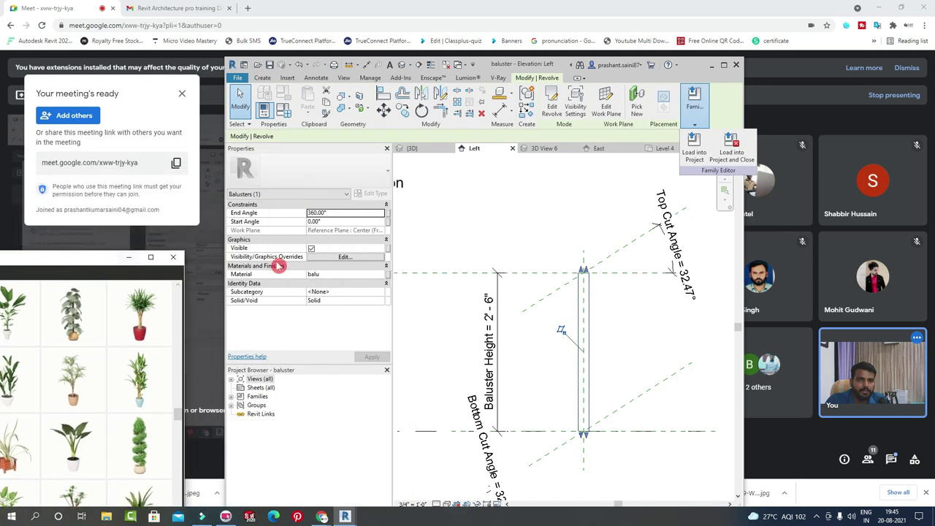
pyautogui.click(384, 276)
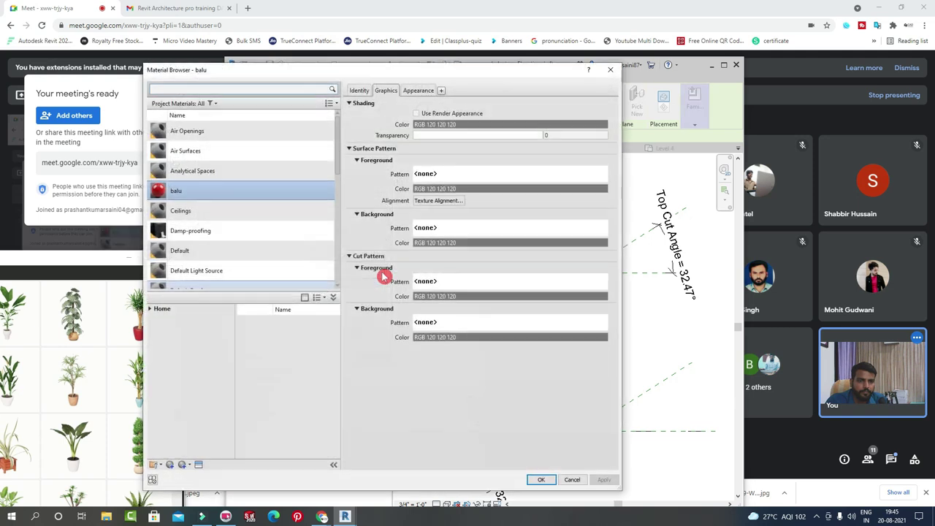
pyautogui.scroll(-5, 210, 232)
pyautogui.scroll(-1, 209, 235)
pyautogui.scroll(2, 230, 249)
pyautogui.scroll(4, 229, 250)
pyautogui.click(226, 233)
pyautogui.press('Up')
pyautogui.press('Up')
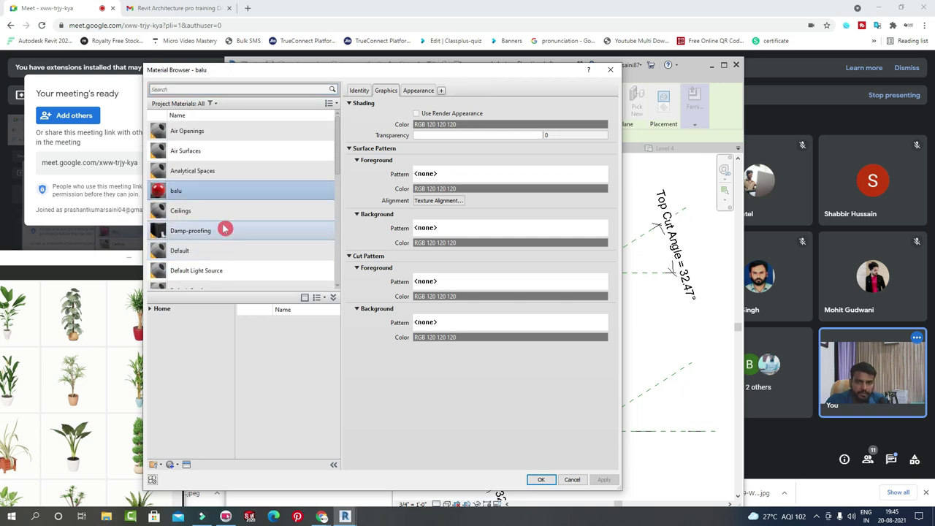
pyautogui.click(224, 228)
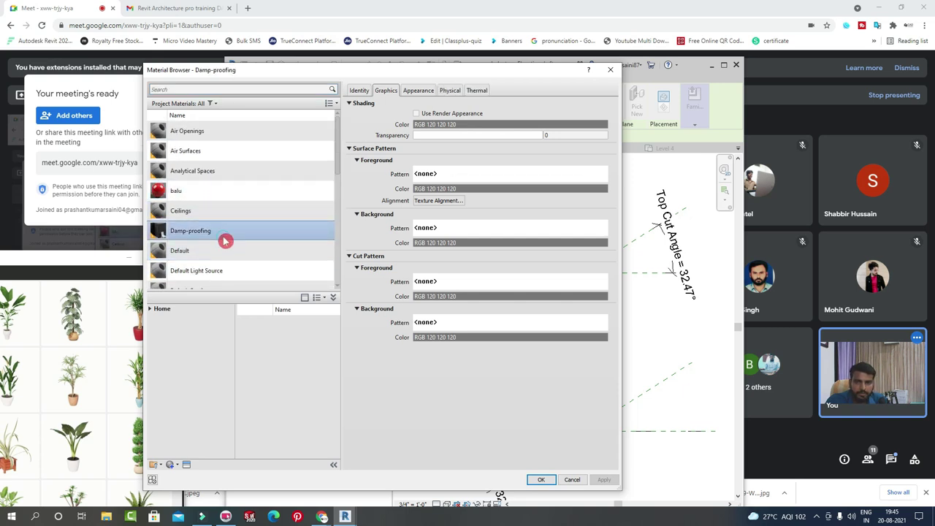
# Apply Damp-proofing and reload the baluster family into the project, overwriting the existing version.
pyautogui.scroll(-1, 251, 251)
pyautogui.click(542, 480)
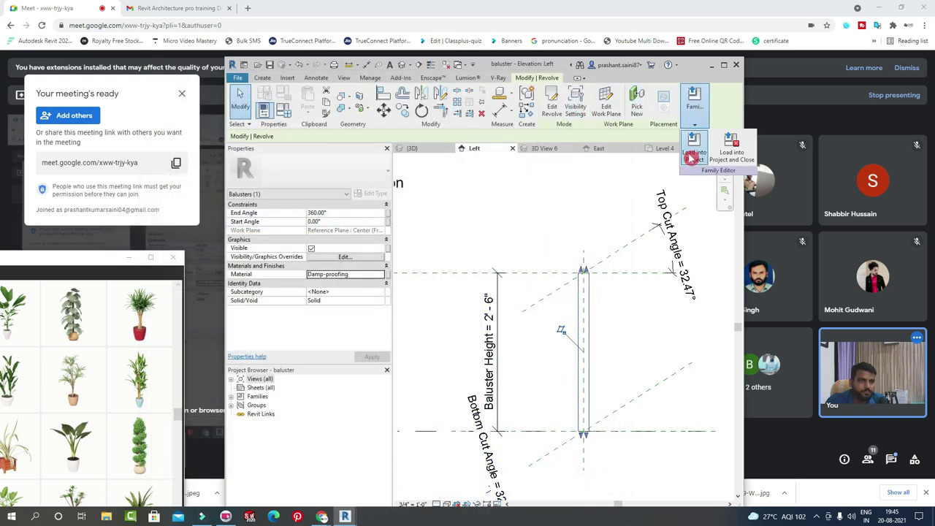
pyautogui.click(690, 156)
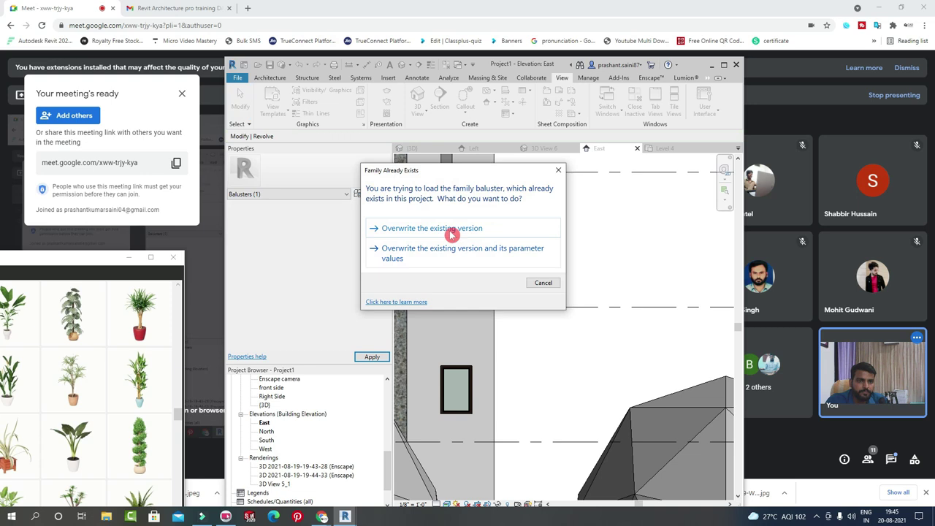
pyautogui.click(451, 232)
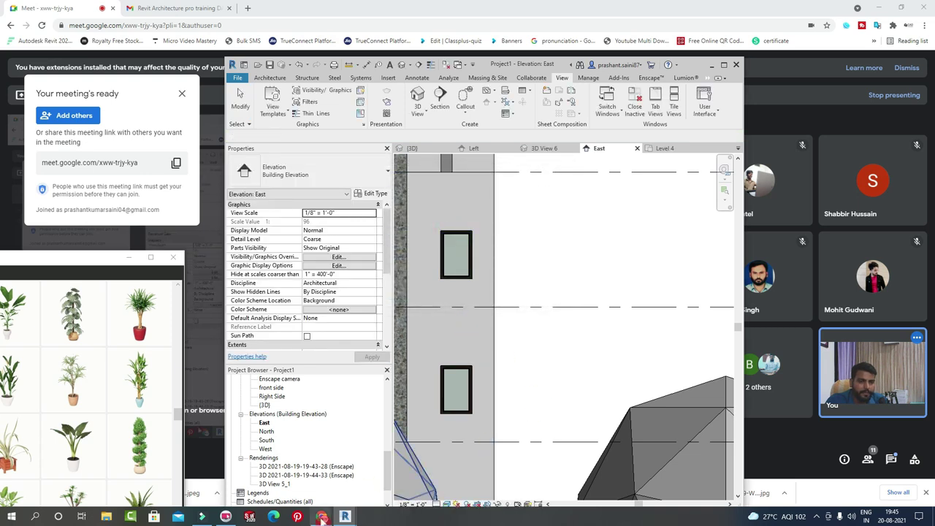
# In Enscape, orbit to the building's right side and close in on the balcony plants.
pyautogui.click(294, 477)
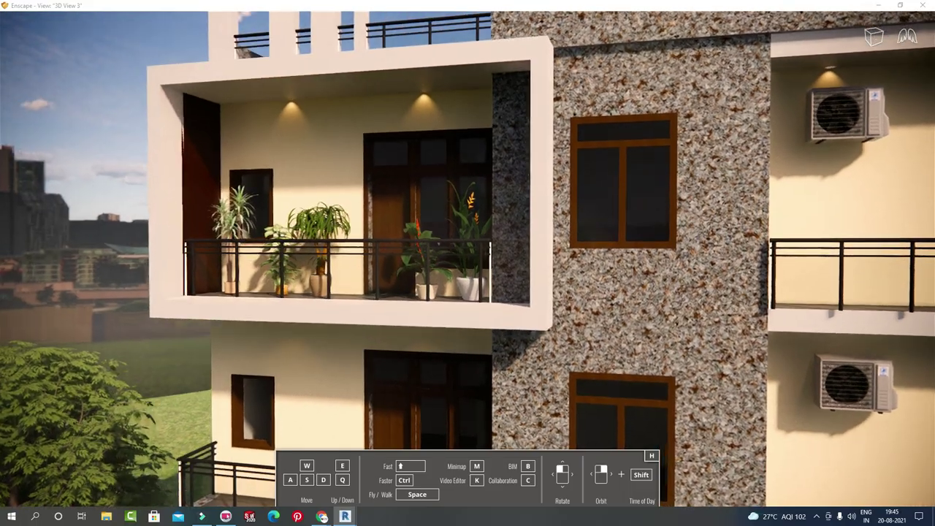
pyautogui.moveTo(344, 292); pyautogui.dragTo(277, 293, button='right')
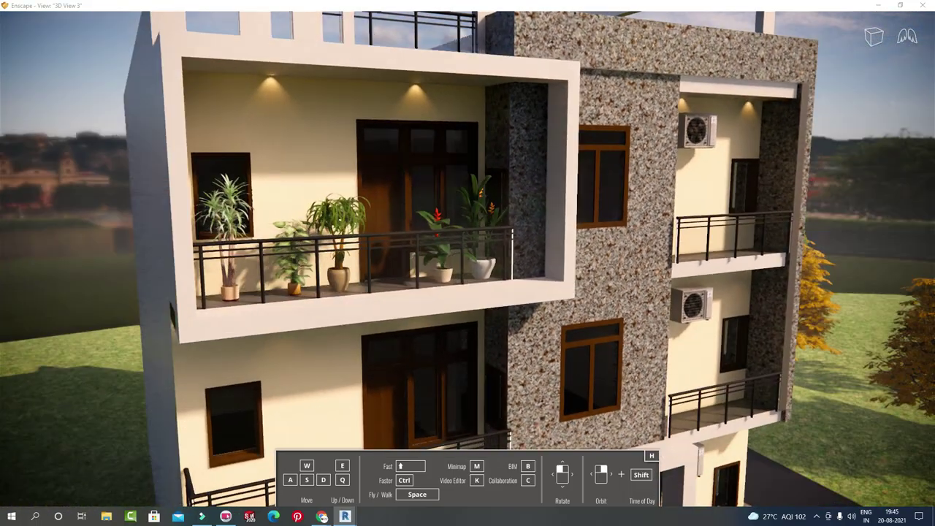
pyautogui.moveTo(368, 281); pyautogui.dragTo(368, 281, button='right')
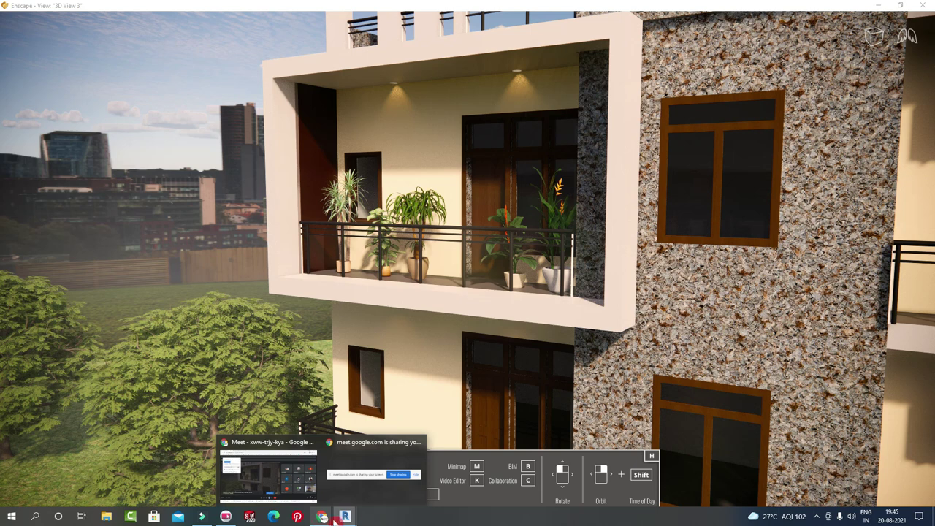
# Back in Revit, maximize the window and pan the East elevation to the upper levels.
pyautogui.click(428, 478)
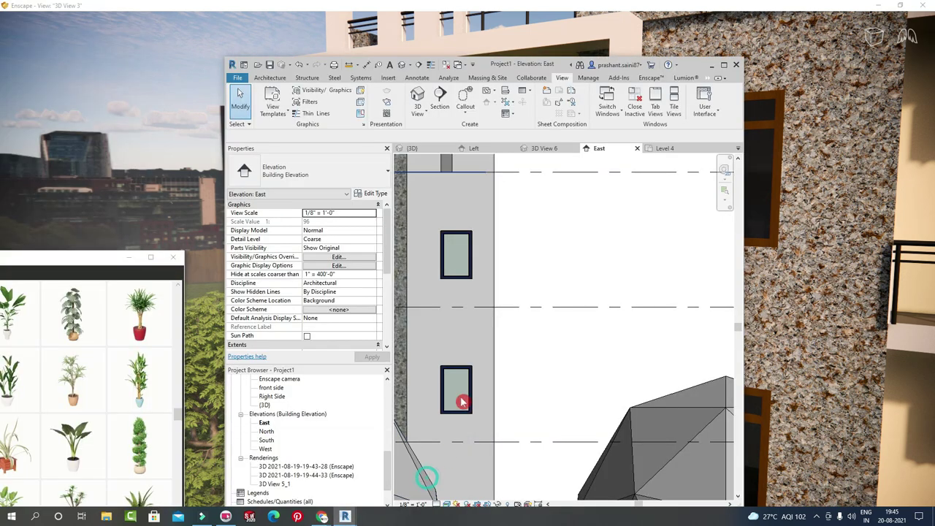
pyautogui.moveTo(520, 233); pyautogui.dragTo(393, 250, button='middle')
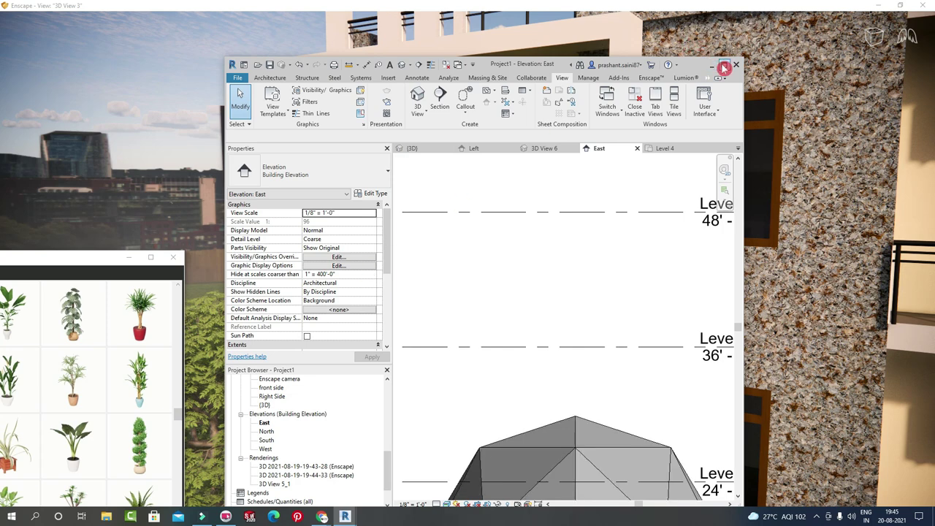
pyautogui.click(724, 67)
pyautogui.scroll(-4, 453, 238)
pyautogui.moveTo(642, 260); pyautogui.dragTo(712, 263, button='middle')
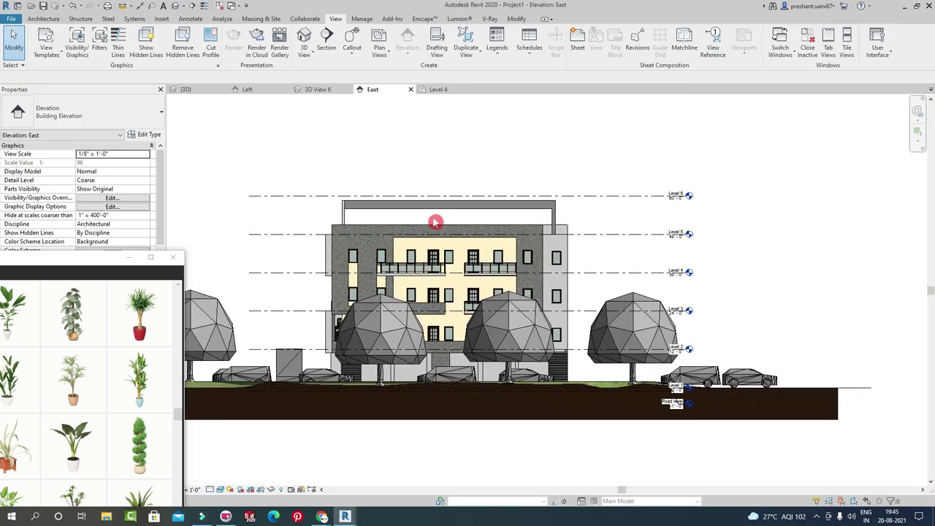
pyautogui.scroll(3, 431, 232)
pyautogui.moveTo(431, 249); pyautogui.dragTo(154, 248, button='middle')
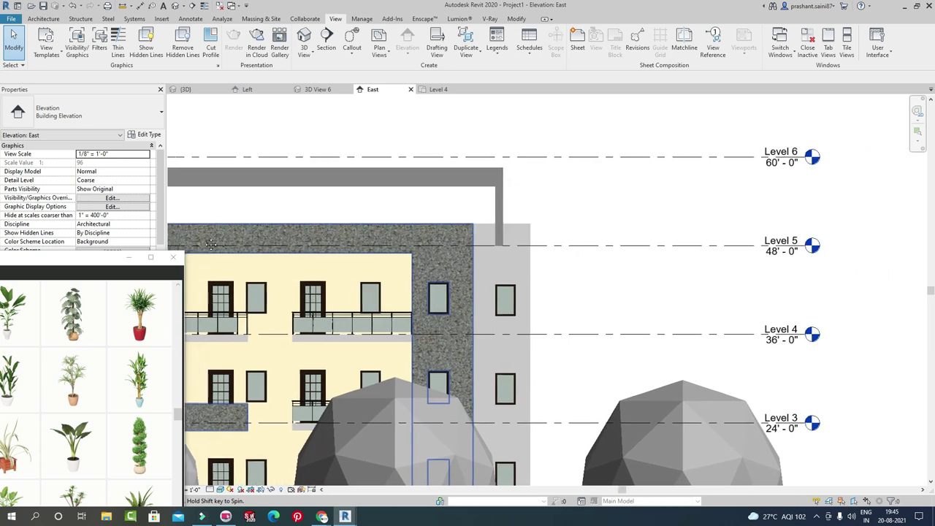
pyautogui.scroll(-2, 557, 240)
pyautogui.moveTo(556, 240)
pyautogui.mouseDown(button='middle')
pyautogui.moveTo(598, 285)
pyautogui.moveTo(592, 216)
pyautogui.mouseUp(button='middle')
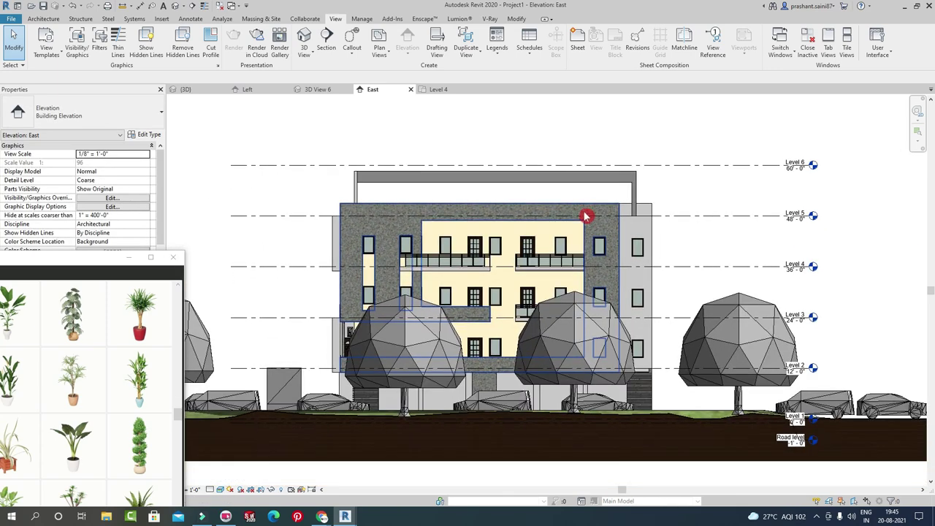
# Check the 3D view, rearrange the plant library window, and reopen the East elevation.
pyautogui.click(176, 7)
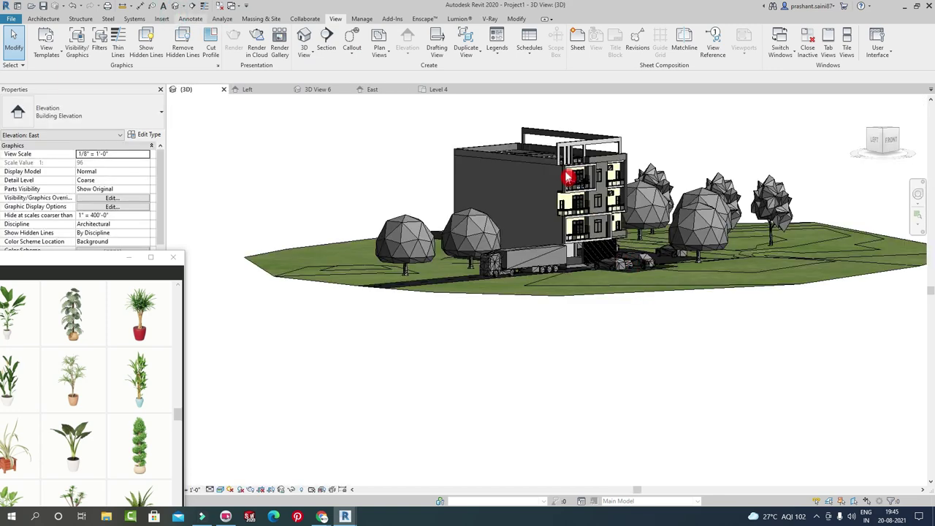
pyautogui.scroll(4, 613, 160)
pyautogui.scroll(2, 605, 183)
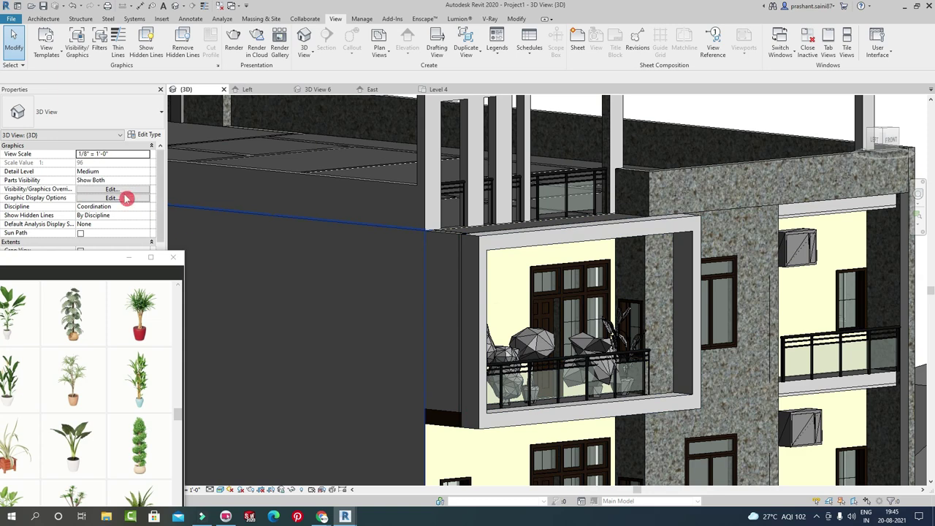
pyautogui.moveTo(118, 273)
pyautogui.mouseDown()
pyautogui.moveTo(428, 203)
pyautogui.moveTo(518, 134)
pyautogui.mouseUp()
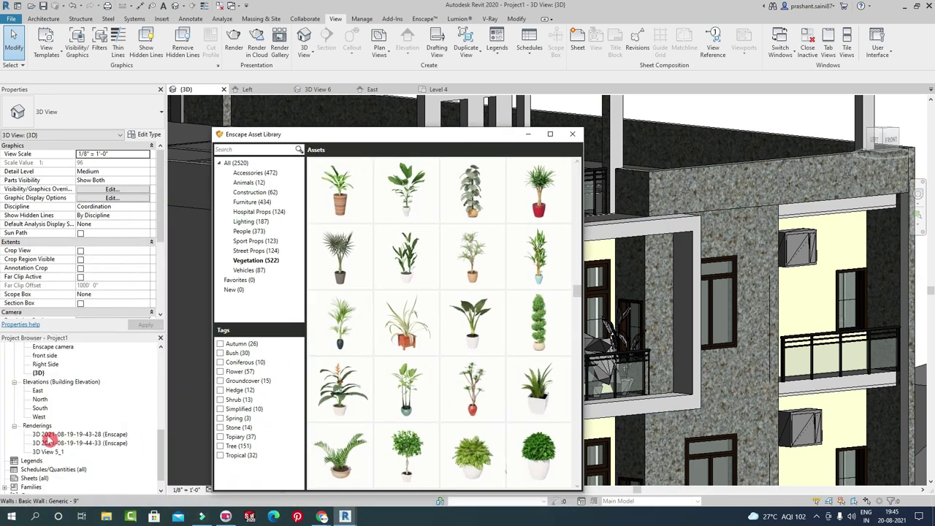
pyautogui.doubleClick(38, 393)
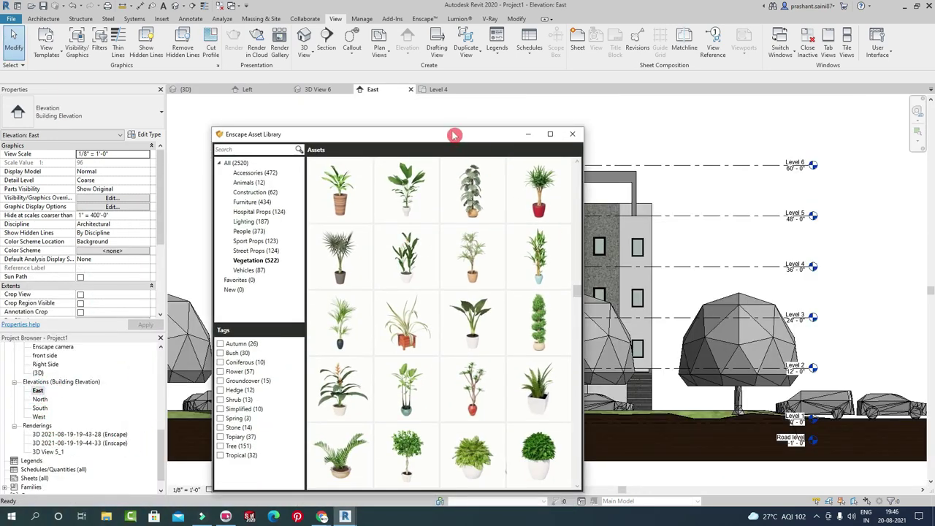
pyautogui.moveTo(454, 135); pyautogui.dragTo(269, 347)
pyautogui.scroll(3, 399, 223)
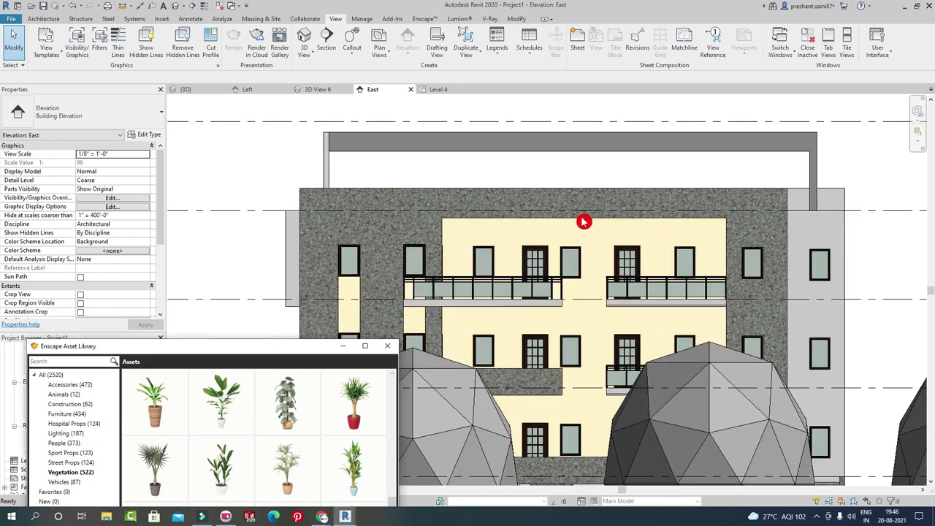
pyautogui.scroll(-2, 650, 236)
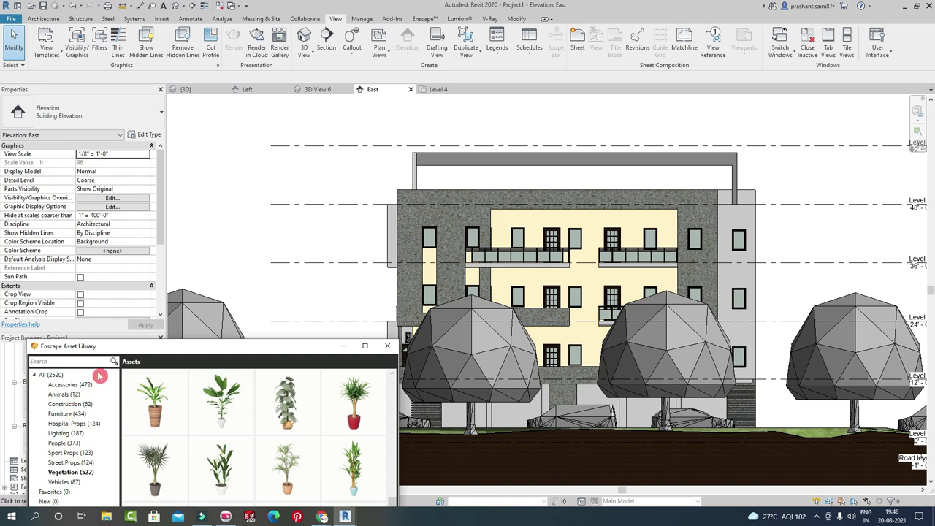
pyautogui.moveTo(127, 347); pyautogui.dragTo(313, 322)
# Open the North elevation, then the South elevation, zooming in on the facade.
pyautogui.doubleClick(40, 400)
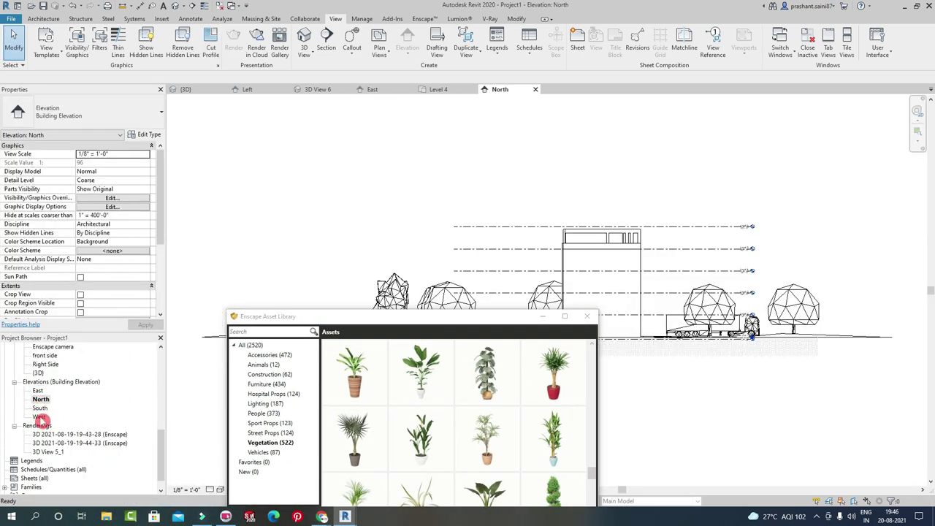
pyautogui.doubleClick(41, 408)
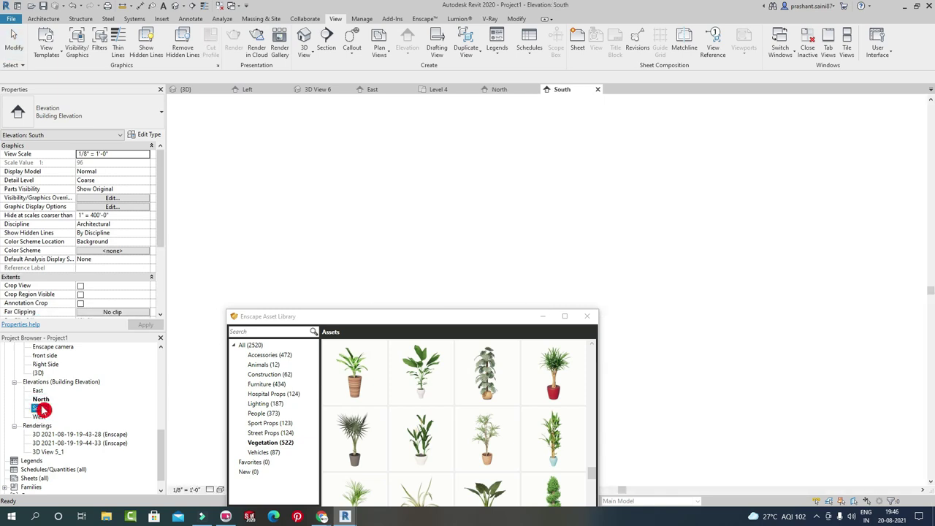
pyautogui.scroll(2, 721, 321)
pyautogui.scroll(3, 721, 321)
pyautogui.scroll(2, 723, 336)
pyautogui.scroll(1, 725, 349)
pyautogui.scroll(-2, 726, 349)
pyautogui.scroll(-2, 657, 292)
pyautogui.scroll(-2, 424, 184)
pyautogui.scroll(-1, 630, 219)
# Pan the South elevation to the balcony plants, then open the Level 5 floor plan.
pyautogui.moveTo(630, 219); pyautogui.dragTo(337, 281, button='middle')
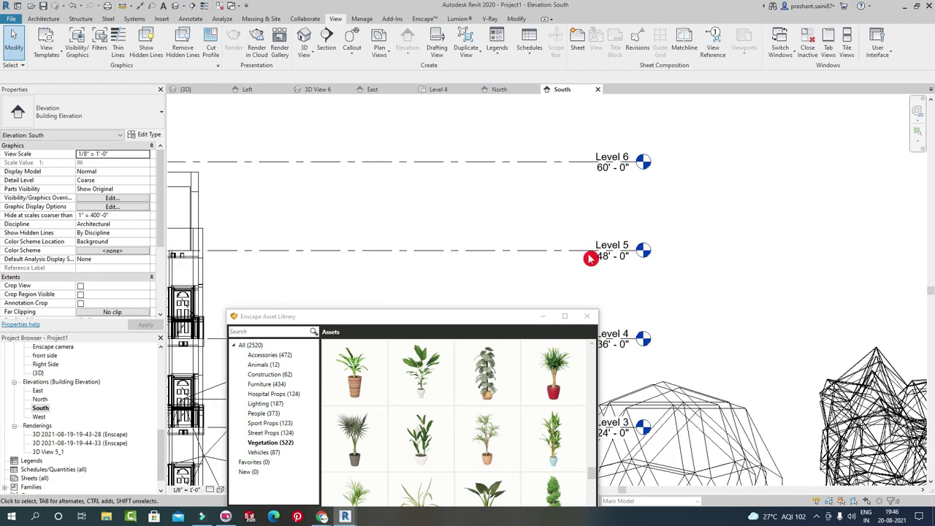
pyautogui.moveTo(591, 259); pyautogui.dragTo(720, 178, button='middle')
pyautogui.click(474, 321)
pyautogui.scroll(4, 55, 395)
pyautogui.scroll(3, 73, 402)
pyautogui.scroll(3, 63, 388)
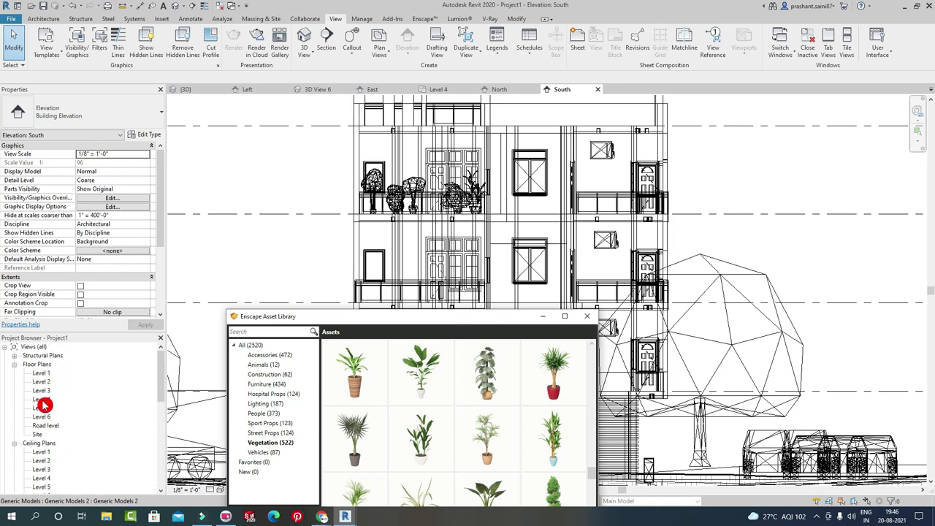
pyautogui.doubleClick(41, 407)
pyautogui.click(313, 394)
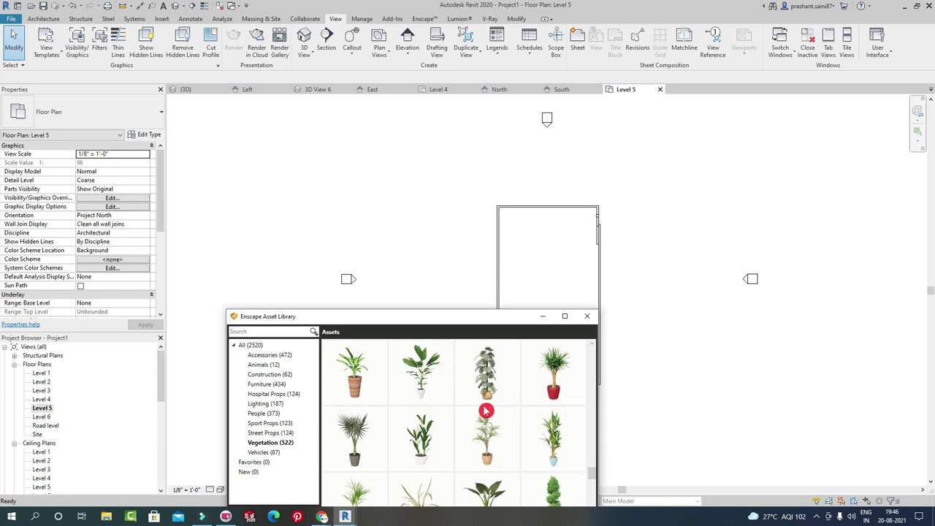
# Select Bower Vine 06 from the Enscape Asset Library's vegetation.
pyautogui.scroll(5, 486, 410)
pyautogui.scroll(5, 488, 379)
pyautogui.scroll(5, 489, 351)
pyautogui.scroll(5, 492, 403)
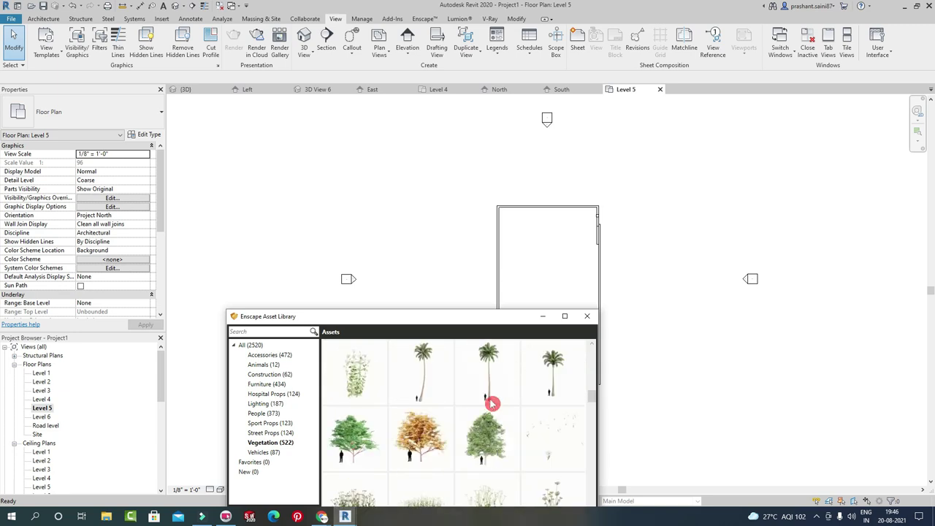
pyautogui.moveTo(444, 322); pyautogui.dragTo(358, 64)
pyautogui.scroll(5, 368, 215)
pyautogui.scroll(5, 367, 215)
pyautogui.scroll(5, 369, 216)
pyautogui.scroll(-5, 369, 217)
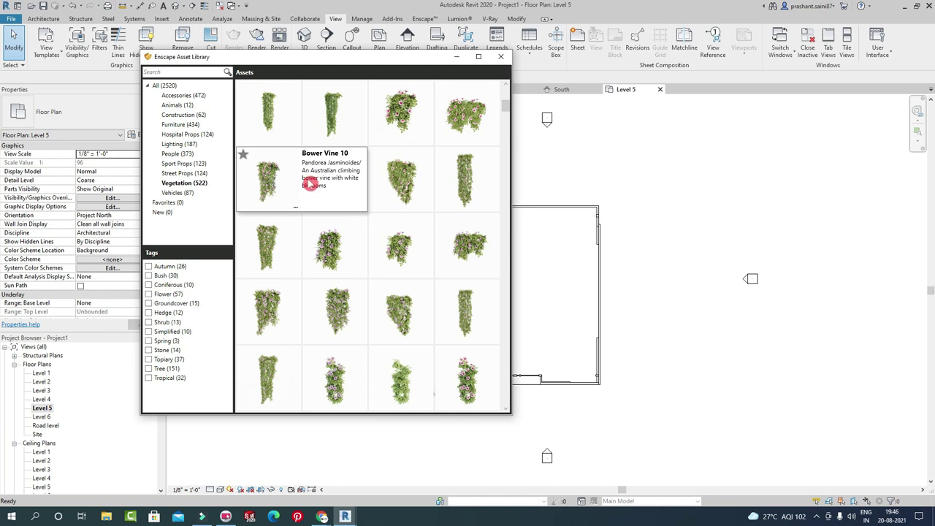
pyautogui.click(328, 119)
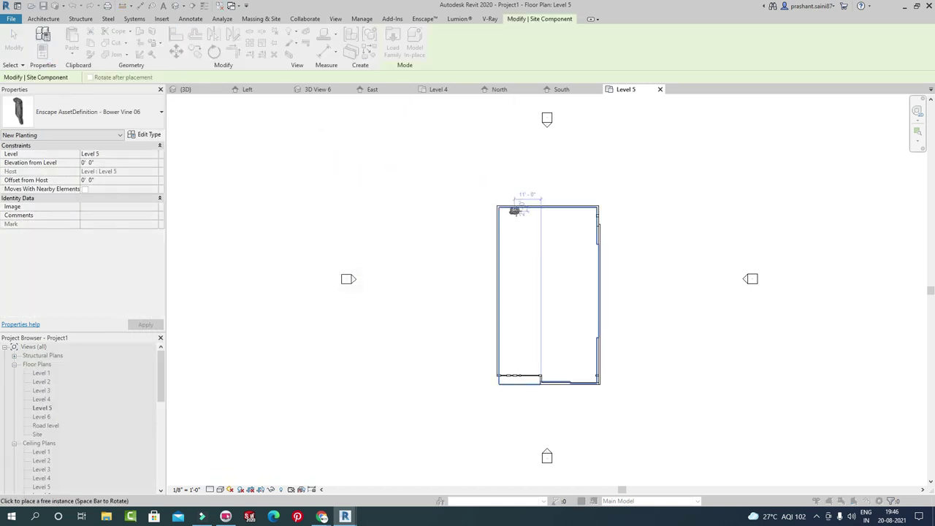
# Place three Bower Vine 06 plants along the Level 5 balcony window wall.
pyautogui.scroll(5, 518, 428)
pyautogui.scroll(3, 497, 241)
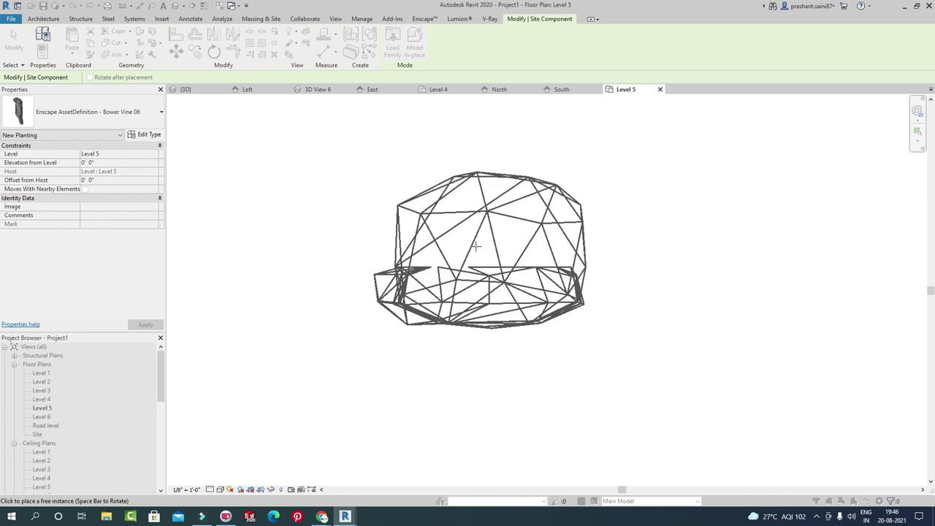
pyautogui.scroll(-4, 484, 261)
pyautogui.moveTo(484, 261); pyautogui.dragTo(512, 448, button='middle')
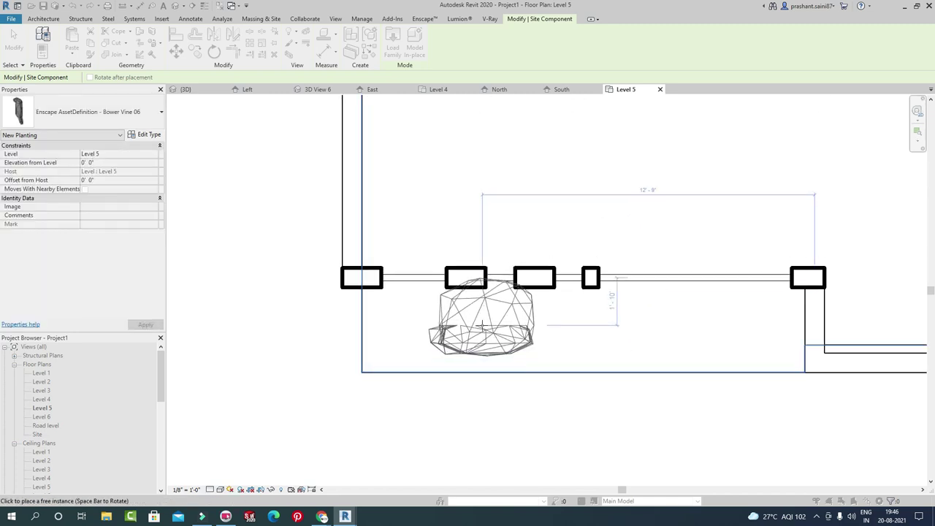
pyautogui.scroll(-1, 480, 322)
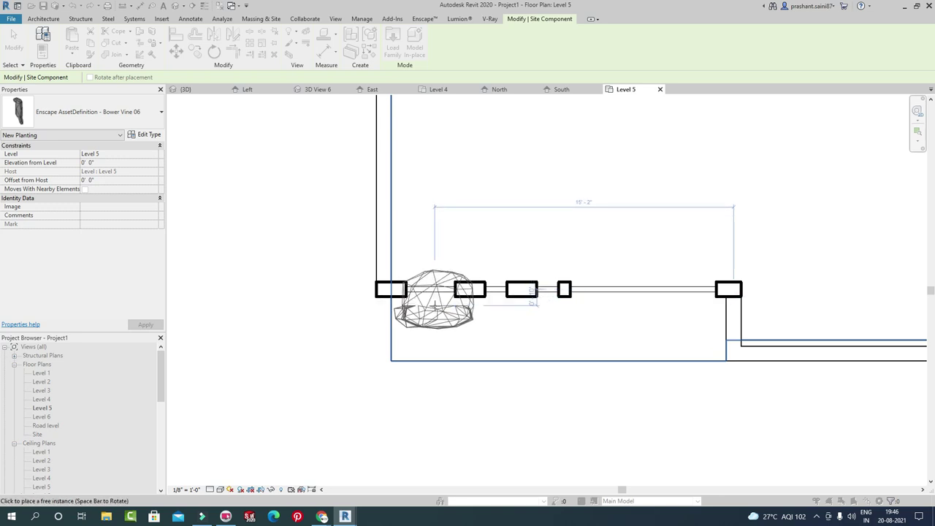
pyautogui.click(436, 301)
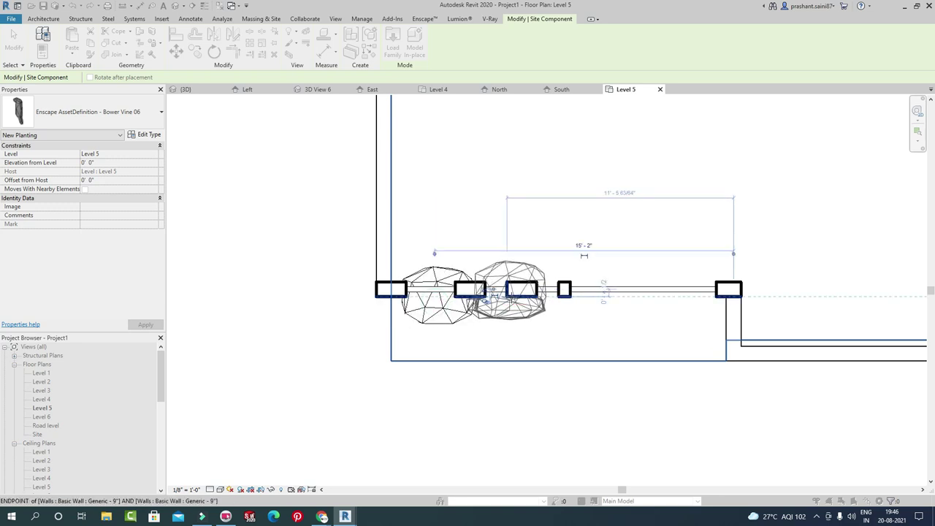
pyautogui.click(521, 290)
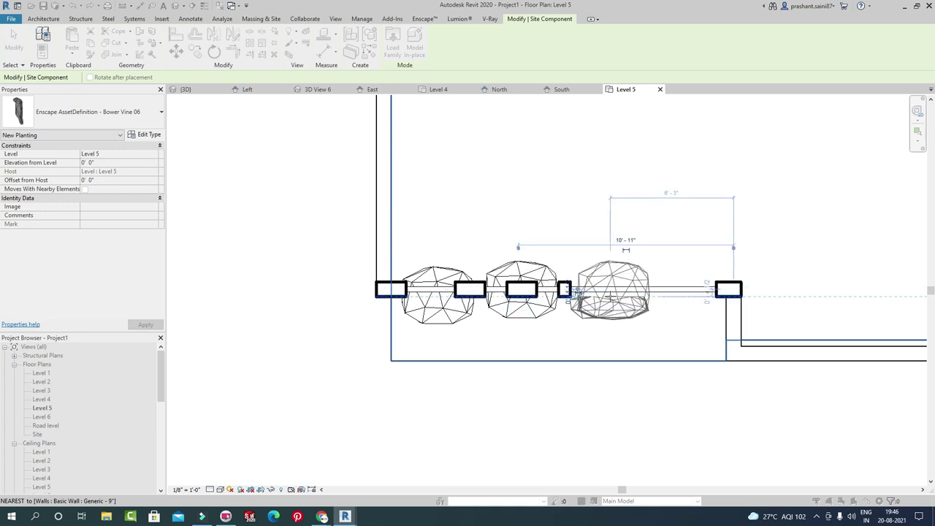
pyautogui.click(686, 298)
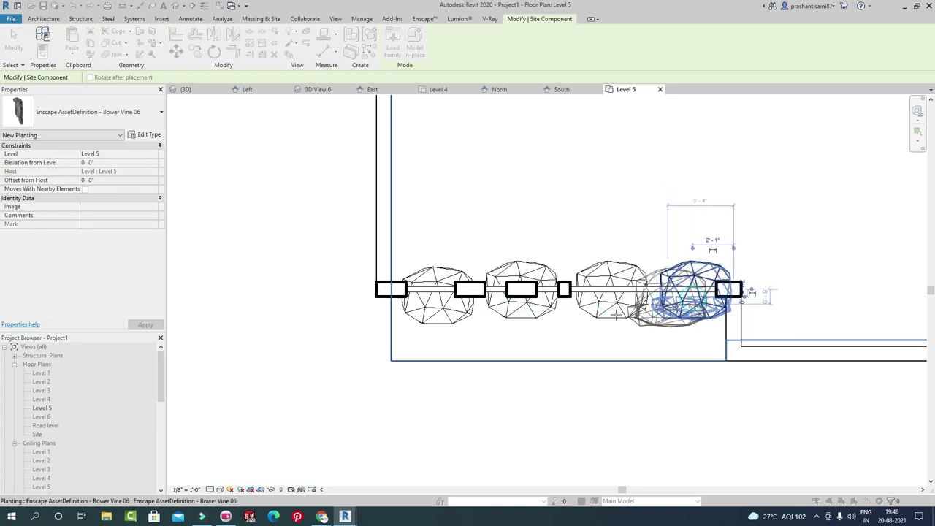
pyautogui.press('Escape')
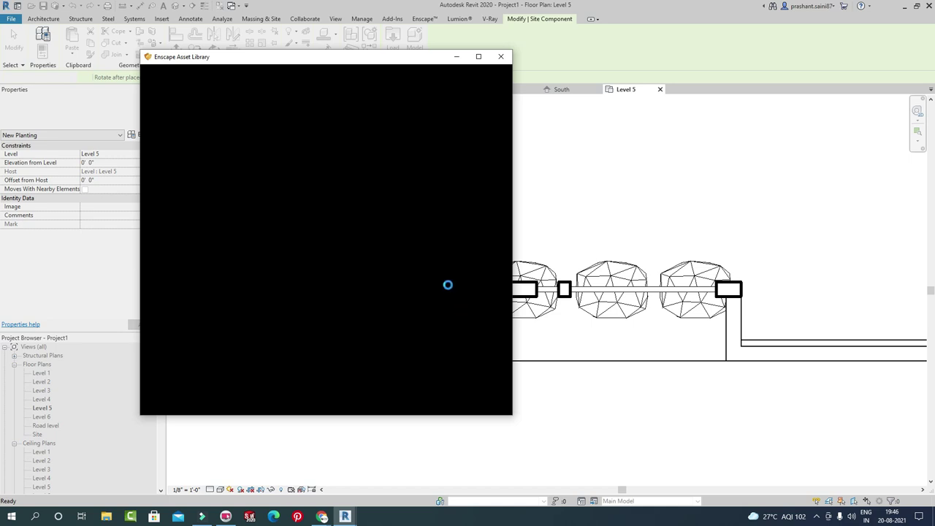
pyautogui.moveTo(345, 517)
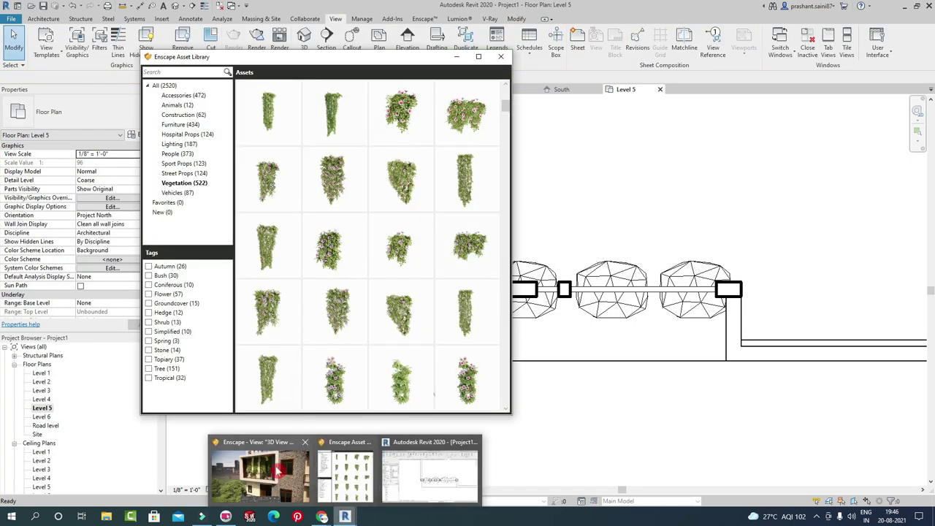
# Fly the Enscape camera up to the balcony to inspect the Bower Vine 06 climbers, then return.
pyautogui.click(278, 471)
pyautogui.scroll(3, 470, 304)
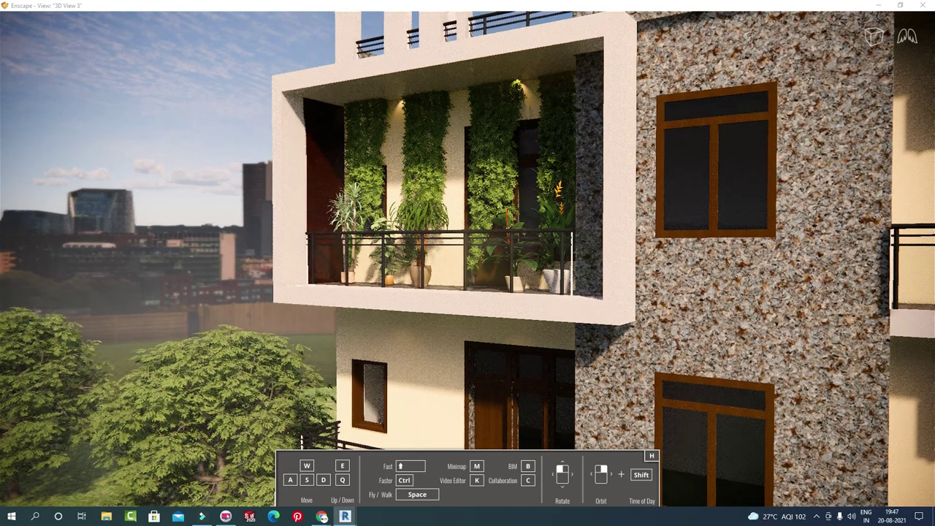
pyautogui.press('d')
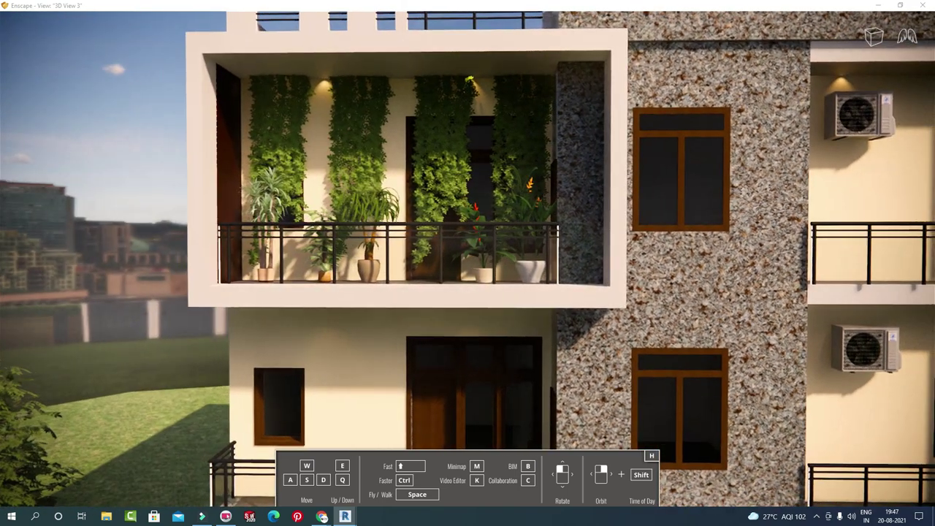
pyautogui.press('a')
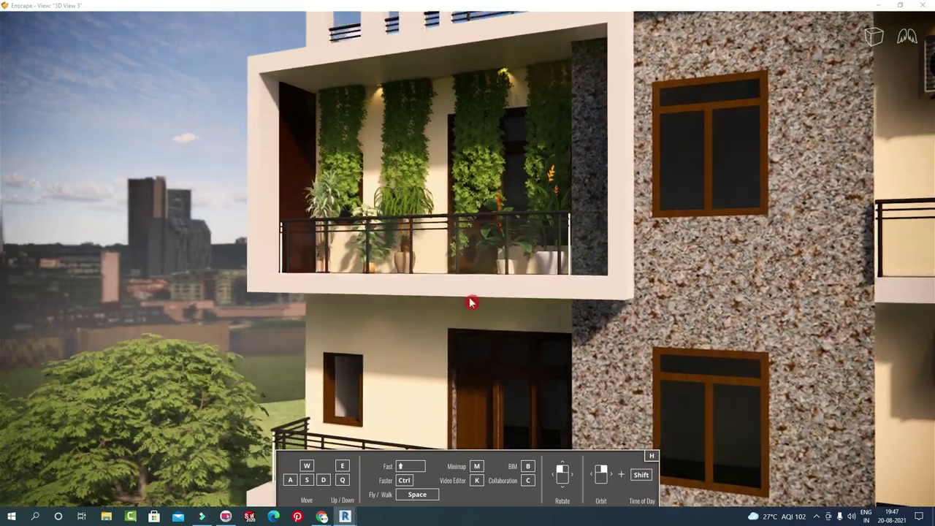
pyautogui.scroll(3, 468, 299)
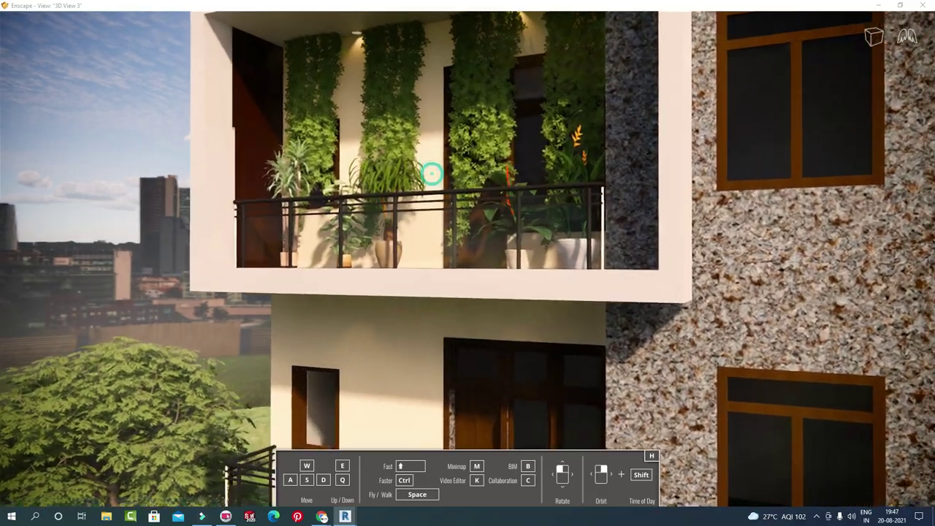
pyautogui.scroll(5, 431, 173)
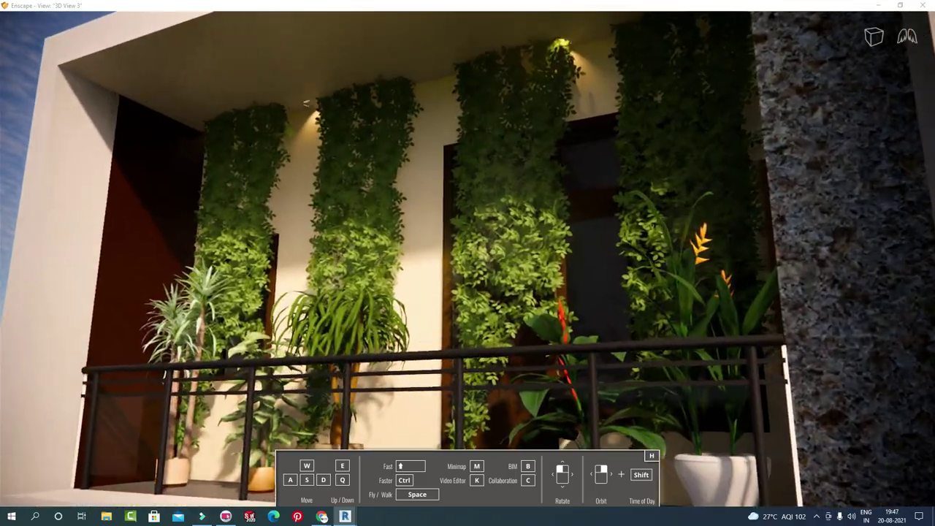
pyautogui.scroll(5, 435, 185)
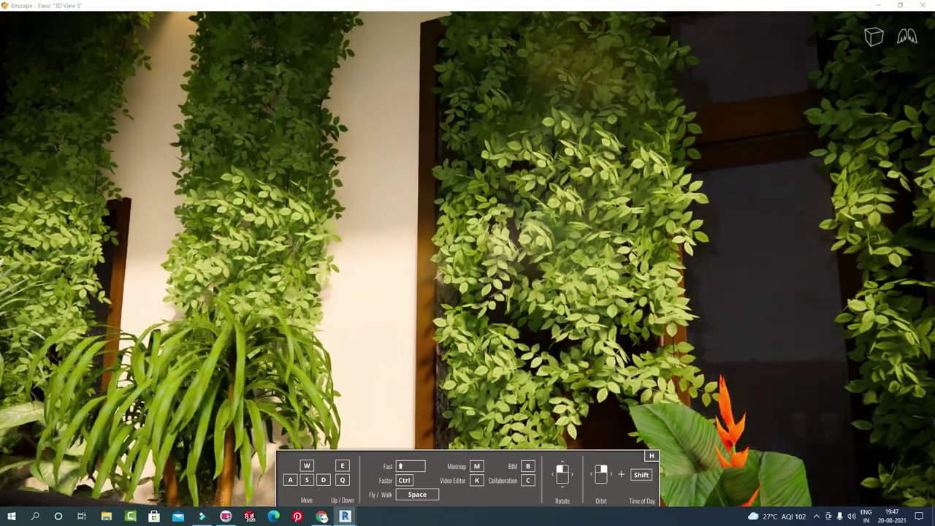
pyautogui.scroll(3, 432, 184)
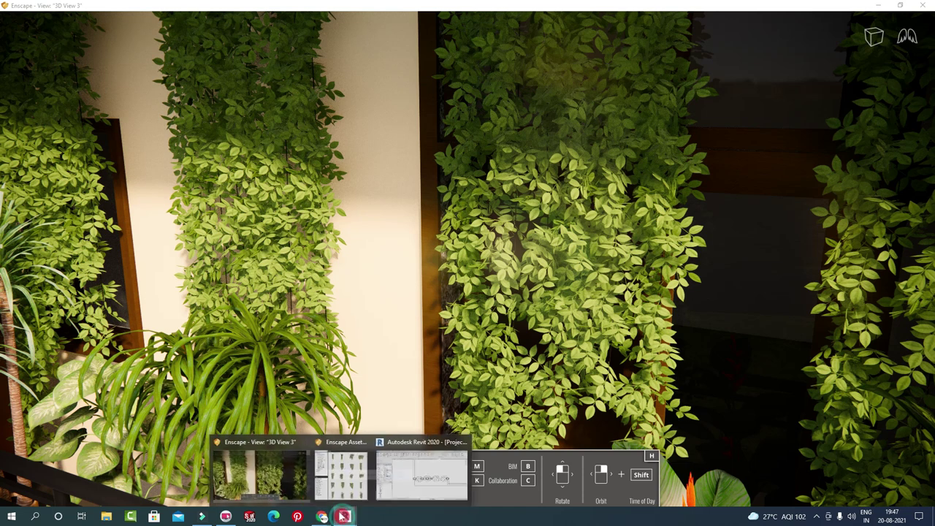
pyautogui.moveTo(344, 516)
pyautogui.click(278, 472)
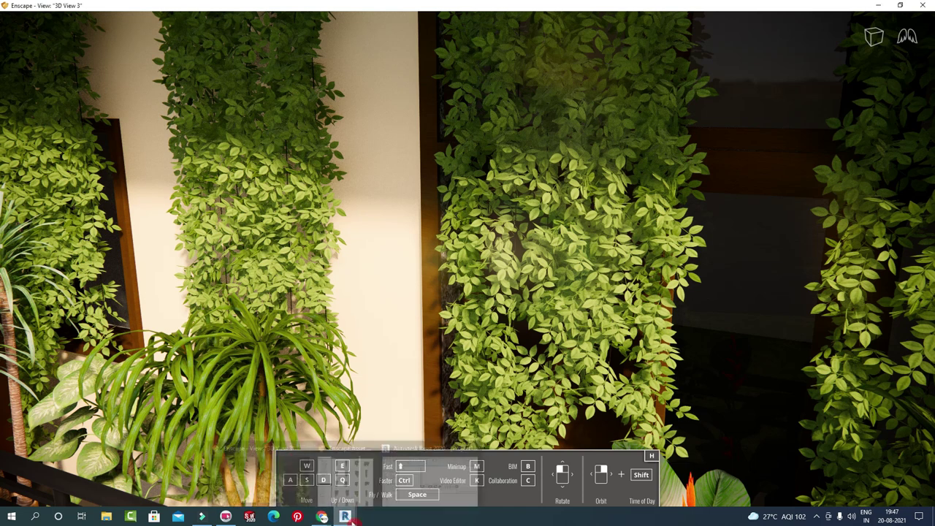
# Drag the first vine plantings down off the Level 5 wall and line them up.
pyautogui.click(430, 479)
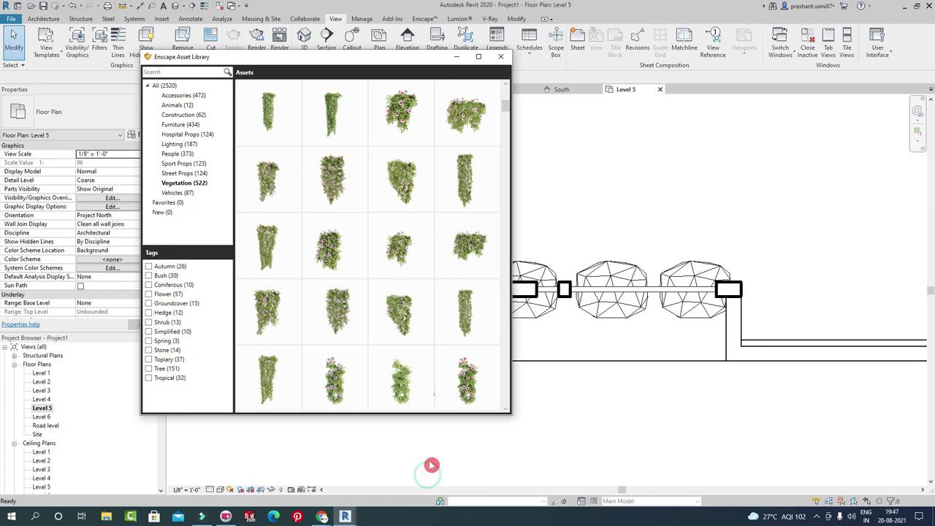
pyautogui.moveTo(688, 265); pyautogui.dragTo(742, 263, button='middle')
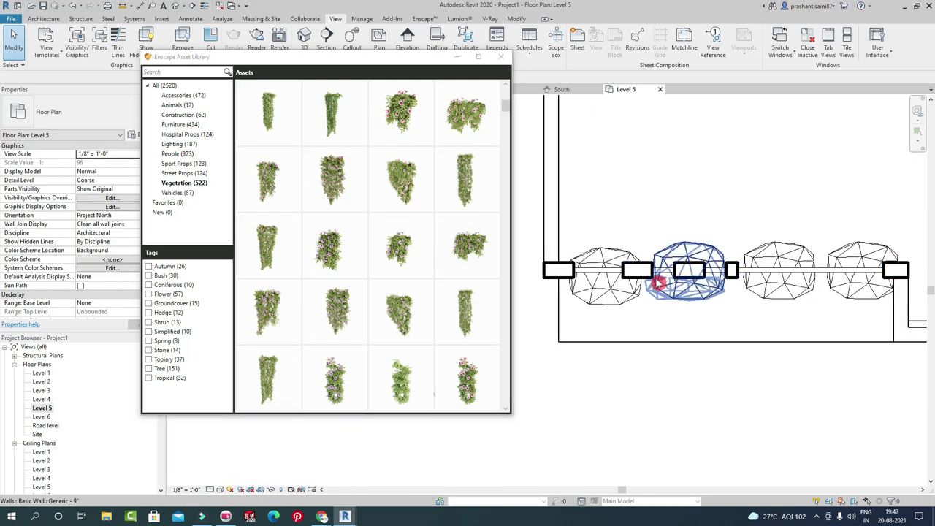
pyautogui.moveTo(680, 263); pyautogui.dragTo(670, 295)
pyautogui.moveTo(758, 266); pyautogui.dragTo(748, 327)
pyautogui.moveTo(679, 281)
pyautogui.mouseDown()
pyautogui.moveTo(681, 314)
pyautogui.moveTo(804, 294)
pyautogui.mouseUp()
pyautogui.moveTo(707, 298); pyautogui.dragTo(512, 300, button='middle')
pyautogui.click(606, 292)
# Move the remaining two wall vines down into the same row and clear the selection.
pyautogui.moveTo(606, 292); pyautogui.dragTo(618, 277, button='middle')
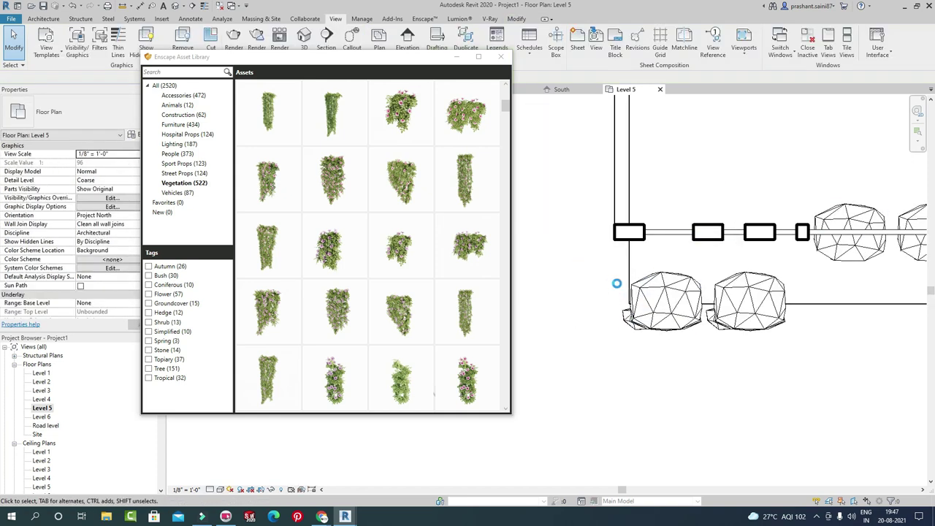
pyautogui.moveTo(810, 315); pyautogui.dragTo(750, 264, button='middle')
pyautogui.click(706, 203)
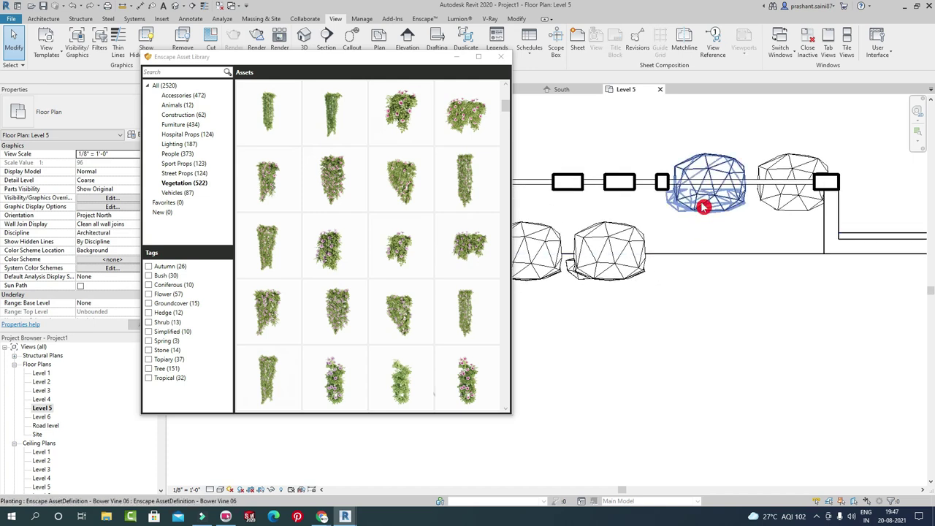
pyautogui.moveTo(687, 261); pyautogui.dragTo(691, 258)
pyautogui.click(787, 205)
pyautogui.moveTo(788, 205)
pyautogui.mouseDown()
pyautogui.moveTo(771, 273)
pyautogui.moveTo(720, 326)
pyautogui.mouseUp()
pyautogui.click(705, 349)
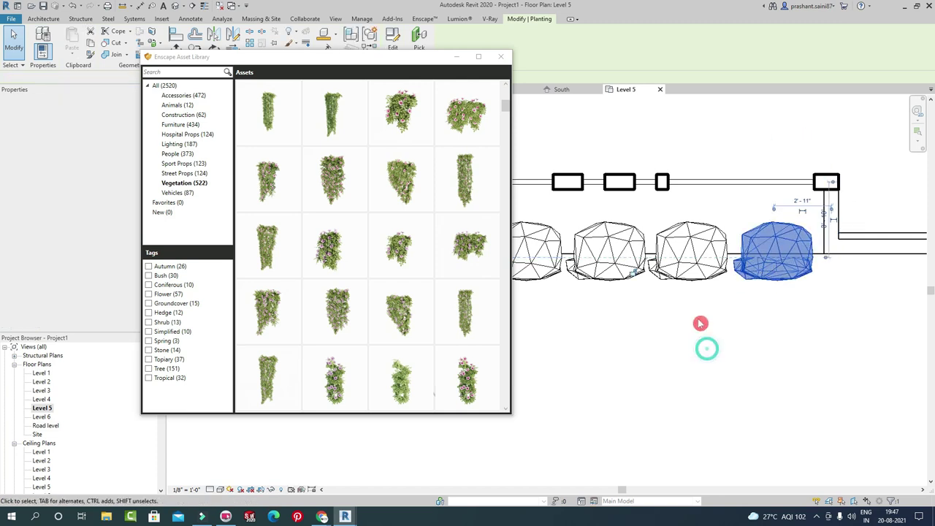
pyautogui.scroll(-1, 705, 307)
pyautogui.click(305, 274)
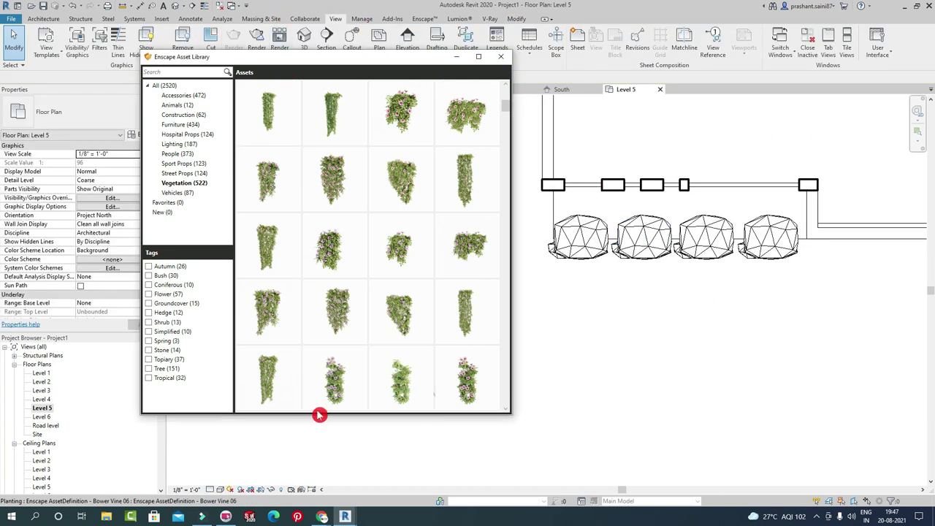
pyautogui.moveTo(345, 517)
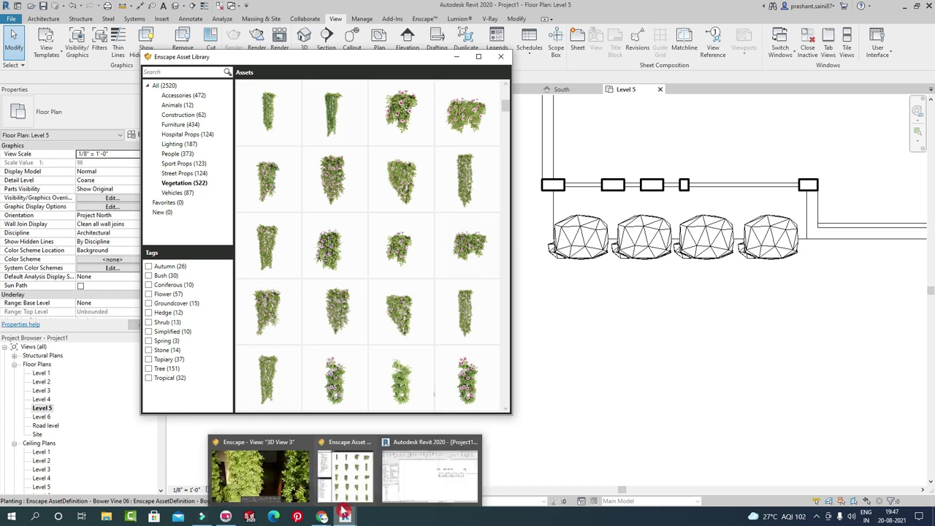
# In Enscape, orbit to a low frontal view of the balcony against the skyline.
pyautogui.click(311, 491)
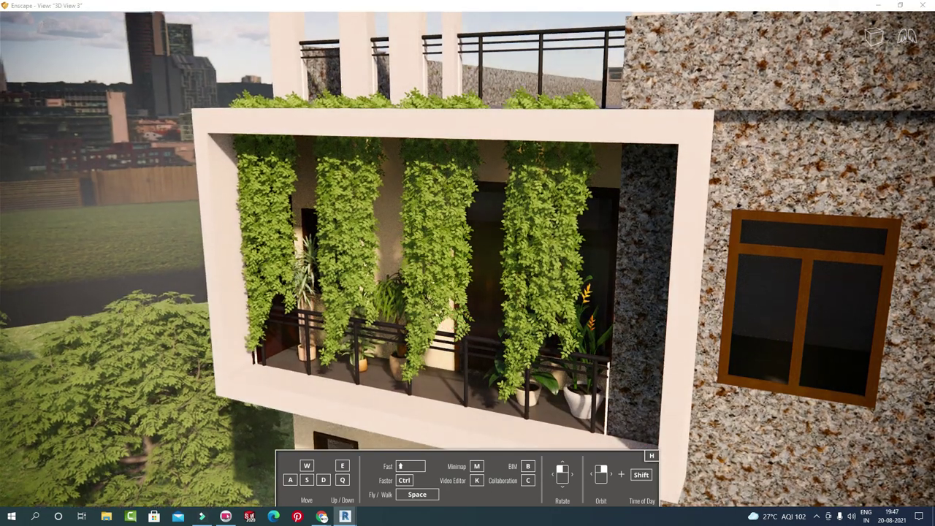
pyautogui.moveTo(460, 314)
pyautogui.mouseDown(button='right')
pyautogui.moveTo(474, 293)
pyautogui.moveTo(475, 219)
pyautogui.mouseUp(button='right')
pyautogui.moveTo(494, 273)
pyautogui.mouseDown(button='right')
pyautogui.moveTo(495, 314)
pyautogui.moveTo(482, 297)
pyautogui.moveTo(427, 291)
pyautogui.mouseUp(button='right')
pyautogui.scroll(-3, 476, 255)
pyautogui.scroll(-3, 475, 255)
pyautogui.scroll(-3, 474, 252)
pyautogui.scroll(-2, 497, 297)
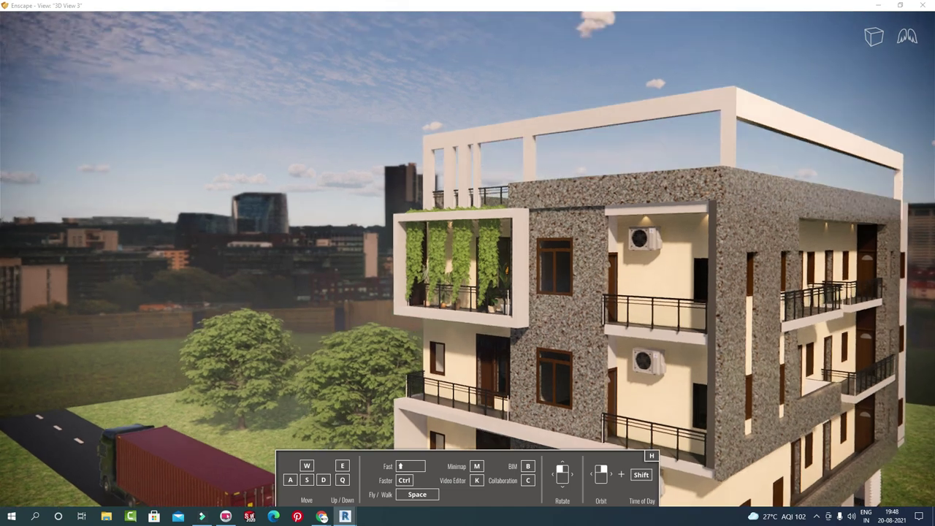
pyautogui.moveTo(498, 294)
pyautogui.mouseDown(button='right')
pyautogui.moveTo(494, 314)
pyautogui.moveTo(439, 322)
pyautogui.mouseUp(button='right')
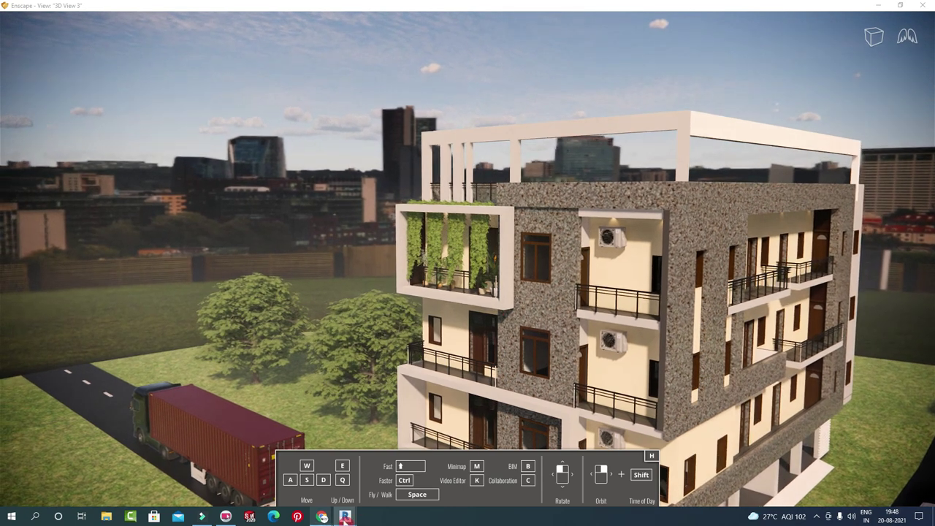
# Bring Revit forward with the Enscape Asset Library showing.
pyautogui.click(264, 476)
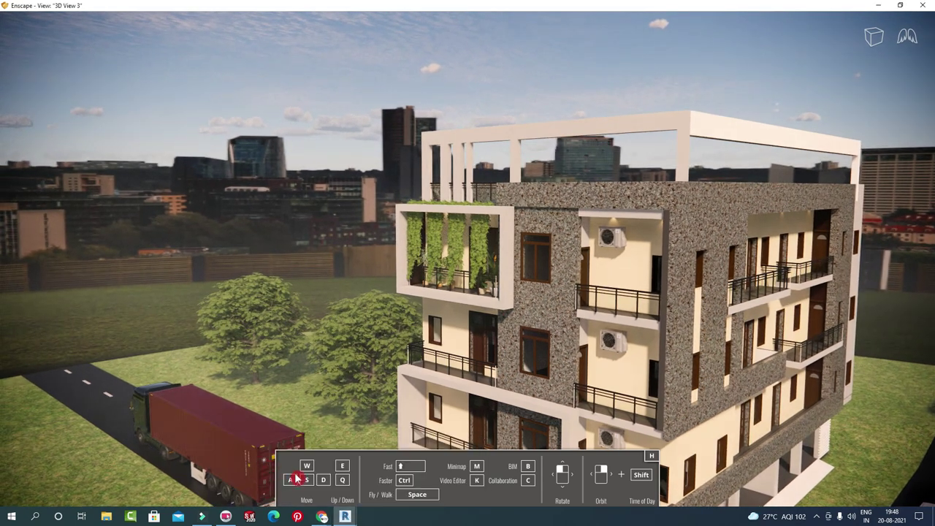
pyautogui.click(346, 516)
pyautogui.click(366, 458)
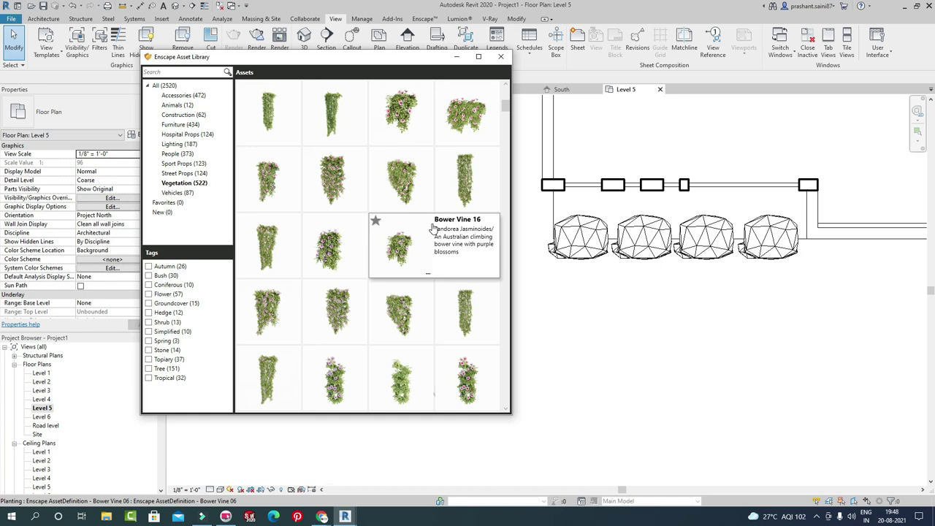
pyautogui.scroll(-3, 394, 248)
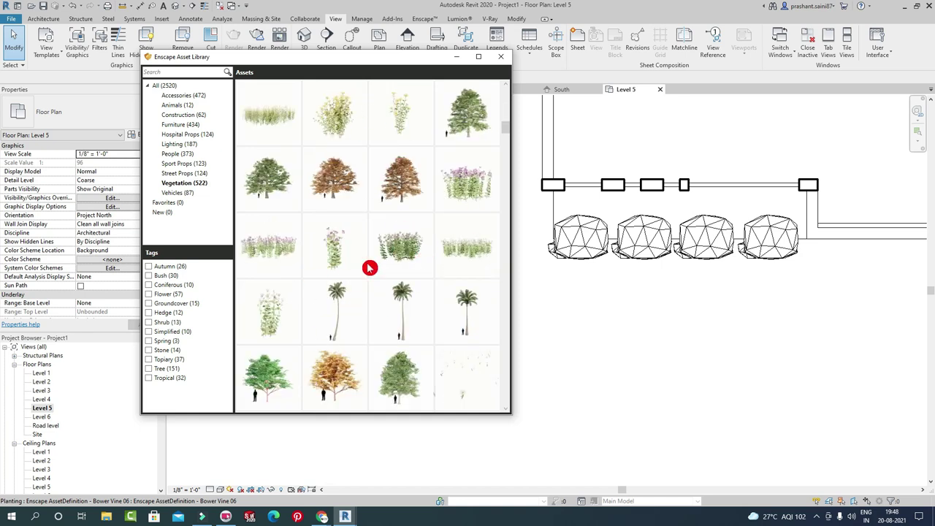
pyautogui.scroll(-3, 369, 268)
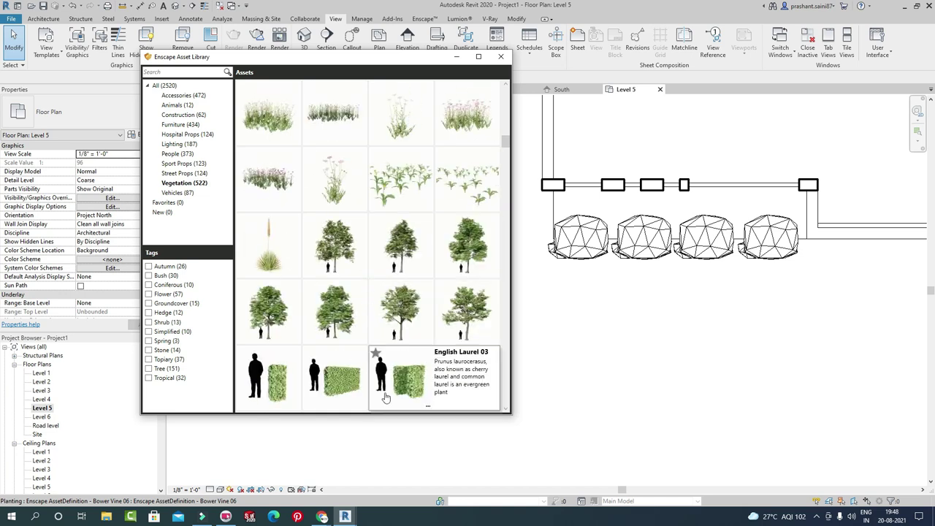
pyautogui.scroll(-1, 407, 320)
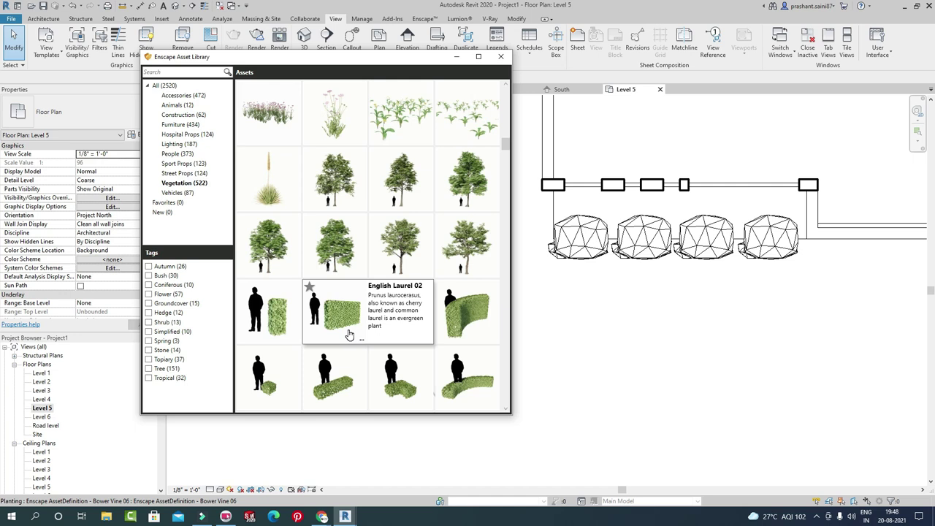
pyautogui.scroll(-2, 469, 356)
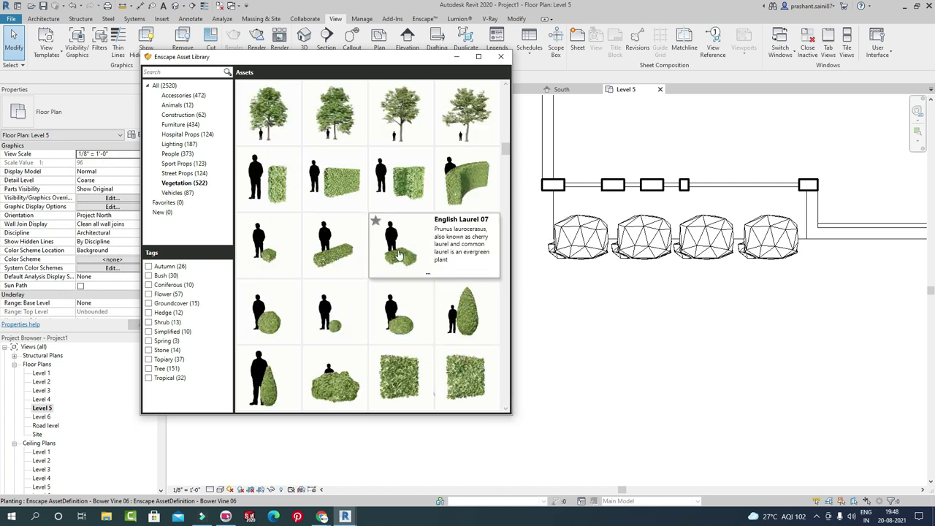
pyautogui.scroll(-3, 344, 286)
pyautogui.scroll(-3, 329, 277)
pyautogui.scroll(-3, 347, 187)
pyautogui.scroll(3, 348, 187)
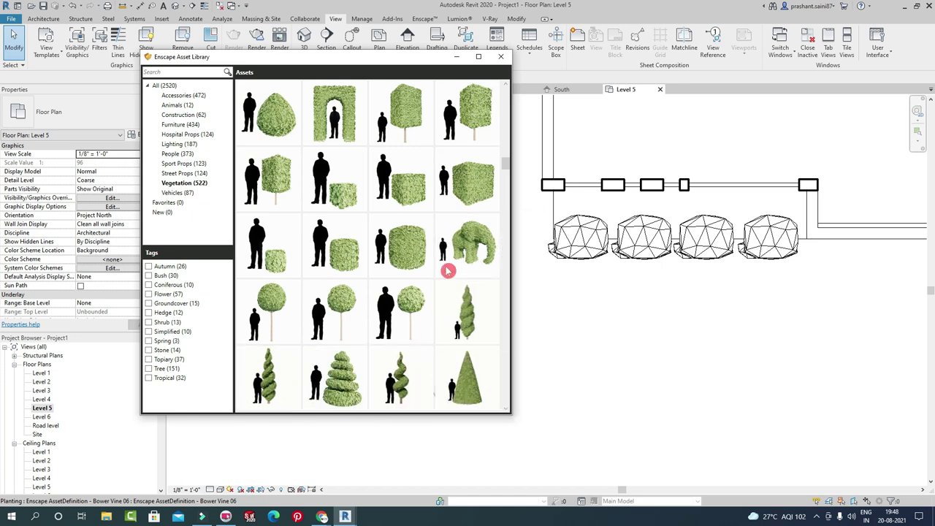
pyautogui.moveTo(465, 310)
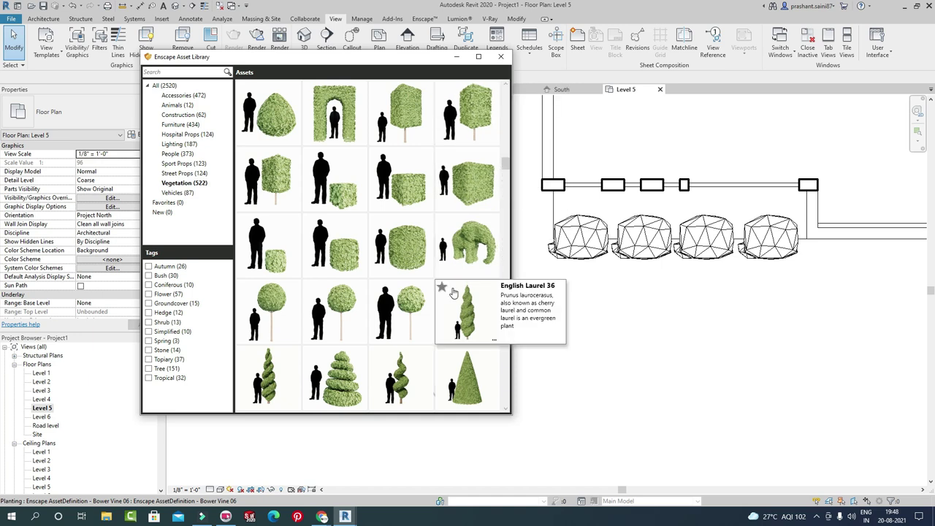
pyautogui.scroll(-3, 449, 288)
pyautogui.scroll(-2, 418, 254)
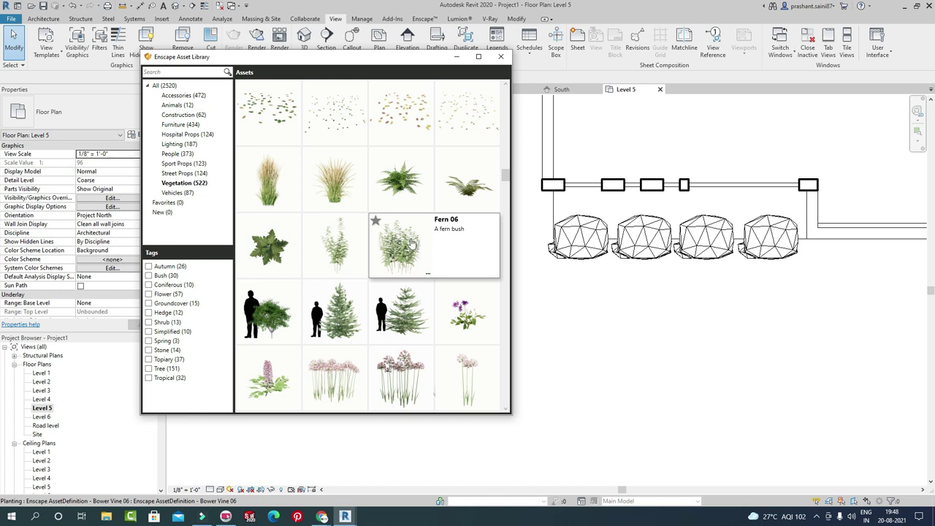
pyautogui.scroll(-3, 404, 248)
pyautogui.scroll(-4, 399, 250)
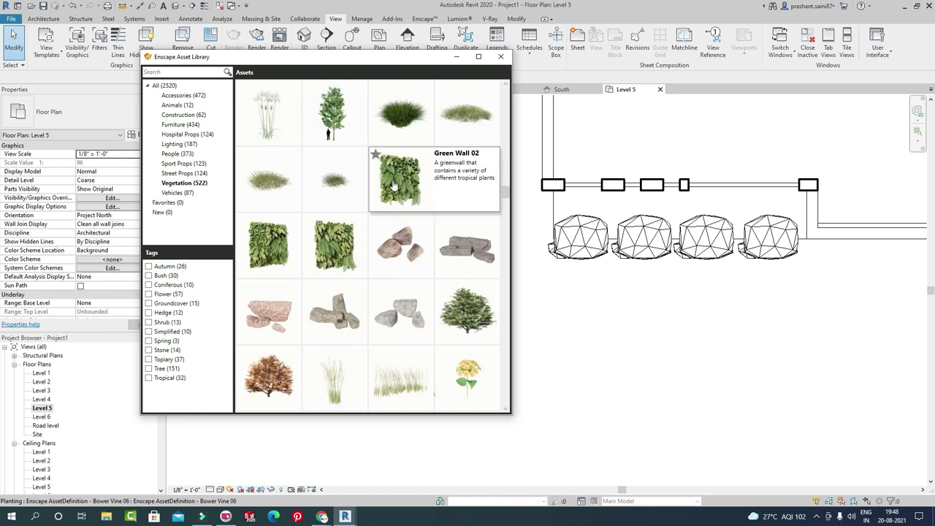
pyautogui.scroll(-6, 383, 299)
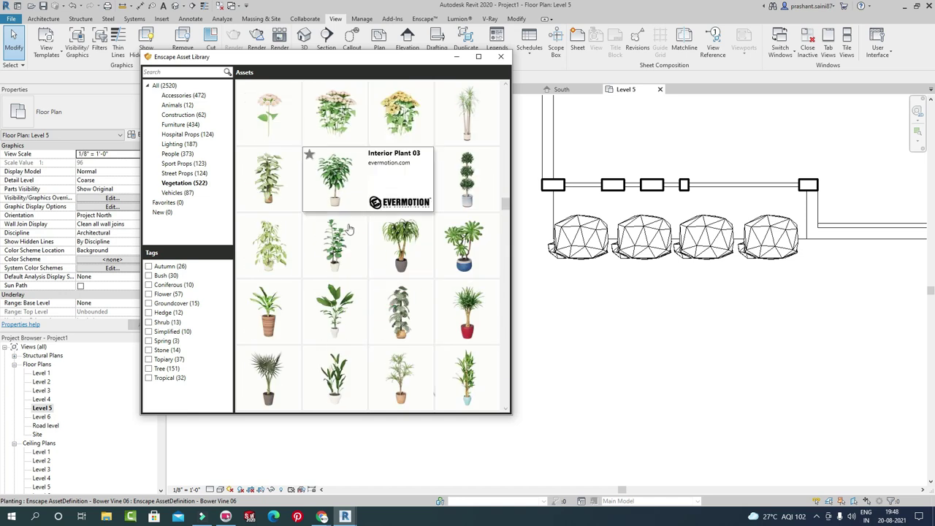
pyautogui.scroll(4, 336, 223)
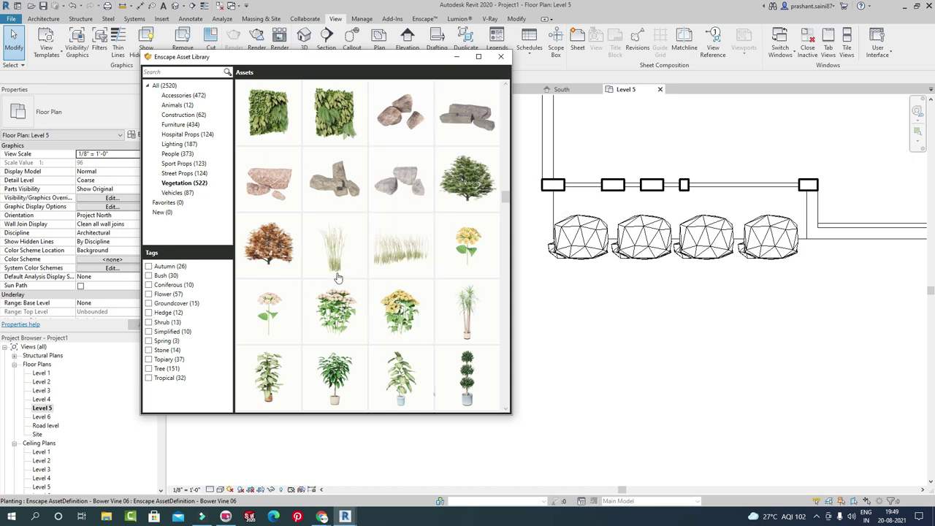
pyautogui.scroll(-3, 382, 318)
pyautogui.scroll(-5, 382, 282)
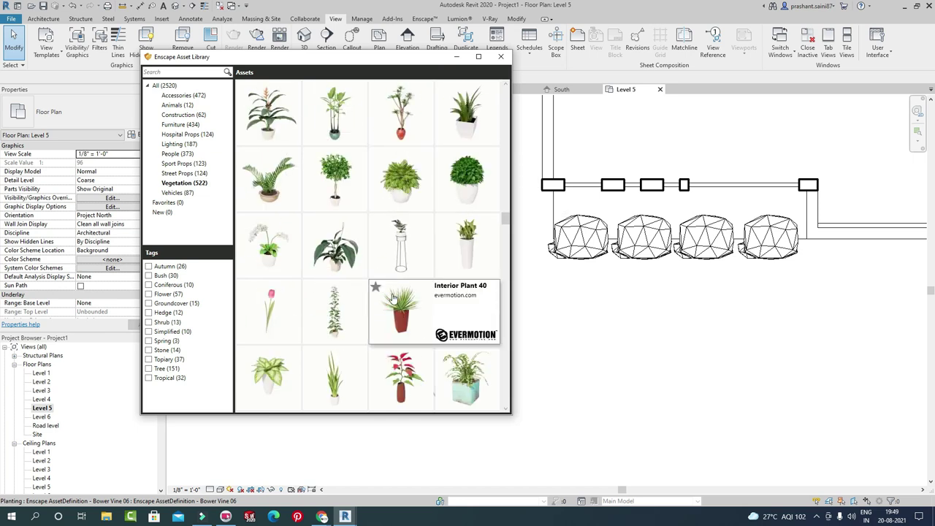
pyautogui.scroll(-3, 395, 282)
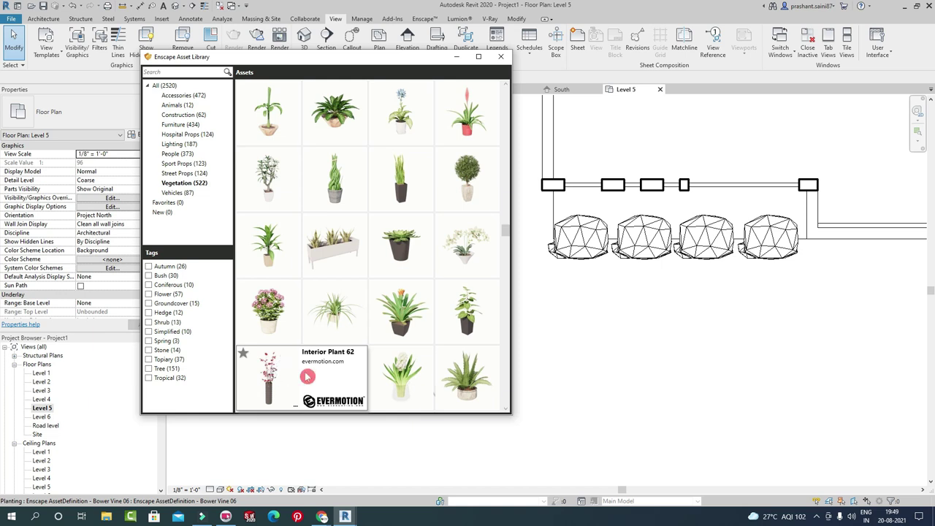
pyautogui.scroll(-3, 351, 337)
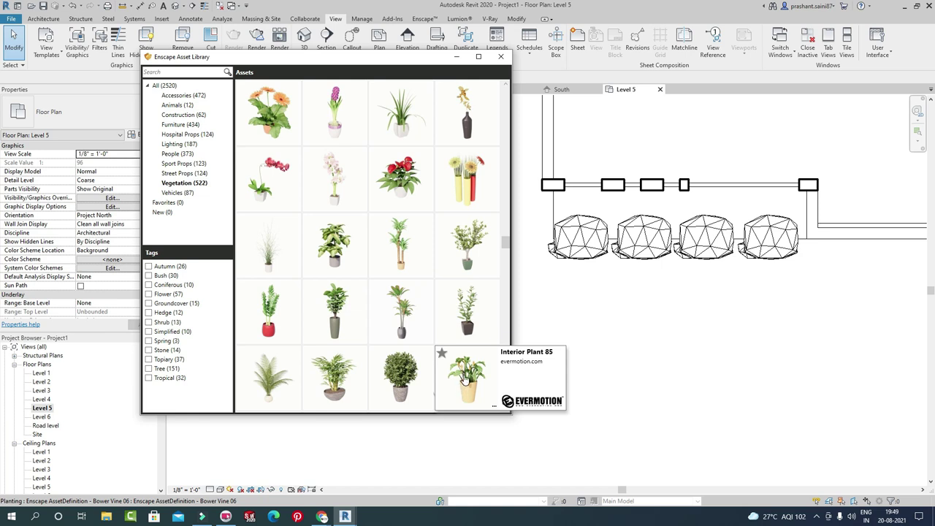
pyautogui.scroll(-3, 464, 378)
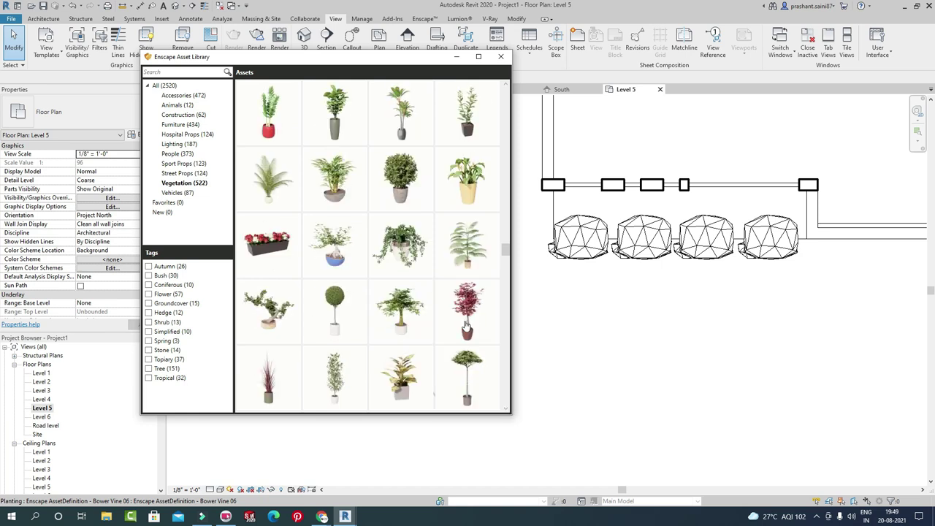
pyautogui.scroll(-2, 466, 325)
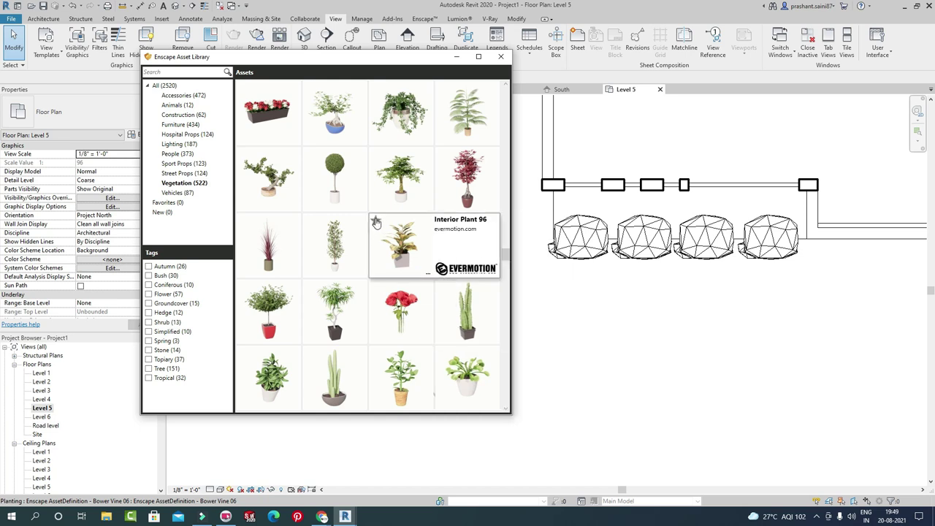
# Place the Interior Plant 90 bonsai beside the planters in the Level 5 plan.
pyautogui.click(281, 196)
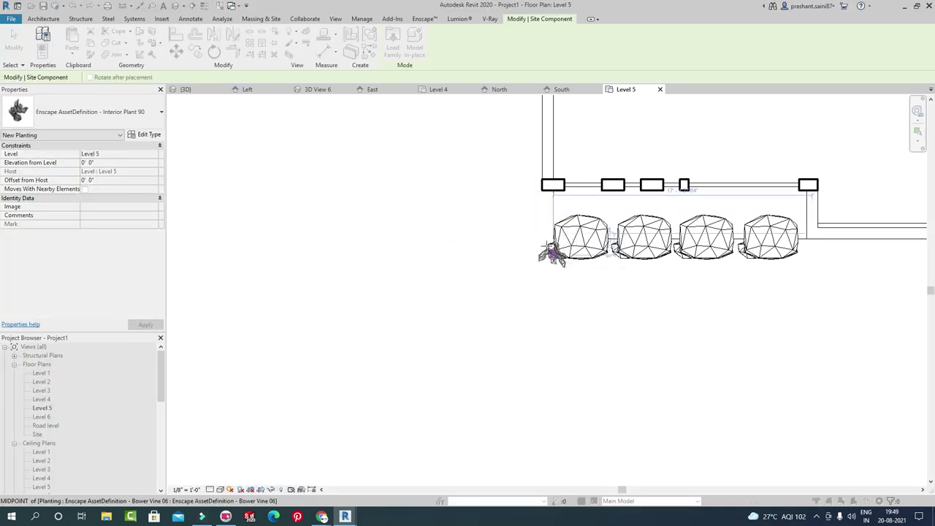
pyautogui.moveTo(728, 267); pyautogui.dragTo(390, 253, button='middle')
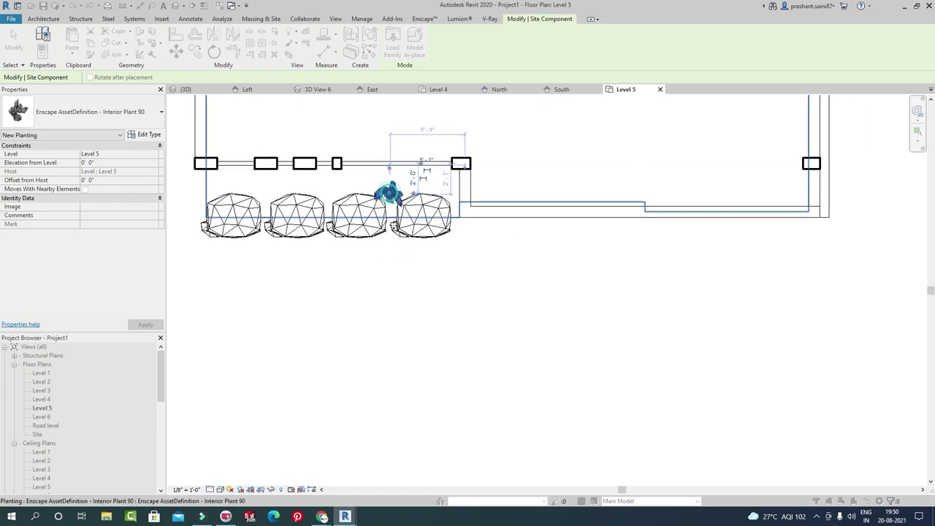
pyautogui.click(409, 265)
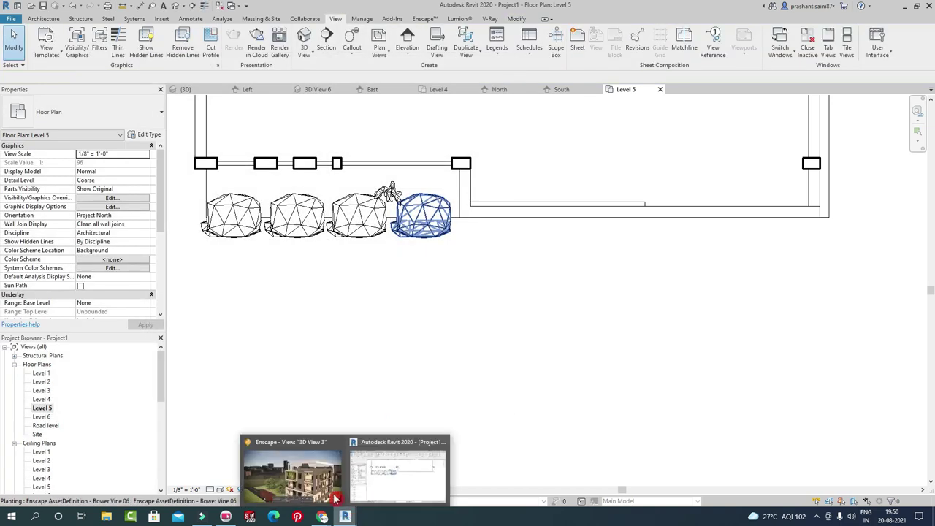
# In Enscape, orbit and zoom in to look down onto the Level 5 balcony planter.
pyautogui.click(311, 473)
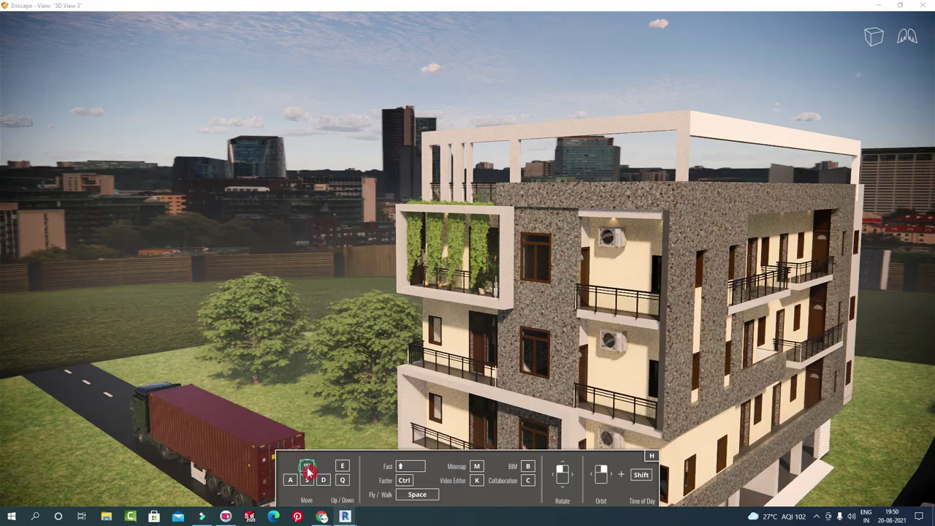
pyautogui.moveTo(475, 211); pyautogui.dragTo(480, 205)
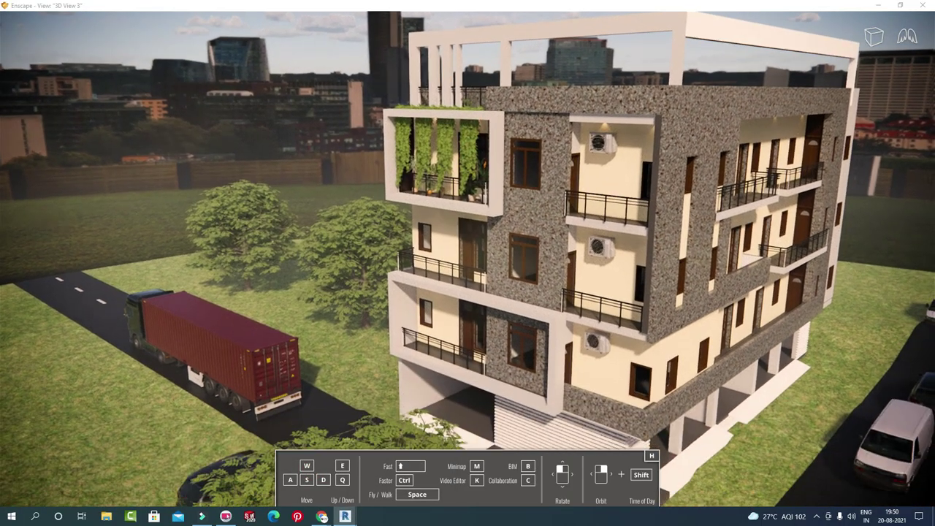
pyautogui.scroll(2, 481, 205)
pyautogui.scroll(3, 478, 210)
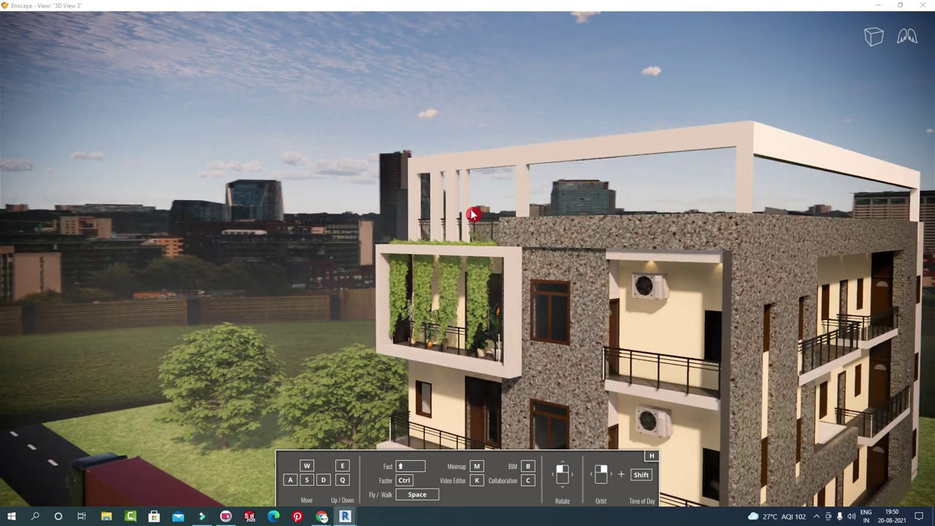
pyautogui.scroll(2, 482, 210)
pyautogui.scroll(3, 486, 209)
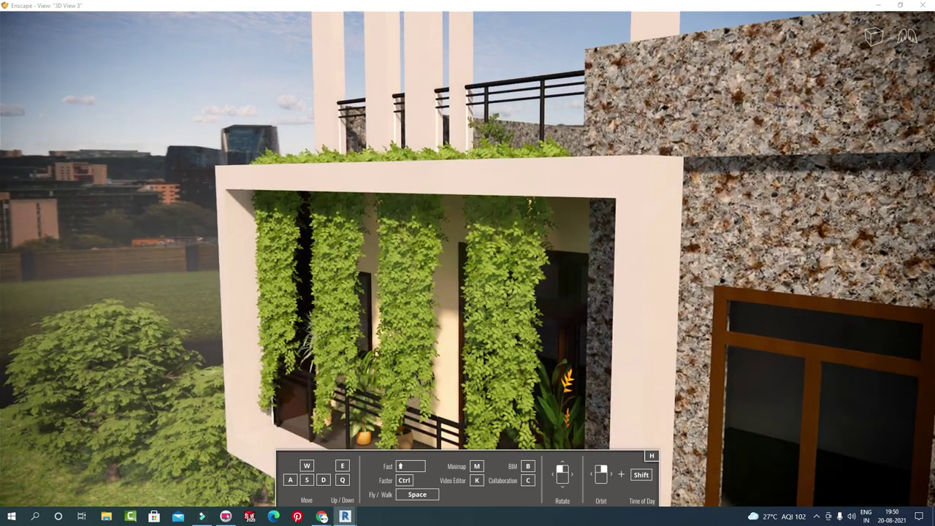
pyautogui.moveTo(487, 209); pyautogui.dragTo(495, 125, button='right')
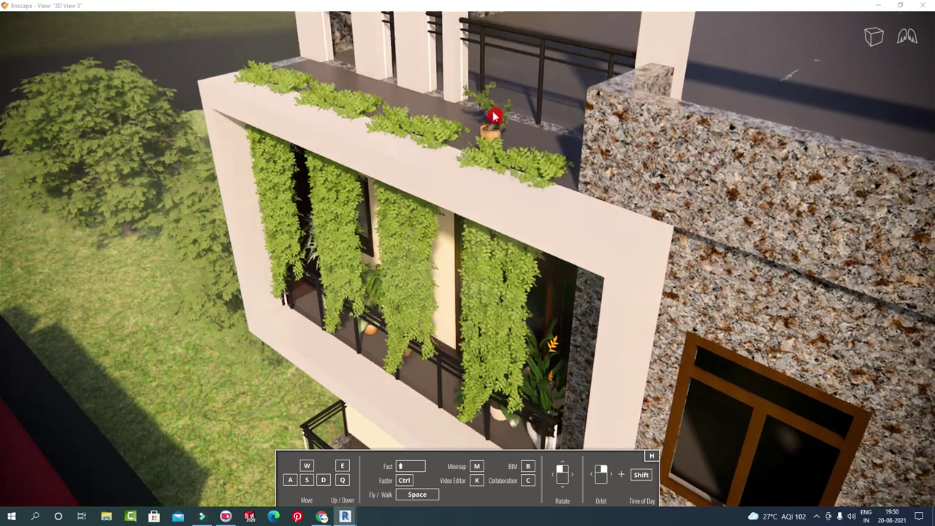
pyautogui.scroll(2, 495, 126)
pyautogui.scroll(3, 495, 109)
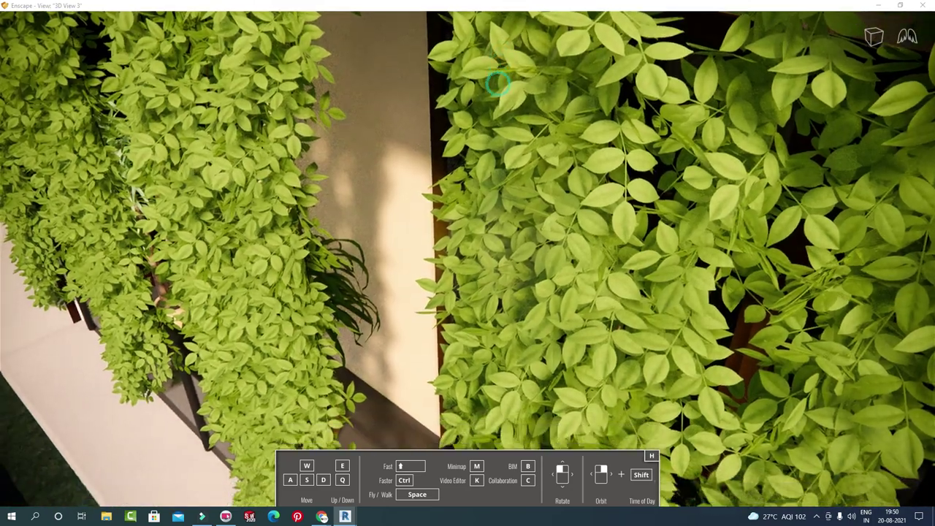
pyautogui.scroll(2, 495, 83)
pyautogui.moveTo(496, 94)
pyautogui.mouseDown(button='right')
pyautogui.moveTo(463, 87)
pyautogui.moveTo(461, 108)
pyautogui.mouseUp(button='right')
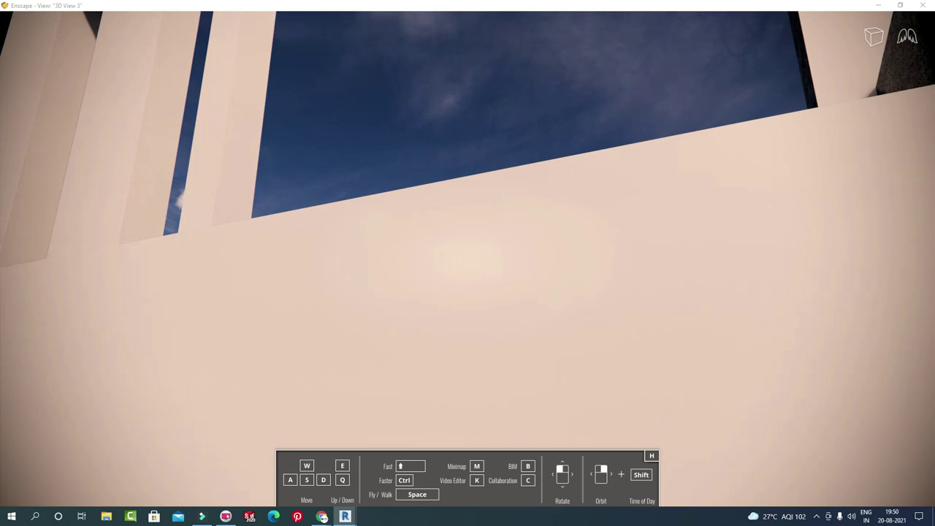
# Turn toward the bonsai by the railing, raise the camera, and restore the window.
pyautogui.moveTo(468, 165)
pyautogui.mouseDown(button='right')
pyautogui.moveTo(467, 183)
pyautogui.moveTo(417, 249)
pyautogui.mouseUp(button='right')
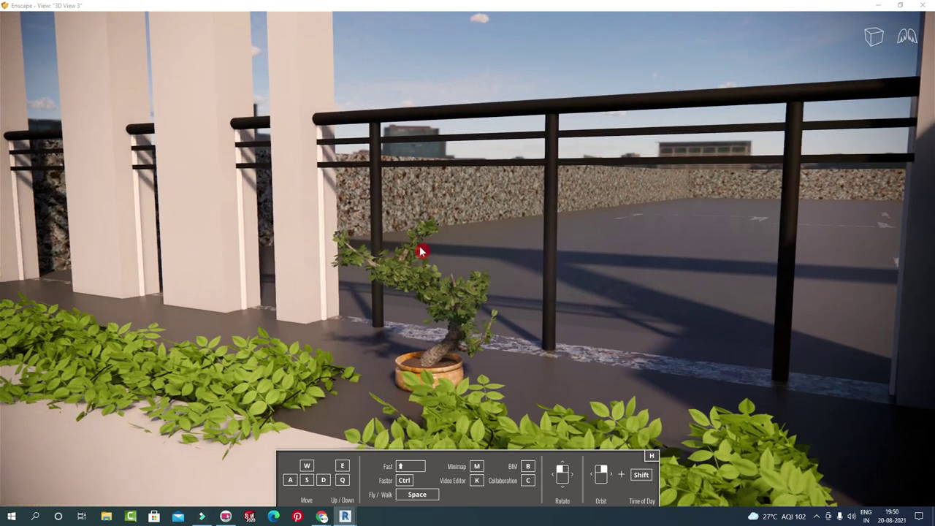
pyautogui.scroll(5, 432, 353)
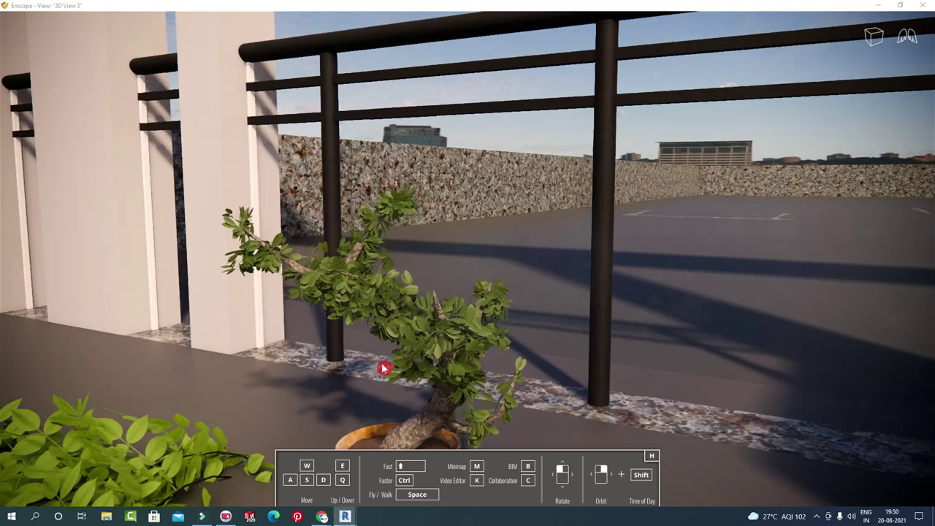
pyautogui.scroll(2, 407, 366)
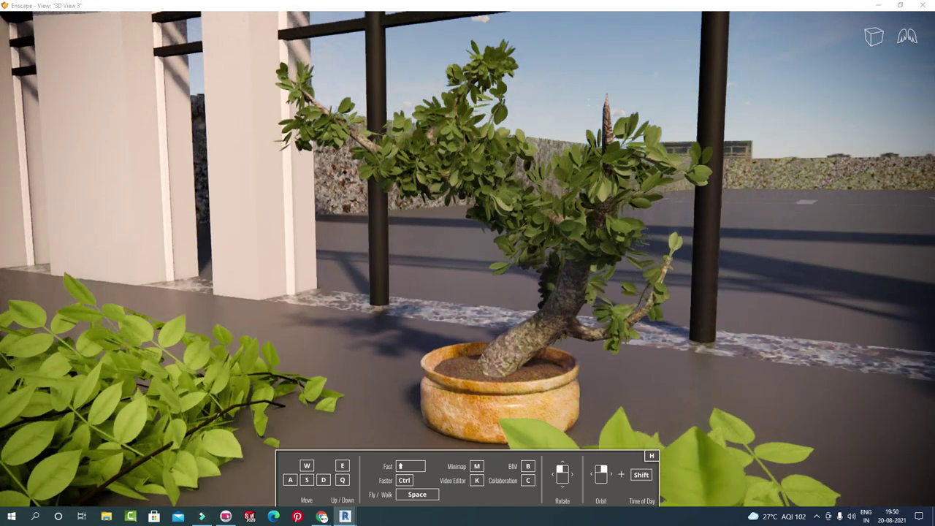
pyautogui.scroll(5, 416, 351)
pyautogui.scroll(-3, 446, 357)
pyautogui.scroll(-2, 475, 359)
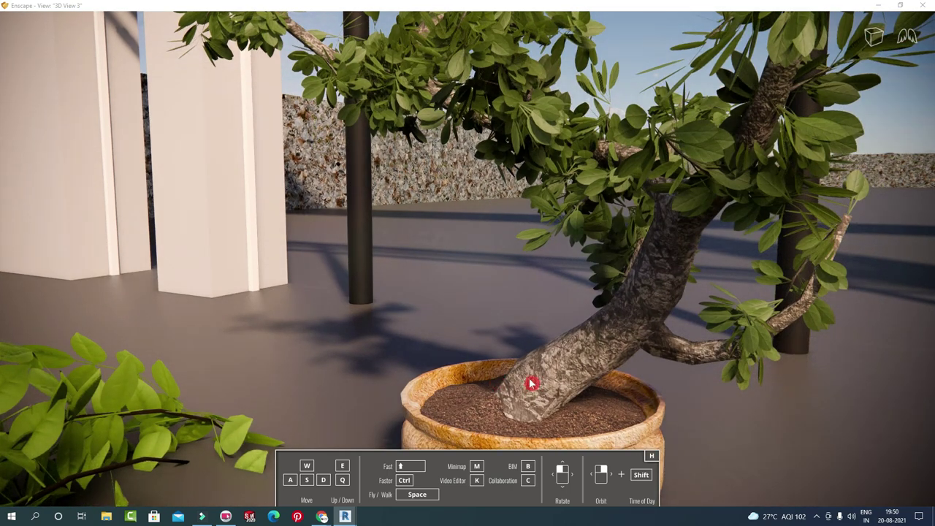
pyautogui.press('e')
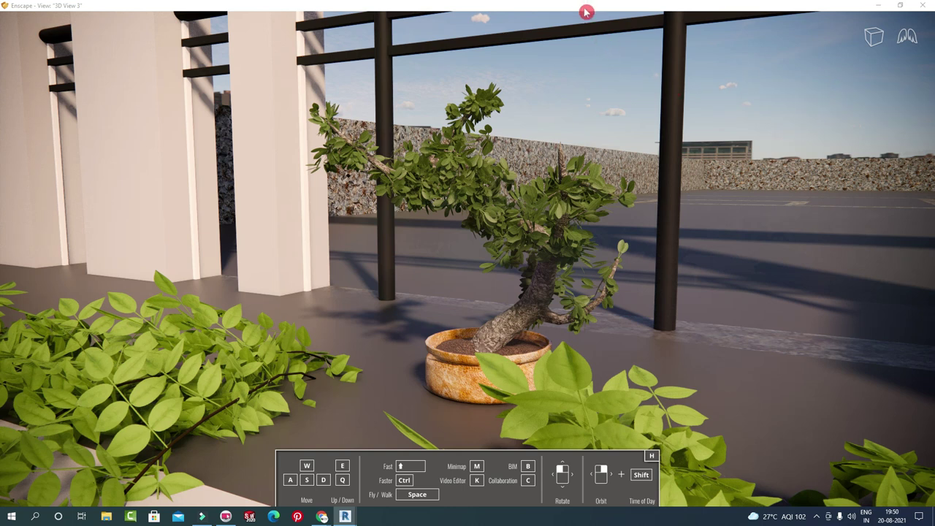
pyautogui.moveTo(586, 11); pyautogui.dragTo(779, 211)
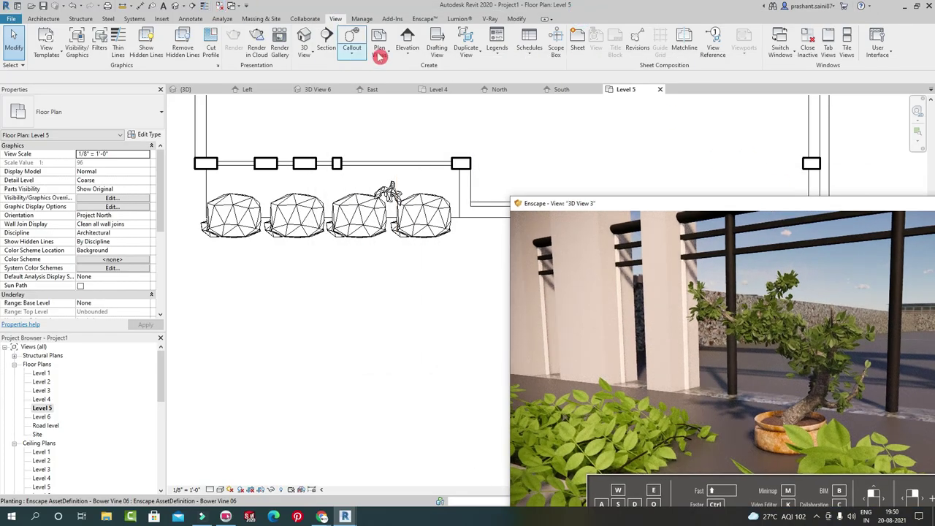
# Take an Enscape screenshot and try saving it to the Desktop as ee.
pyautogui.click(424, 19)
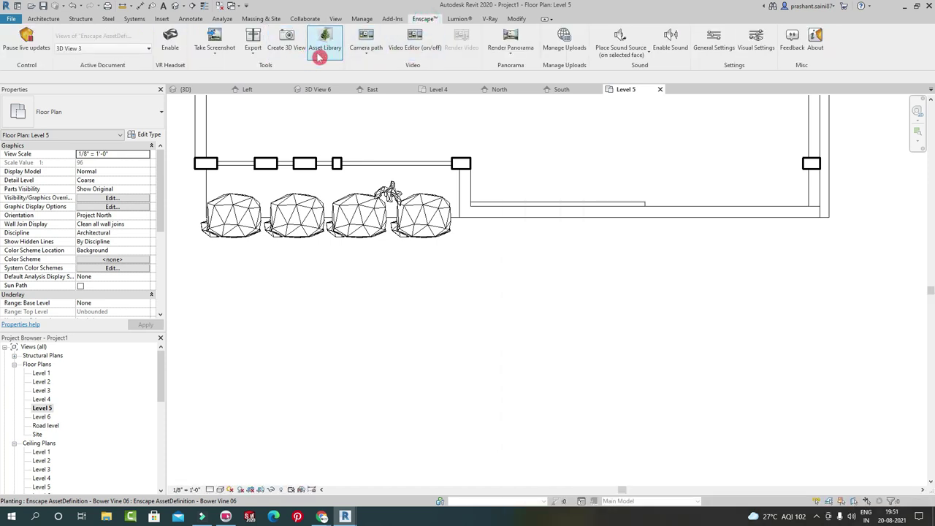
pyautogui.click(214, 43)
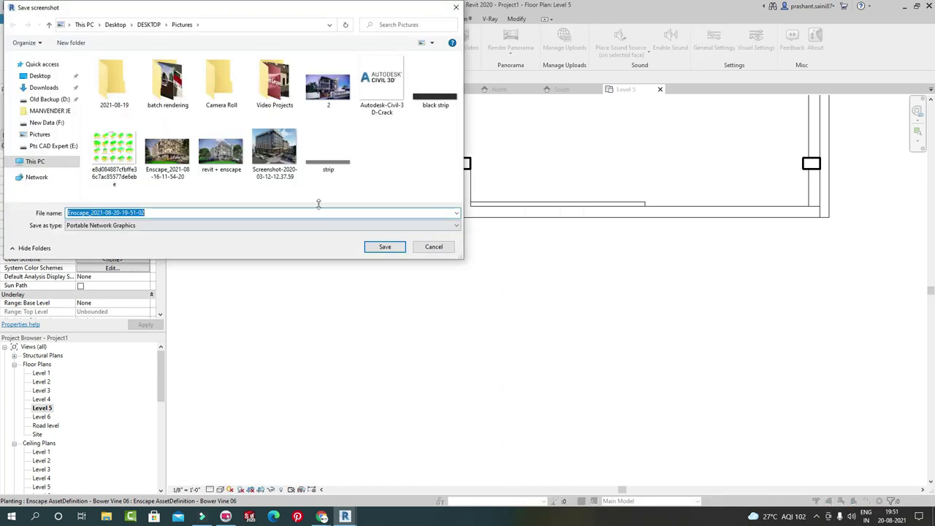
pyautogui.write('ee')
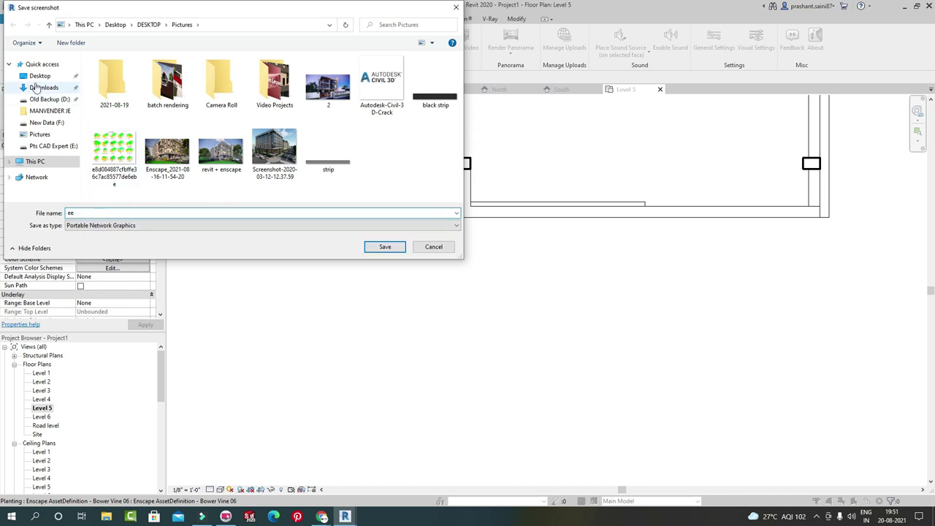
pyautogui.click(40, 76)
pyautogui.click(388, 249)
# Decline overwriting the existing ee.png and save the screenshot as eeggg instead.
pyautogui.click(389, 248)
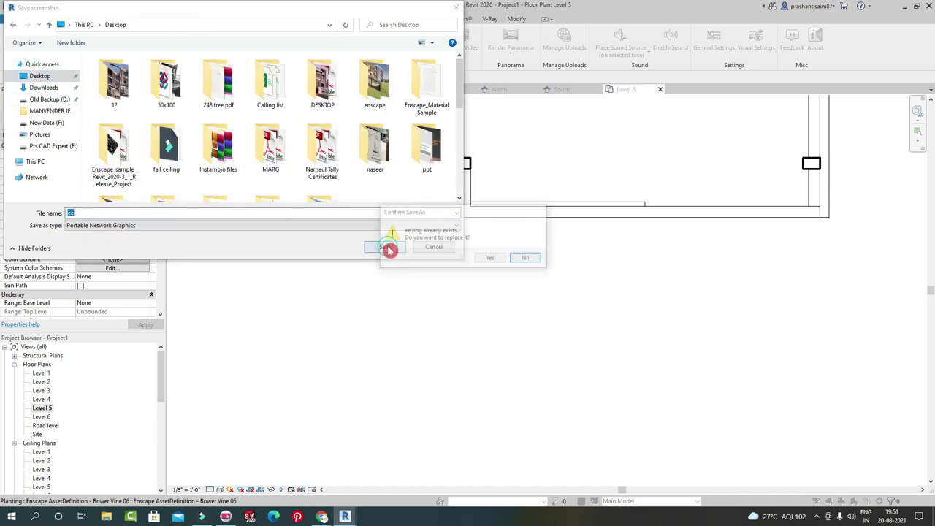
pyautogui.click(293, 222)
pyautogui.click(526, 264)
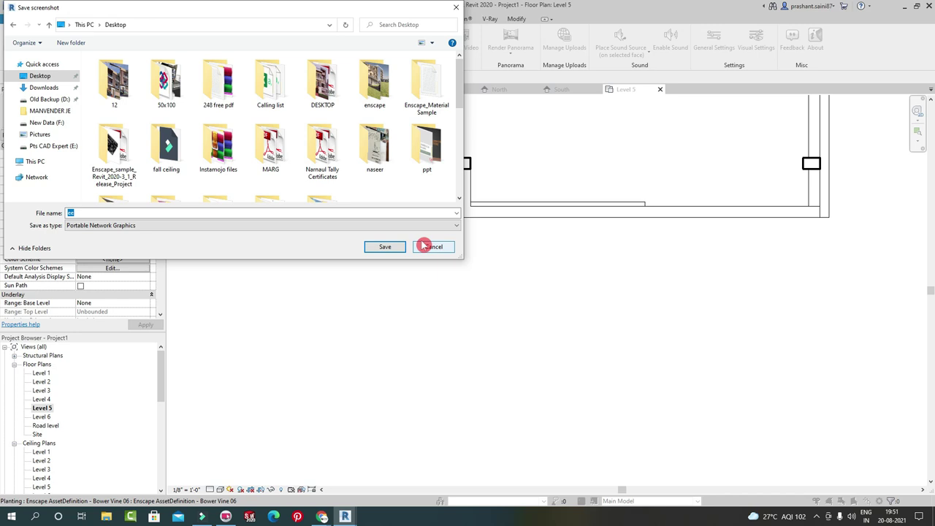
pyautogui.click(414, 210)
pyautogui.write('ggg')
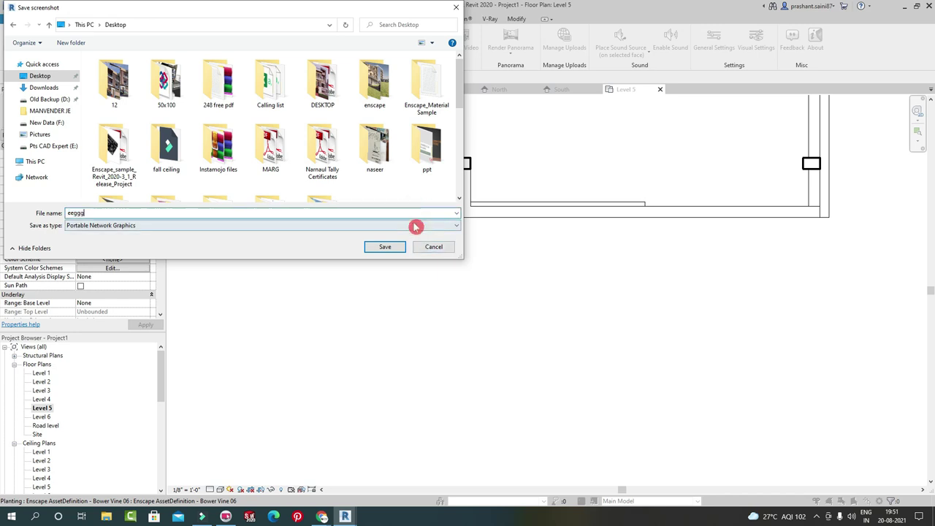
pyautogui.click(386, 246)
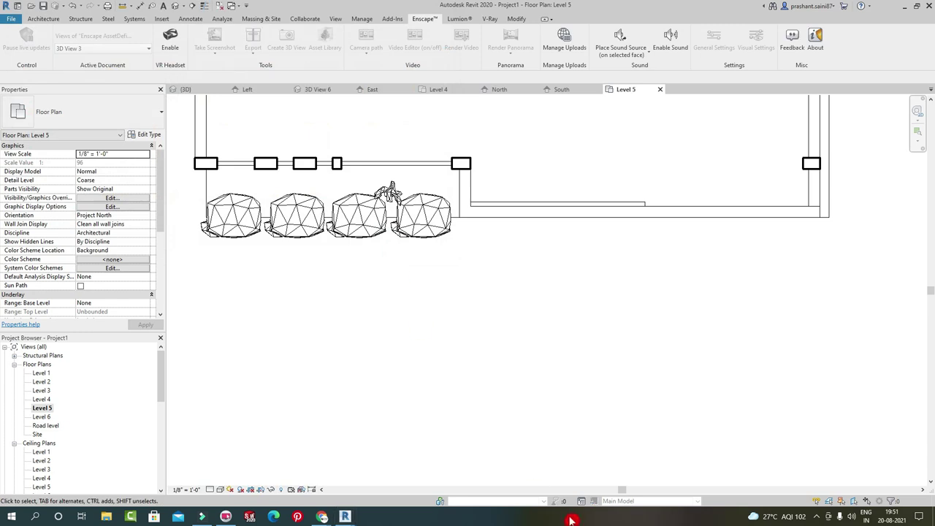
# From the desktop, open eeggg.png maximized in Photos, then close the viewer.
pyautogui.rightClick(417, 520)
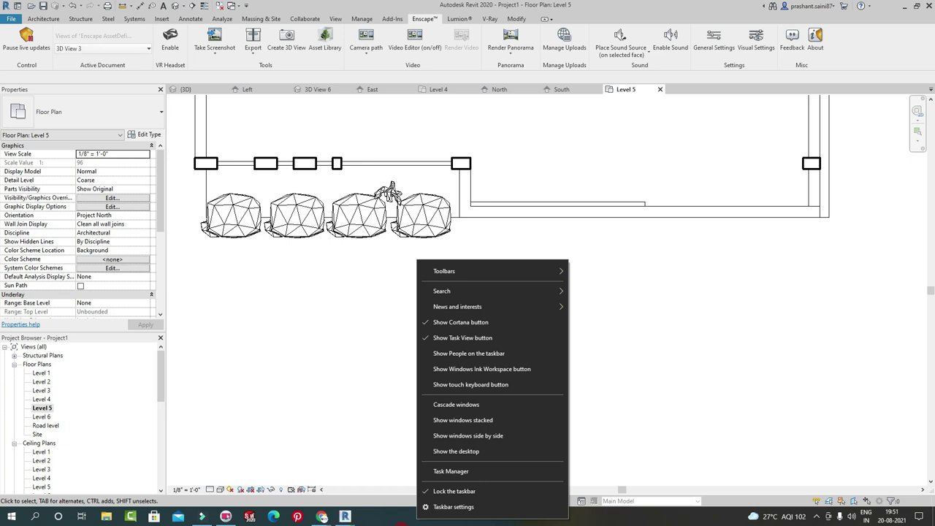
pyautogui.click(425, 453)
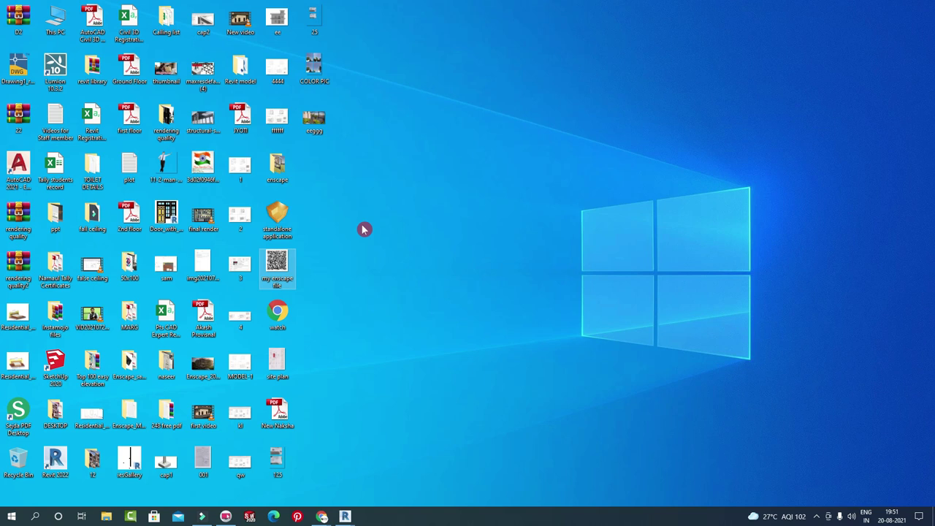
pyautogui.doubleClick(319, 130)
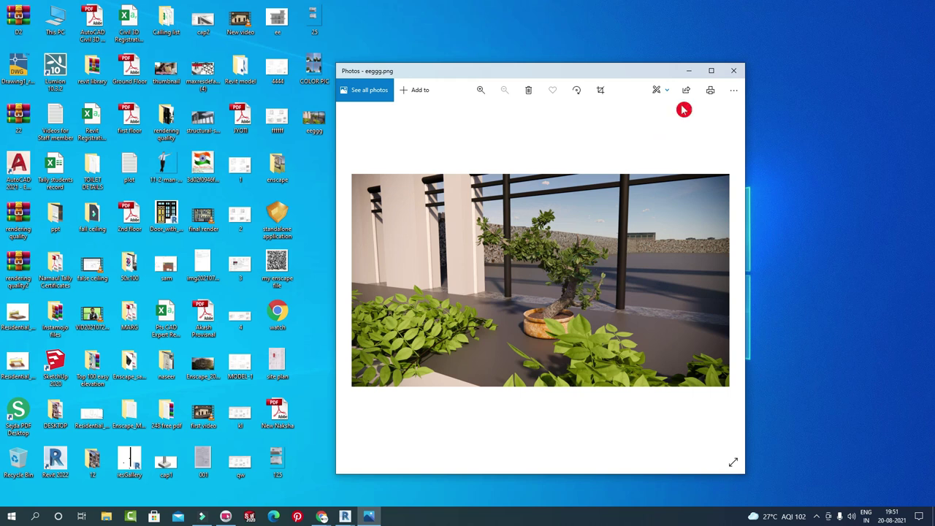
pyautogui.click(711, 71)
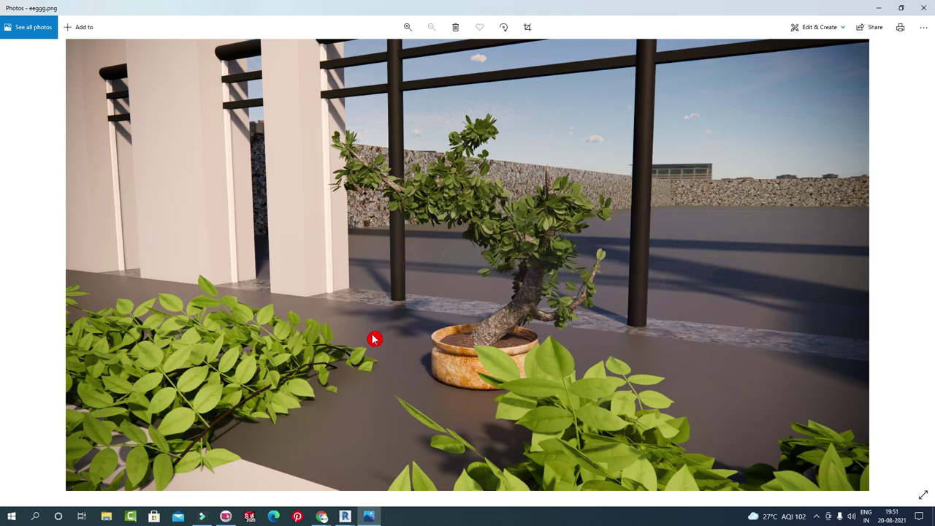
pyautogui.hotkey('alt', 'F4')
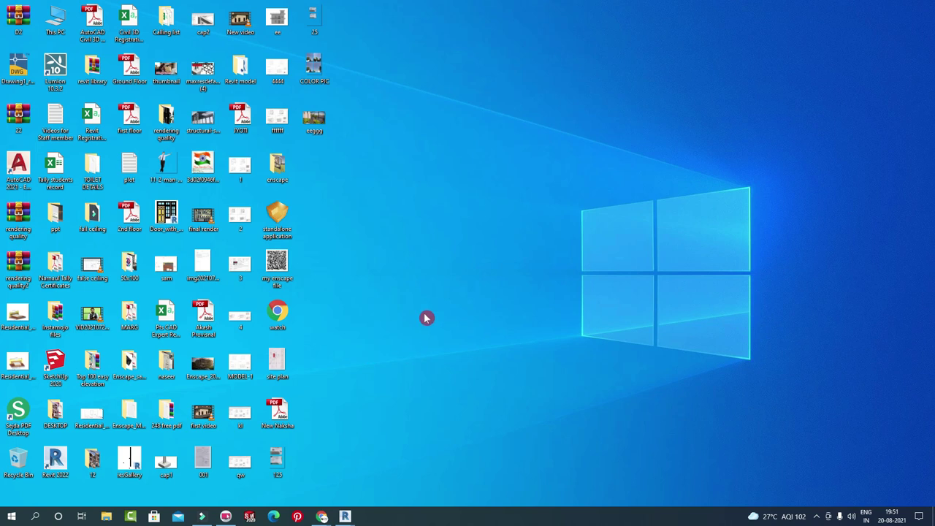
pyautogui.moveTo(346, 516)
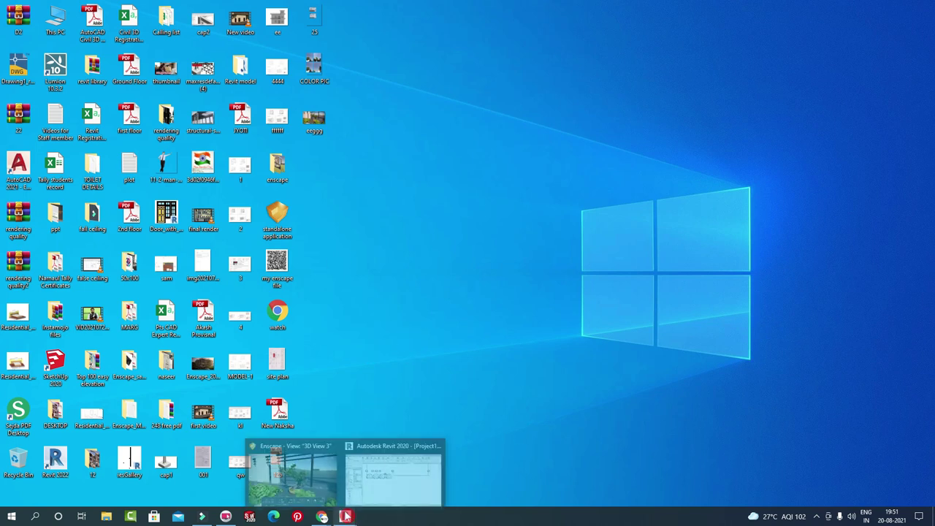
# Restore the Enscape window full-screen to frame the building, truck and parked cars, then shrink it.
pyautogui.click(310, 463)
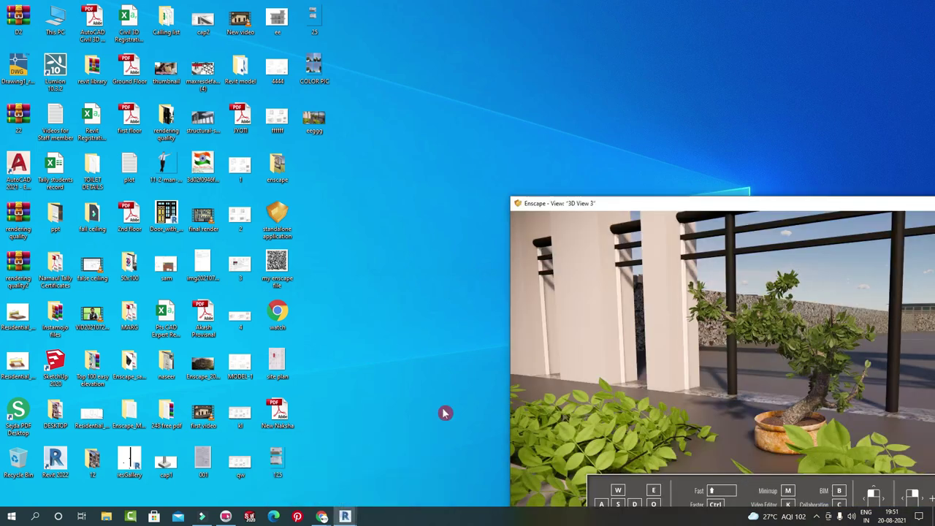
pyautogui.moveTo(767, 198); pyautogui.dragTo(520, 39)
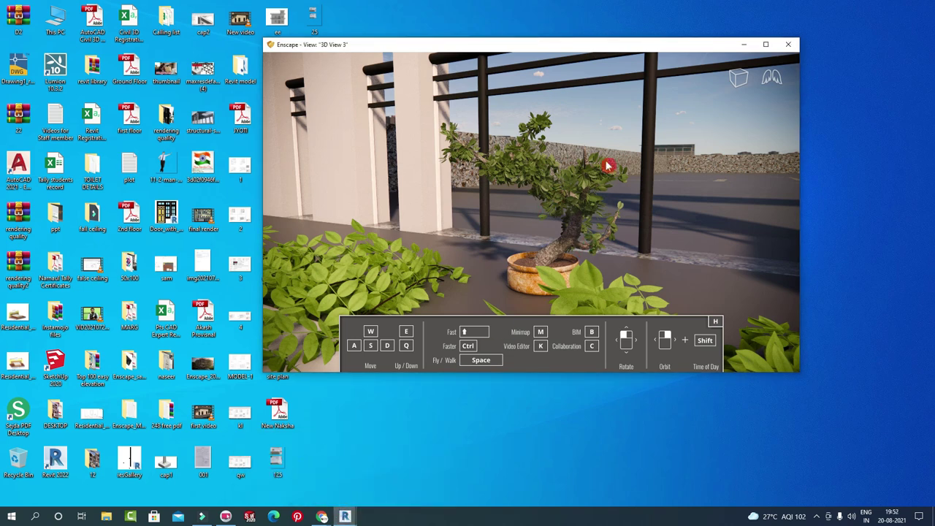
pyautogui.click(765, 43)
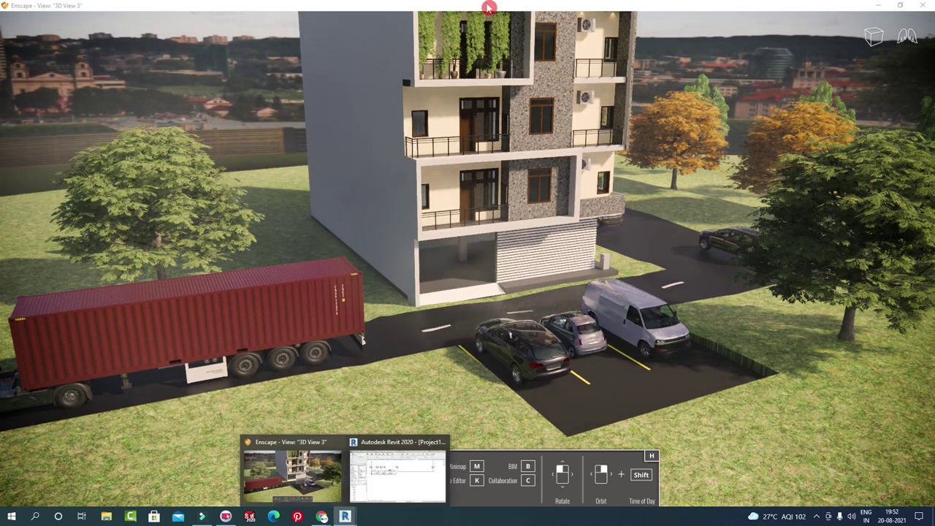
pyautogui.moveTo(504, 6); pyautogui.dragTo(706, 78)
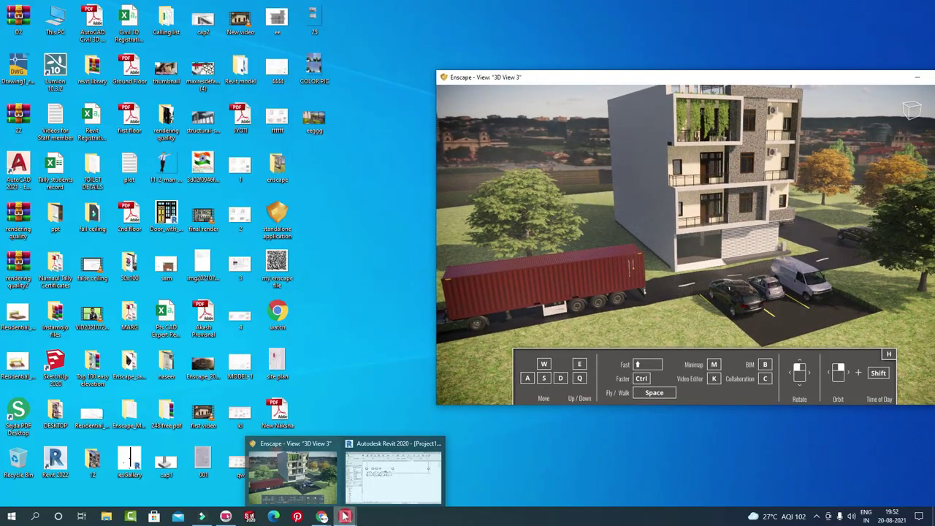
# Bring Revit forward, snap it beside Enscape, then maximize it on the Level 5 plan.
pyautogui.click(387, 475)
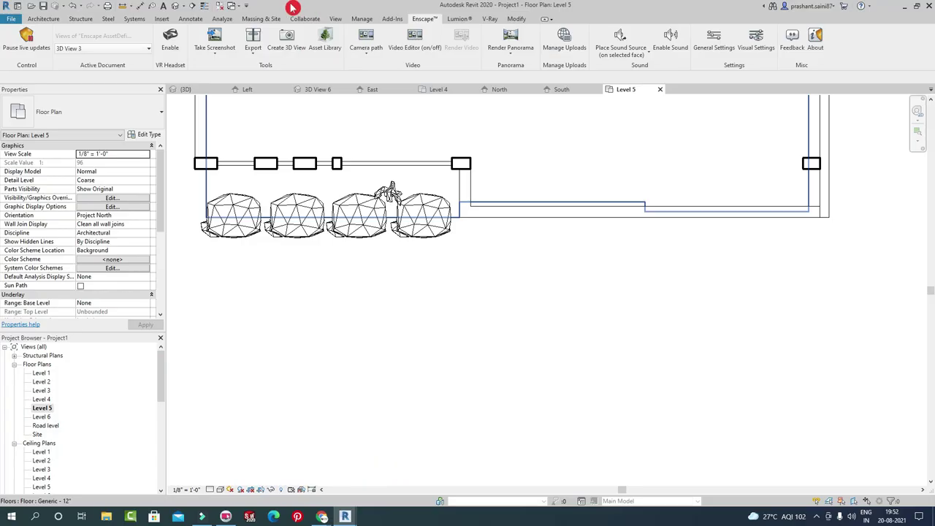
pyautogui.moveTo(610, 7); pyautogui.dragTo(263, 17)
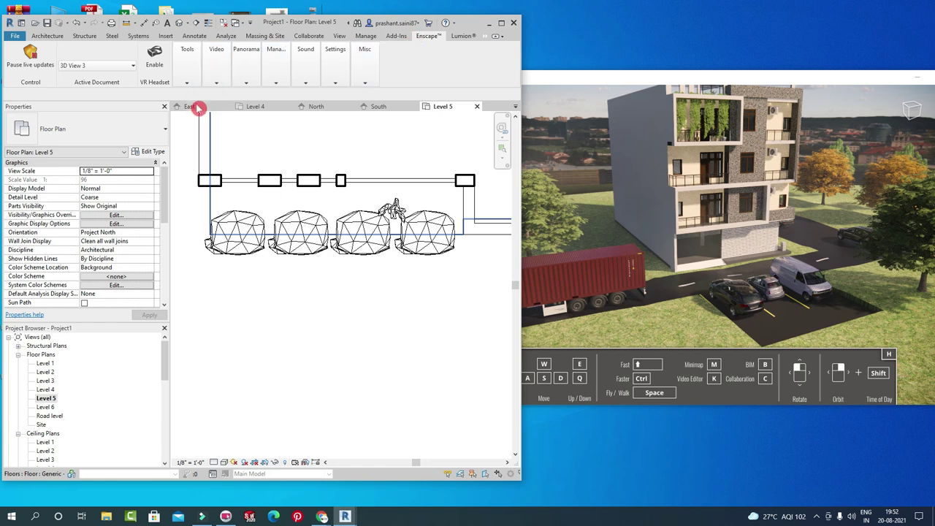
pyautogui.click(501, 24)
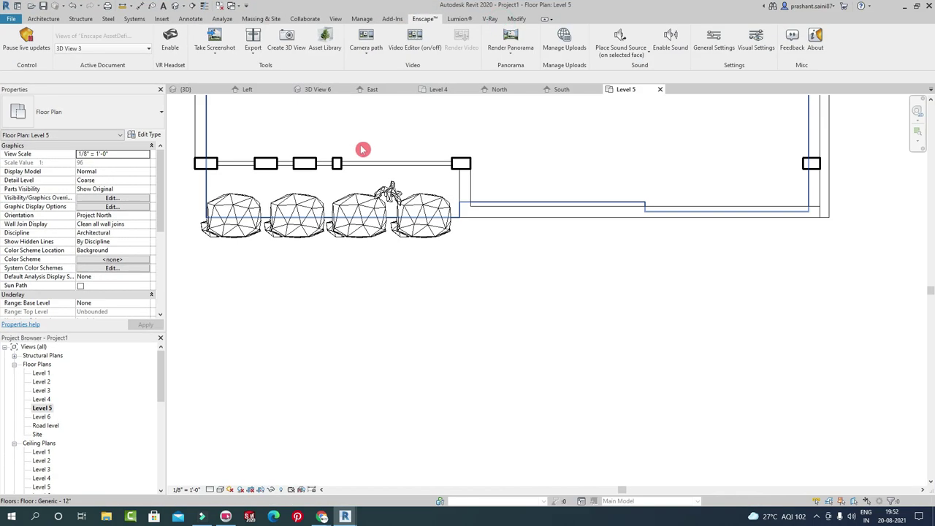
# Open the Enscape Asset Library, filter it to Street Props, and orbit the render view.
pyautogui.click(329, 35)
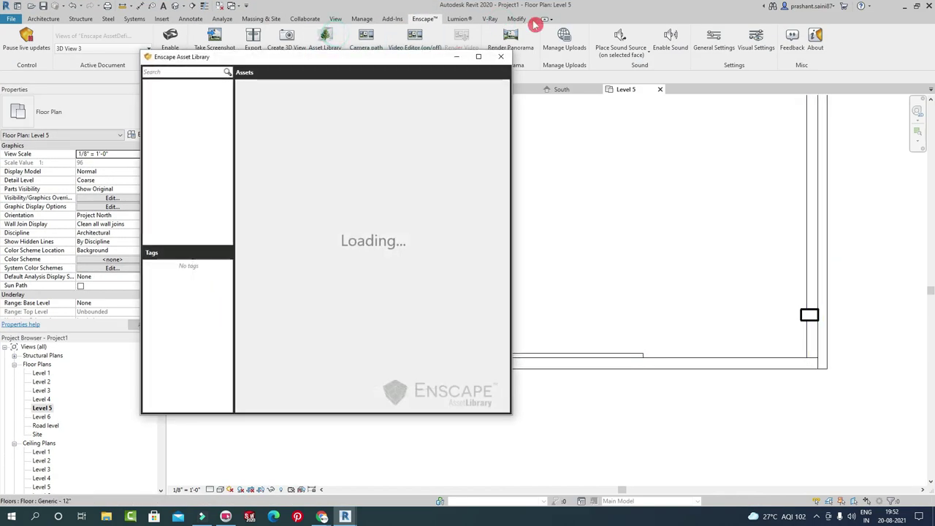
pyautogui.moveTo(608, 7); pyautogui.dragTo(125, 28)
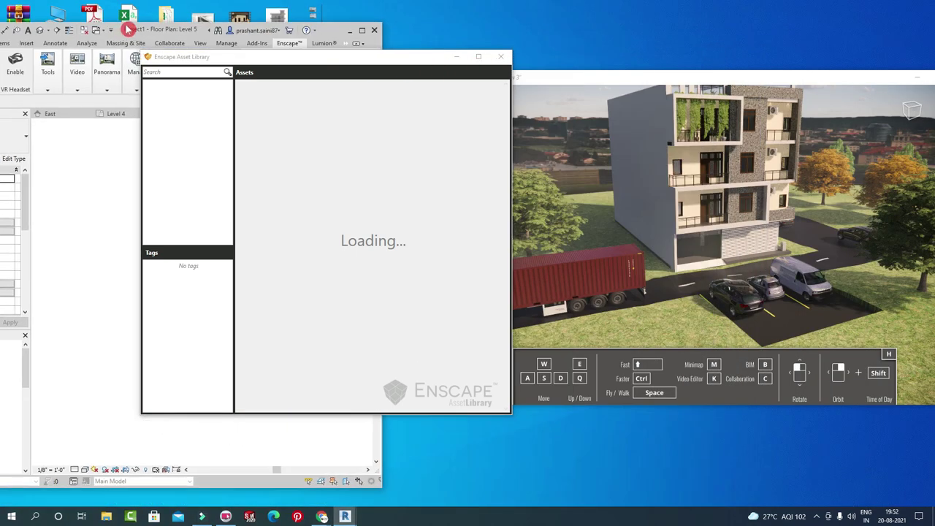
pyautogui.moveTo(348, 64); pyautogui.dragTo(306, 64)
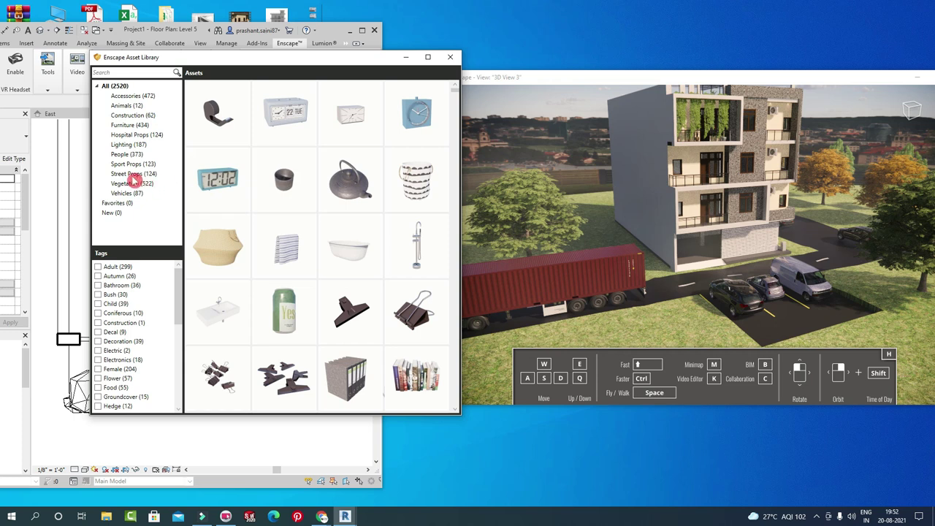
pyautogui.click(133, 176)
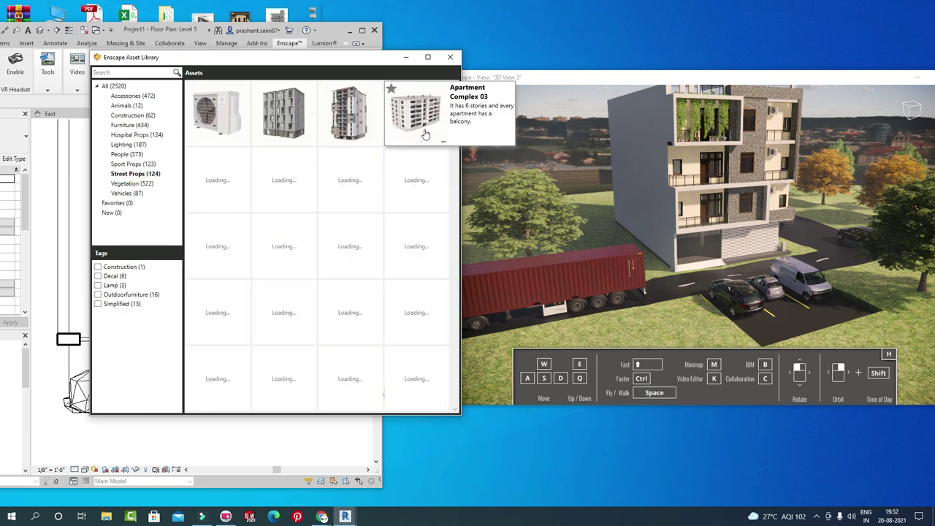
pyautogui.moveTo(638, 253)
pyautogui.mouseDown()
pyautogui.moveTo(555, 256)
pyautogui.moveTo(730, 228)
pyautogui.mouseUp()
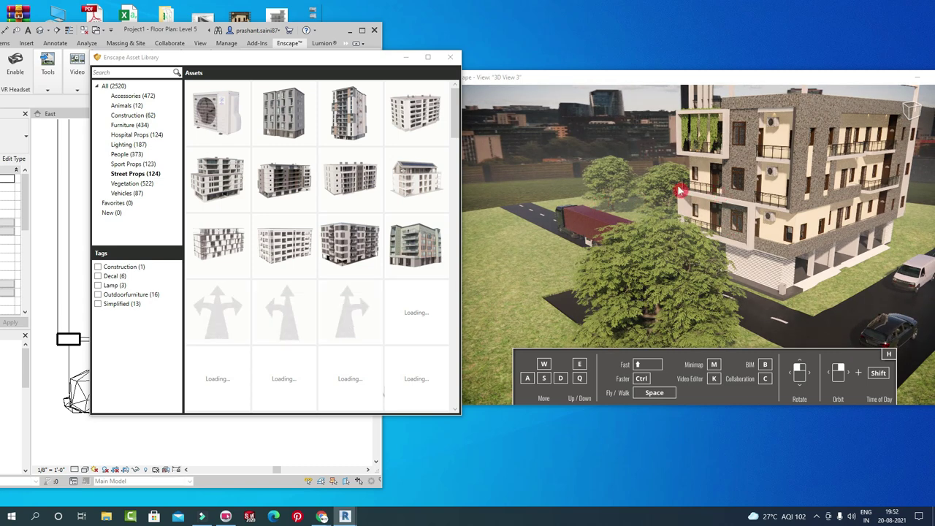
# Rearrange the library and Revit windows and zoom the Level 5 plan out to the whole building.
pyautogui.moveTo(296, 68); pyautogui.dragTo(787, 82)
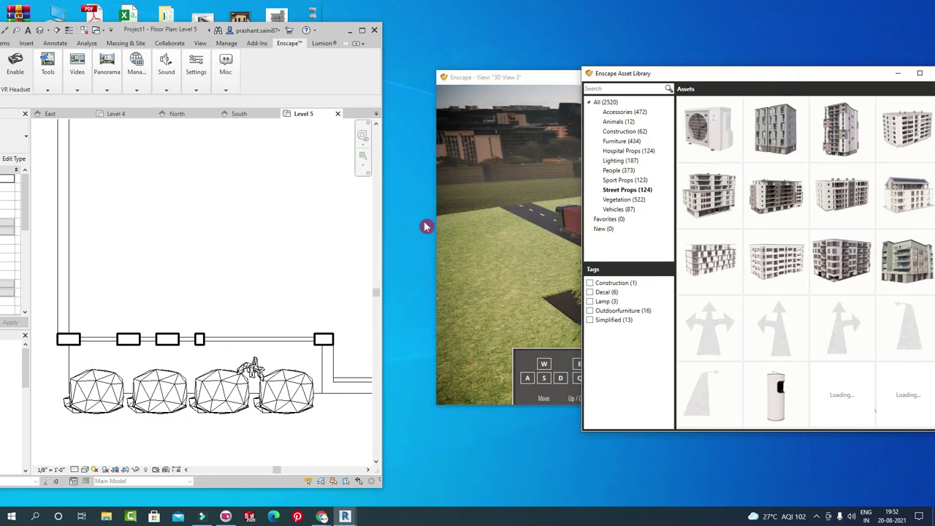
pyautogui.scroll(-2, 226, 205)
pyautogui.scroll(-2, 242, 190)
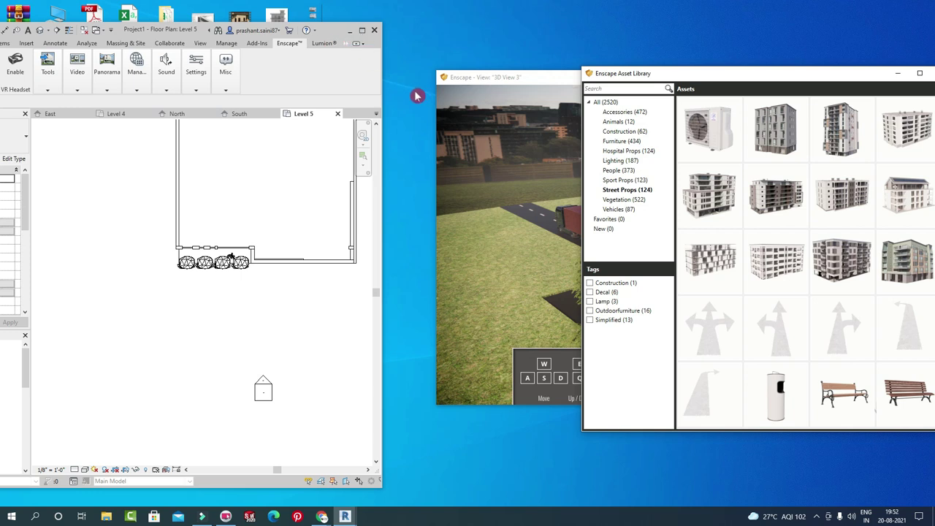
pyautogui.moveTo(379, 78); pyautogui.dragTo(580, 80)
pyautogui.scroll(-3, 426, 217)
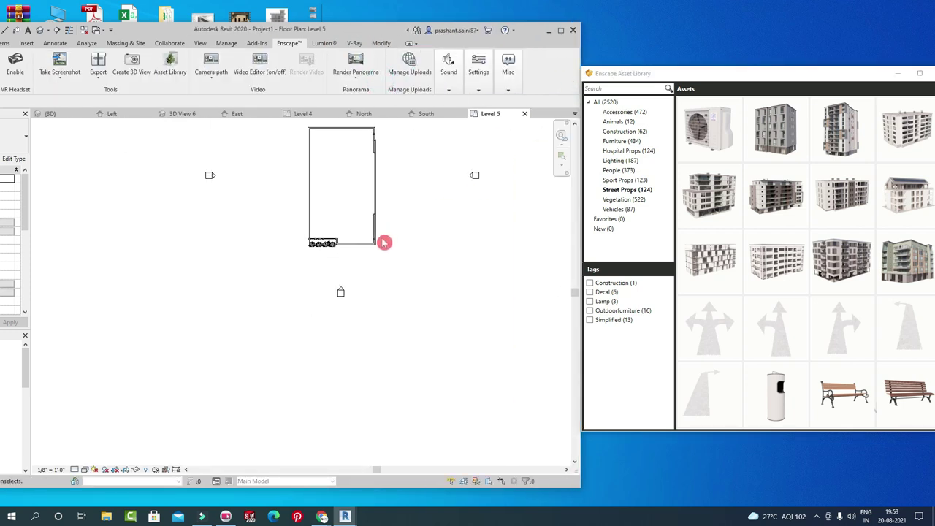
pyautogui.moveTo(372, 215); pyautogui.dragTo(420, 240, button='middle')
pyautogui.scroll(-2, 414, 239)
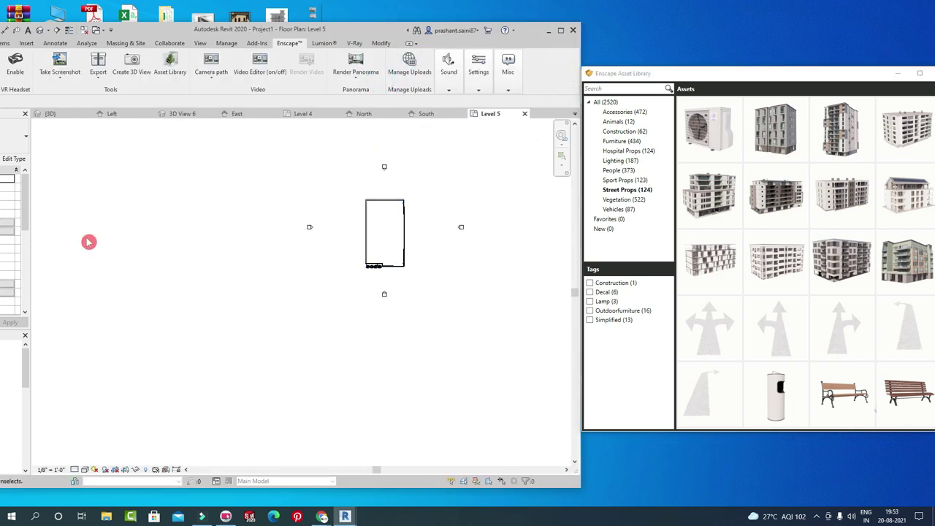
pyautogui.moveTo(332, 33); pyautogui.dragTo(432, 30)
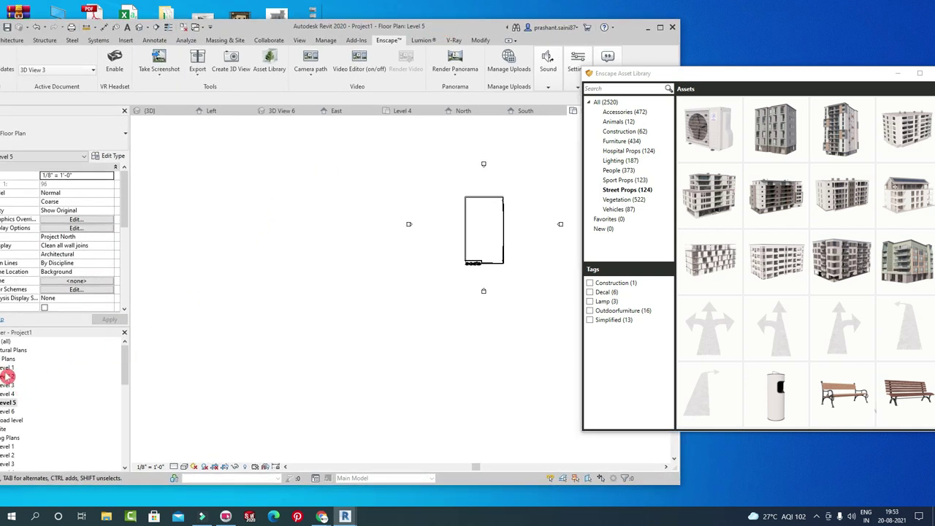
# On the Site plan, frame the building and delete the tree to its west.
pyautogui.doubleClick(6, 429)
pyautogui.click(548, 175)
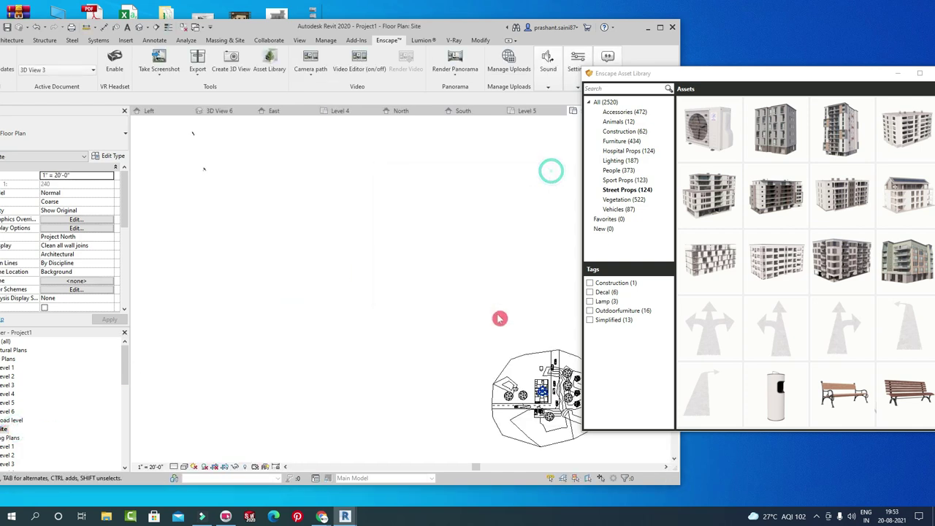
pyautogui.moveTo(499, 317); pyautogui.dragTo(350, 213, button='middle')
pyautogui.scroll(3, 386, 288)
pyautogui.scroll(3, 434, 271)
pyautogui.moveTo(434, 271); pyautogui.dragTo(393, 246, button='middle')
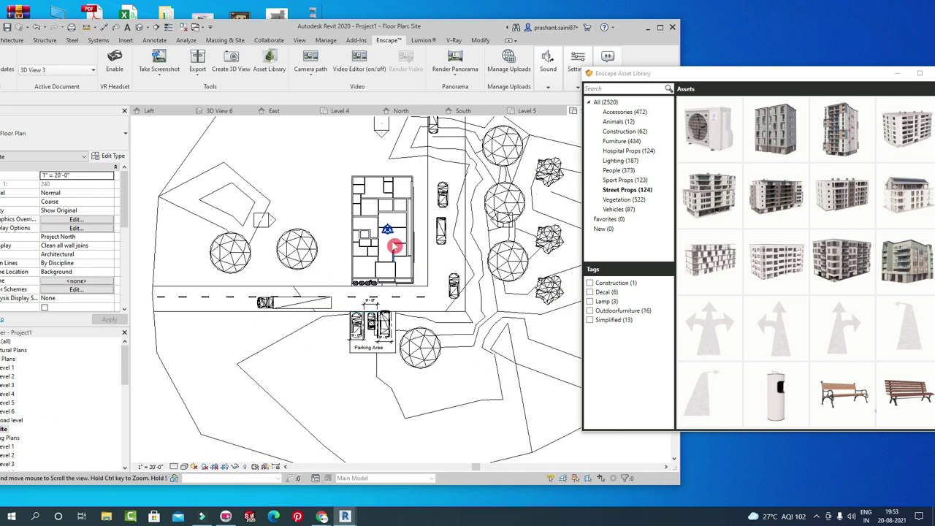
pyautogui.click(294, 248)
pyautogui.press('Delete')
pyautogui.press('Delete')
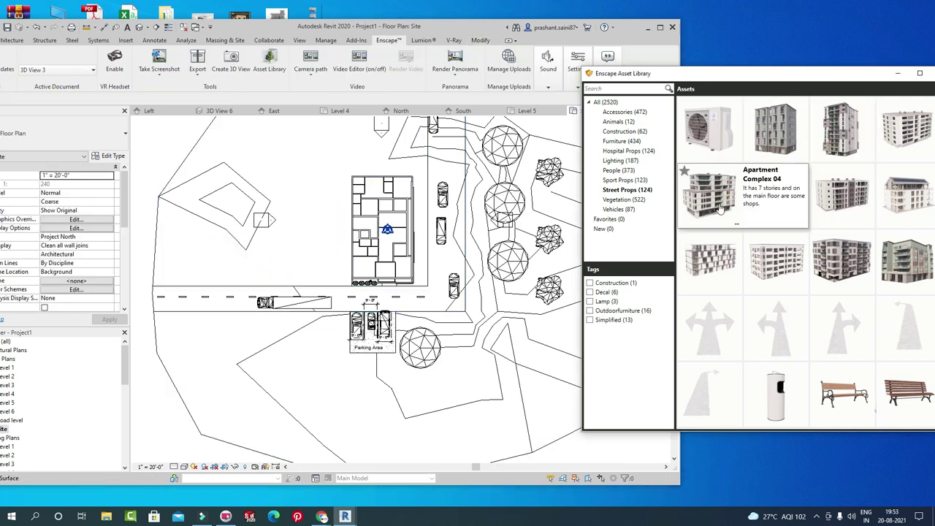
# Place an Apartment Complex 04 block west of the building beside the road.
pyautogui.click(720, 209)
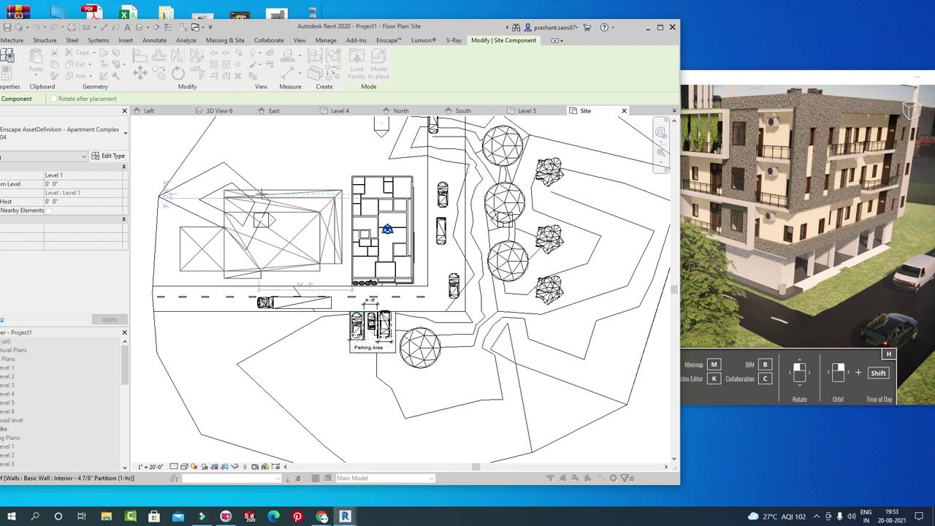
pyautogui.click(261, 194)
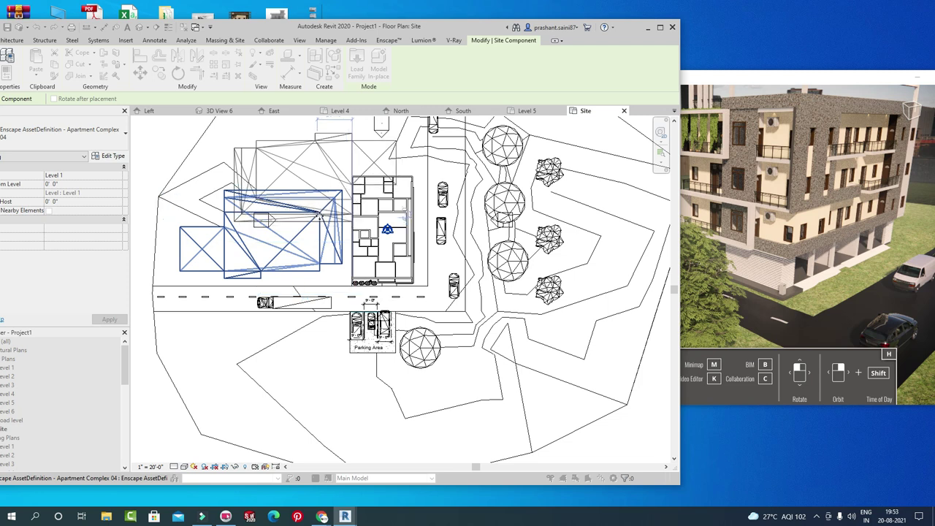
pyautogui.press('Escape')
pyautogui.press('Escape')
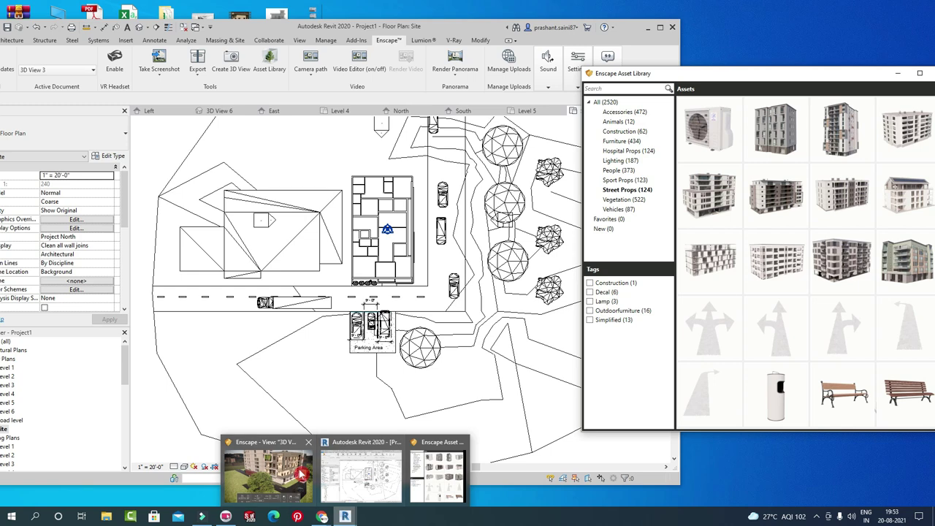
# Turn the Enscape camera toward the new Apartment Complex 04 block, then select it in the plan.
pyautogui.moveTo(345, 516)
pyautogui.click(287, 462)
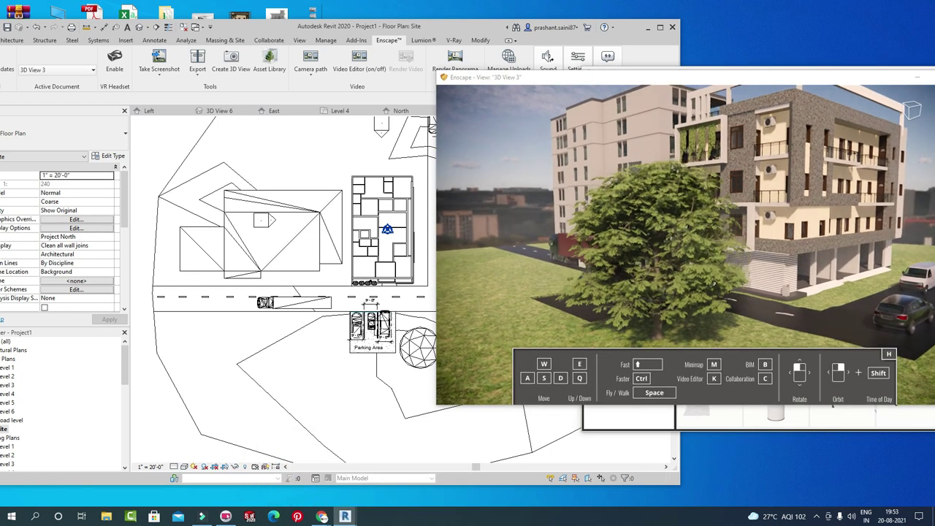
pyautogui.moveTo(797, 202); pyautogui.dragTo(657, 183)
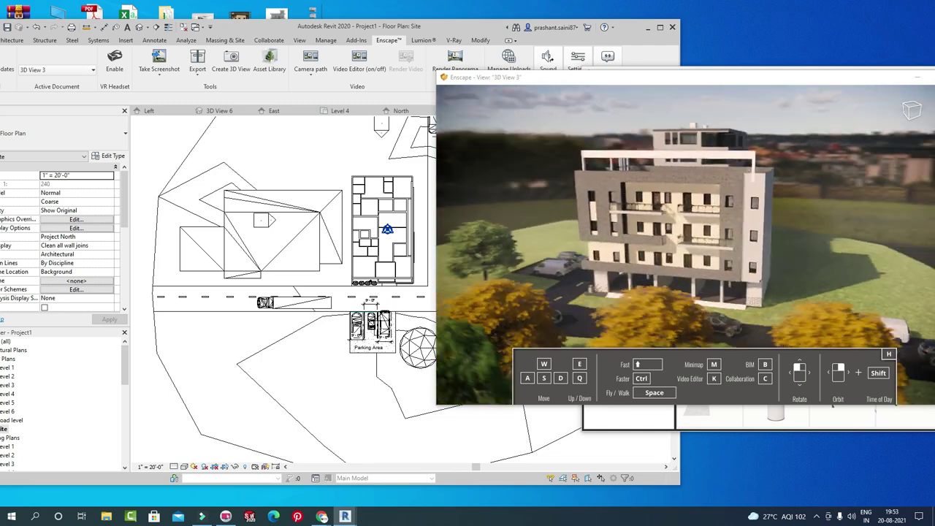
pyautogui.click(231, 225)
# Rotate the Apartment Complex 04 block a half turn and reposition it beside the road.
pyautogui.press('space')
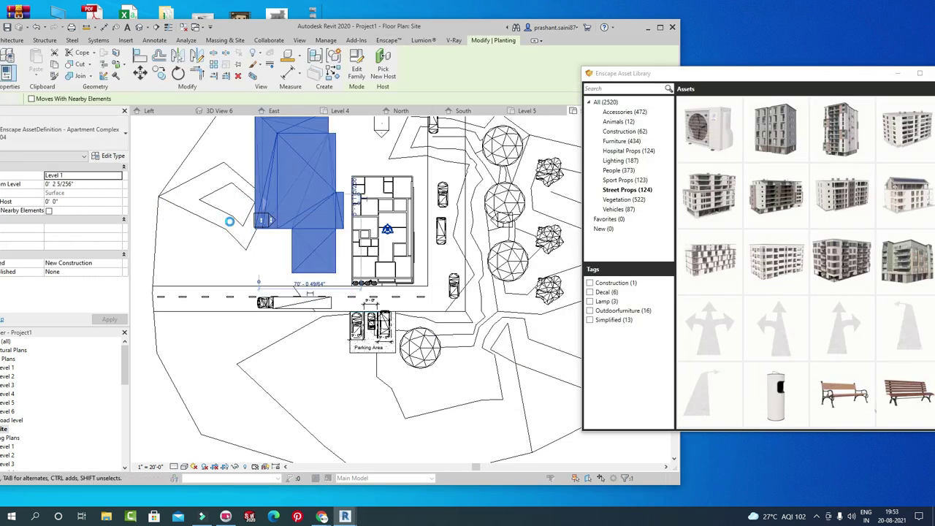
pyautogui.press('space')
pyautogui.click(261, 226)
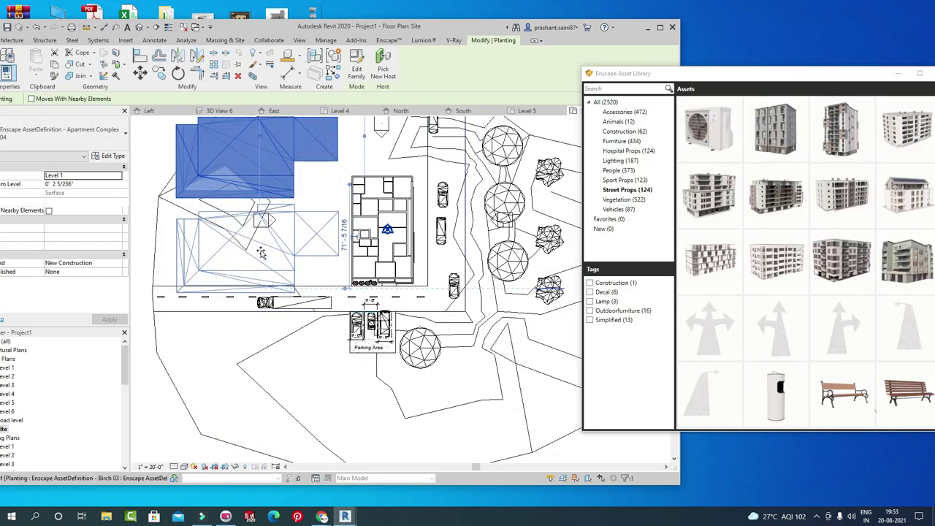
pyautogui.click(263, 241)
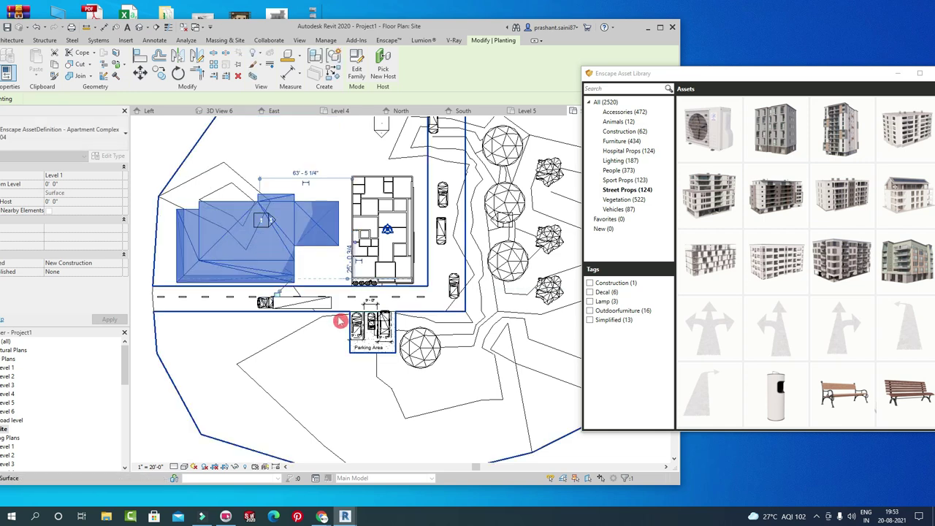
pyautogui.moveTo(840, 130)
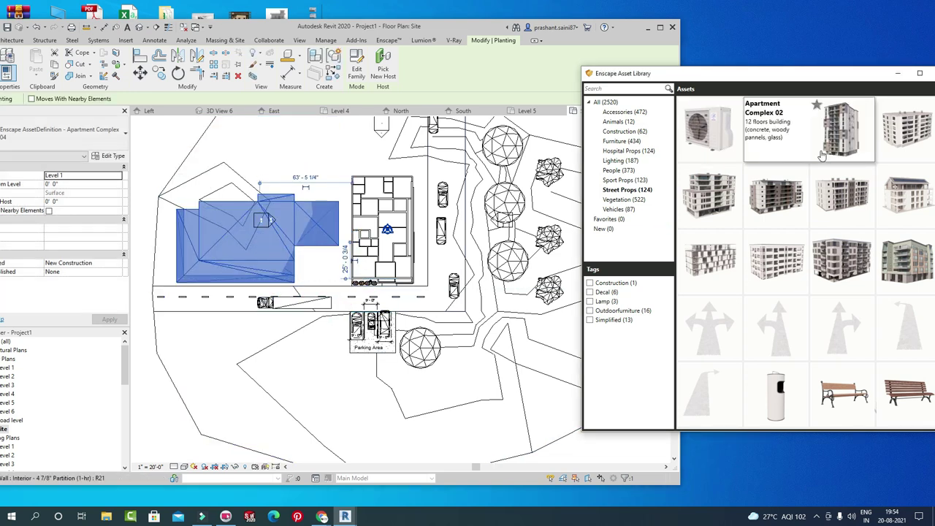
# Place two Apartment Complex 02 blocks south of the road, nudging the second one left.
pyautogui.click(855, 138)
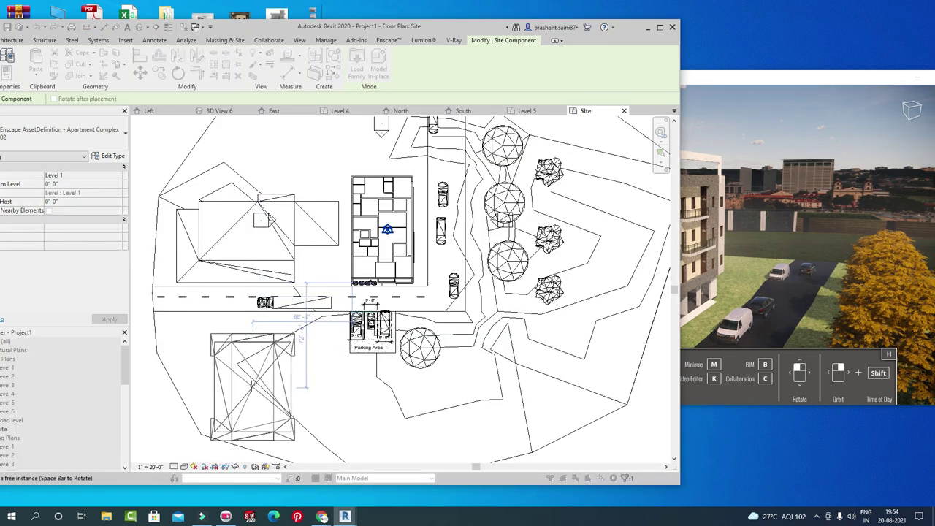
pyautogui.click(218, 369)
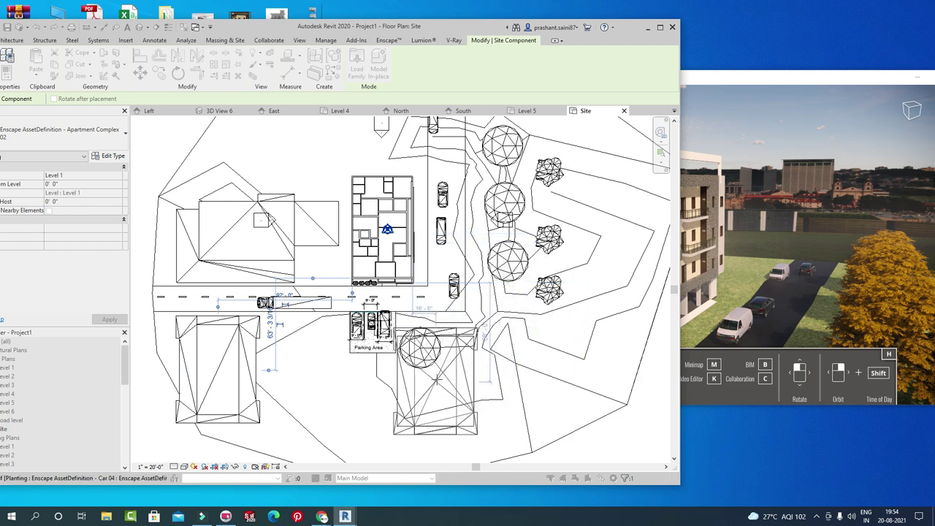
pyautogui.click(478, 373)
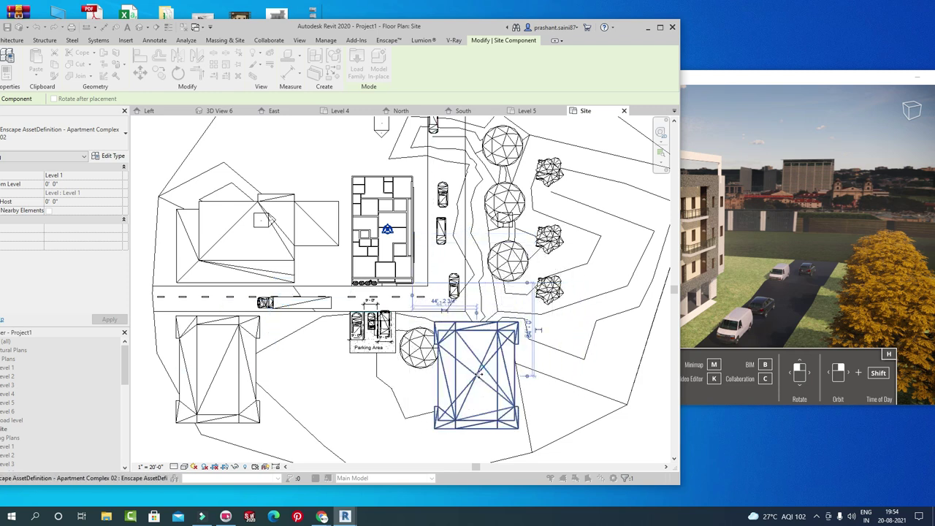
pyautogui.click(428, 354)
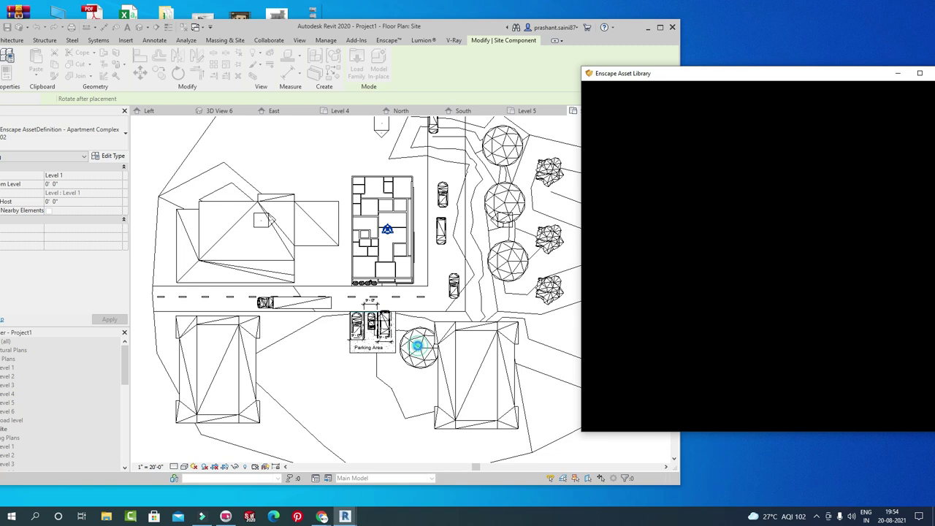
pyautogui.click(455, 348)
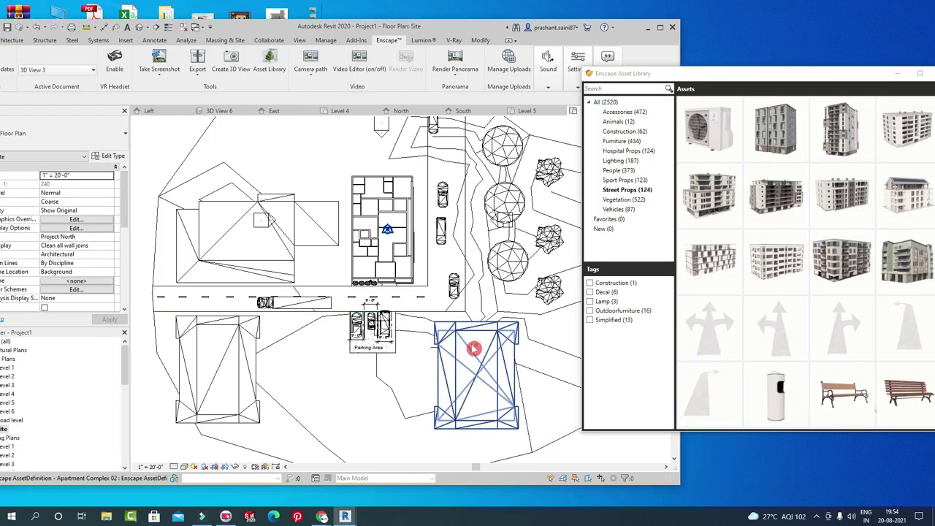
pyautogui.moveTo(474, 349); pyautogui.dragTo(450, 348)
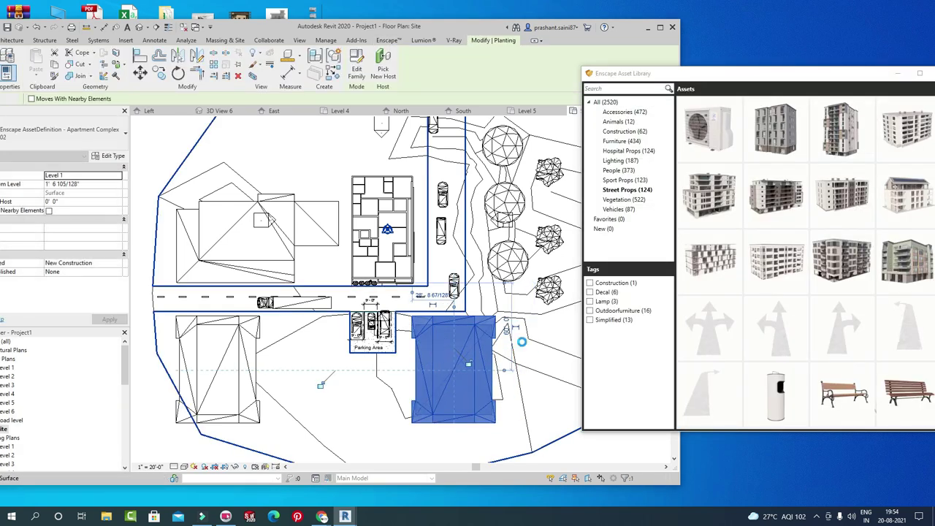
# Place a rotated Apartment Complex 10 block north of the building.
pyautogui.click(585, 324)
pyautogui.click(851, 259)
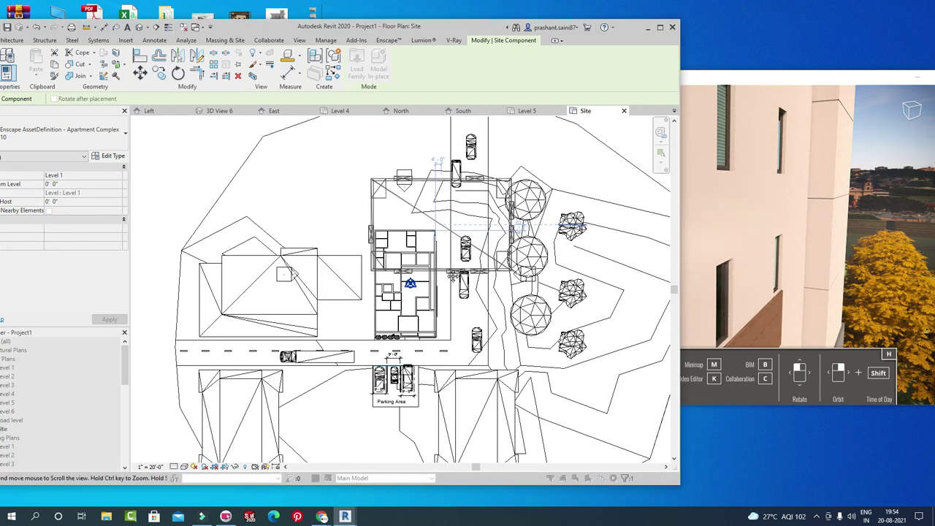
pyautogui.press('space')
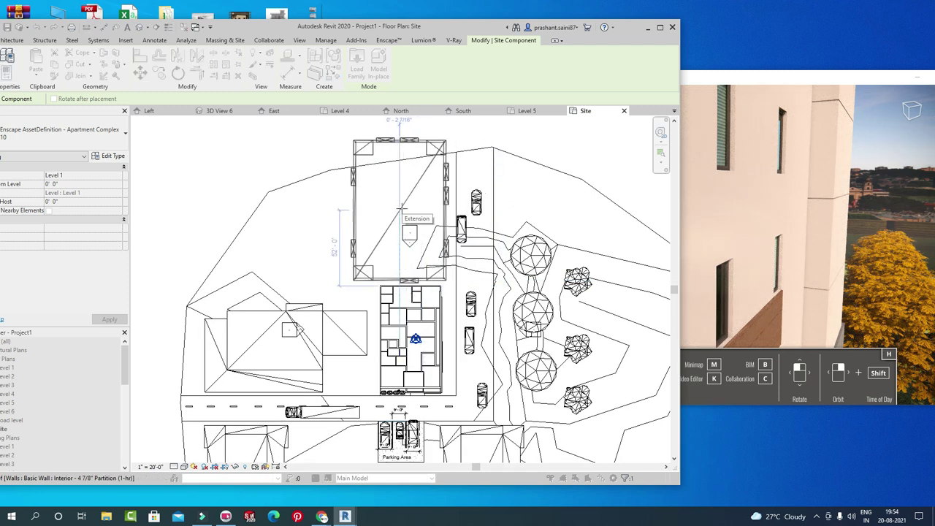
pyautogui.click(470, 209)
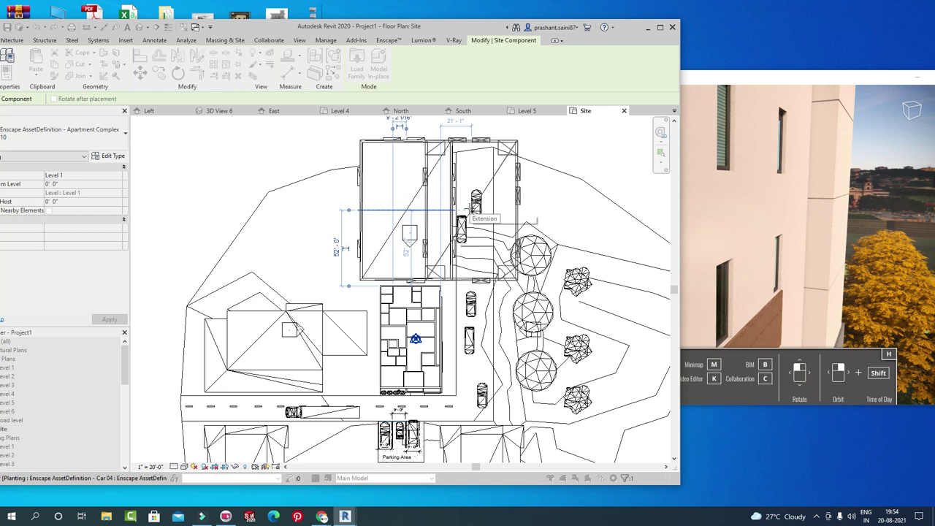
pyautogui.press('Escape')
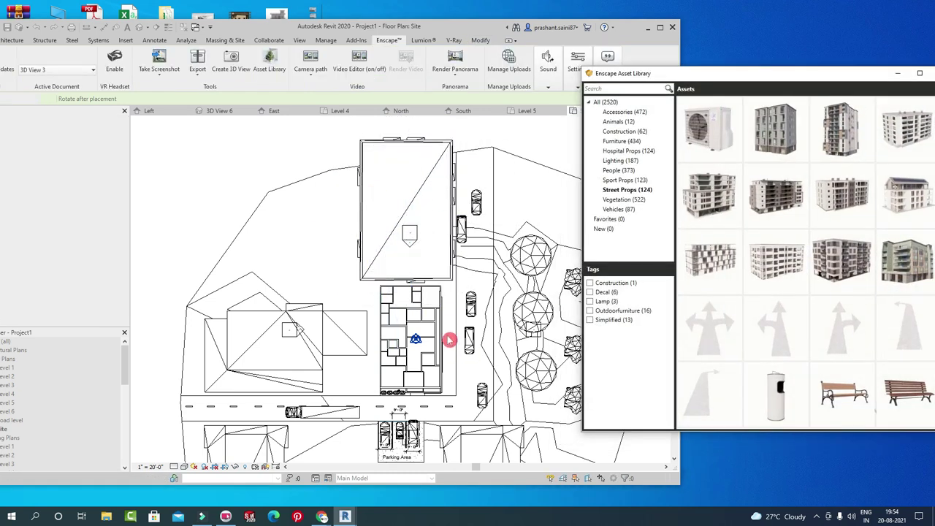
pyautogui.click(507, 414)
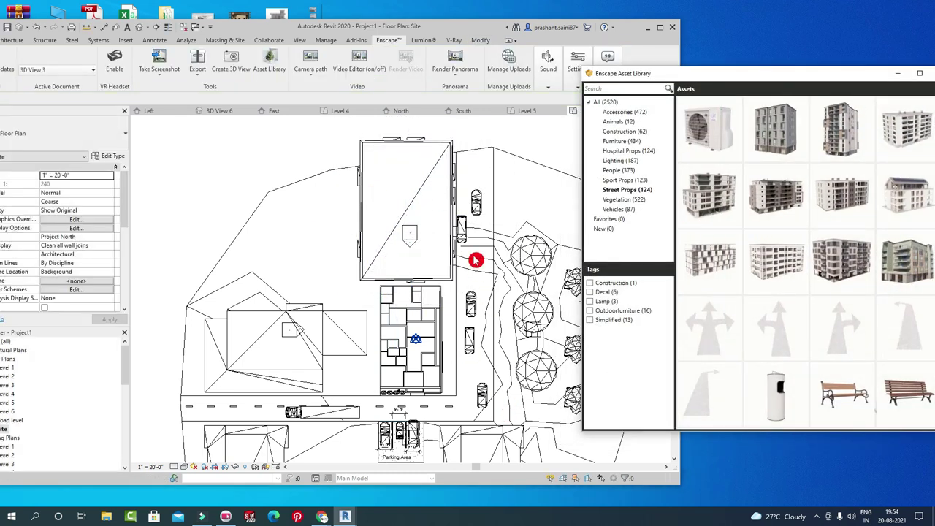
pyautogui.moveTo(322, 516)
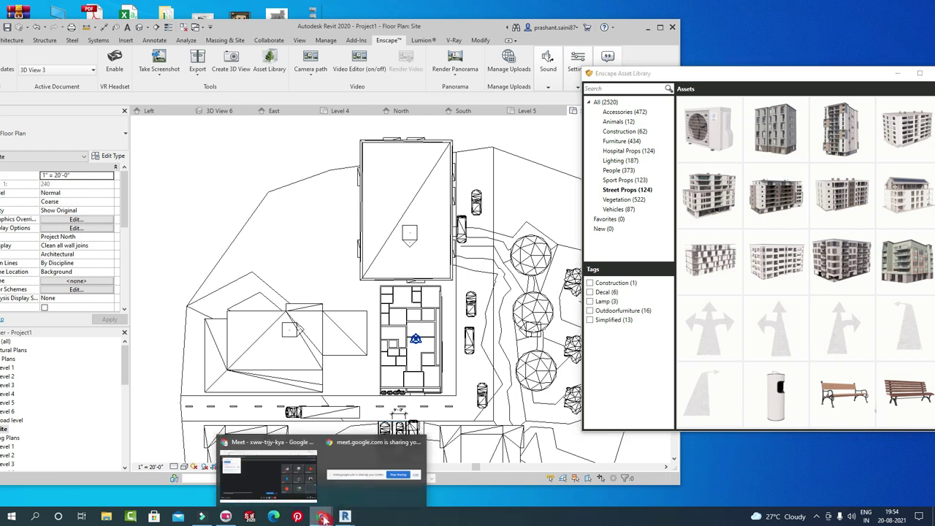
# In Enscape, pull the camera back over the site to see the surrounding towers.
pyautogui.click(290, 472)
pyautogui.moveTo(819, 253)
pyautogui.mouseDown()
pyautogui.moveTo(738, 256)
pyautogui.moveTo(747, 257)
pyautogui.mouseUp()
pyautogui.press('s')
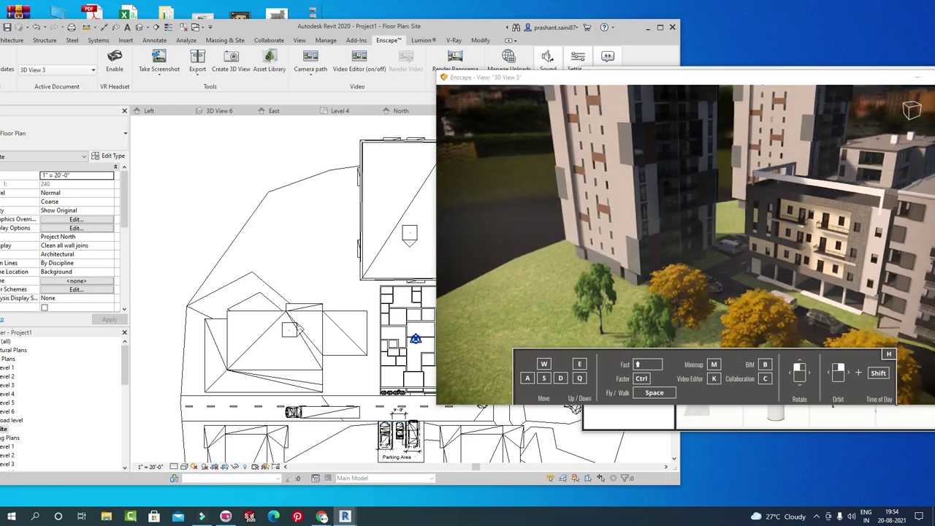
pyautogui.press('s')
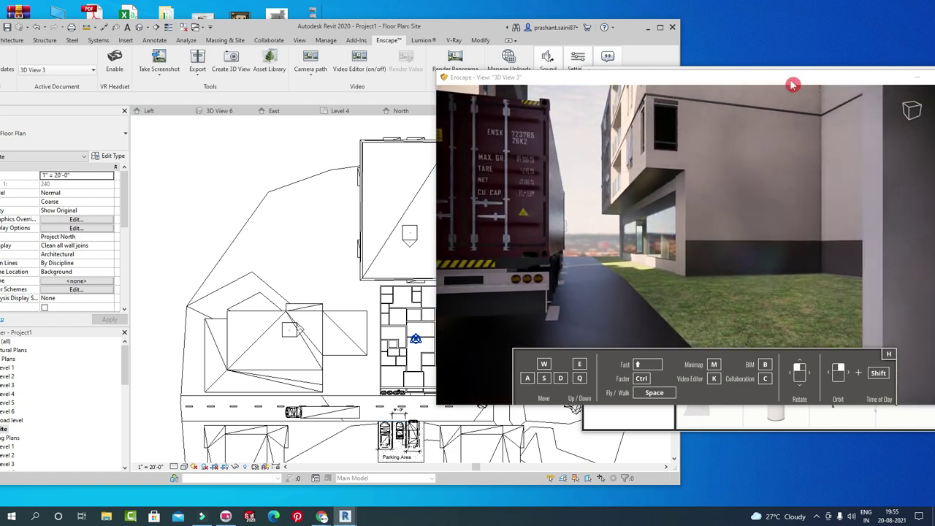
# Maximize the Enscape view and walk forward to street level beside the truck and building.
pyautogui.moveTo(793, 85); pyautogui.dragTo(487, 88)
pyautogui.click(632, 86)
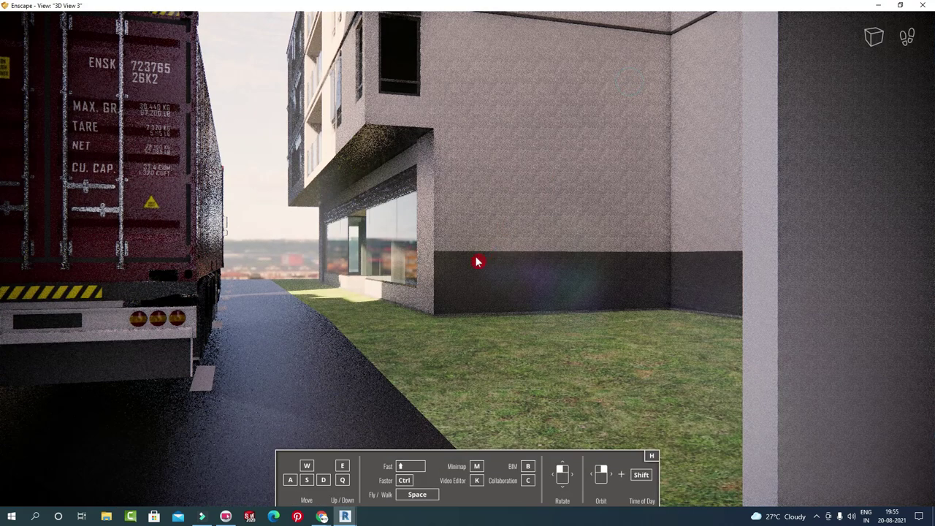
pyautogui.press('w')
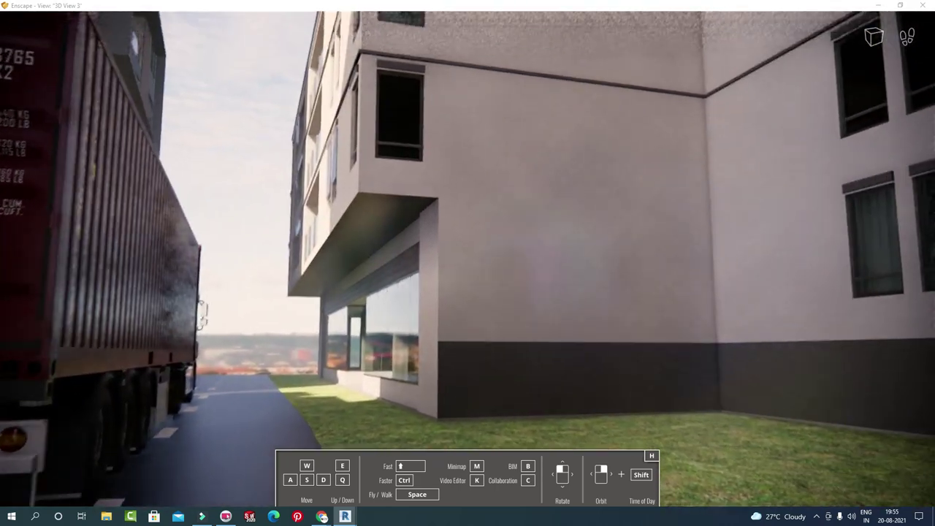
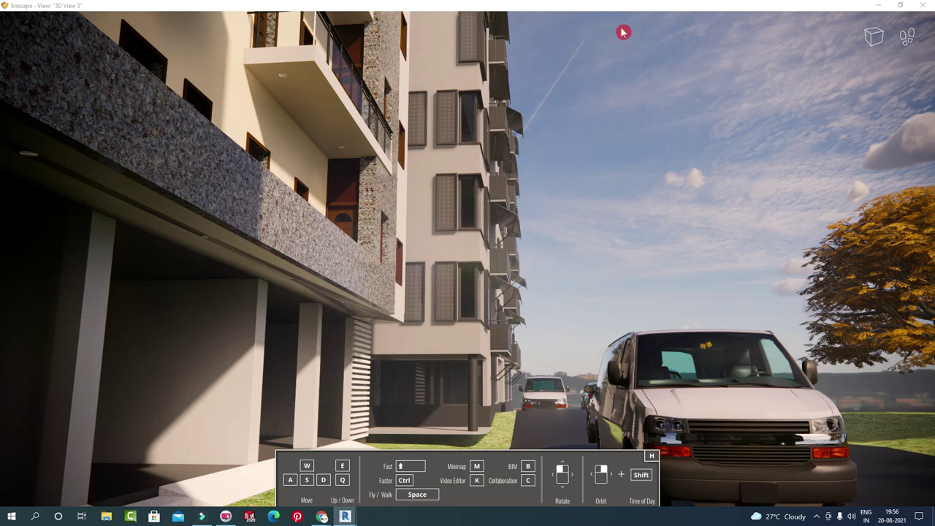
# Restore the Enscape window beside Revit, then walk through the glass wall out to the street.
pyautogui.moveTo(607, 3)
pyautogui.mouseDown()
pyautogui.moveTo(733, 29)
pyautogui.moveTo(714, 134)
pyautogui.moveTo(718, 20)
pyautogui.moveTo(790, 117)
pyautogui.moveTo(687, 64)
pyautogui.mouseUp()
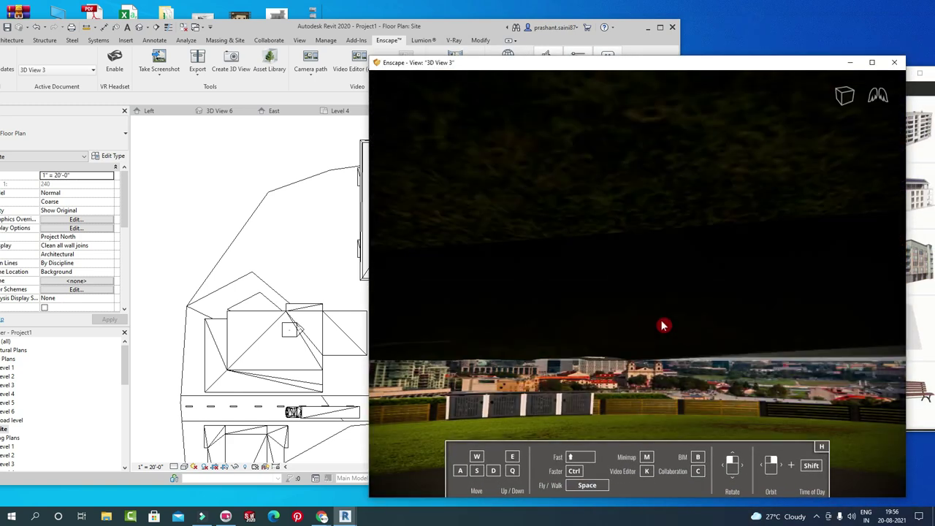
pyautogui.rightClick(662, 322)
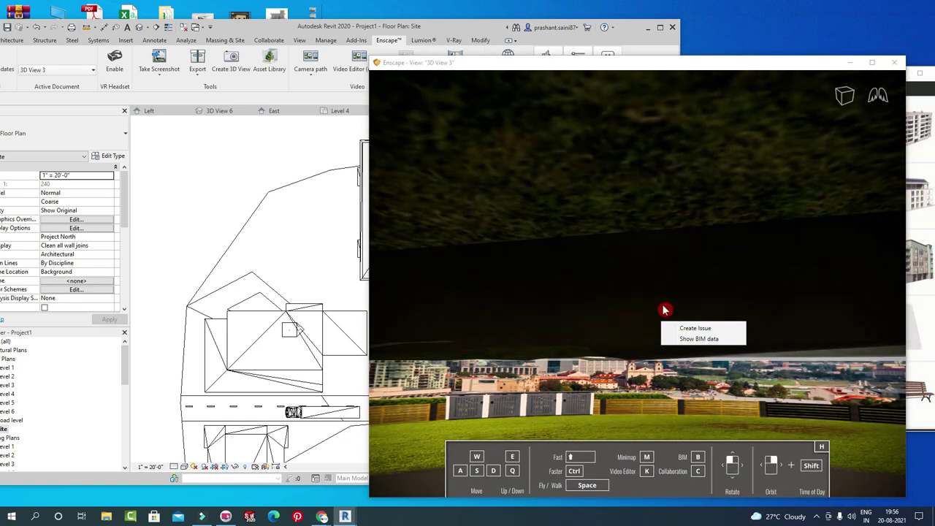
pyautogui.click(696, 231)
pyautogui.moveTo(695, 231)
pyautogui.mouseDown()
pyautogui.moveTo(710, 184)
pyautogui.moveTo(710, 219)
pyautogui.moveTo(735, 92)
pyautogui.moveTo(682, 223)
pyautogui.moveTo(696, 252)
pyautogui.moveTo(695, 282)
pyautogui.mouseUp()
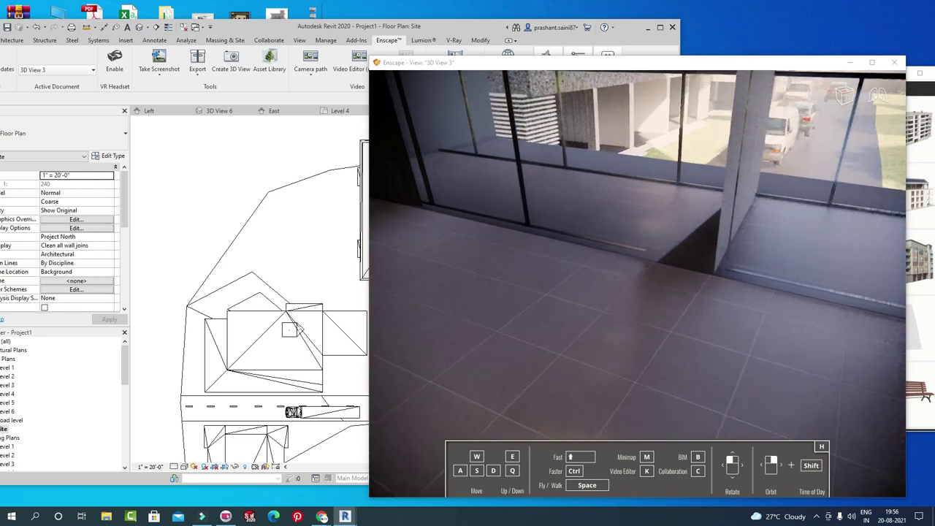
pyautogui.moveTo(891, 173)
pyautogui.mouseDown()
pyautogui.moveTo(766, 154)
pyautogui.moveTo(770, 121)
pyautogui.moveTo(699, 200)
pyautogui.mouseUp()
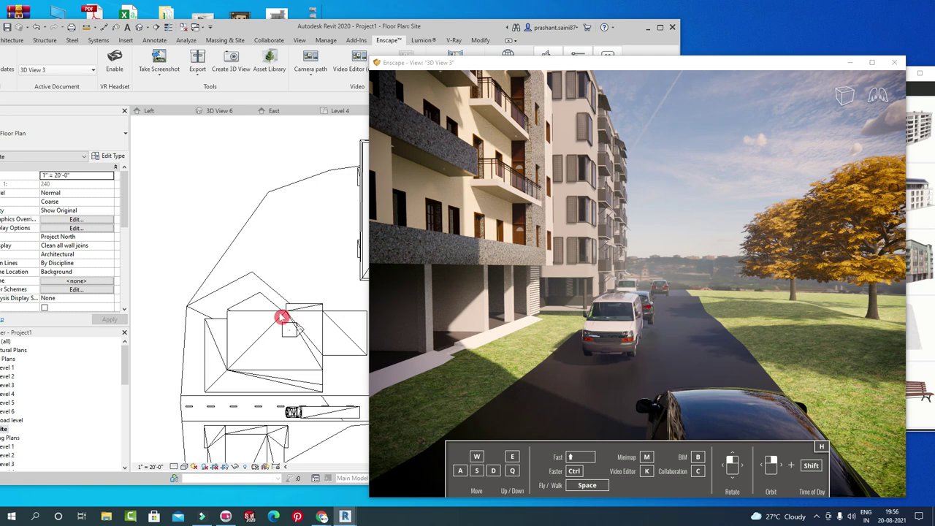
# Bring Revit forward and pan and zoom into the Site floor plan's placed trees.
pyautogui.click(254, 171)
pyautogui.moveTo(328, 250); pyautogui.dragTo(312, 187, button='middle')
pyautogui.scroll(-3, 312, 187)
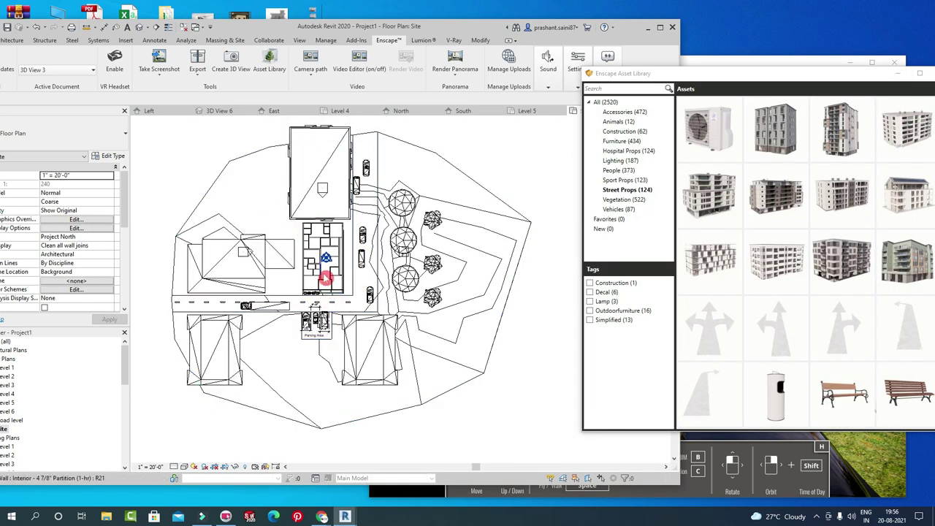
pyautogui.scroll(1, 413, 269)
pyautogui.scroll(1, 398, 265)
pyautogui.scroll(1, 387, 268)
pyautogui.scroll(1, 390, 260)
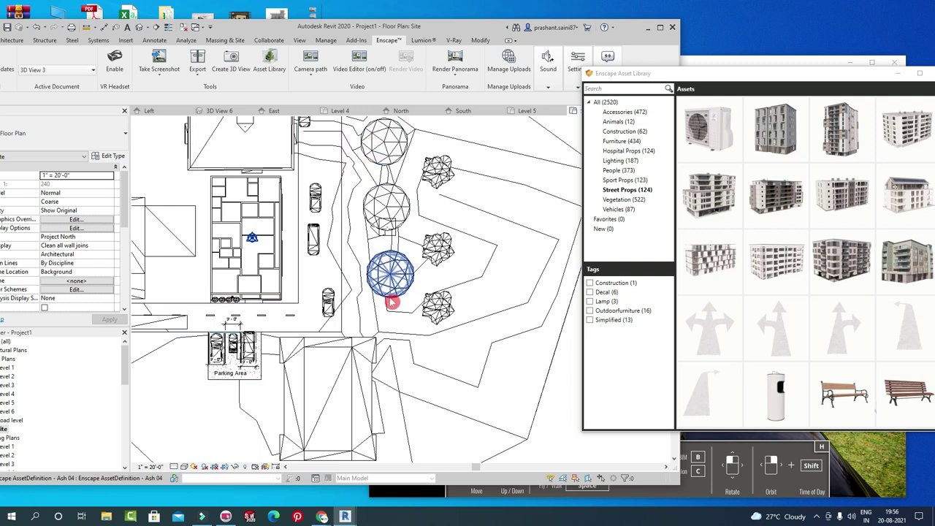
pyautogui.scroll(-2, 394, 303)
pyautogui.moveTo(431, 340); pyautogui.dragTo(451, 300, button='middle')
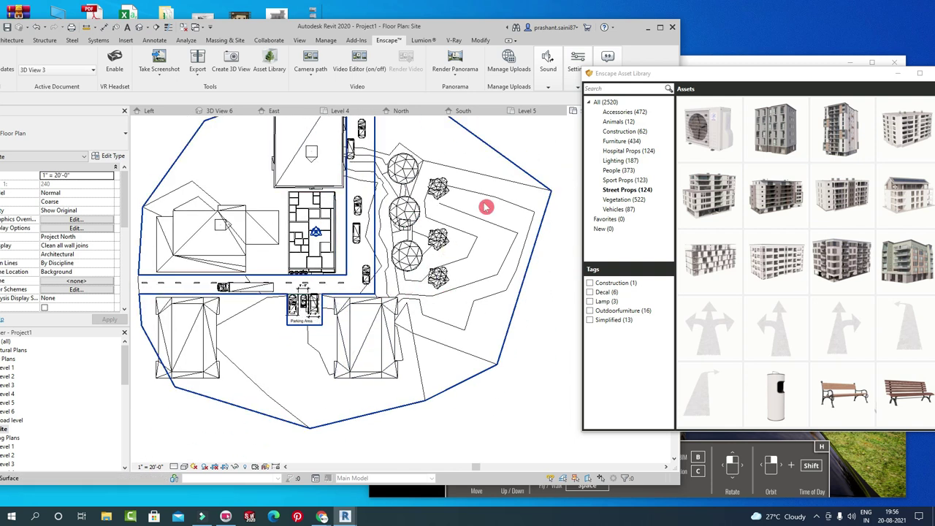
pyautogui.keyDown('ctrl'); pyautogui.scroll(1, 488, 215); pyautogui.keyUp('ctrl')
pyautogui.keyDown('ctrl'); pyautogui.scroll(1, 488, 228); pyautogui.keyUp('ctrl')
pyautogui.keyDown('ctrl'); pyautogui.scroll(2, 467, 223); pyautogui.keyUp('ctrl')
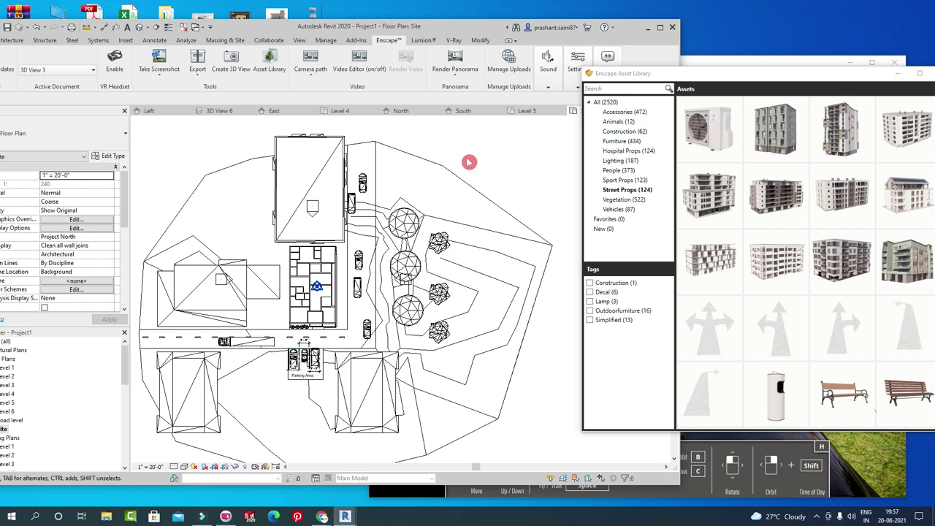
# Select the top building and pan the plan down to show more of the site.
pyautogui.click(344, 194)
pyautogui.scroll(2, 309, 209)
pyautogui.scroll(3, 309, 209)
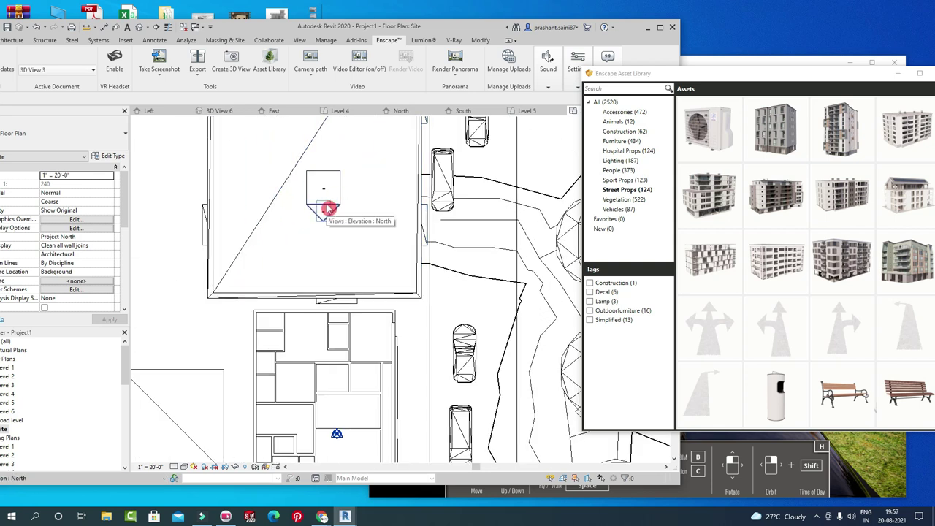
pyautogui.scroll(-2, 324, 211)
pyautogui.moveTo(323, 212); pyautogui.dragTo(323, 359, button='middle')
pyautogui.scroll(-2, 344, 267)
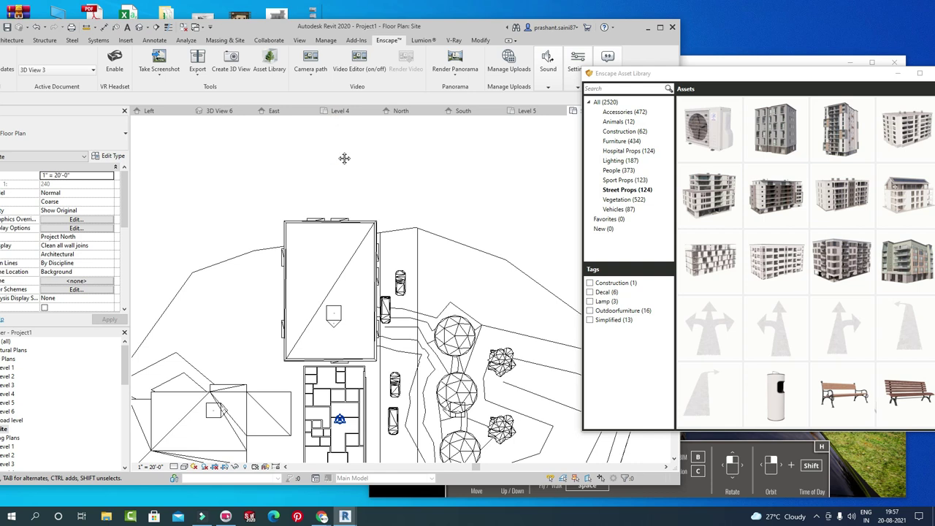
pyautogui.moveTo(344, 157); pyautogui.dragTo(342, 172, button='middle')
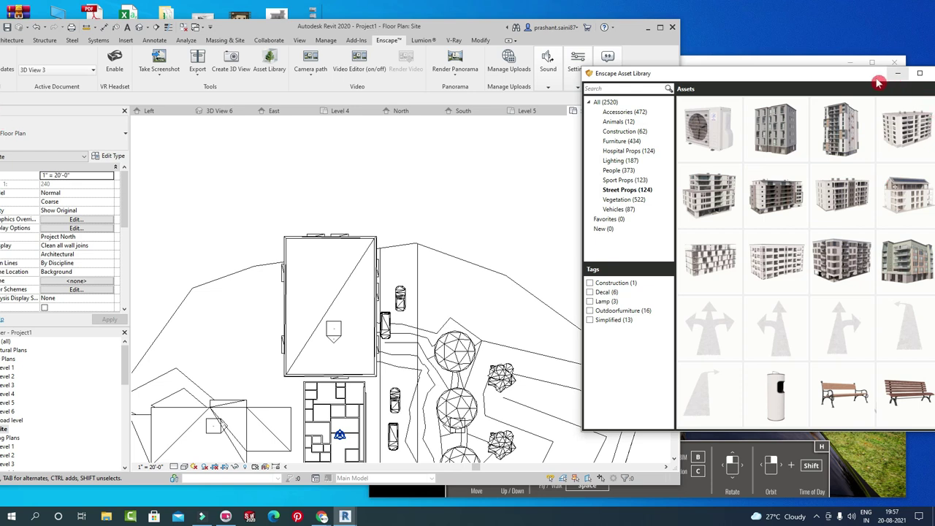
# Move the Asset Library up-left and scroll Street Props past garbage cans, hydrant, lamps and litter bins.
pyautogui.moveTo(851, 80); pyautogui.dragTo(790, 46)
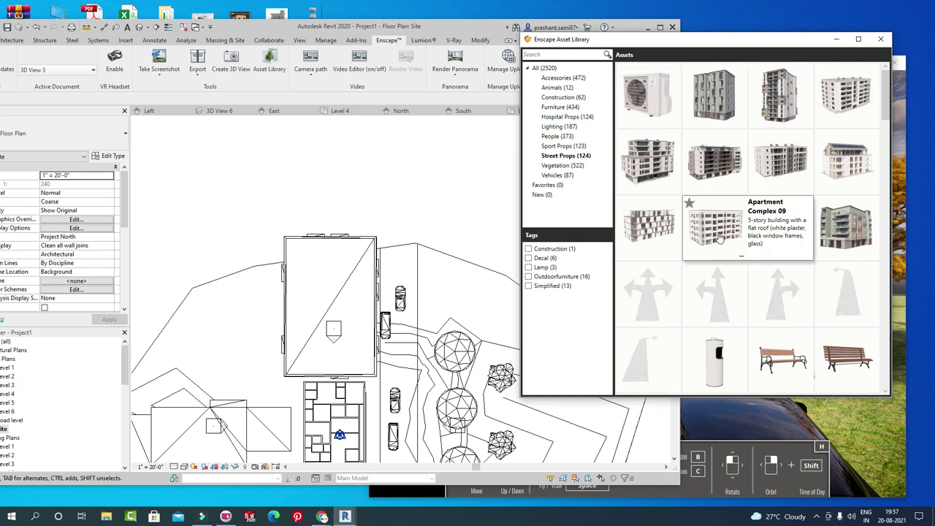
pyautogui.scroll(-2, 742, 243)
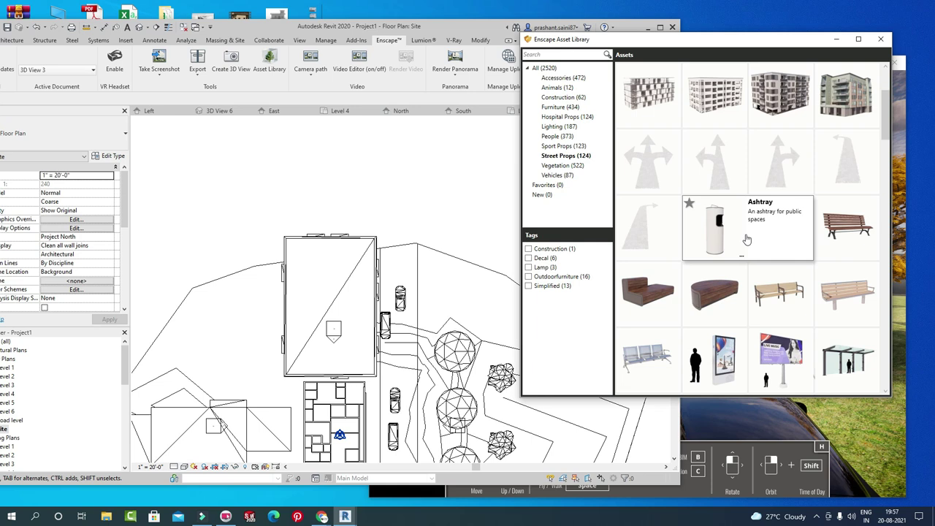
pyautogui.scroll(-3, 752, 233)
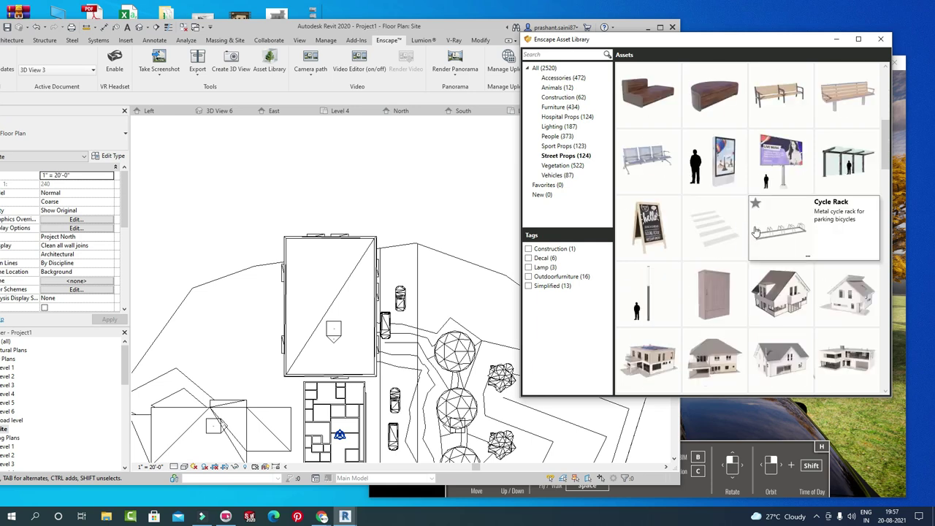
pyautogui.scroll(-3, 756, 231)
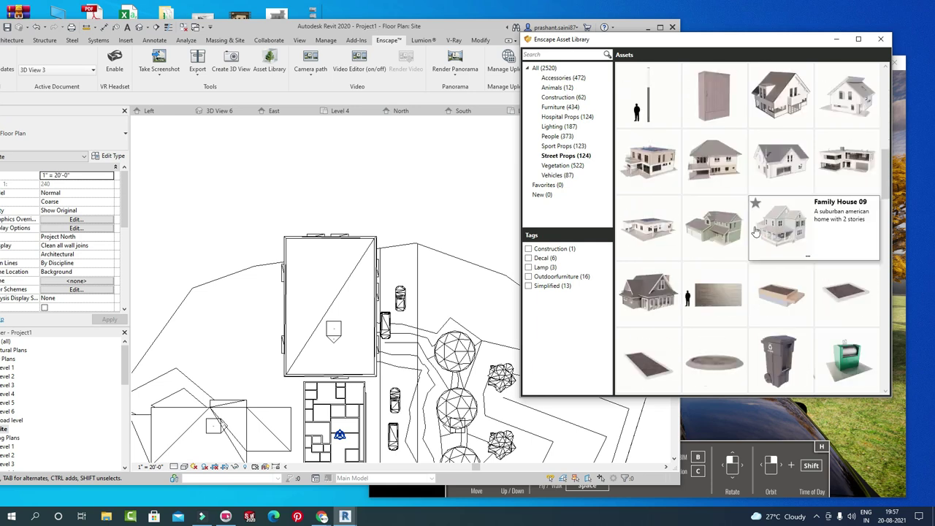
pyautogui.scroll(-3, 761, 232)
pyautogui.scroll(-1, 765, 220)
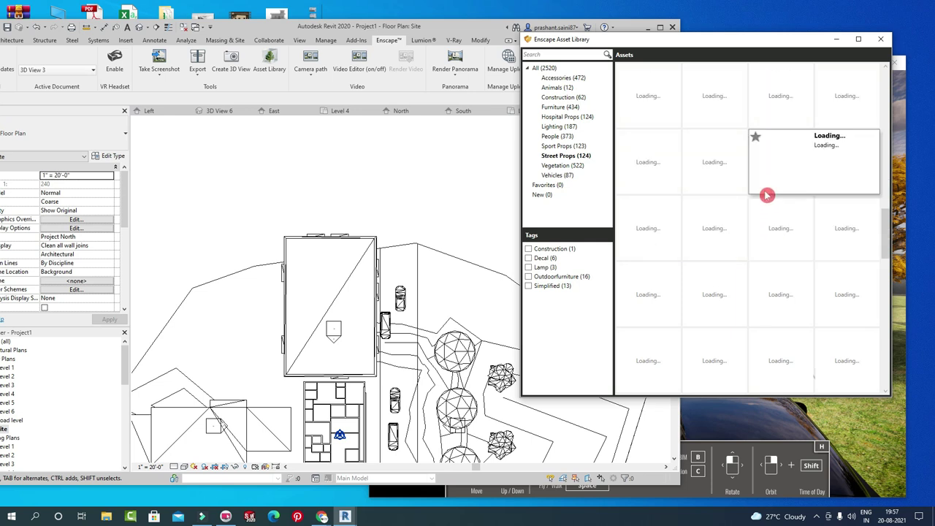
pyautogui.scroll(-1, 765, 212)
pyautogui.scroll(1, 763, 219)
pyautogui.scroll(1, 762, 202)
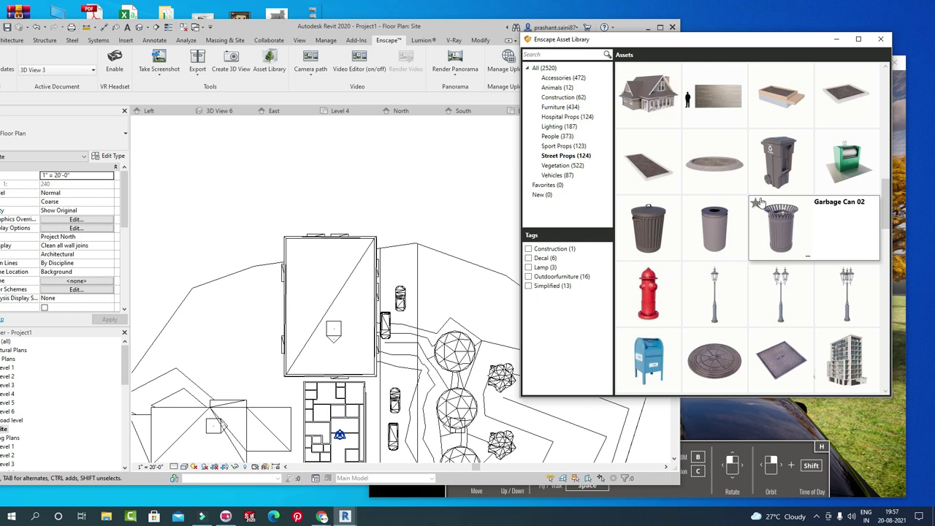
pyautogui.scroll(-2, 785, 252)
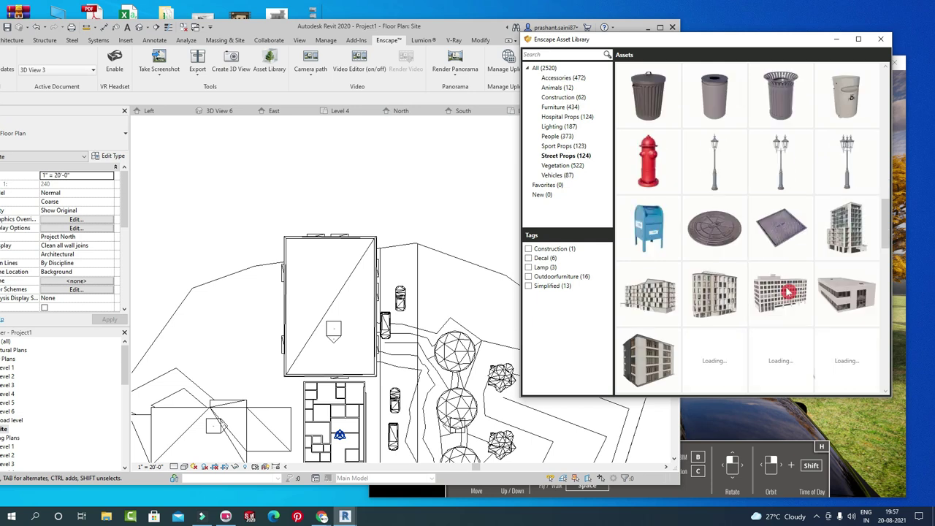
pyautogui.scroll(-4, 766, 237)
pyautogui.scroll(2, 763, 237)
pyautogui.scroll(2, 762, 233)
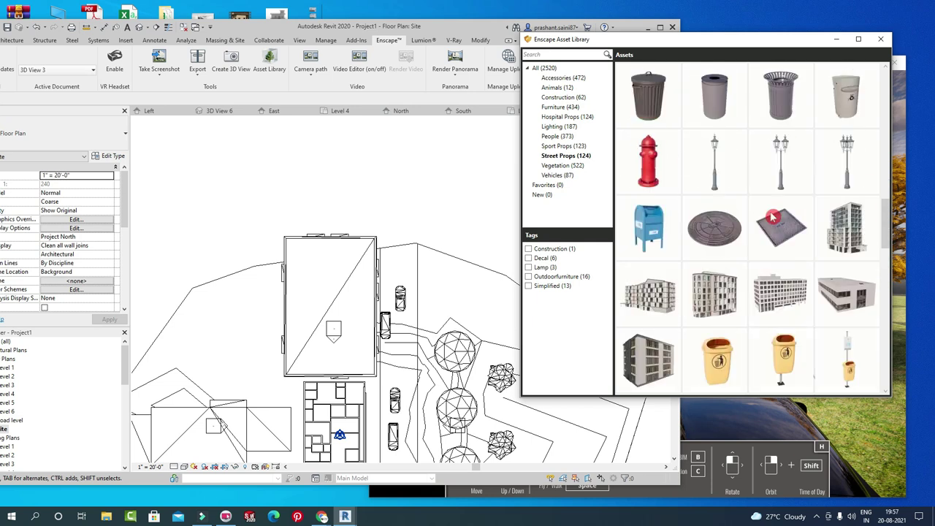
pyautogui.scroll(3, 757, 190)
# Search the asset library for air-conditioner units, narrowing the query to 'air'.
pyautogui.click(552, 52)
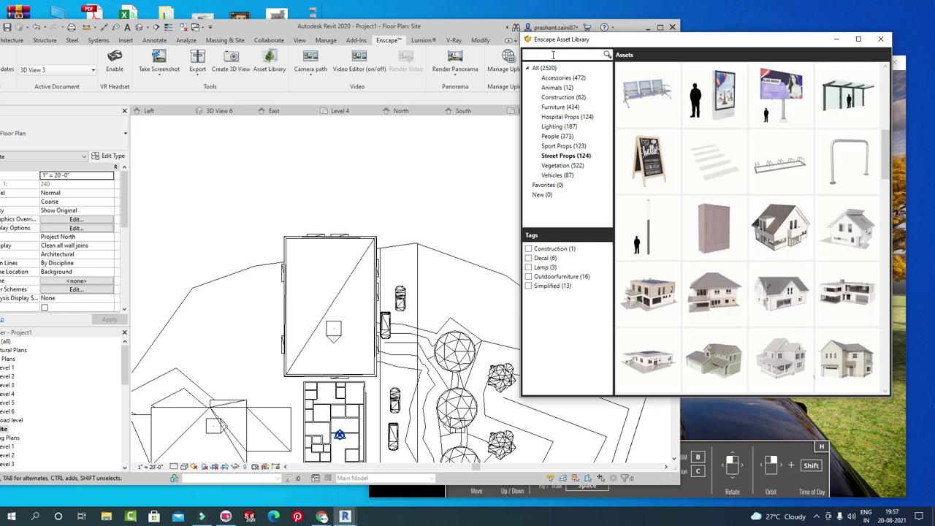
pyautogui.write('sc')
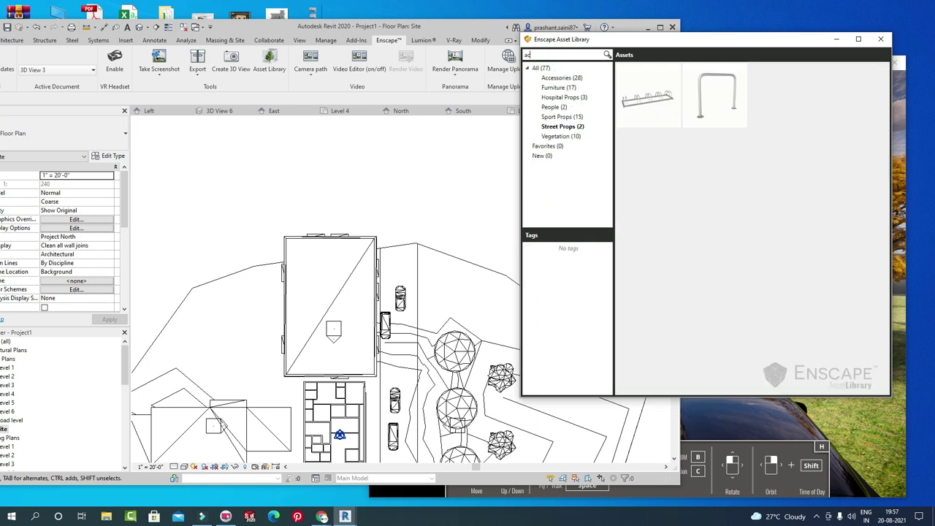
pyautogui.press('BackSpace')
pyautogui.write('ir')
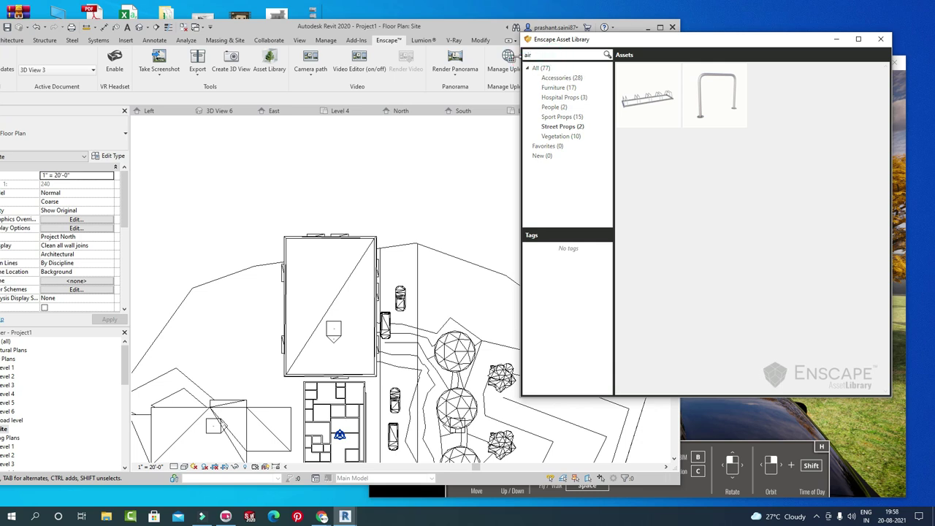
pyautogui.write(' co')
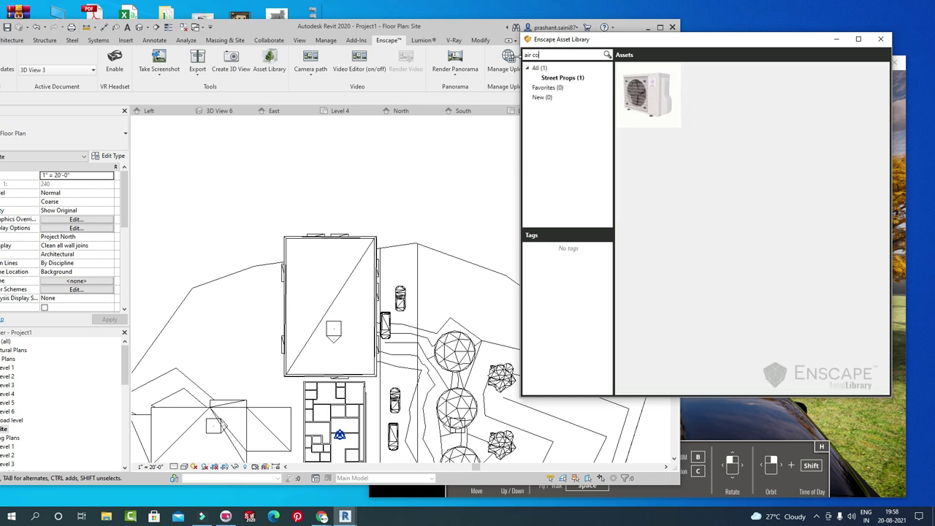
pyautogui.press('BackSpace')
pyautogui.press('BackSpace')
pyautogui.press('BackSpace')
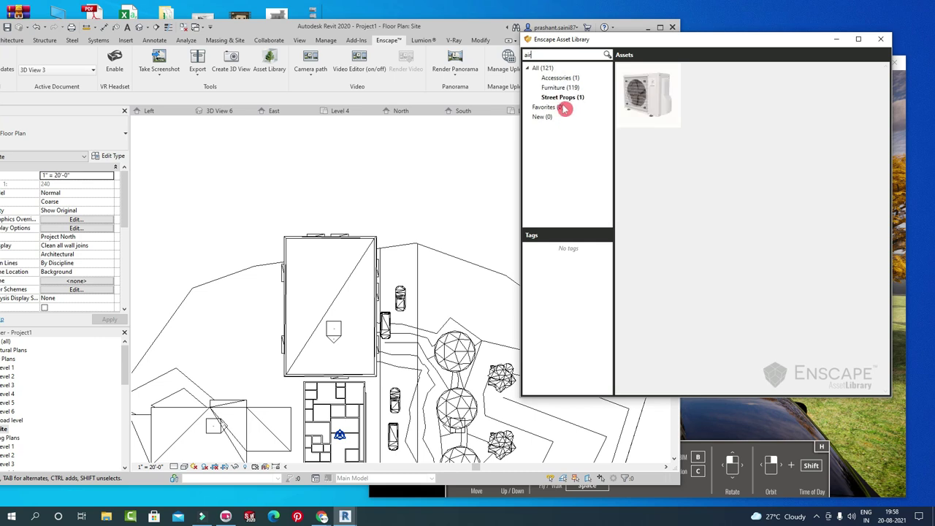
# Filter the results to Furniture, browse armchairs like Accent Chair 05, and pan the site plan.
pyautogui.click(568, 88)
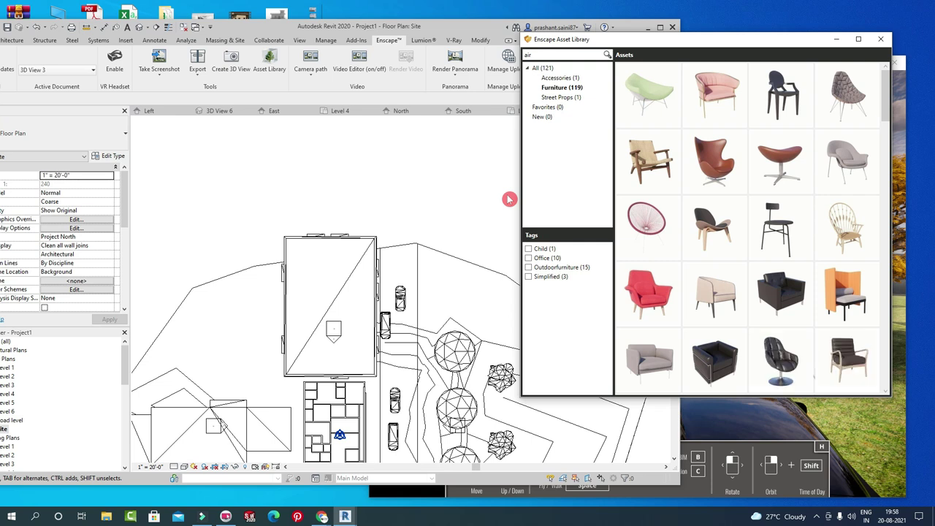
pyautogui.scroll(-1, 710, 221)
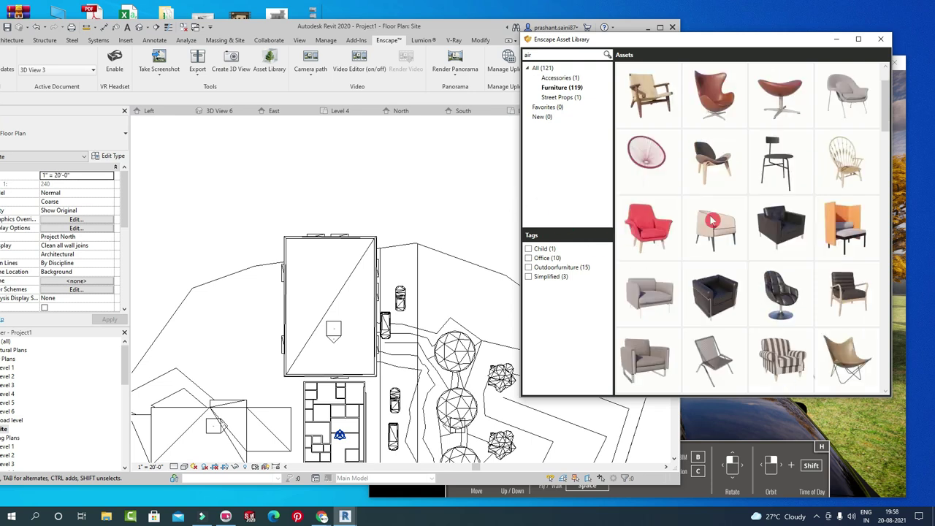
pyautogui.scroll(-1, 710, 222)
pyautogui.scroll(2, 715, 212)
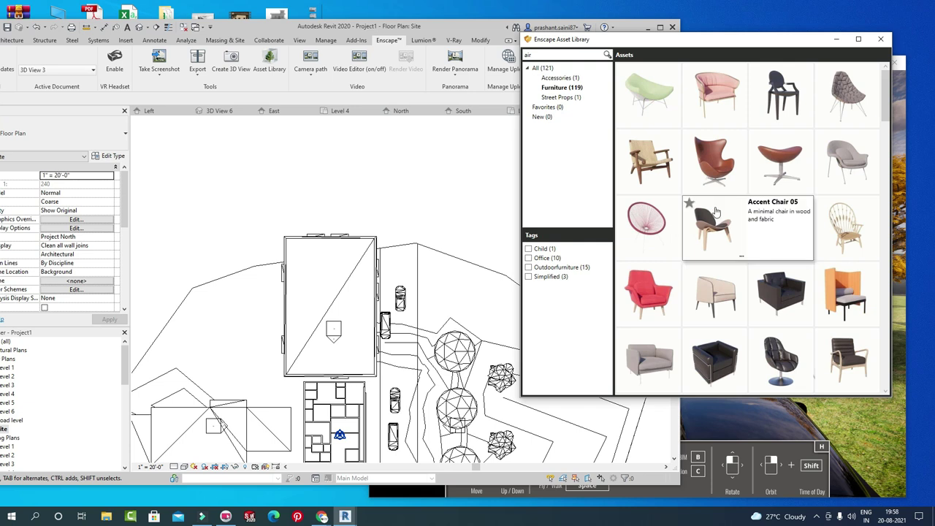
pyautogui.click(579, 100)
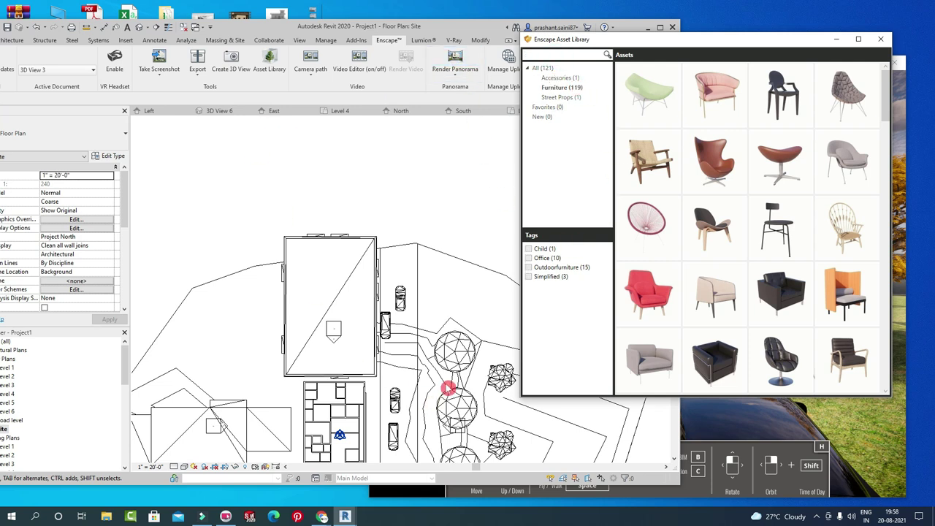
pyautogui.moveTo(448, 388); pyautogui.dragTo(401, 258, button='middle')
# Clear the search, pick Street Props, and scroll down to the benches and cycle rack.
pyautogui.click(536, 67)
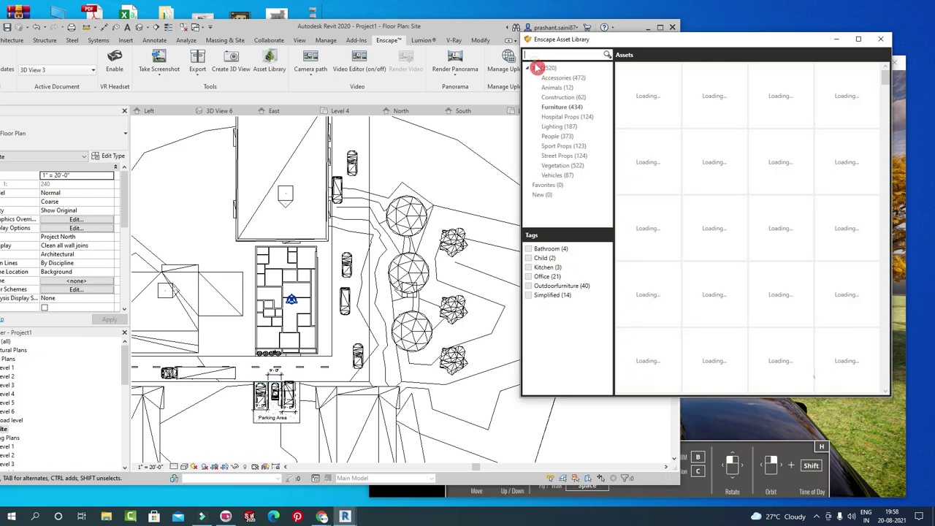
pyautogui.click(566, 159)
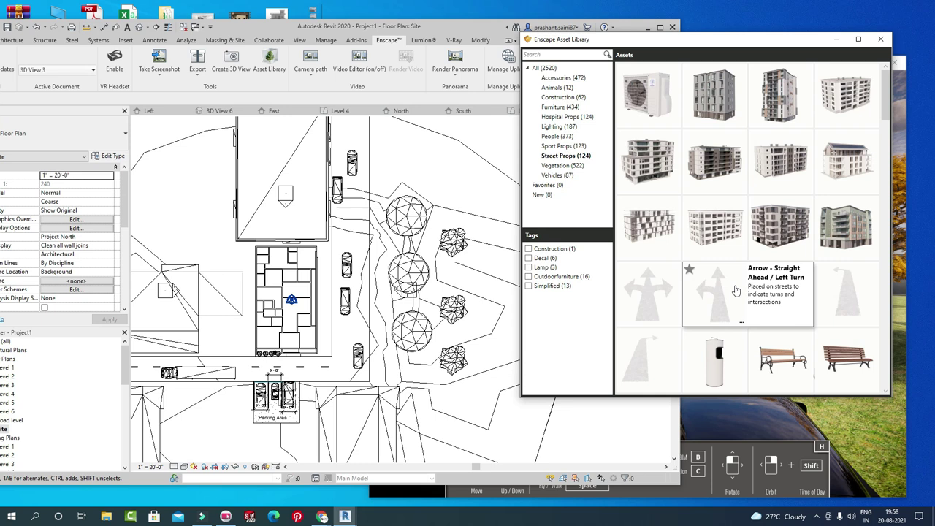
pyautogui.scroll(-1, 831, 298)
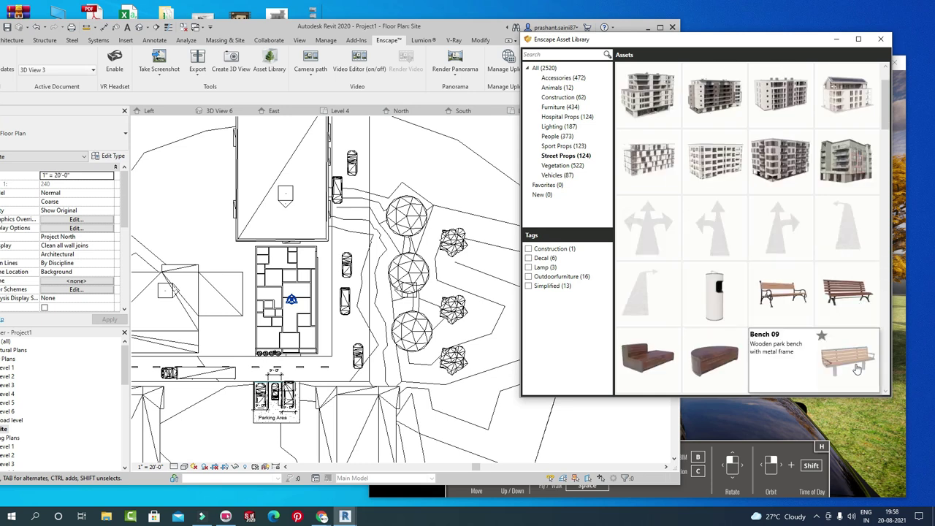
pyautogui.scroll(-3, 756, 353)
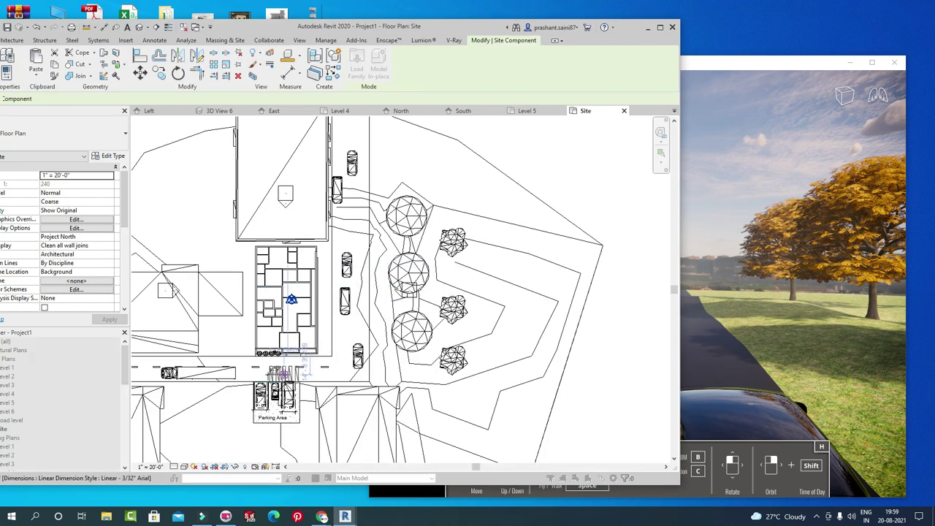
# Cancel the crosswalk placement and move the Asset Library window to the left of the site plan.
pyautogui.scroll(3, 284, 374)
pyautogui.scroll(3, 288, 365)
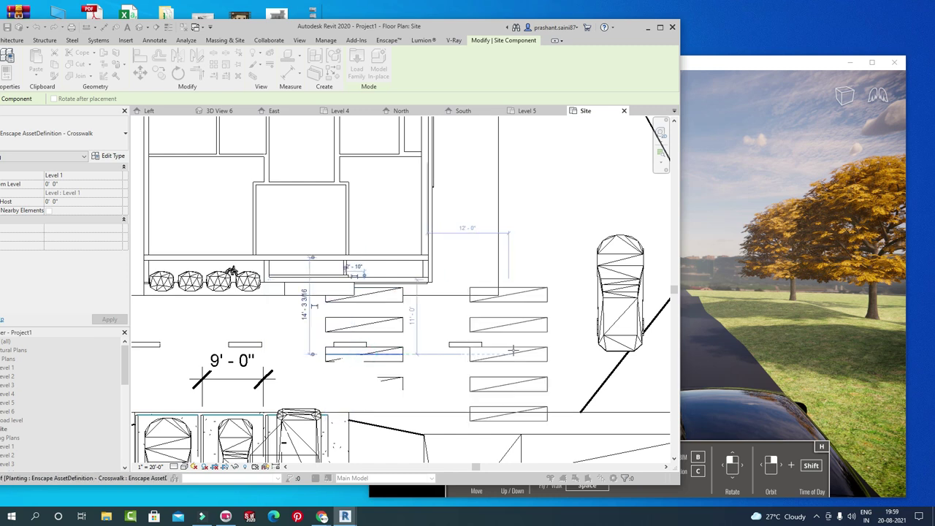
pyautogui.scroll(-2, 512, 343)
pyautogui.scroll(-2, 499, 316)
pyautogui.press('Escape')
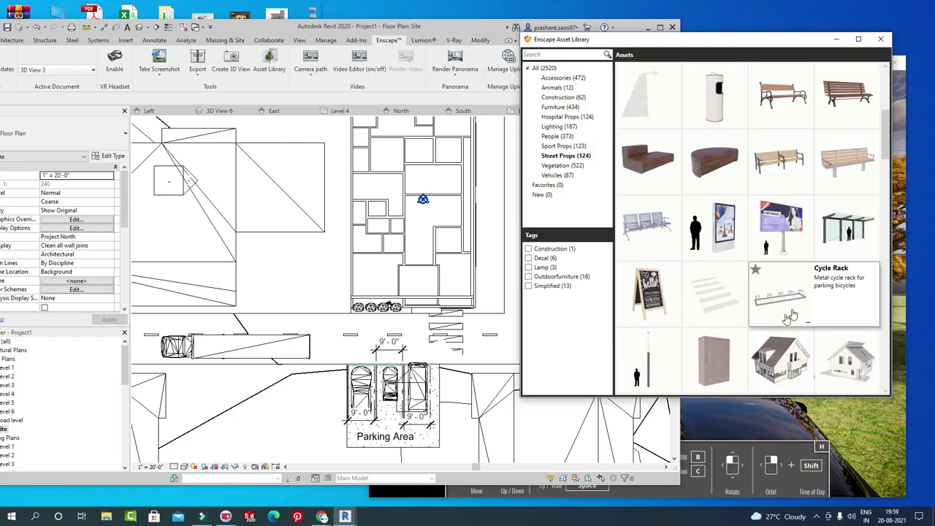
pyautogui.click(826, 443)
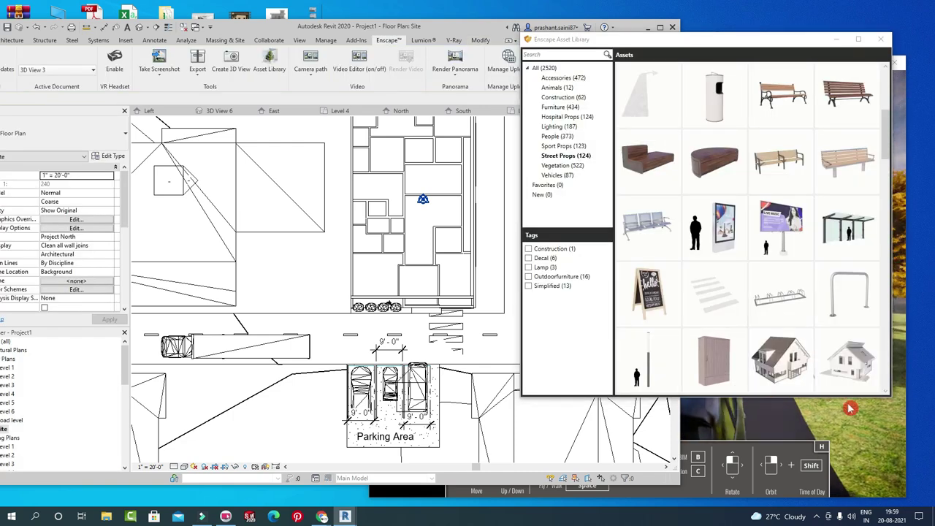
pyautogui.moveTo(775, 46); pyautogui.dragTo(281, 102)
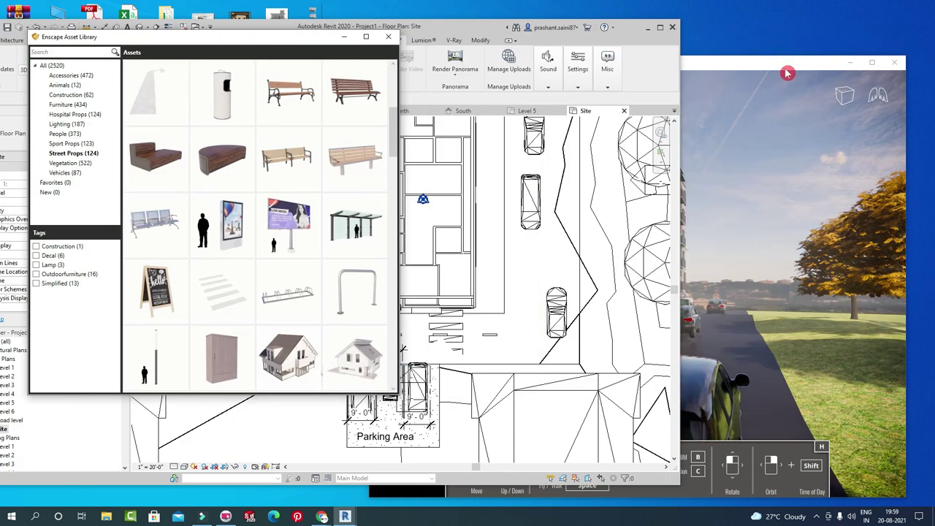
# Maximize the Enscape render and orbit past the alley and open ground floor to the vans and trees.
pyautogui.click(877, 63)
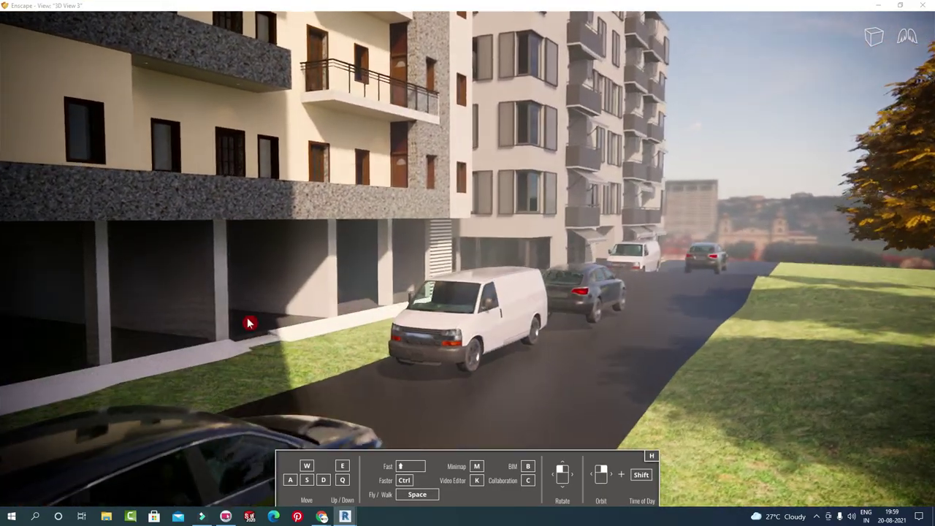
pyautogui.moveTo(238, 324)
pyautogui.mouseDown(button='right')
pyautogui.moveTo(532, 396)
pyautogui.moveTo(560, 392)
pyautogui.moveTo(294, 430)
pyautogui.mouseUp(button='right')
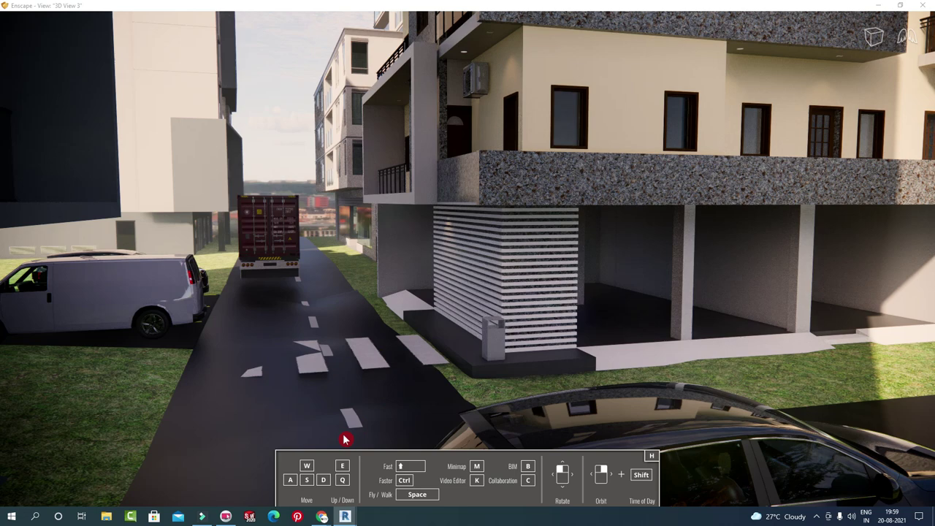
pyautogui.moveTo(424, 368); pyautogui.dragTo(468, 395)
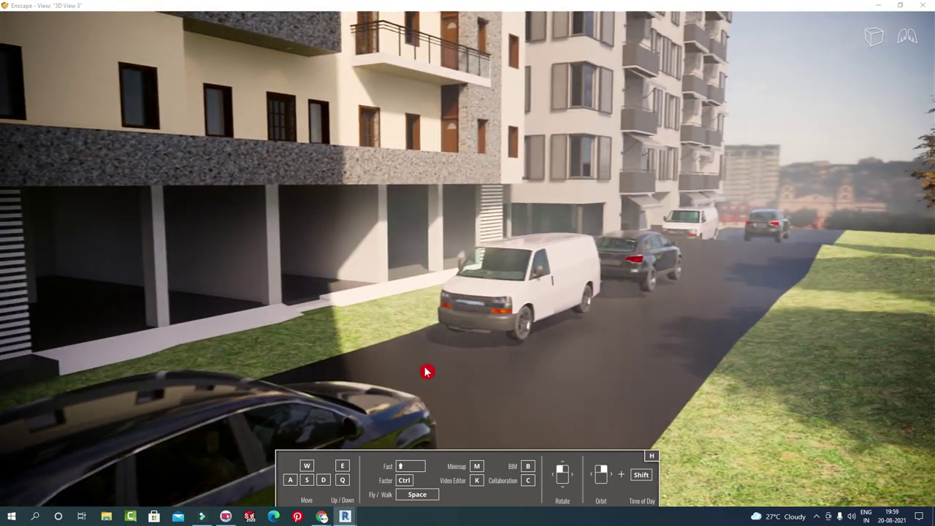
pyautogui.moveTo(467, 395); pyautogui.dragTo(502, 354)
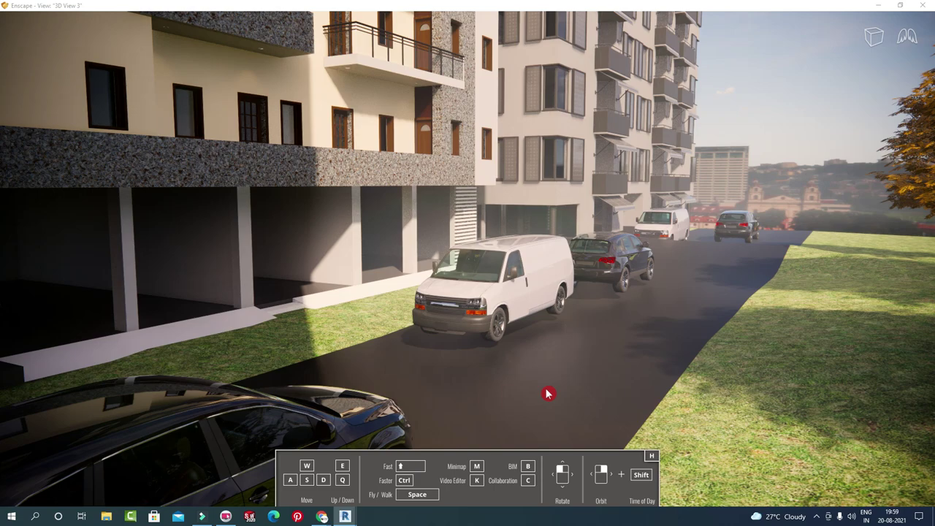
pyautogui.moveTo(647, 8)
pyautogui.mouseDown()
pyautogui.moveTo(537, 8)
pyautogui.moveTo(760, 64)
pyautogui.mouseUp()
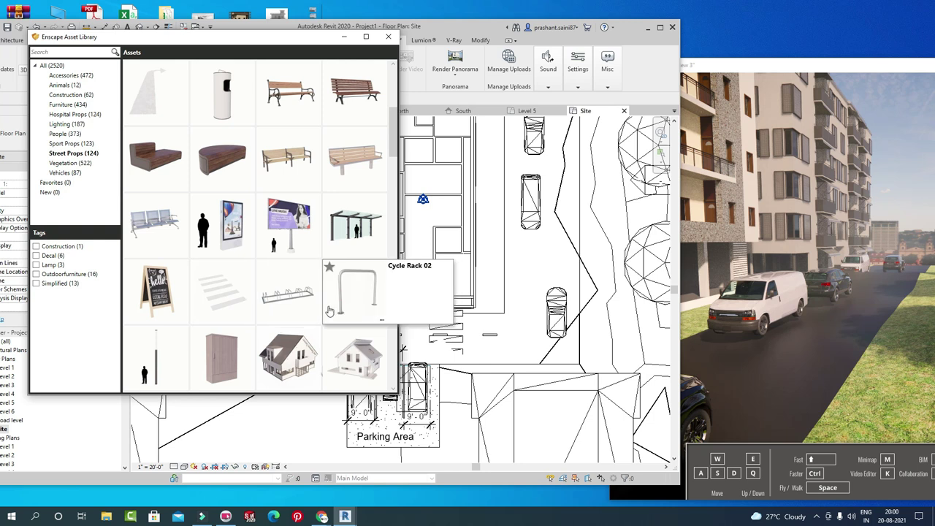
pyautogui.scroll(-2, 329, 310)
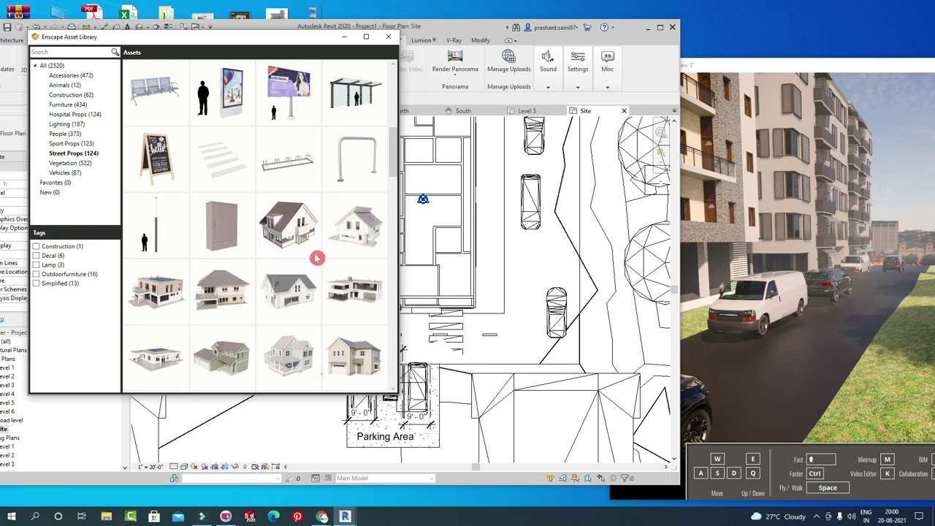
pyautogui.scroll(-2, 219, 248)
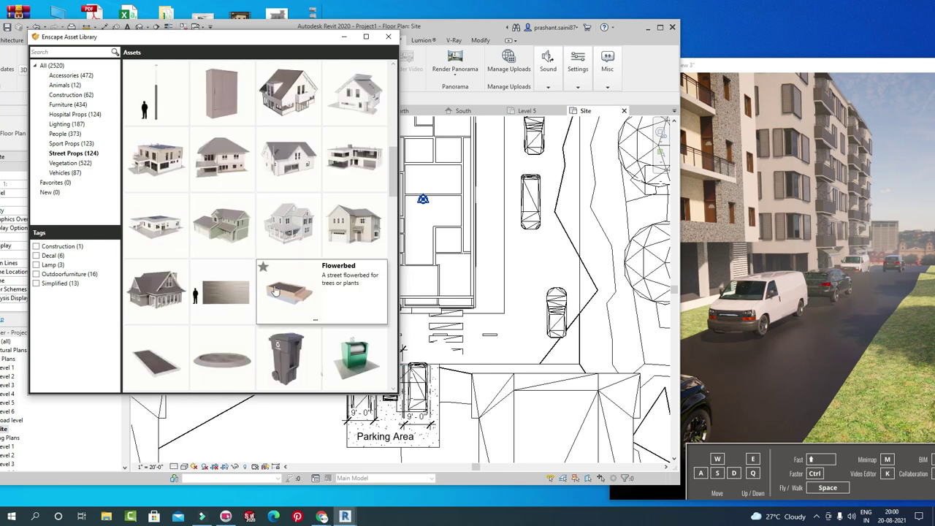
pyautogui.scroll(-2, 279, 292)
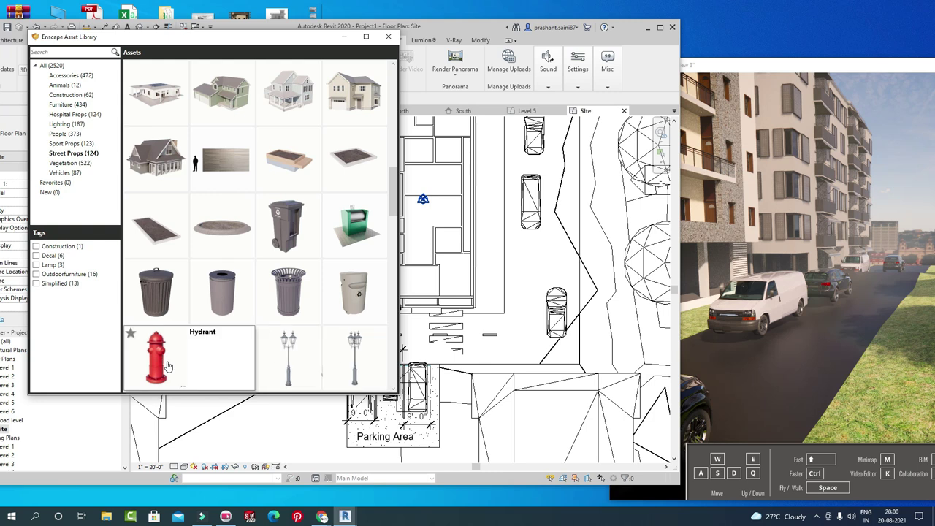
pyautogui.scroll(-1, 218, 358)
pyautogui.scroll(-2, 292, 256)
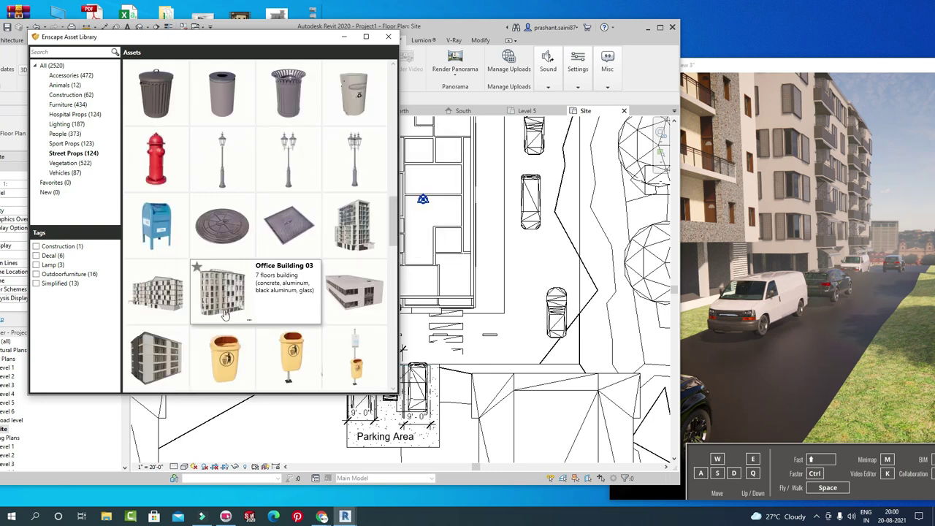
pyautogui.scroll(-4, 254, 231)
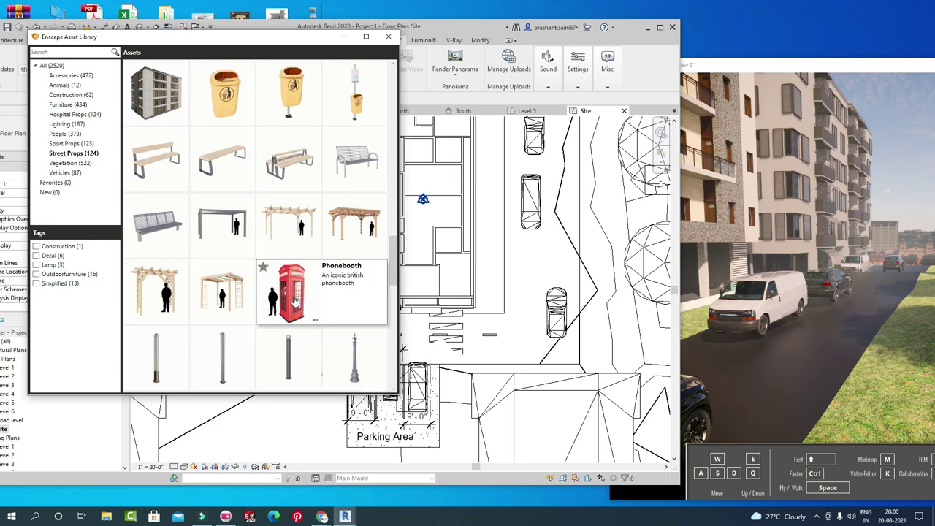
pyautogui.scroll(-3, 292, 299)
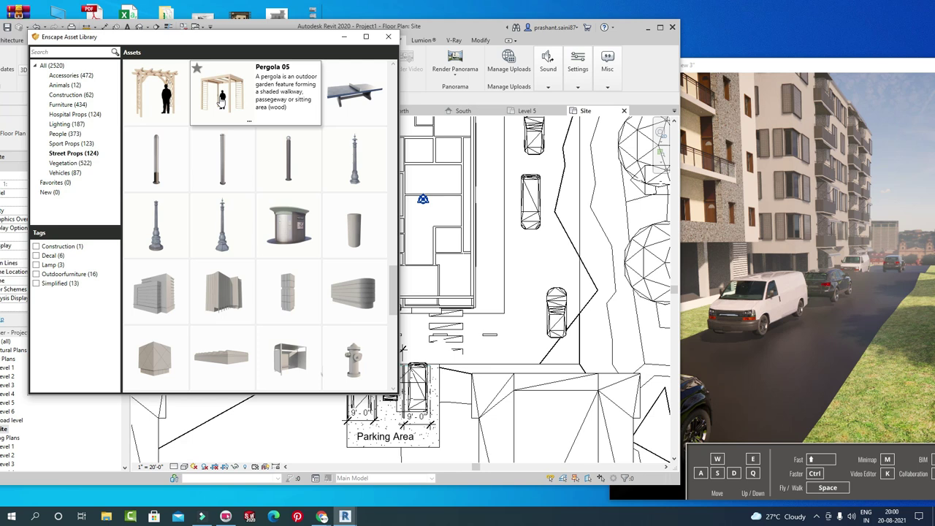
pyautogui.scroll(-1, 219, 271)
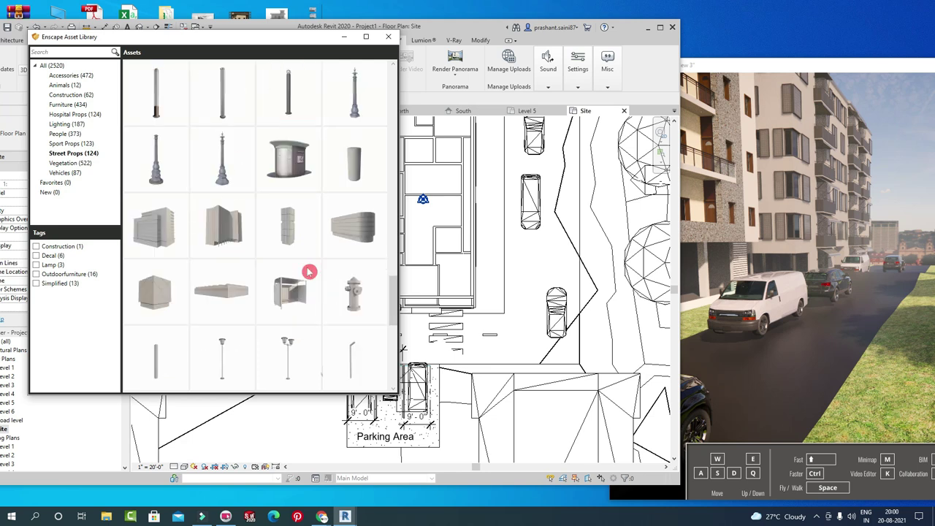
pyautogui.scroll(-2, 235, 146)
pyautogui.click(277, 194)
pyautogui.click(258, 237)
pyautogui.scroll(4, 257, 238)
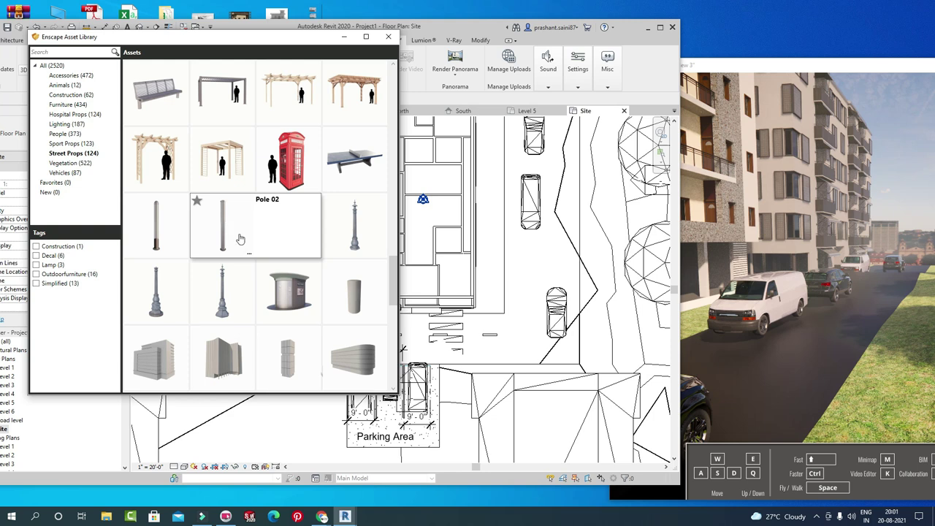
pyautogui.scroll(-1, 240, 240)
pyautogui.scroll(-1, 198, 219)
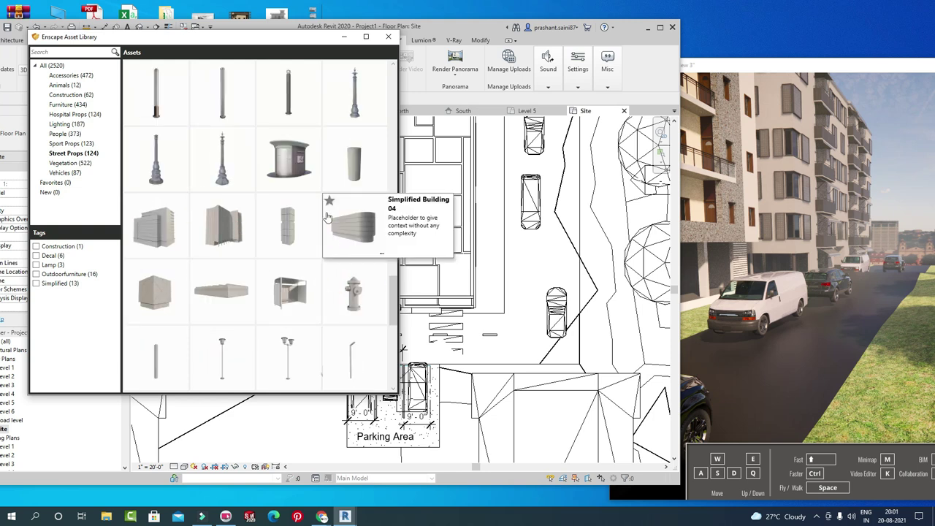
pyautogui.scroll(-4, 321, 216)
pyautogui.scroll(-1, 304, 321)
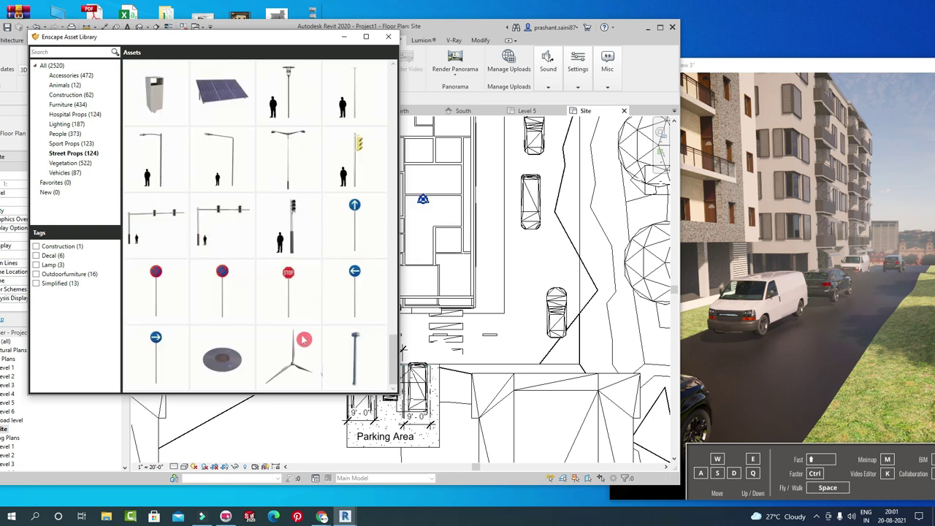
pyautogui.scroll(1, 311, 281)
pyautogui.scroll(3, 310, 281)
pyautogui.scroll(3, 304, 219)
pyautogui.scroll(3, 305, 211)
pyautogui.scroll(3, 302, 212)
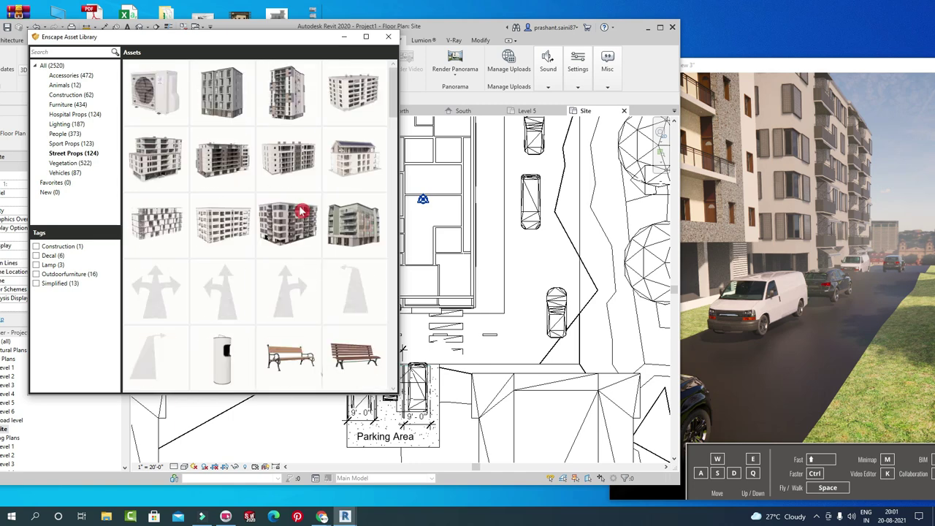
pyautogui.click(73, 144)
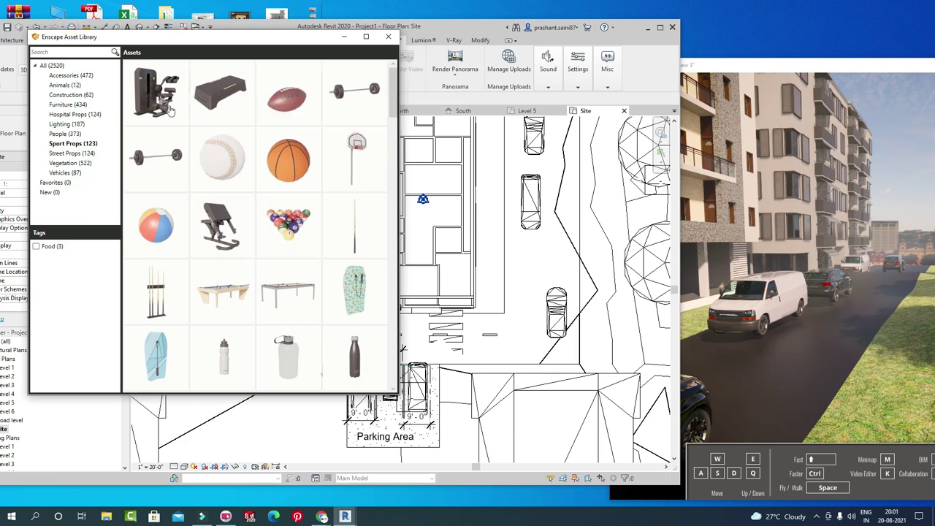
pyautogui.moveTo(155, 158)
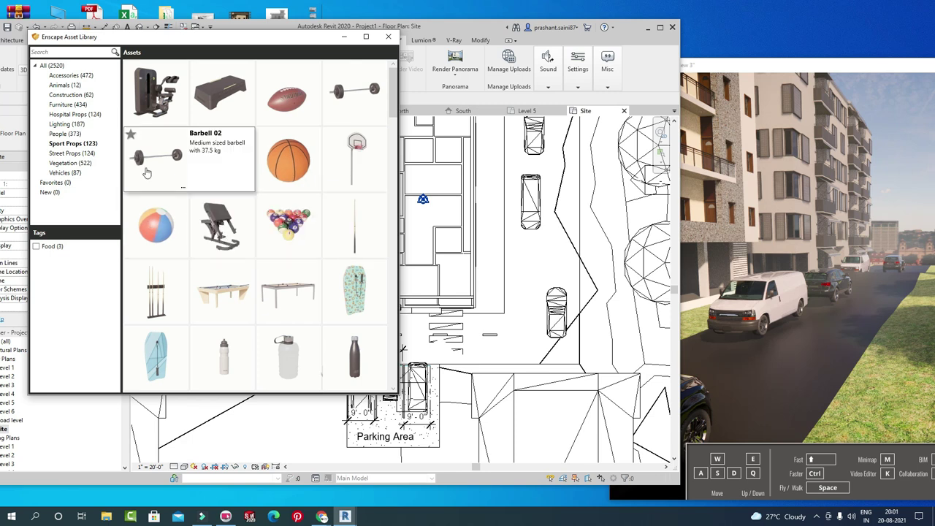
pyautogui.scroll(-4, 229, 232)
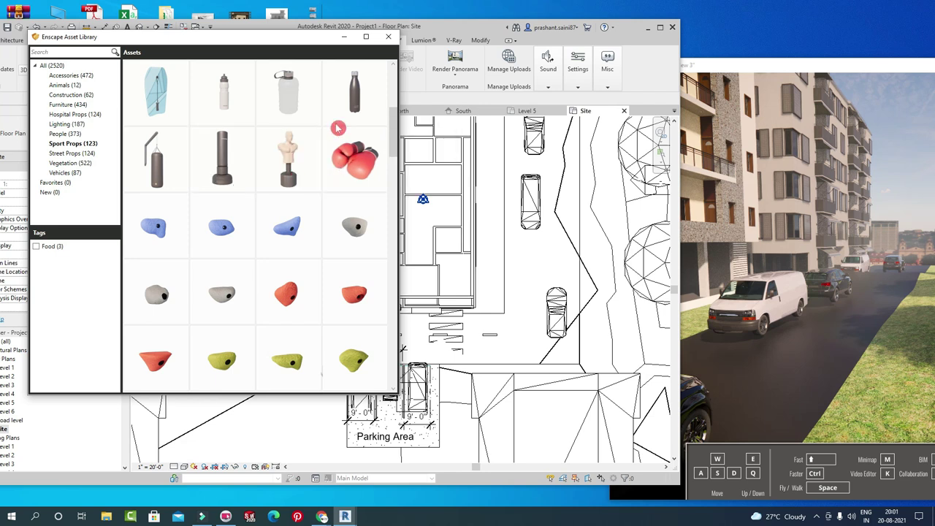
pyautogui.scroll(-2, 247, 263)
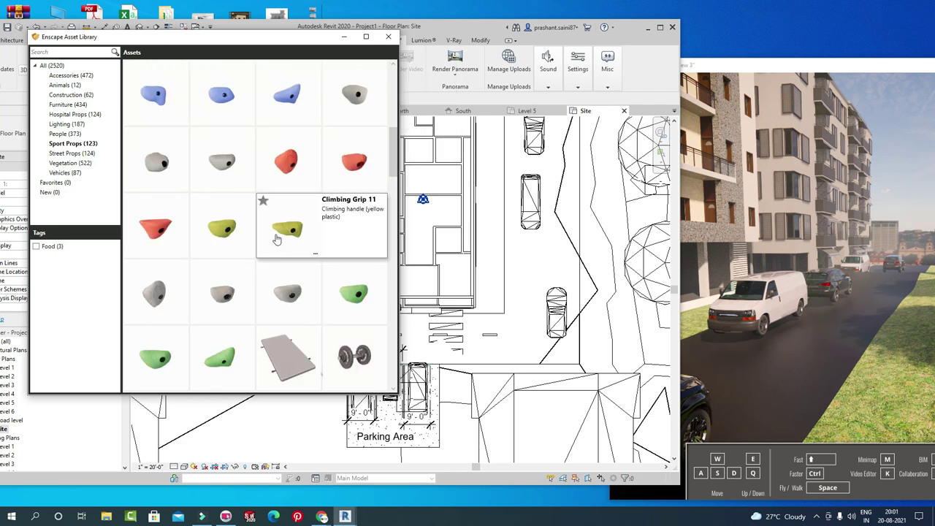
pyautogui.scroll(-5, 274, 233)
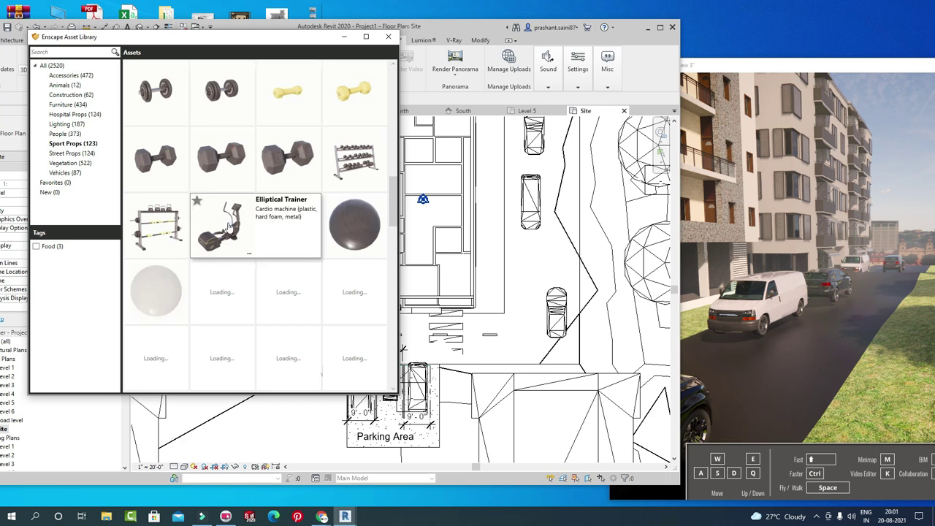
pyautogui.scroll(-1, 230, 227)
pyautogui.scroll(2, 241, 219)
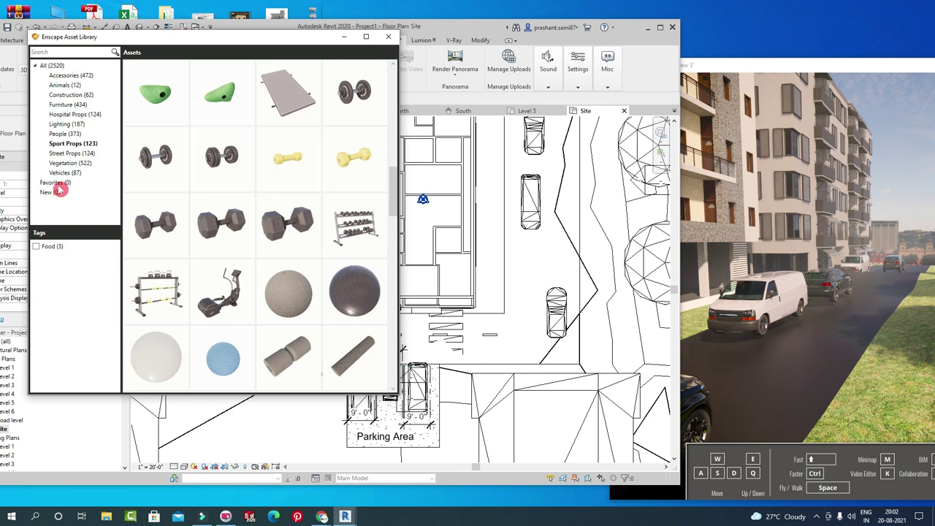
pyautogui.scroll(-1, 316, 205)
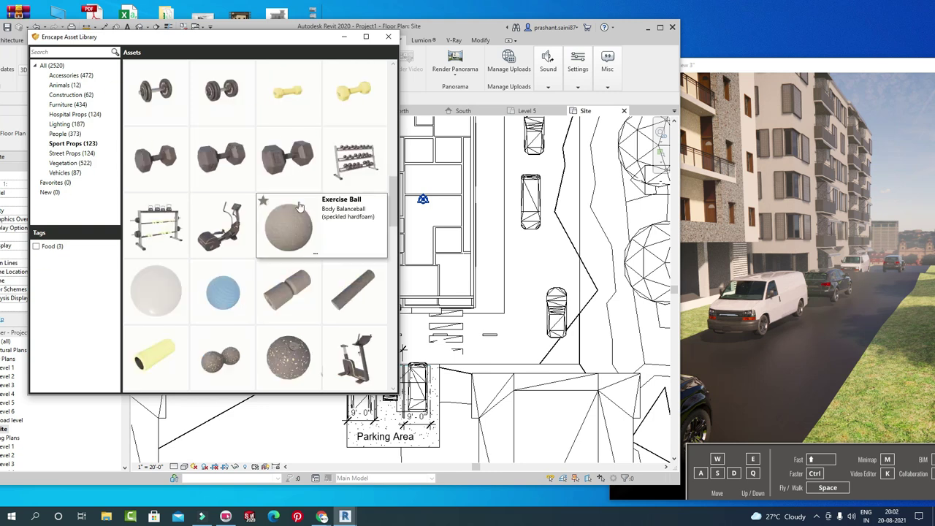
pyautogui.scroll(-3, 307, 212)
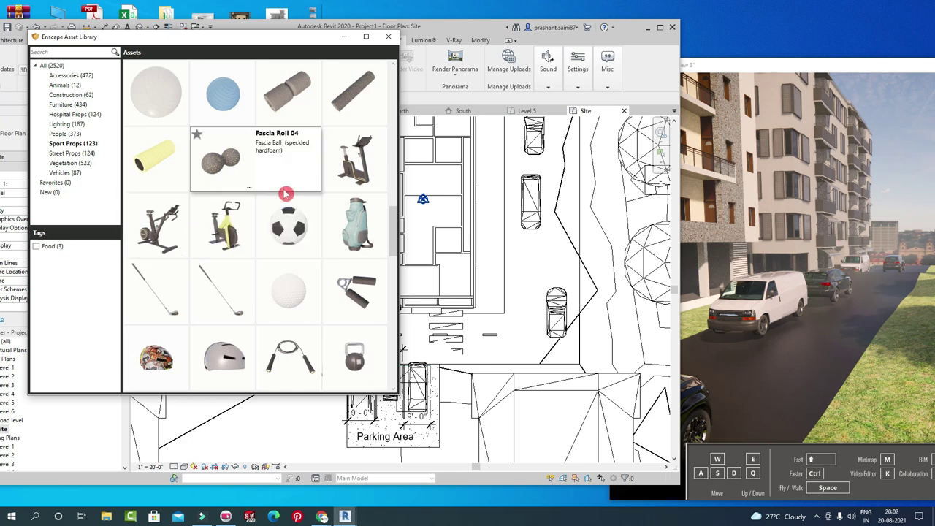
pyautogui.scroll(-3, 289, 281)
pyautogui.scroll(-3, 289, 281)
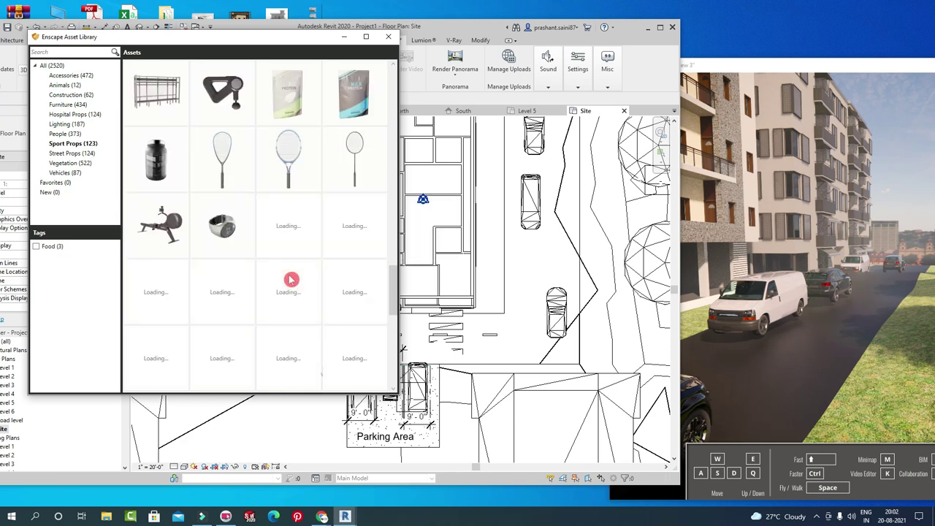
pyautogui.scroll(-3, 293, 270)
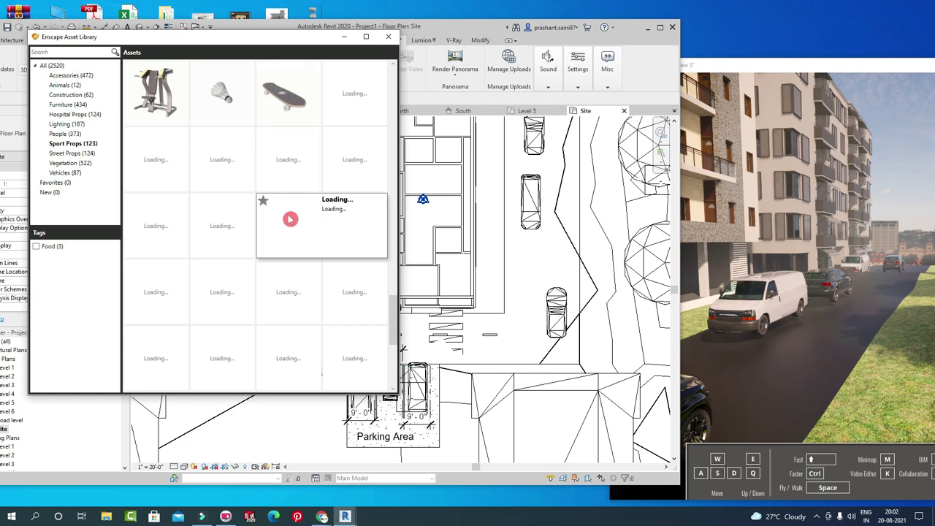
pyautogui.scroll(3, 292, 270)
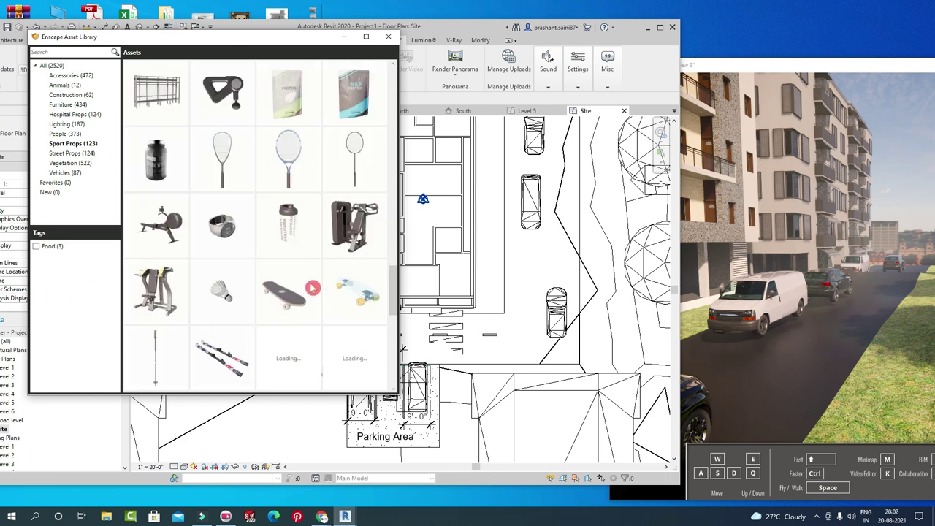
pyautogui.scroll(-2, 266, 274)
pyautogui.scroll(-2, 262, 276)
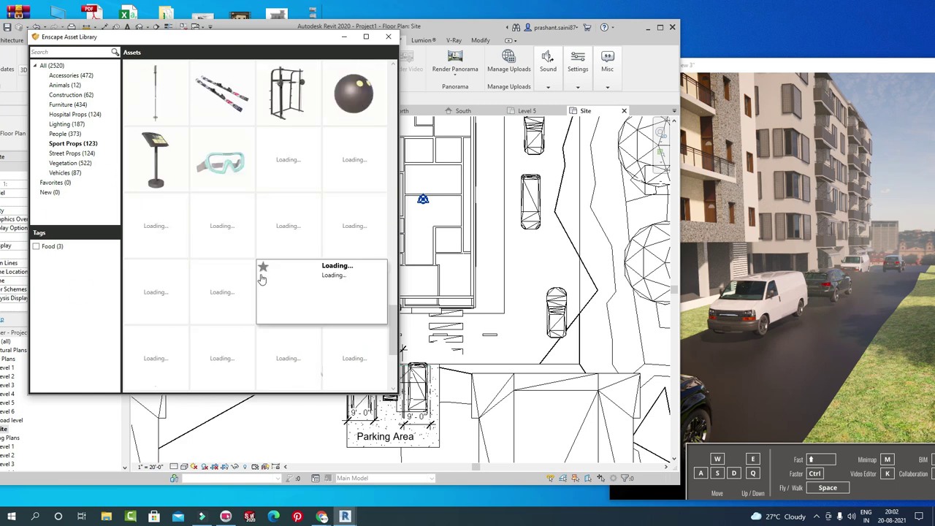
pyautogui.scroll(-2, 324, 263)
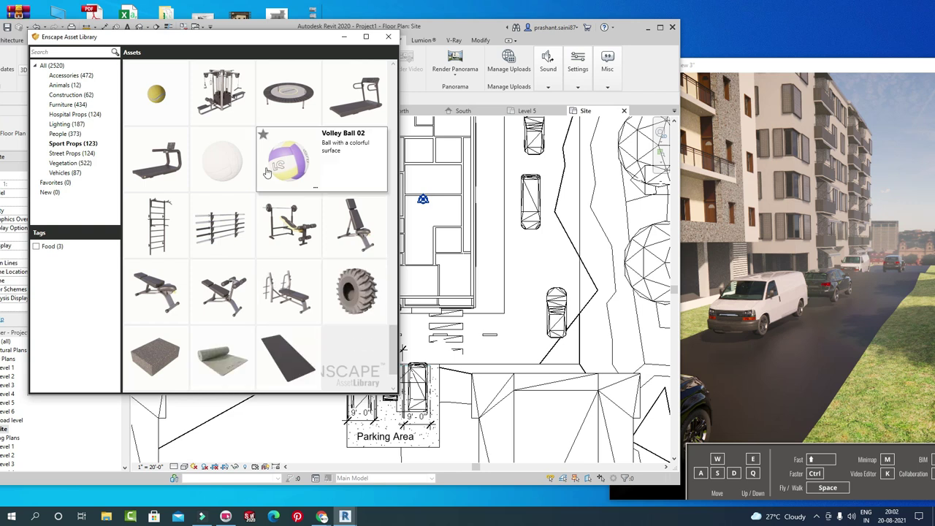
pyautogui.scroll(3, 208, 294)
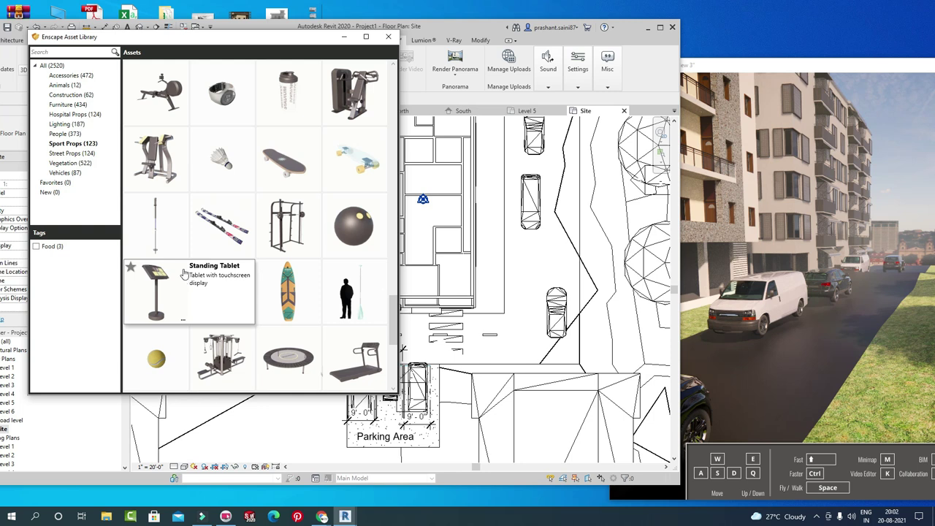
pyautogui.scroll(2, 208, 219)
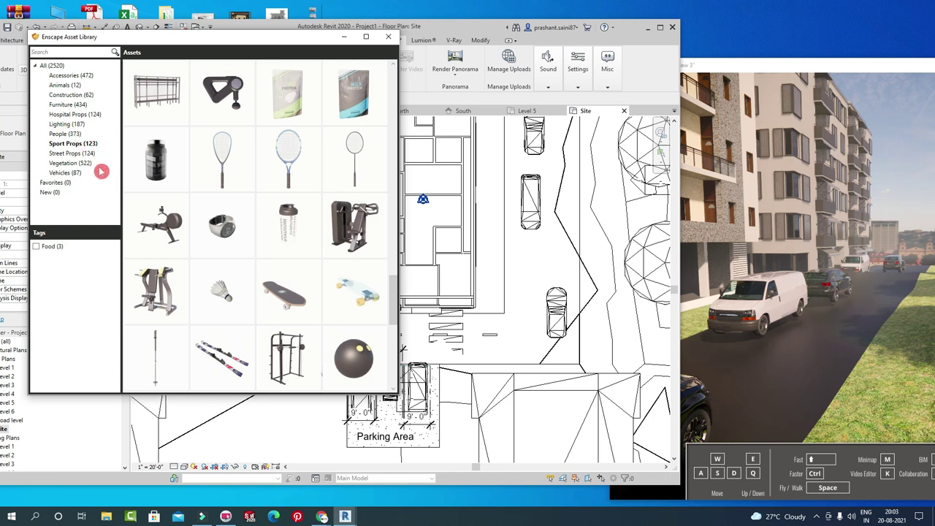
# Switch to the People category's 373 assets and scroll through the standing and seated figures.
pyautogui.click(57, 136)
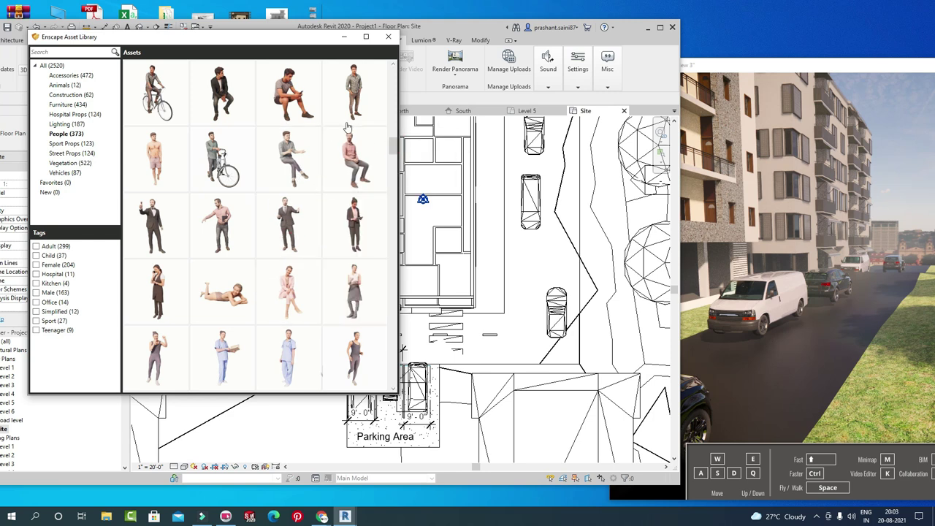
pyautogui.moveTo(392, 151); pyautogui.dragTo(396, 187)
pyautogui.scroll(2, 296, 197)
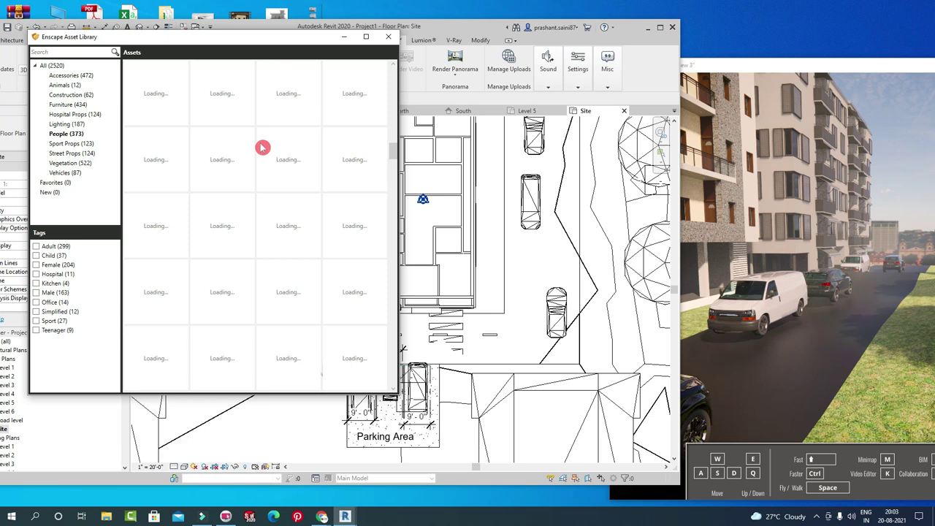
pyautogui.scroll(-2, 271, 261)
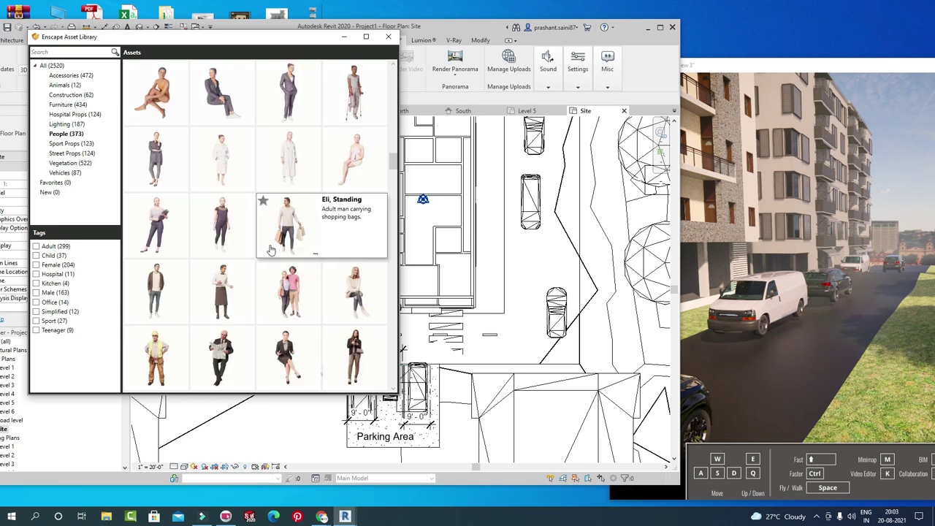
pyautogui.scroll(-2, 282, 236)
pyautogui.scroll(-1, 287, 235)
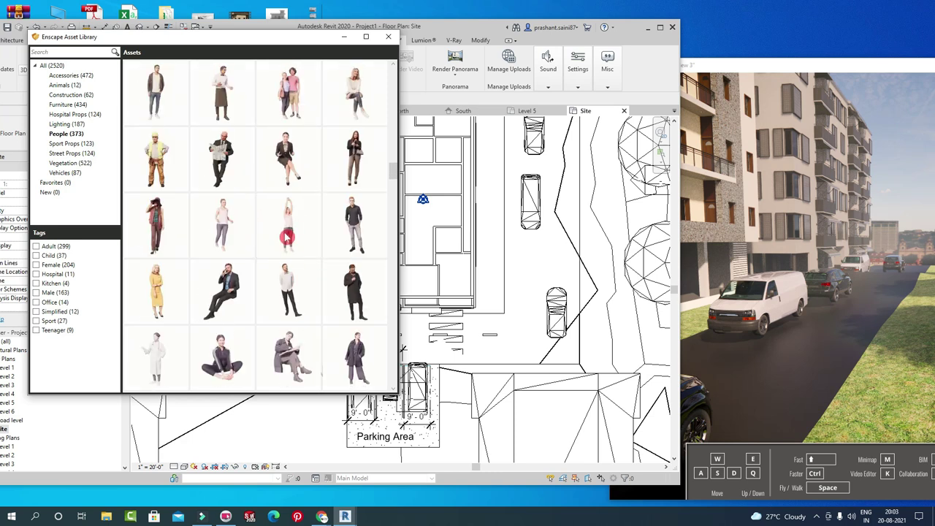
pyautogui.scroll(-1, 287, 235)
pyautogui.scroll(-2, 287, 232)
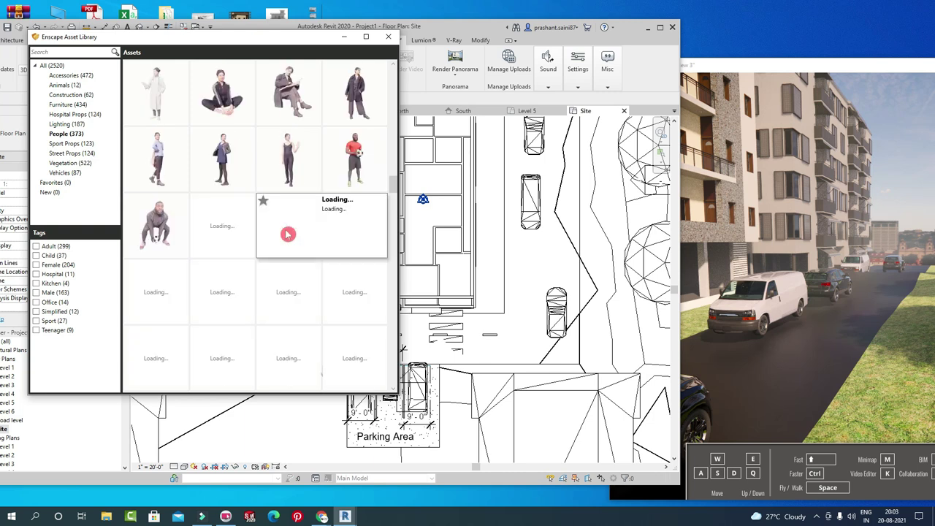
pyautogui.scroll(-2, 285, 252)
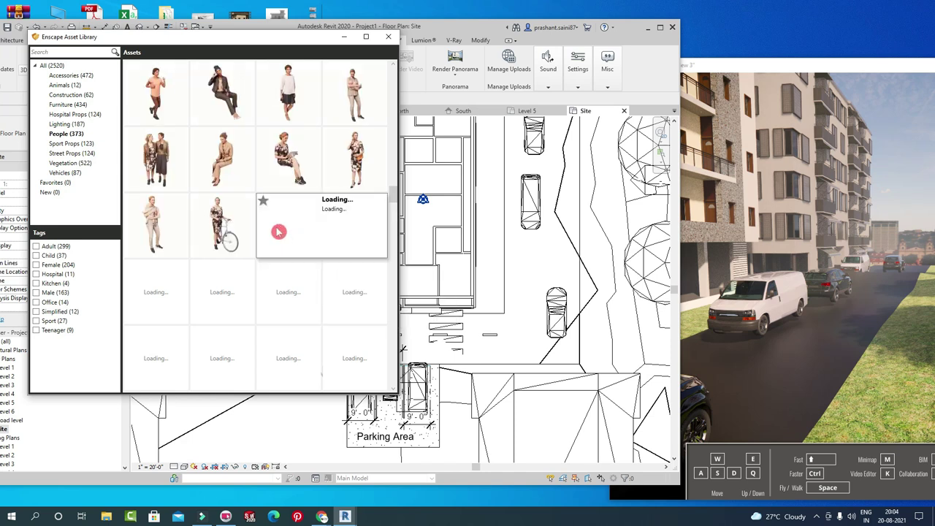
pyautogui.scroll(-1, 323, 274)
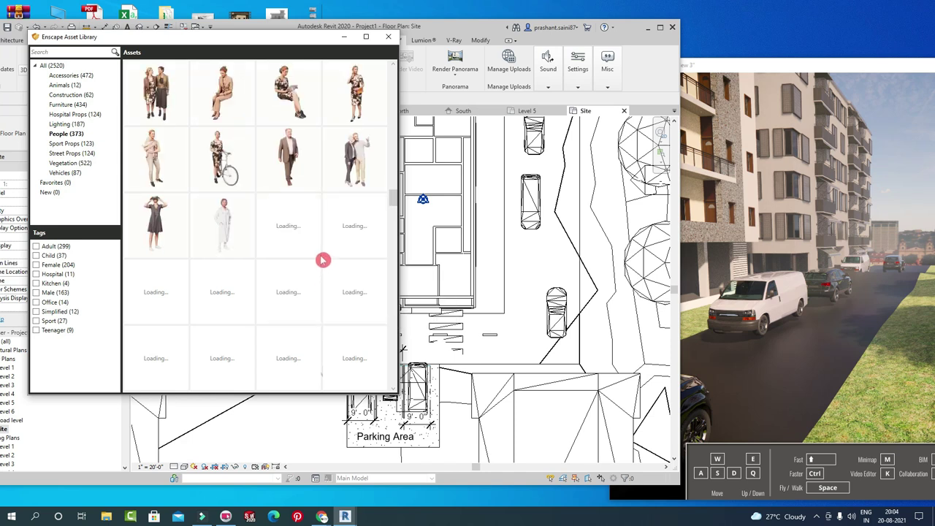
pyautogui.scroll(-2, 317, 251)
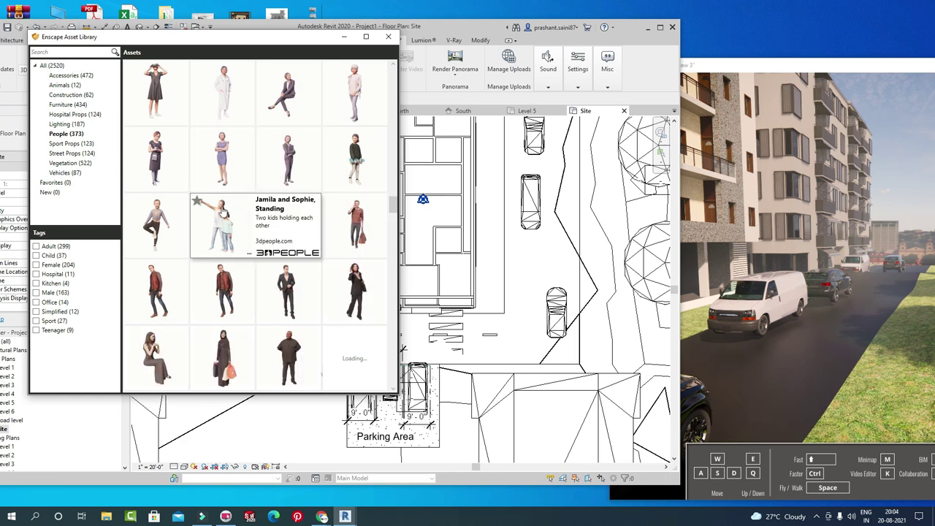
pyautogui.scroll(-1, 224, 210)
pyautogui.scroll(-1, 224, 216)
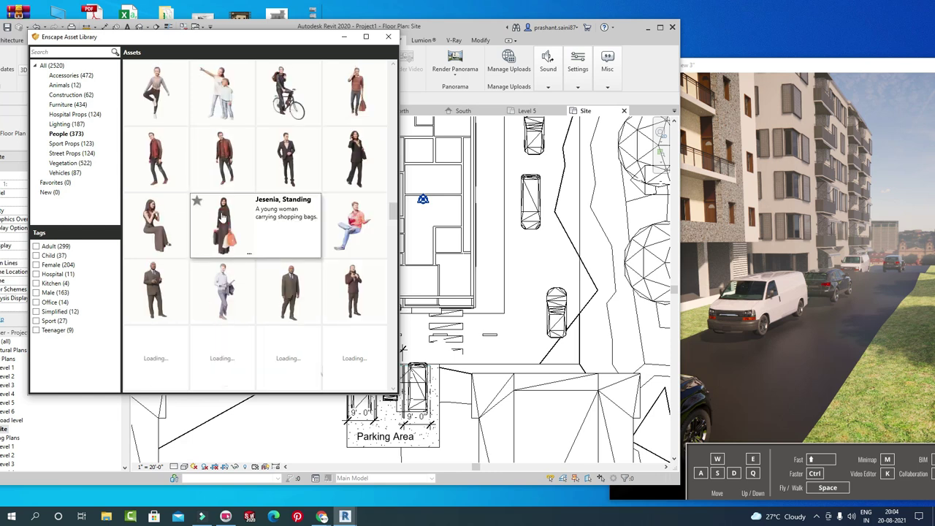
pyautogui.scroll(-1, 223, 216)
pyautogui.scroll(-3, 220, 216)
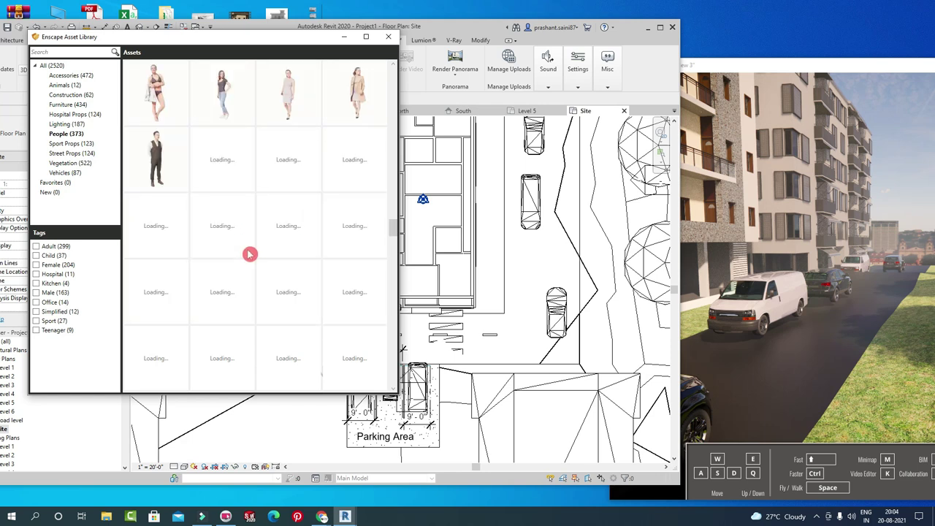
pyautogui.scroll(3, 289, 255)
pyautogui.scroll(2, 289, 249)
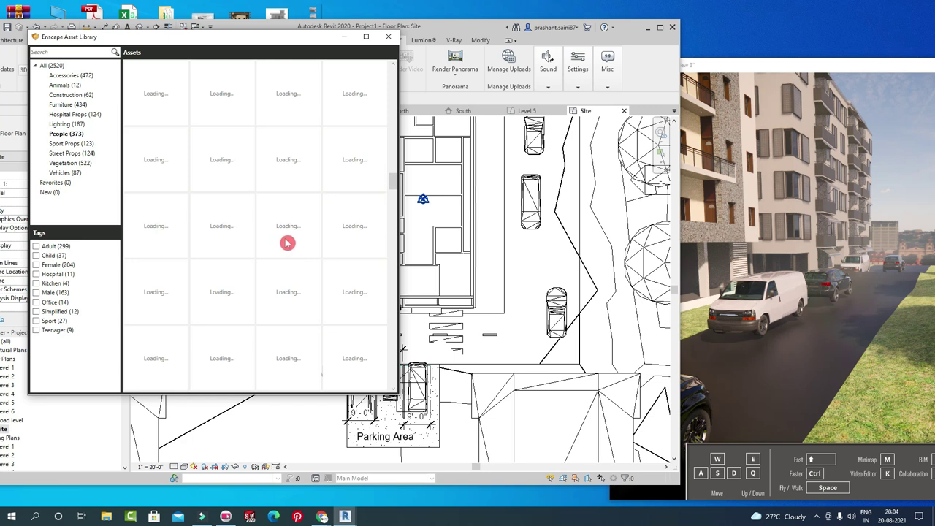
pyautogui.scroll(2, 306, 234)
pyautogui.scroll(-2, 295, 214)
pyautogui.scroll(-2, 309, 230)
pyautogui.scroll(-3, 309, 230)
pyautogui.scroll(-2, 316, 251)
pyautogui.scroll(-2, 314, 252)
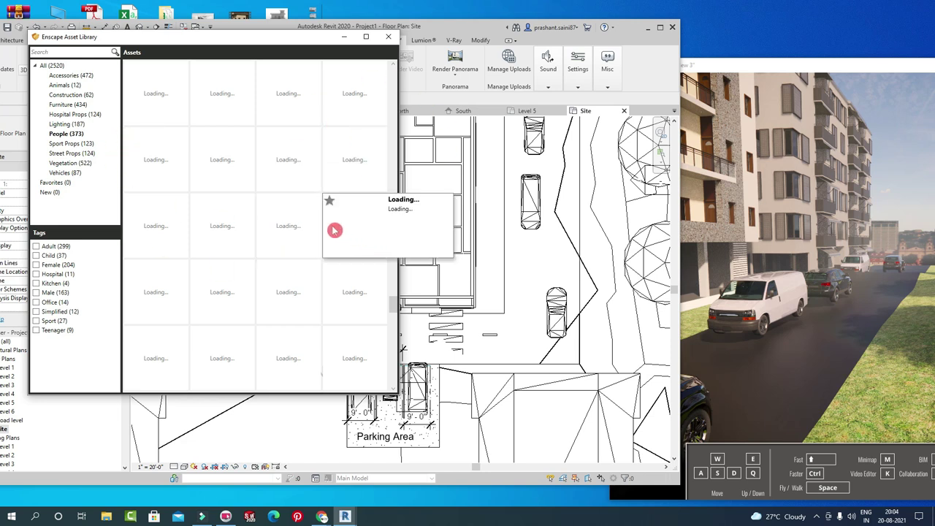
pyautogui.scroll(2, 334, 226)
pyautogui.scroll(-2, 344, 194)
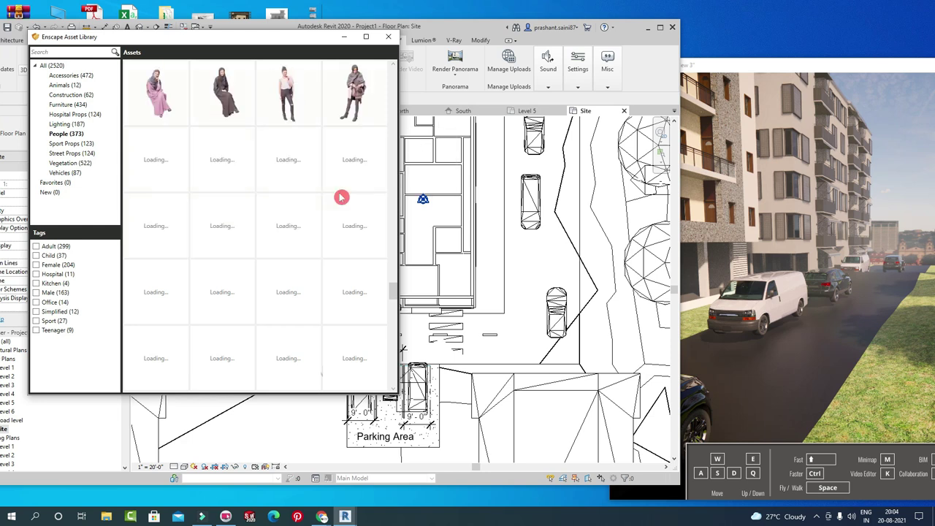
pyautogui.scroll(2, 284, 195)
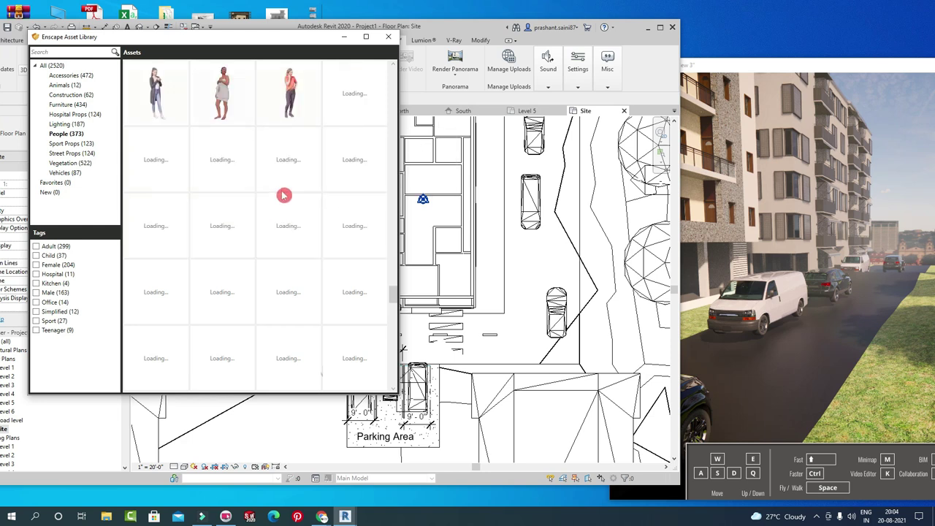
pyautogui.scroll(3, 284, 194)
pyautogui.scroll(2, 284, 194)
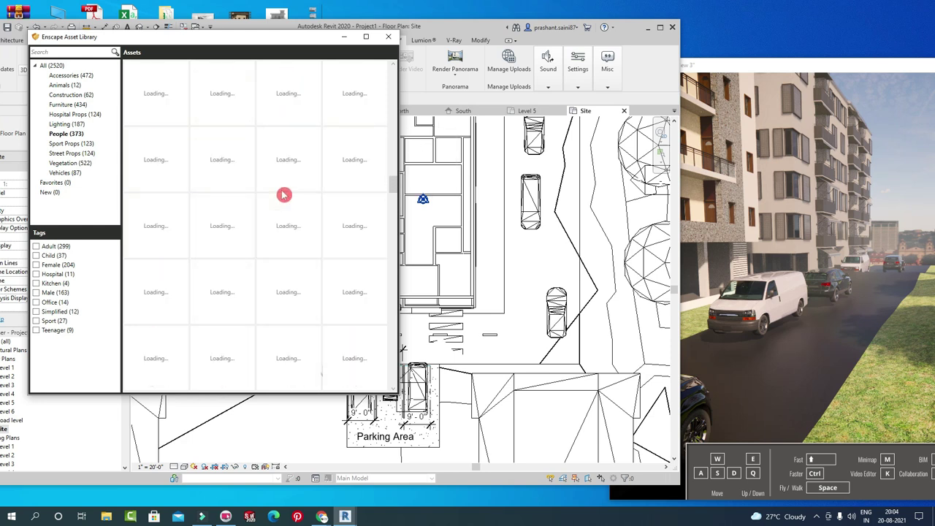
# Show the Lighting category of the asset library with its lamp tags.
pyautogui.click(57, 125)
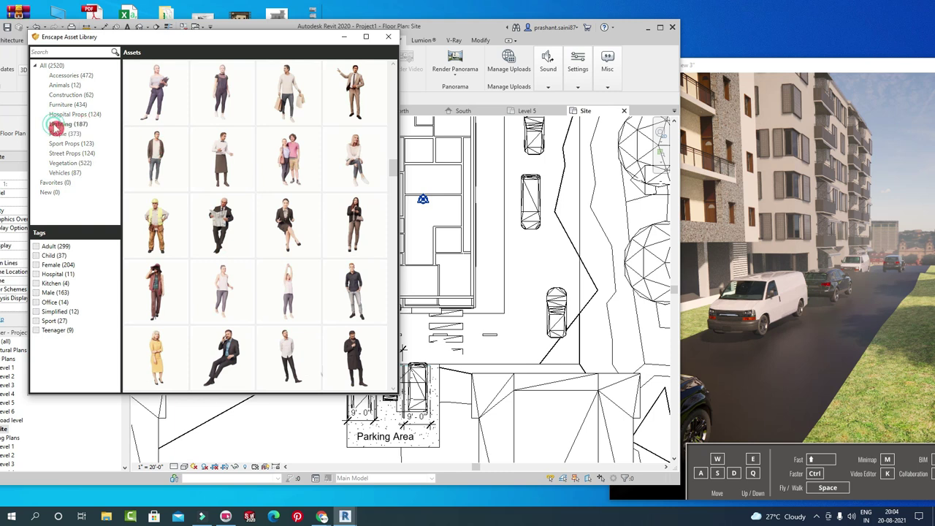
pyautogui.click(64, 134)
pyautogui.click(59, 126)
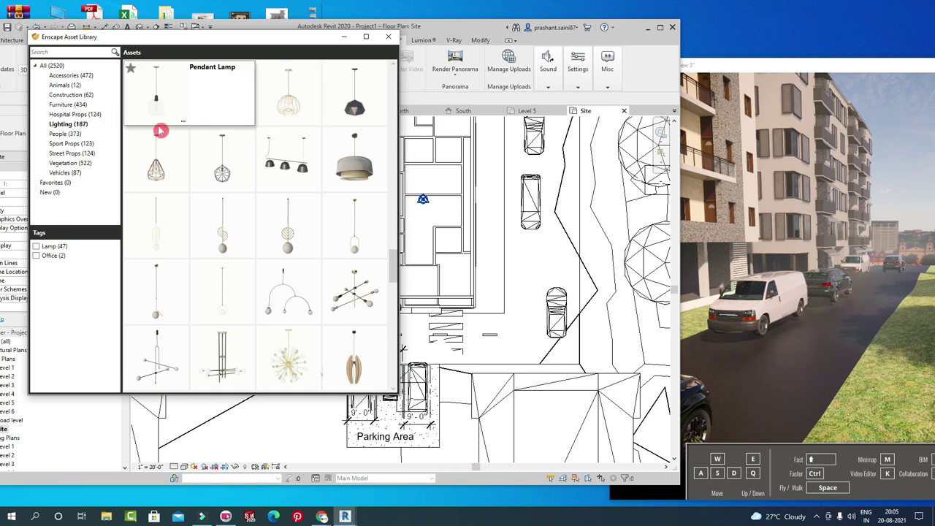
pyautogui.click(245, 431)
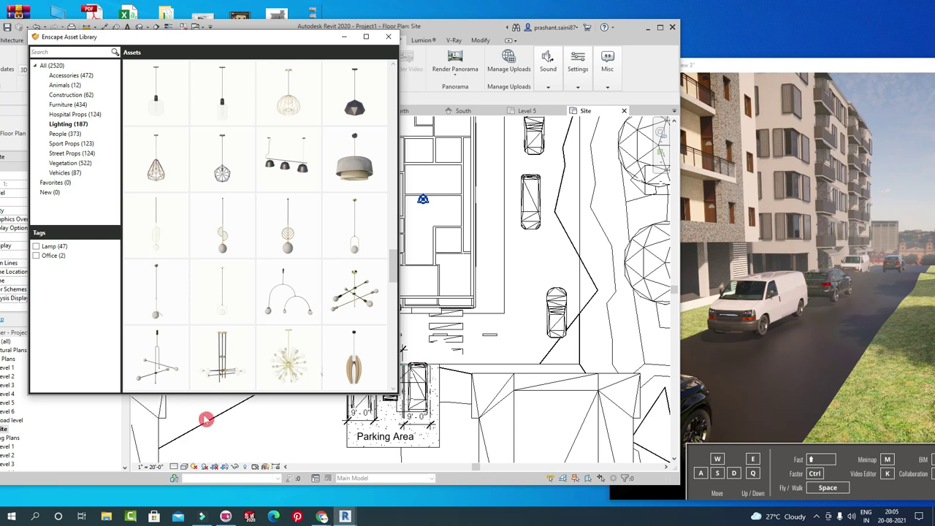
# Scroll the lamps from pendant lamps down to wall and ceiling lamps, then bring up Chrome.
pyautogui.moveTo(156, 92)
pyautogui.scroll(-3, 295, 252)
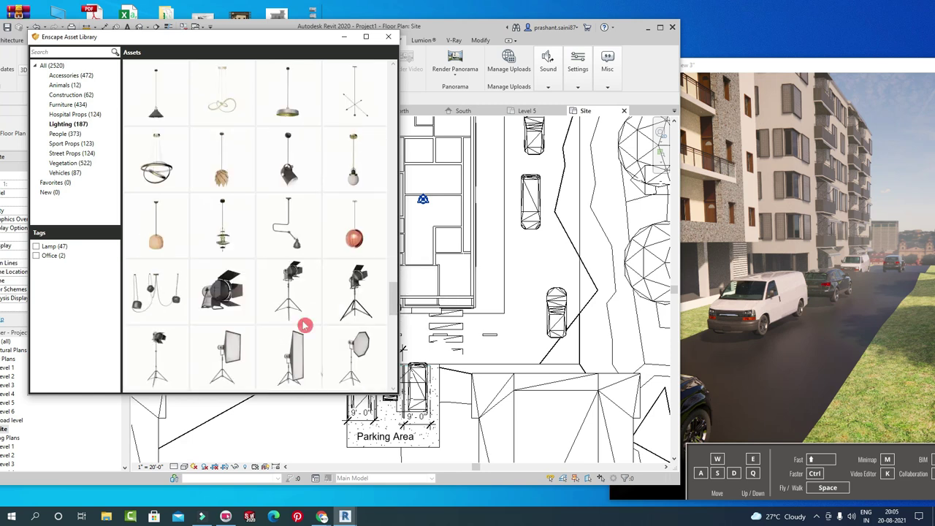
pyautogui.scroll(-3, 252, 293)
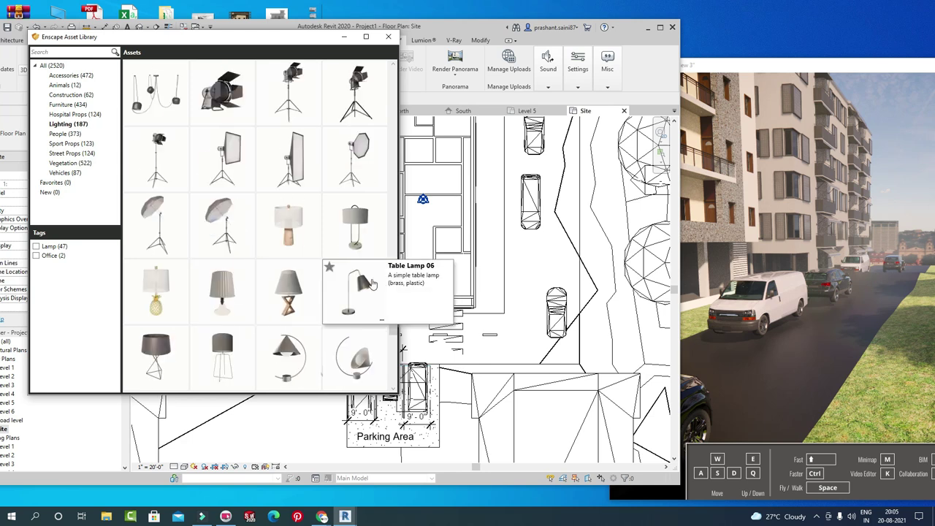
pyautogui.scroll(-2, 340, 263)
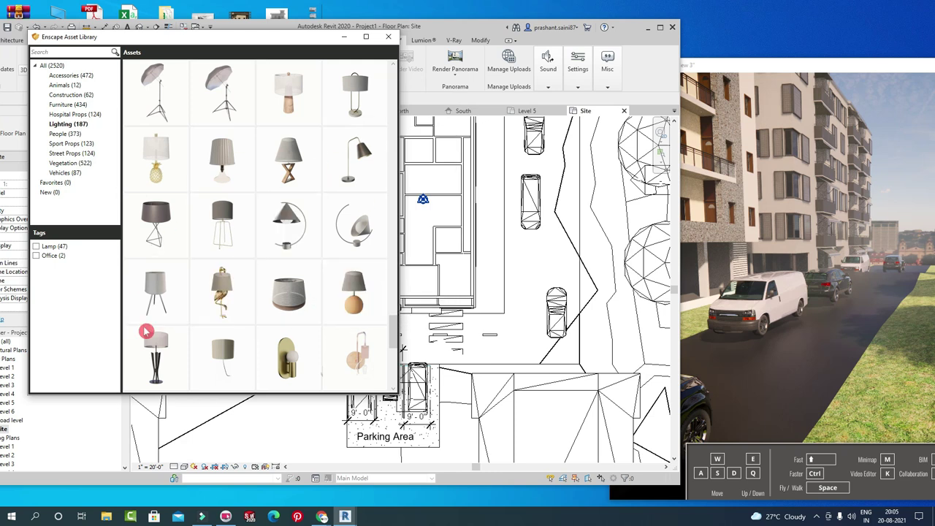
pyautogui.scroll(-3, 326, 255)
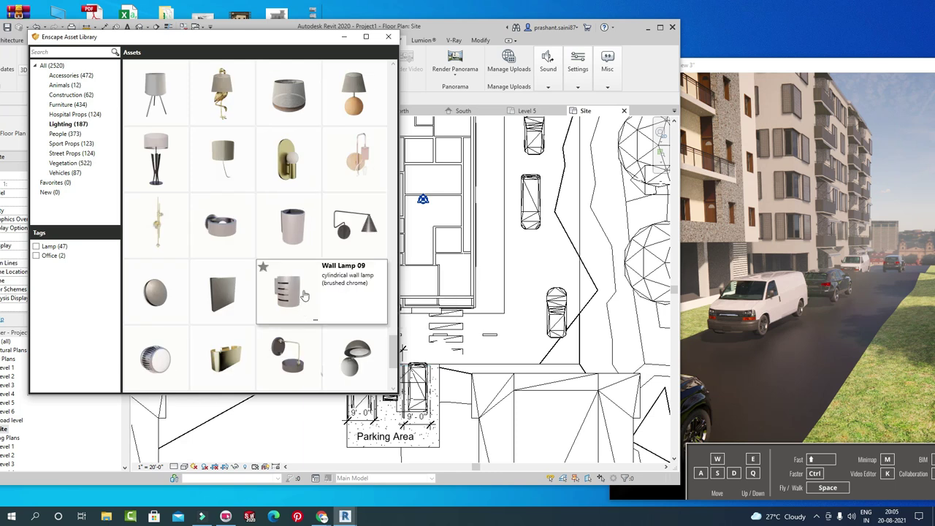
pyautogui.scroll(-1, 305, 294)
pyautogui.scroll(-1, 304, 277)
pyautogui.scroll(-1, 300, 252)
pyautogui.scroll(-2, 270, 313)
pyautogui.scroll(-2, 269, 248)
pyautogui.scroll(-2, 269, 250)
pyautogui.scroll(3, 268, 245)
pyautogui.scroll(3, 267, 242)
pyautogui.scroll(1, 253, 205)
pyautogui.scroll(2, 254, 205)
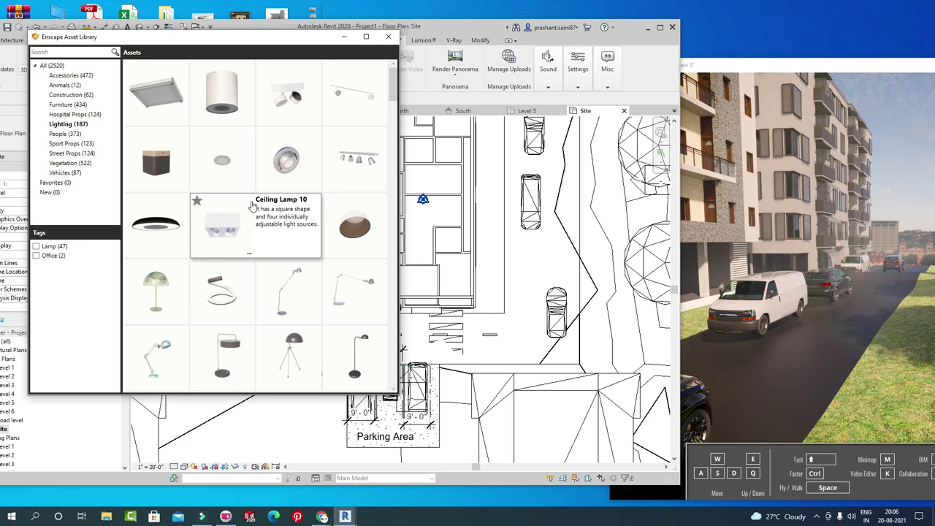
pyautogui.click(322, 517)
# Leave the Google Meet call, minimize Chrome, close the Asset Library and move the Enscape window aside.
pyautogui.click(276, 477)
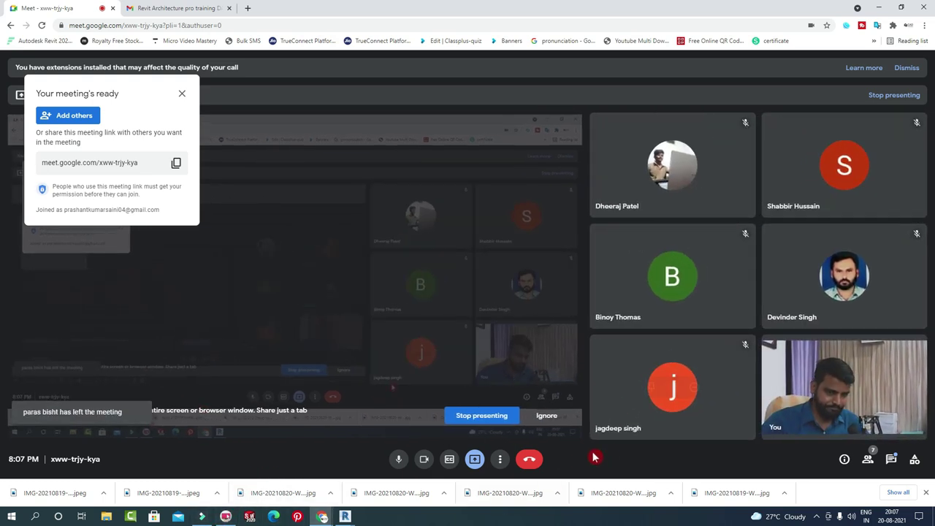
pyautogui.click(532, 459)
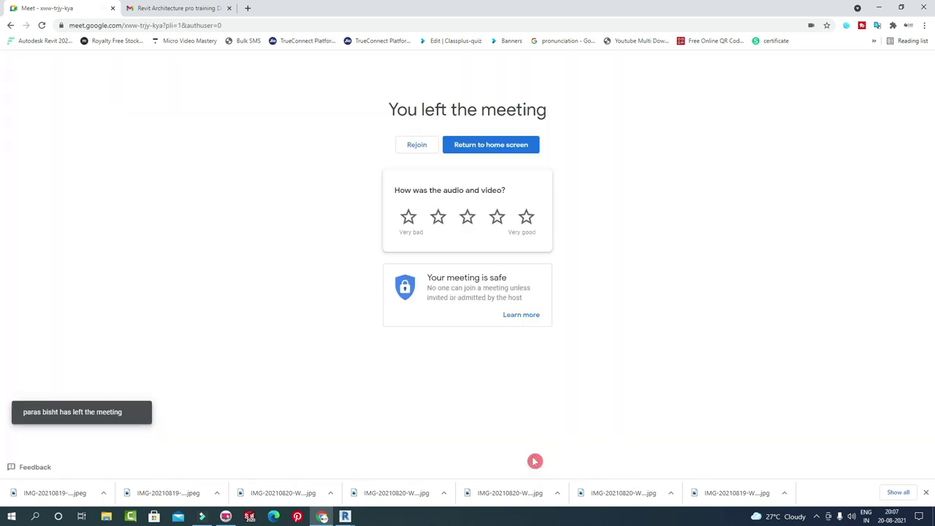
pyautogui.click(879, 8)
pyautogui.click(387, 37)
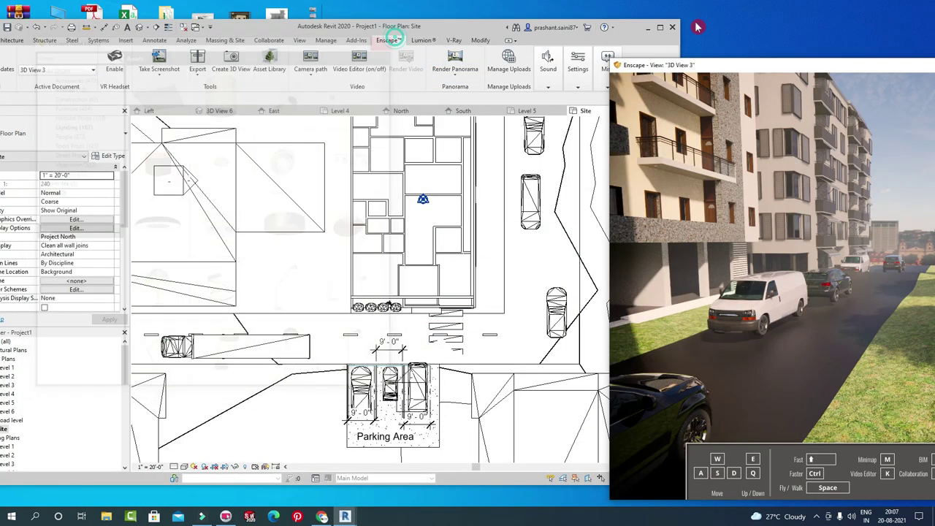
pyautogui.moveTo(814, 66); pyautogui.dragTo(636, 64)
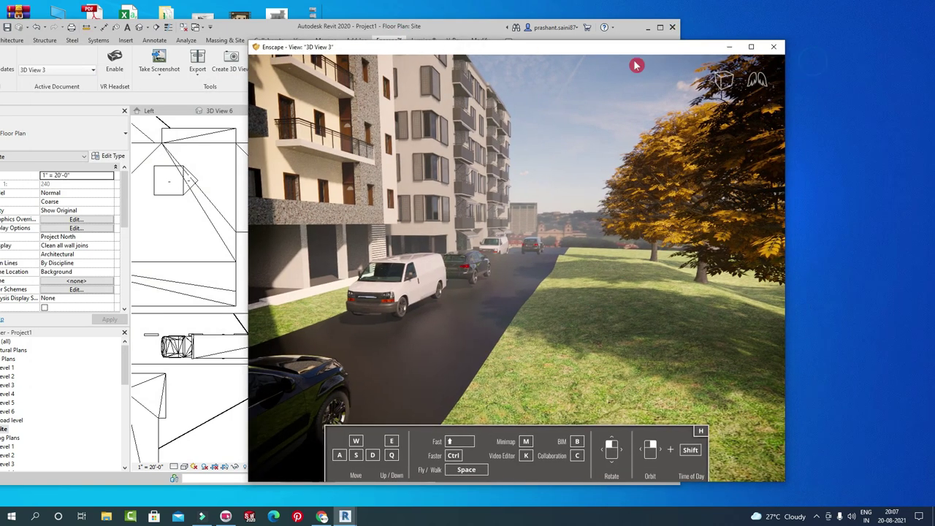